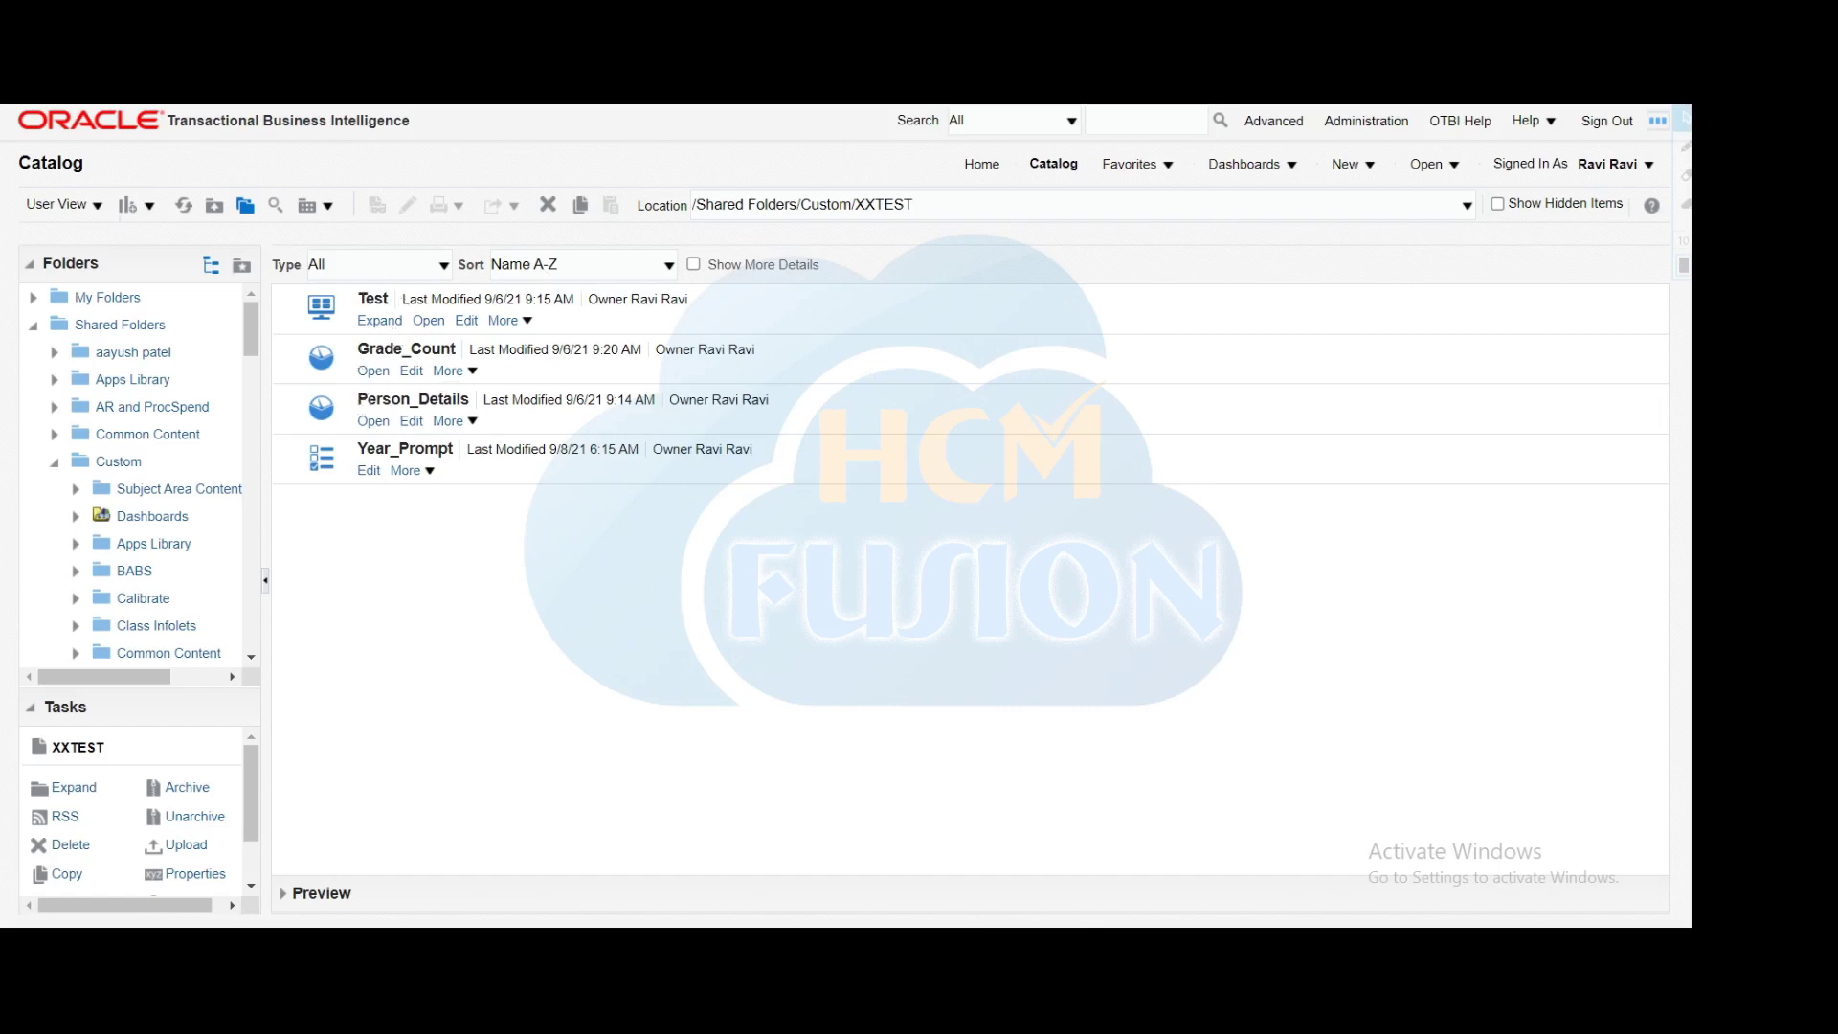
# Step: After viewing the Test dashboard, write an underlined 'Absence Dashboard' heading in Notepad++
pyautogui.click(428, 321)
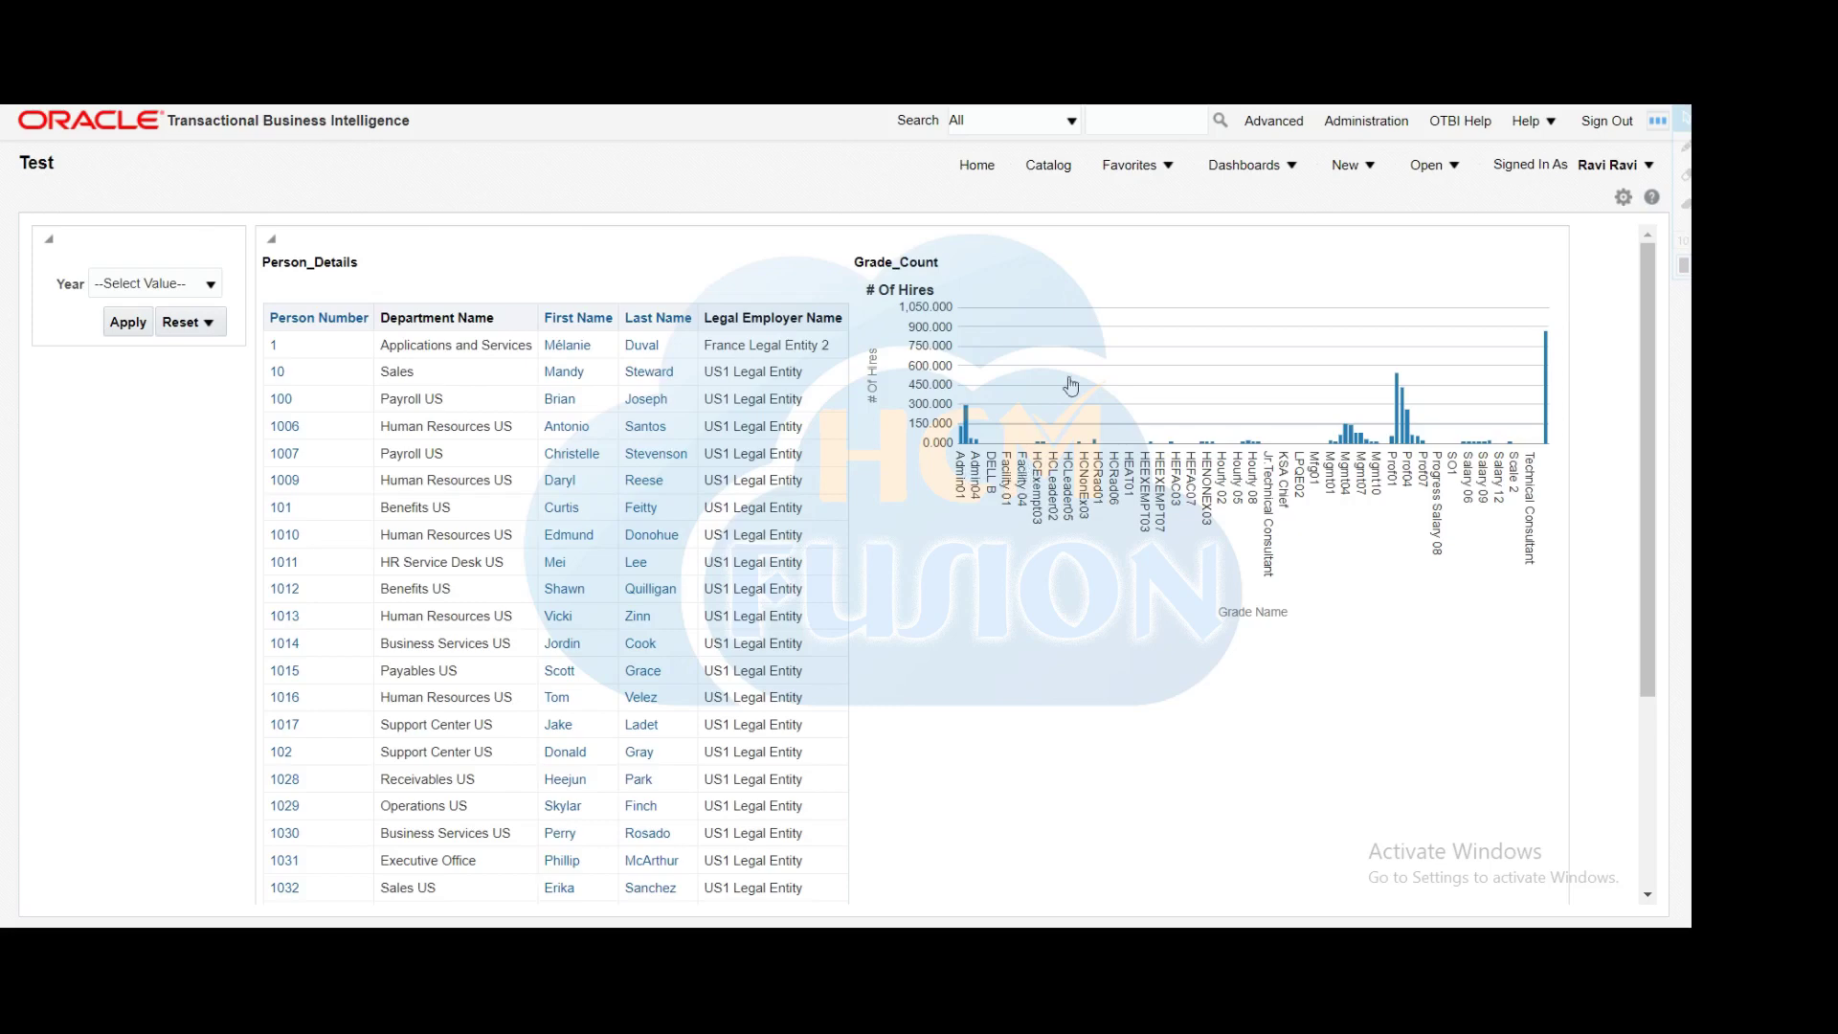
pyautogui.click(1050, 166)
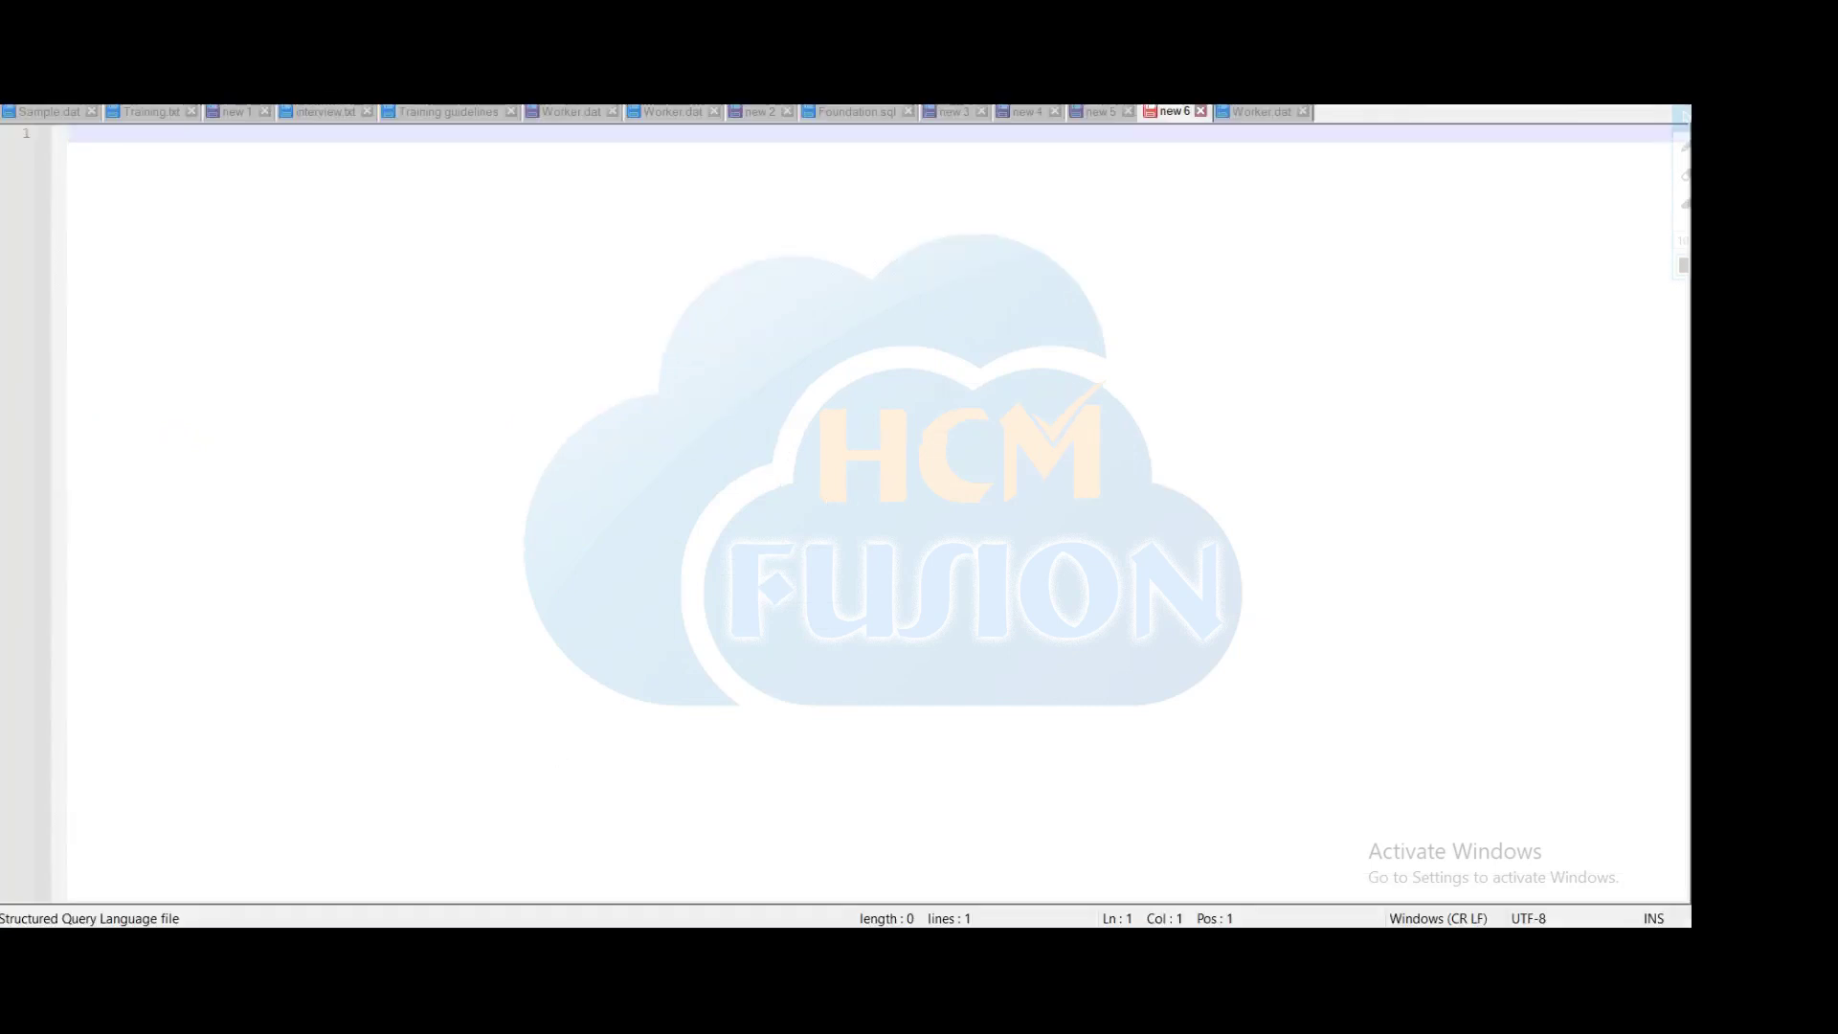
pyautogui.press('Return')
pyautogui.press('Return')
pyautogui.write('Absecnce')
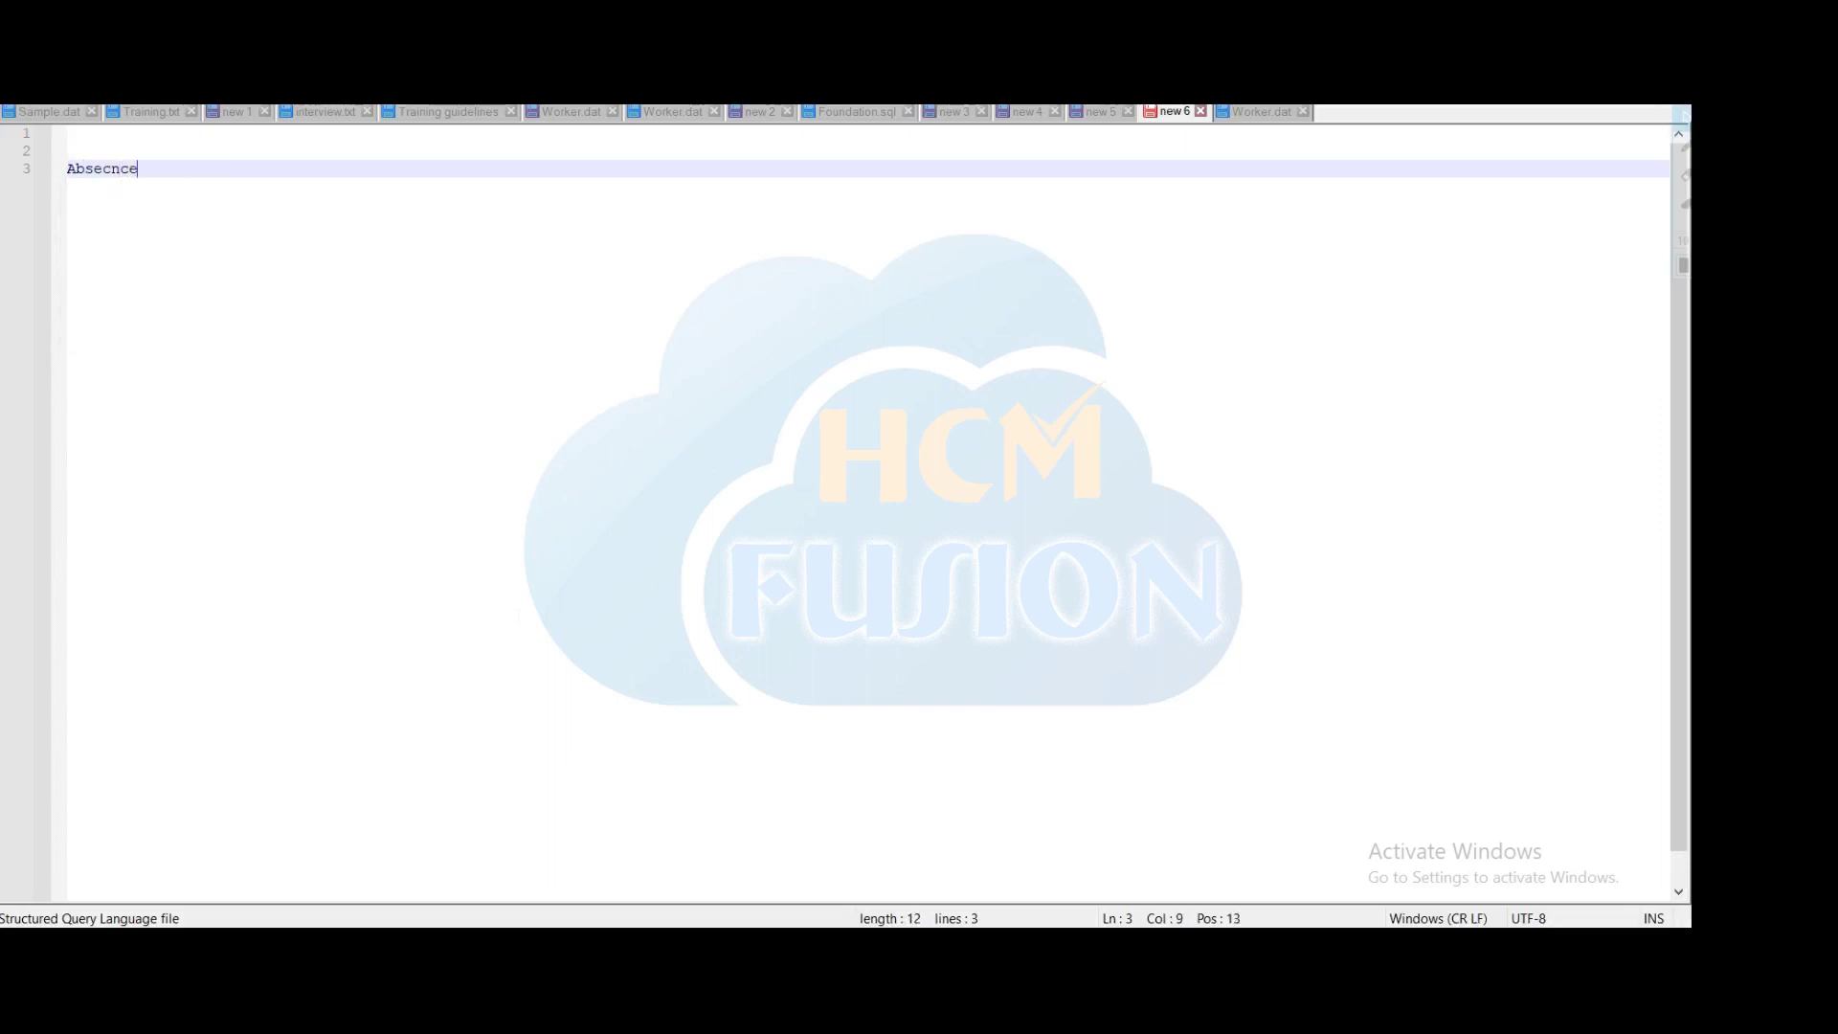
pyautogui.press('BackSpace')
pyautogui.press('BackSpace')
pyautogui.press('BackSpace')
pyautogui.press('BackSpace')
pyautogui.write('nce Da')
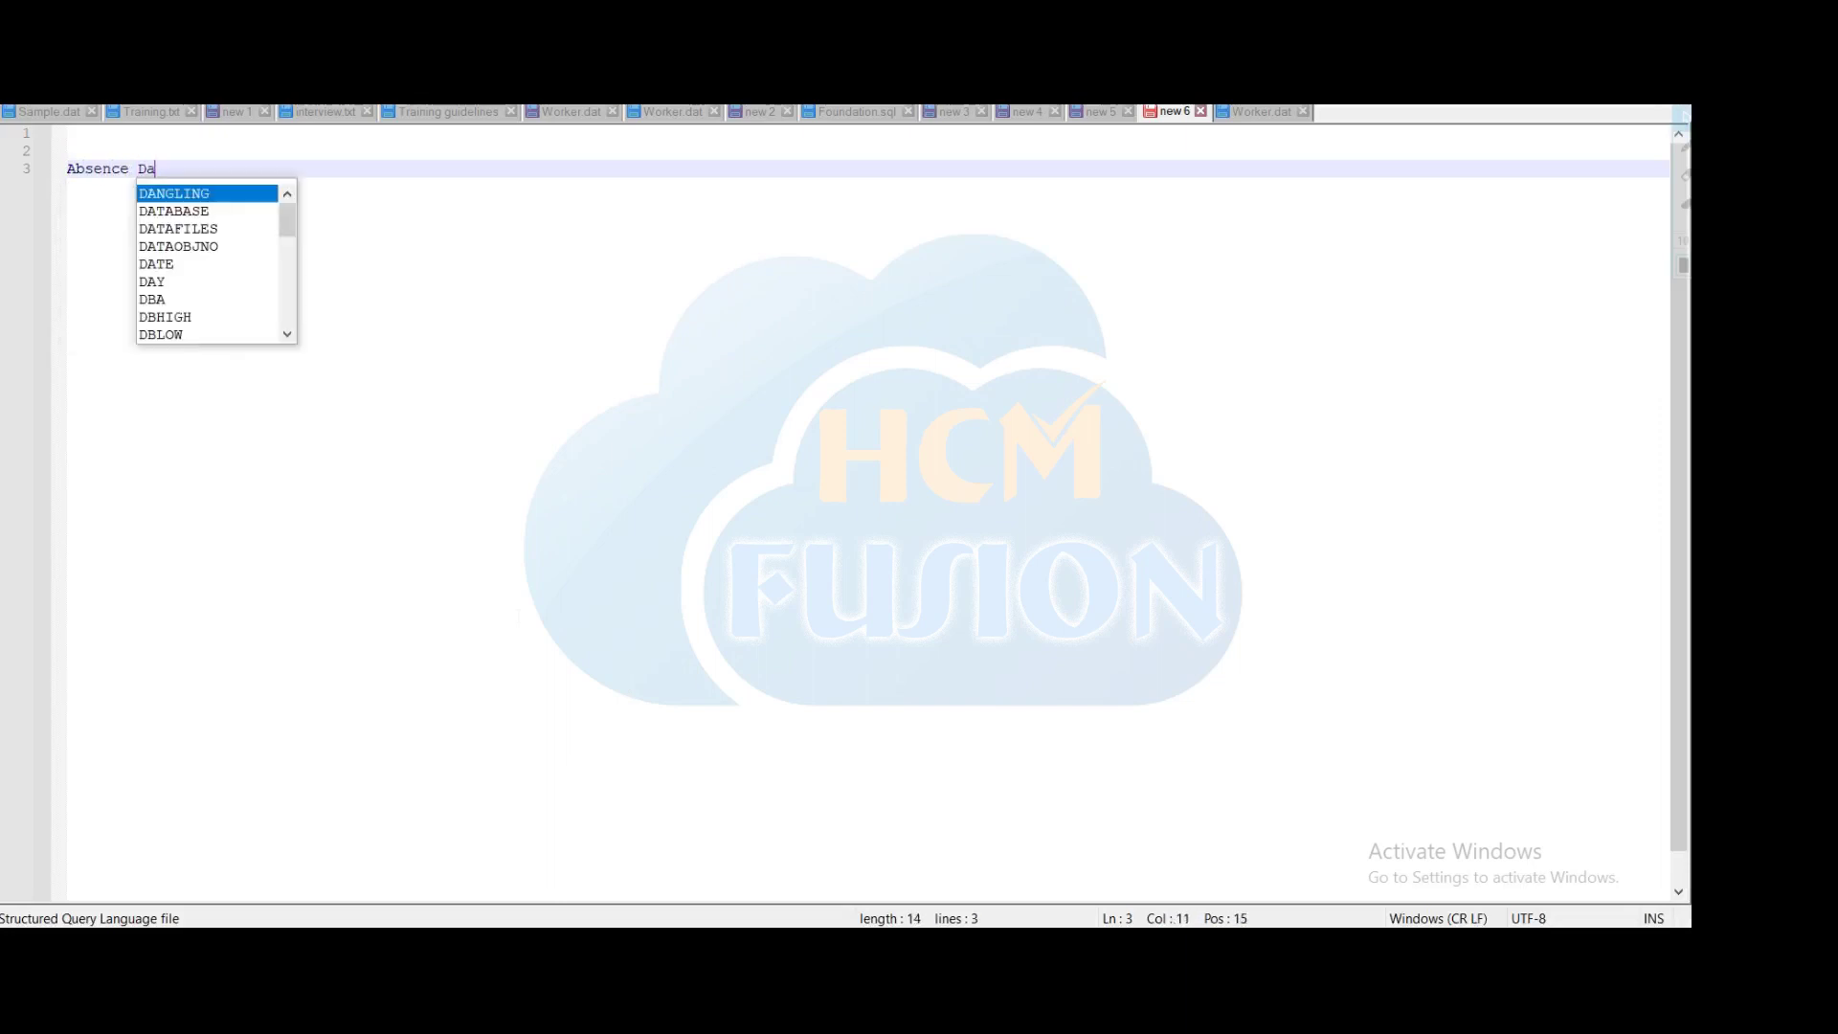
pyautogui.write('shboard')
pyautogui.press('Return')
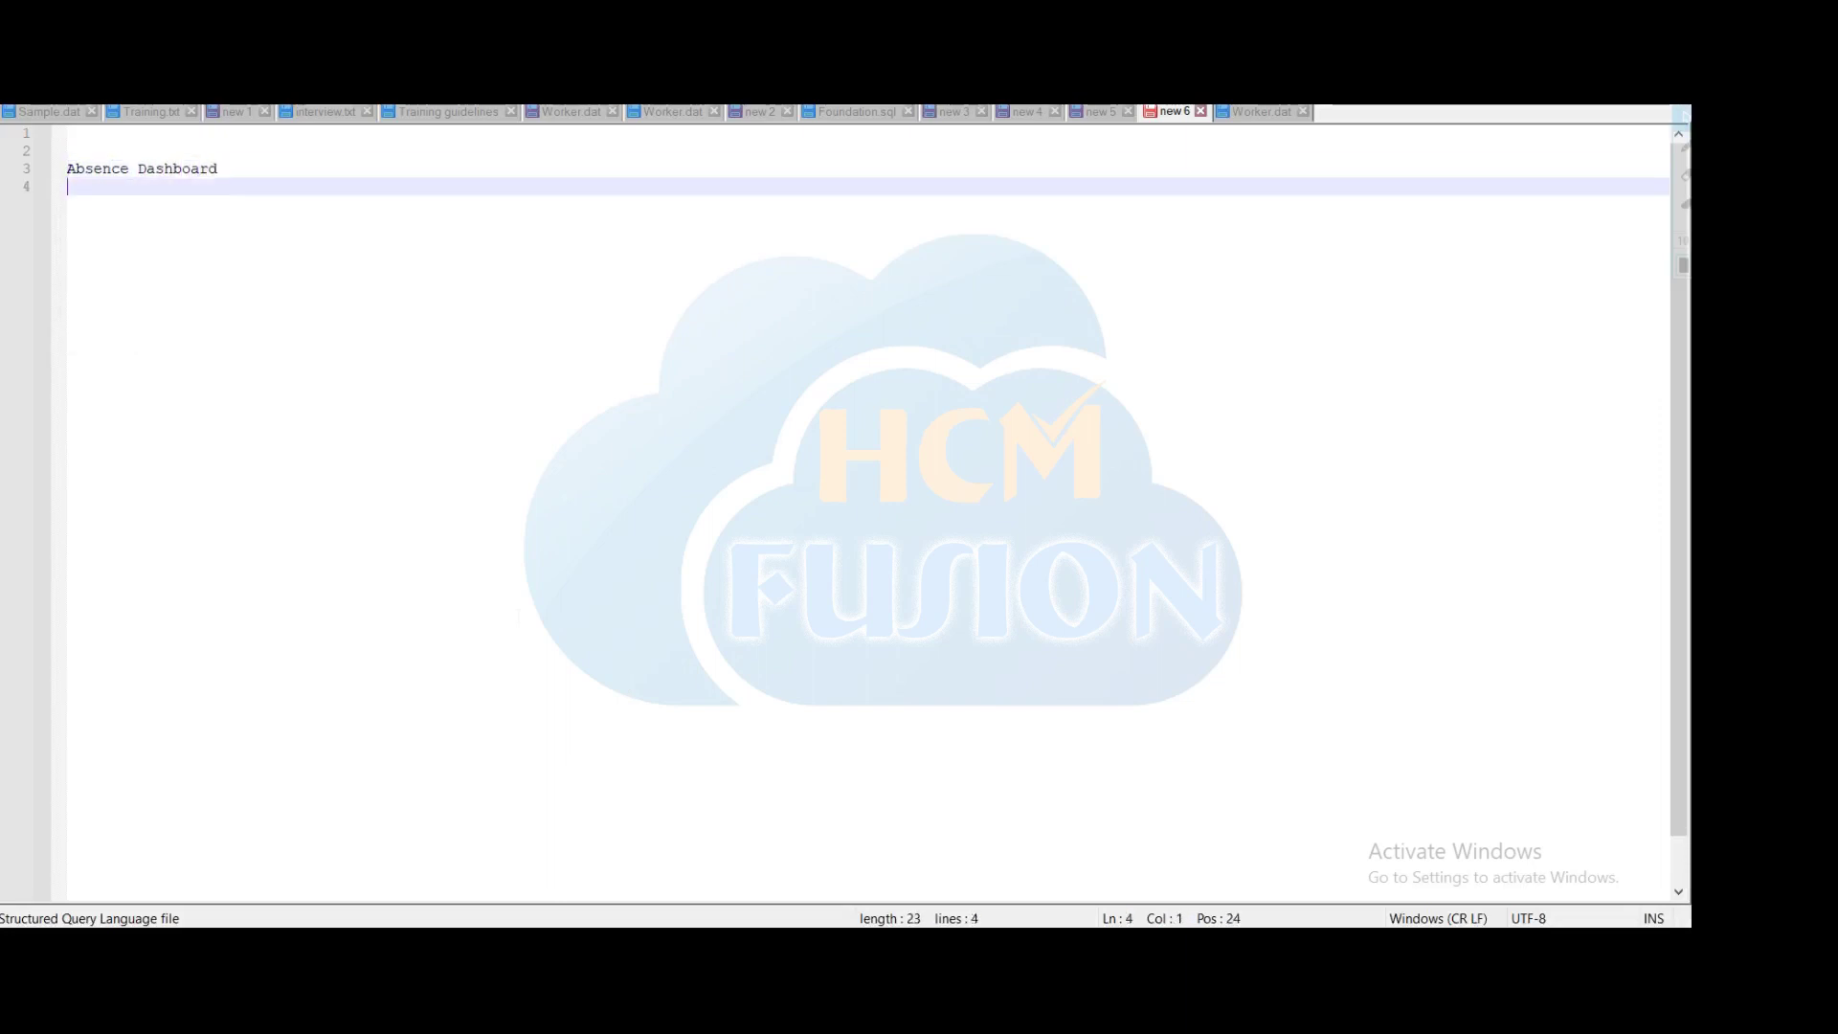
pyautogui.write('===========')
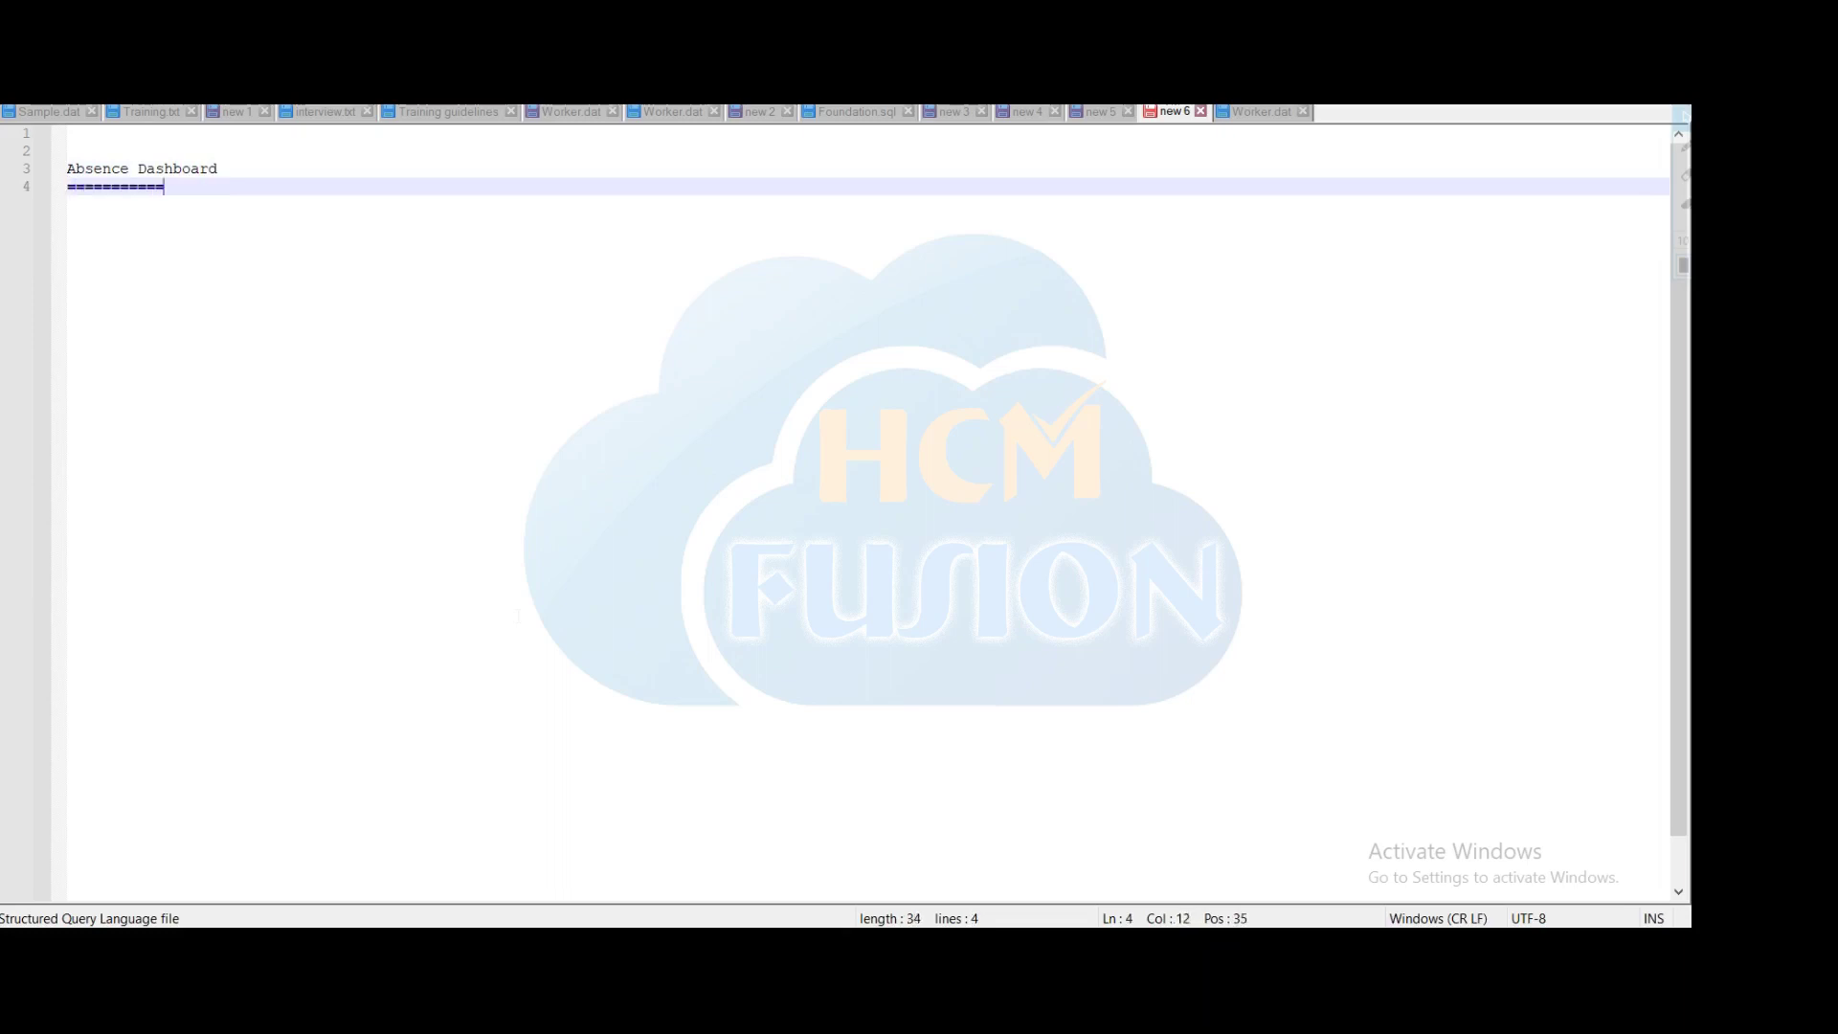
pyautogui.press('Return')
# Step: Add the notes 'No. Leave taken by employee' and 'graphical presentaion' under the heading
pyautogui.write('No. ')
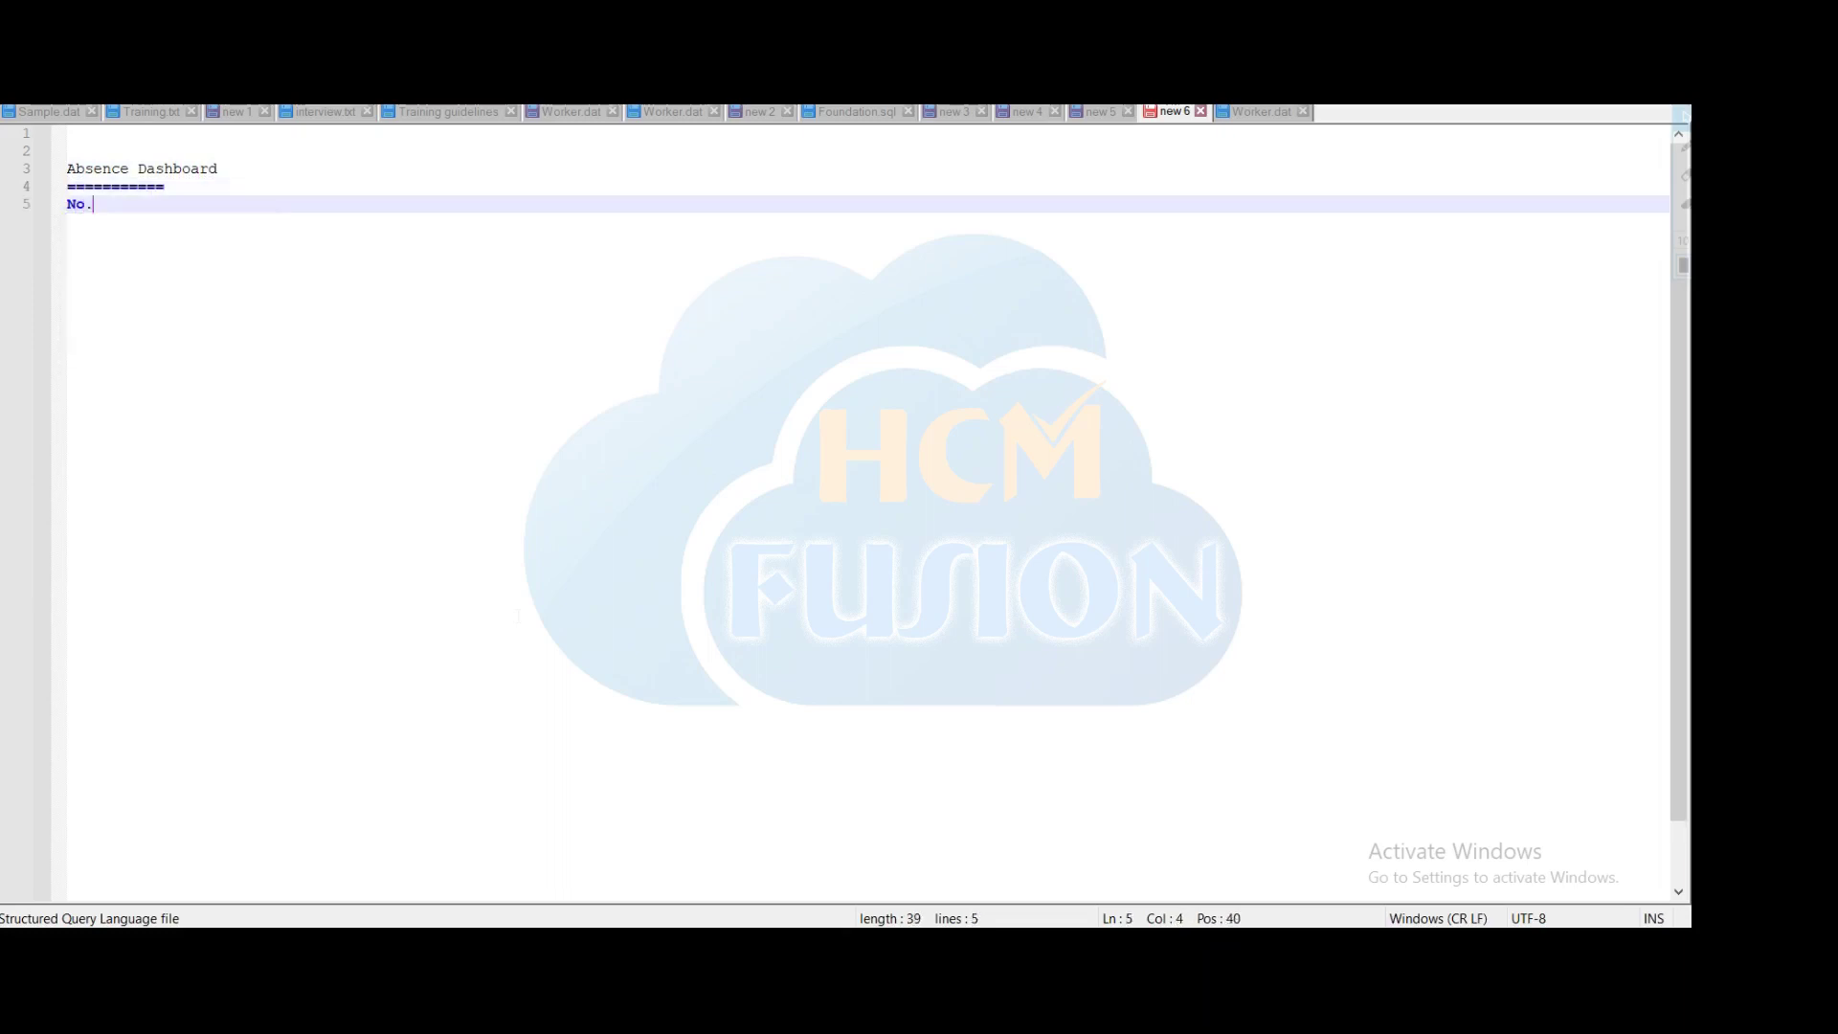
pyautogui.write('Leave ta')
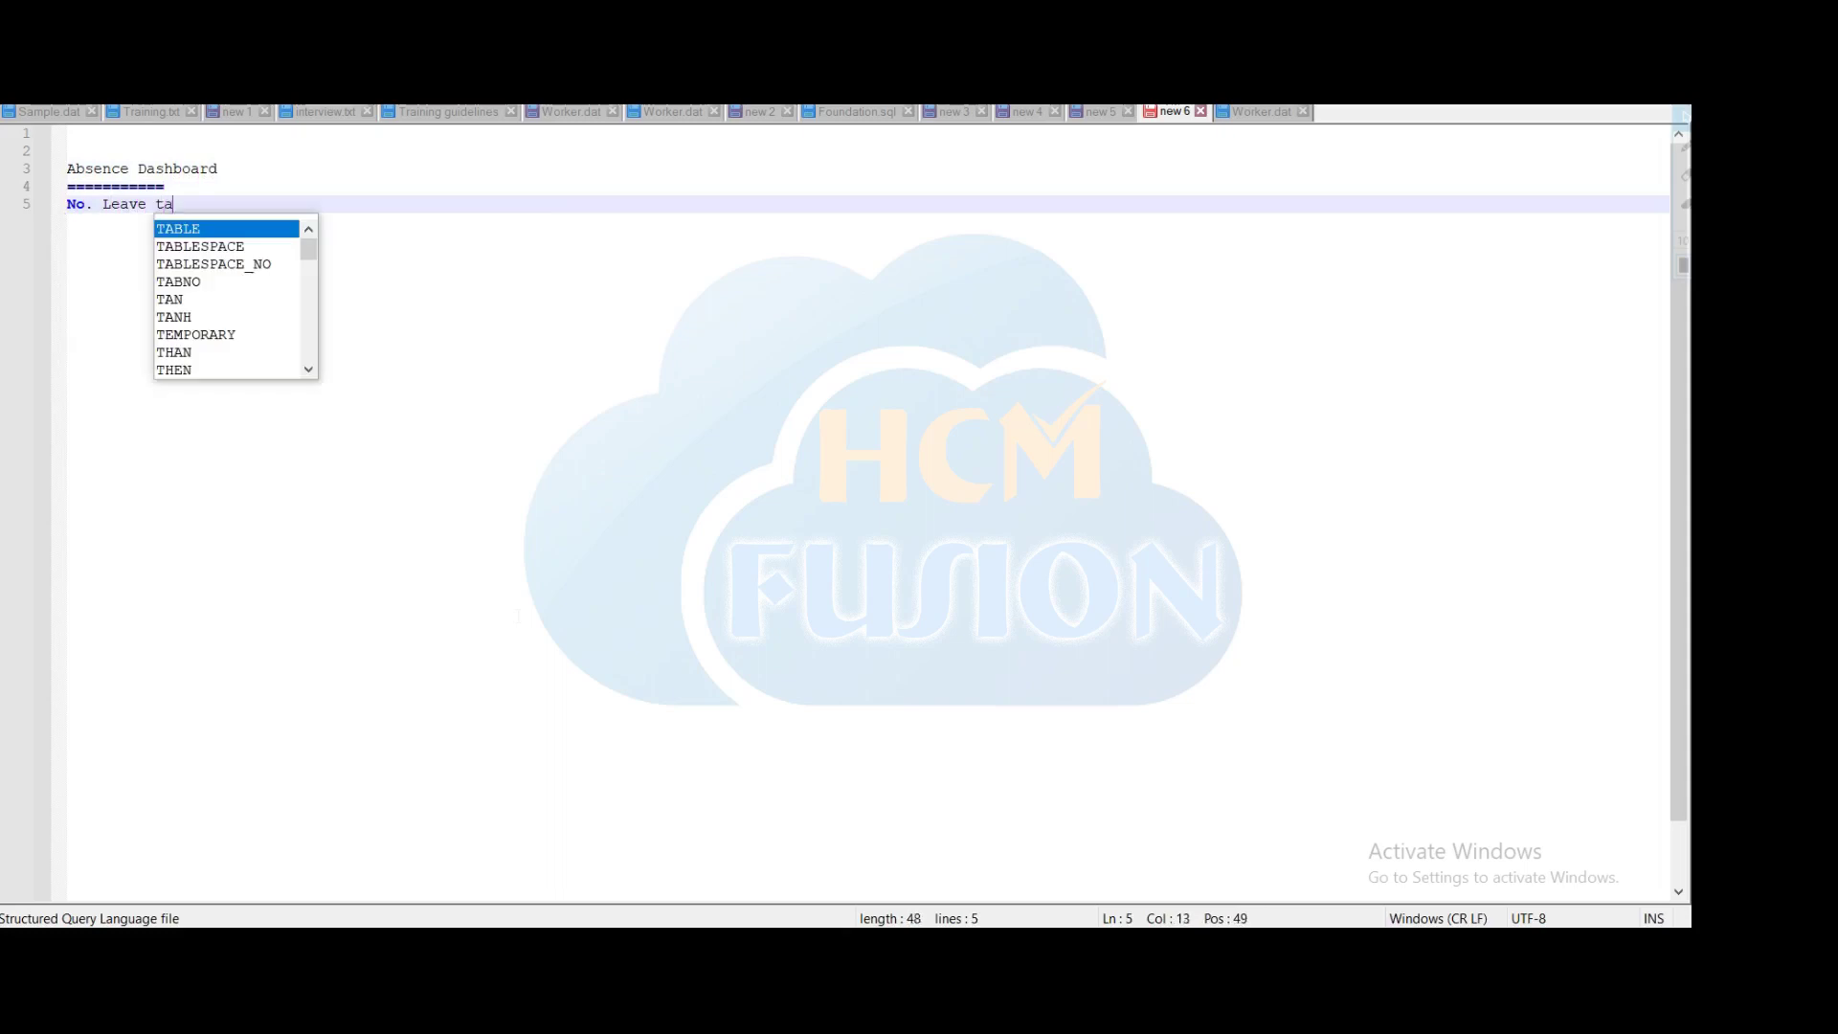
pyautogui.write('ken by employe')
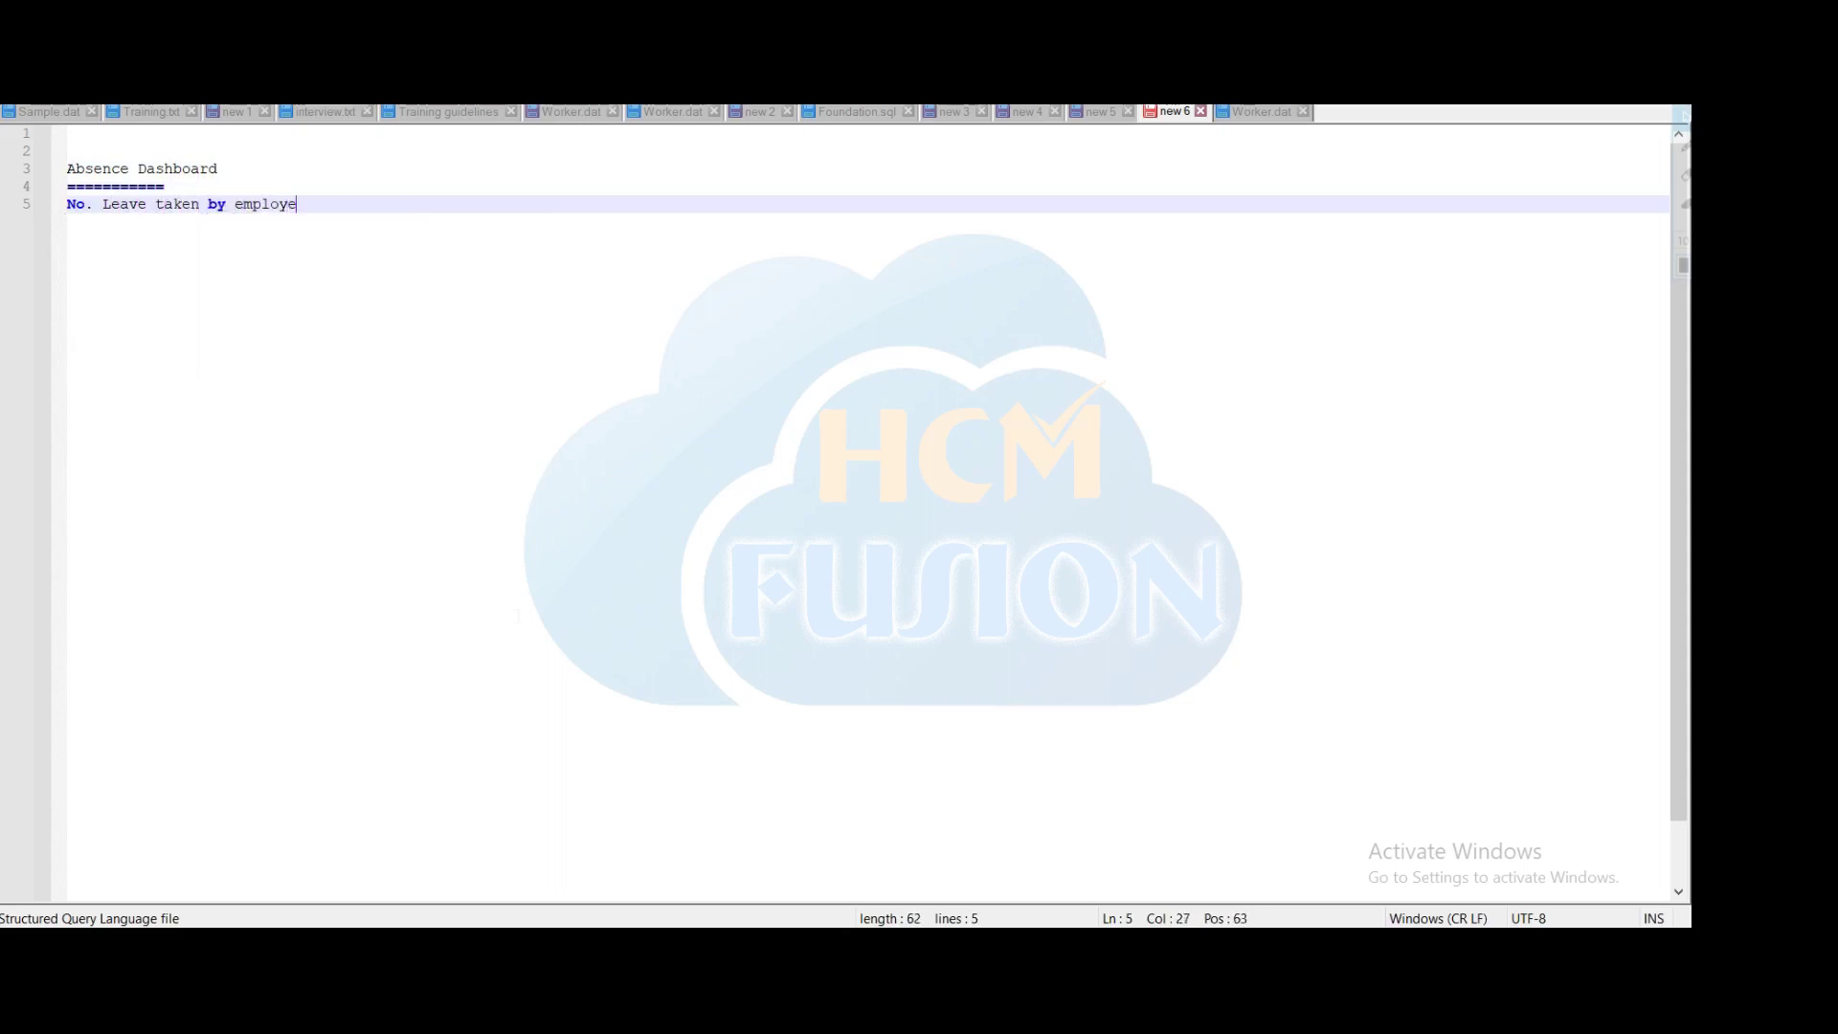
pyautogui.write('e')
pyautogui.press('Return')
pyautogui.press('Up')
pyautogui.press('Return')
pyautogui.press('Up')
pyautogui.write('grap')
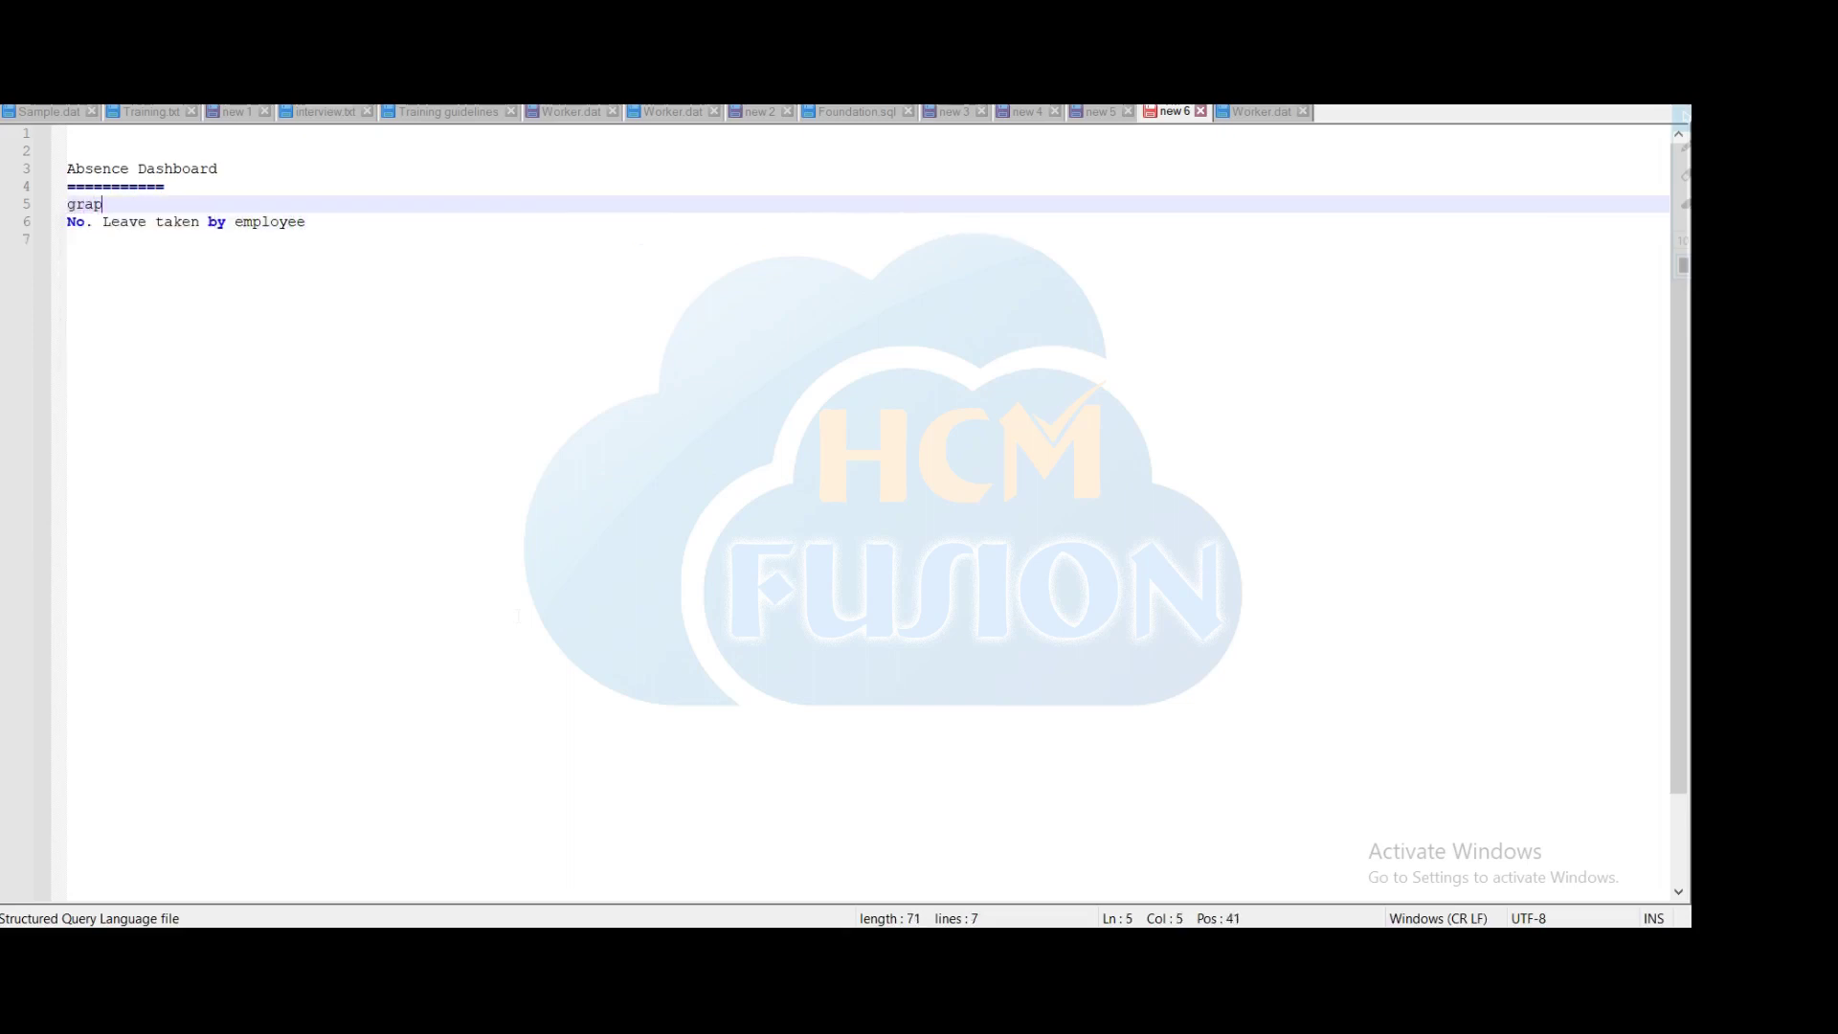
pyautogui.write('hical representaion')
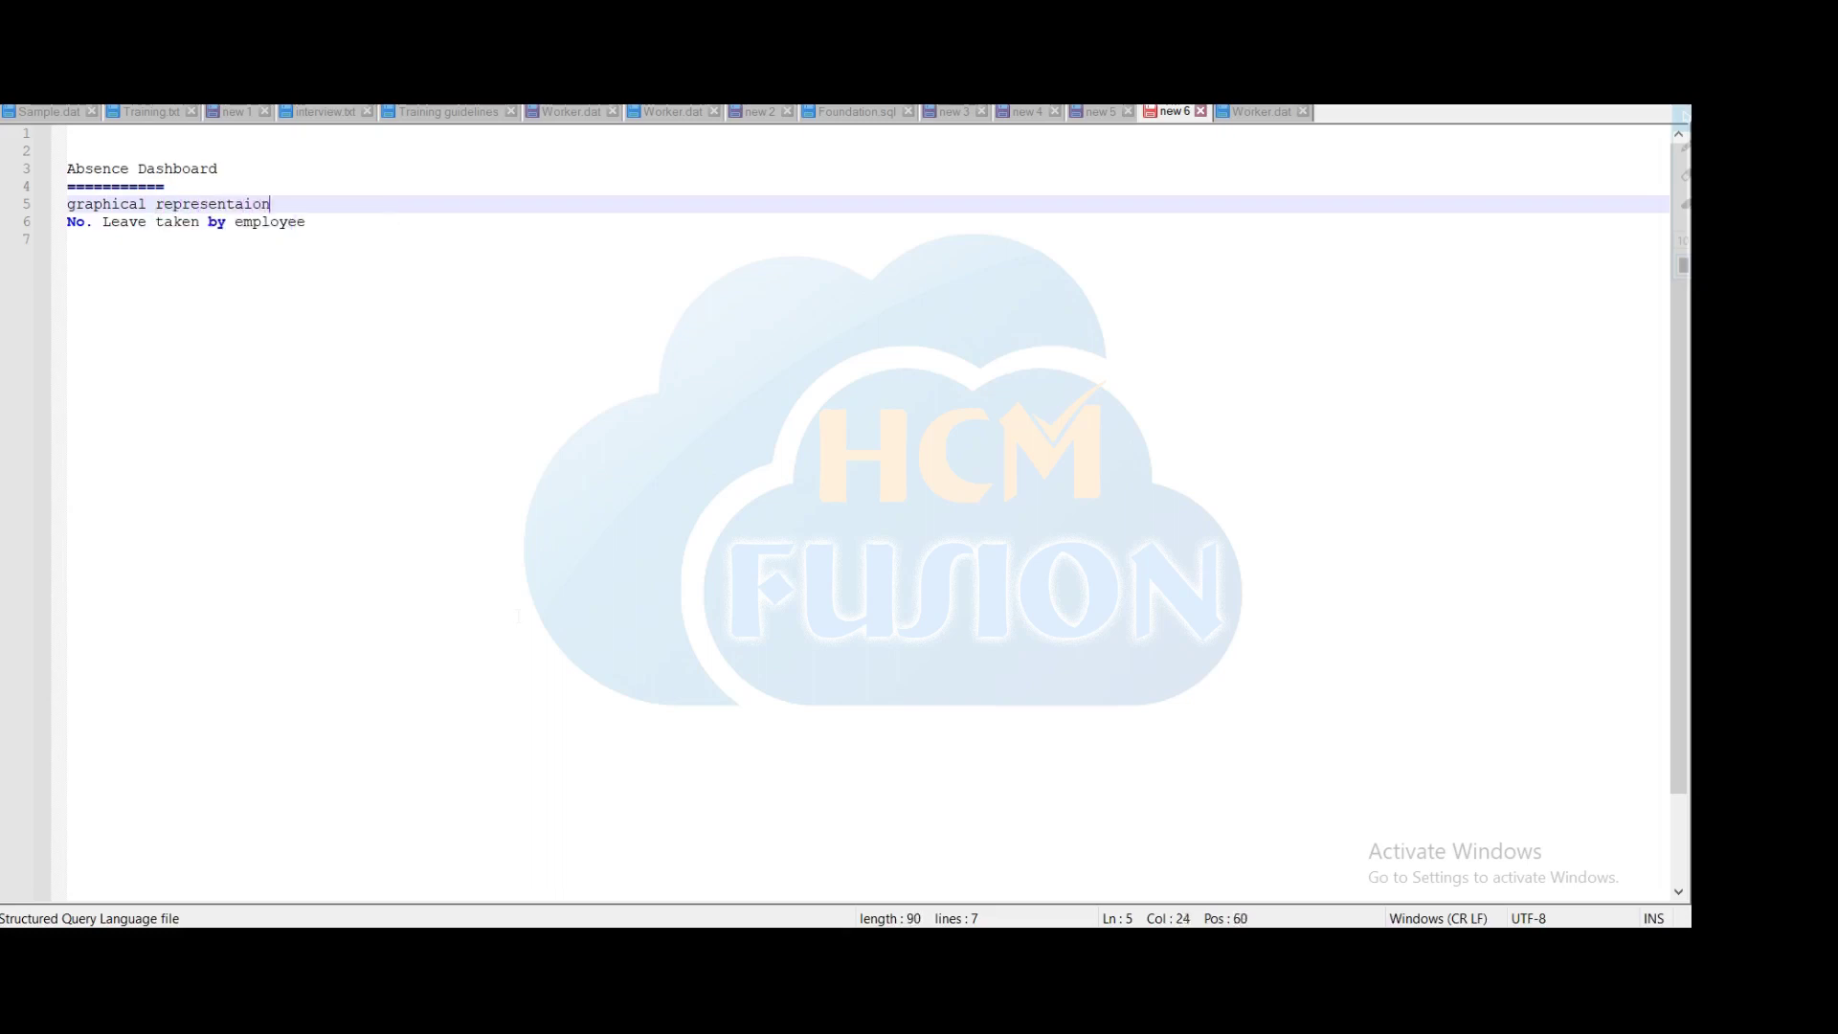
# Step: Add the note 'COuntry wise as well' and return to the OTBI catalog
pyautogui.press('Down')
pyautogui.press('Down')
pyautogui.press('Return')
pyautogui.press('Return')
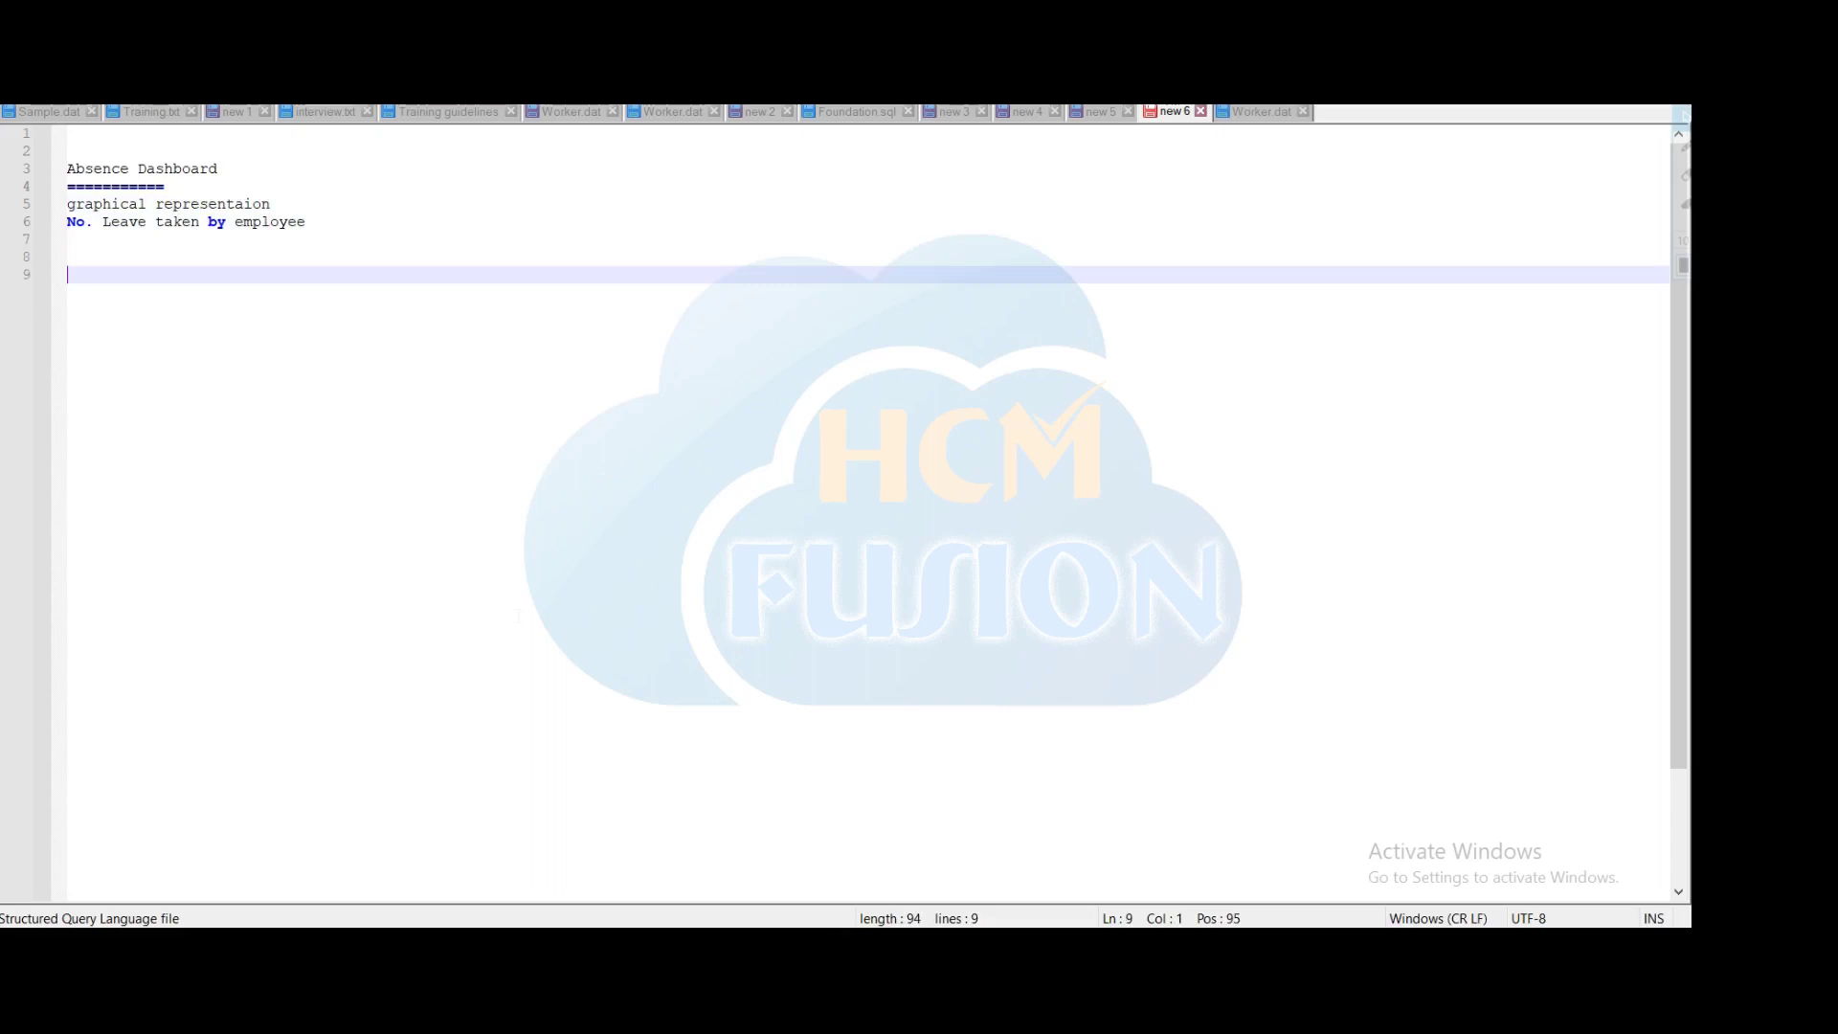
pyautogui.write('COuntry w')
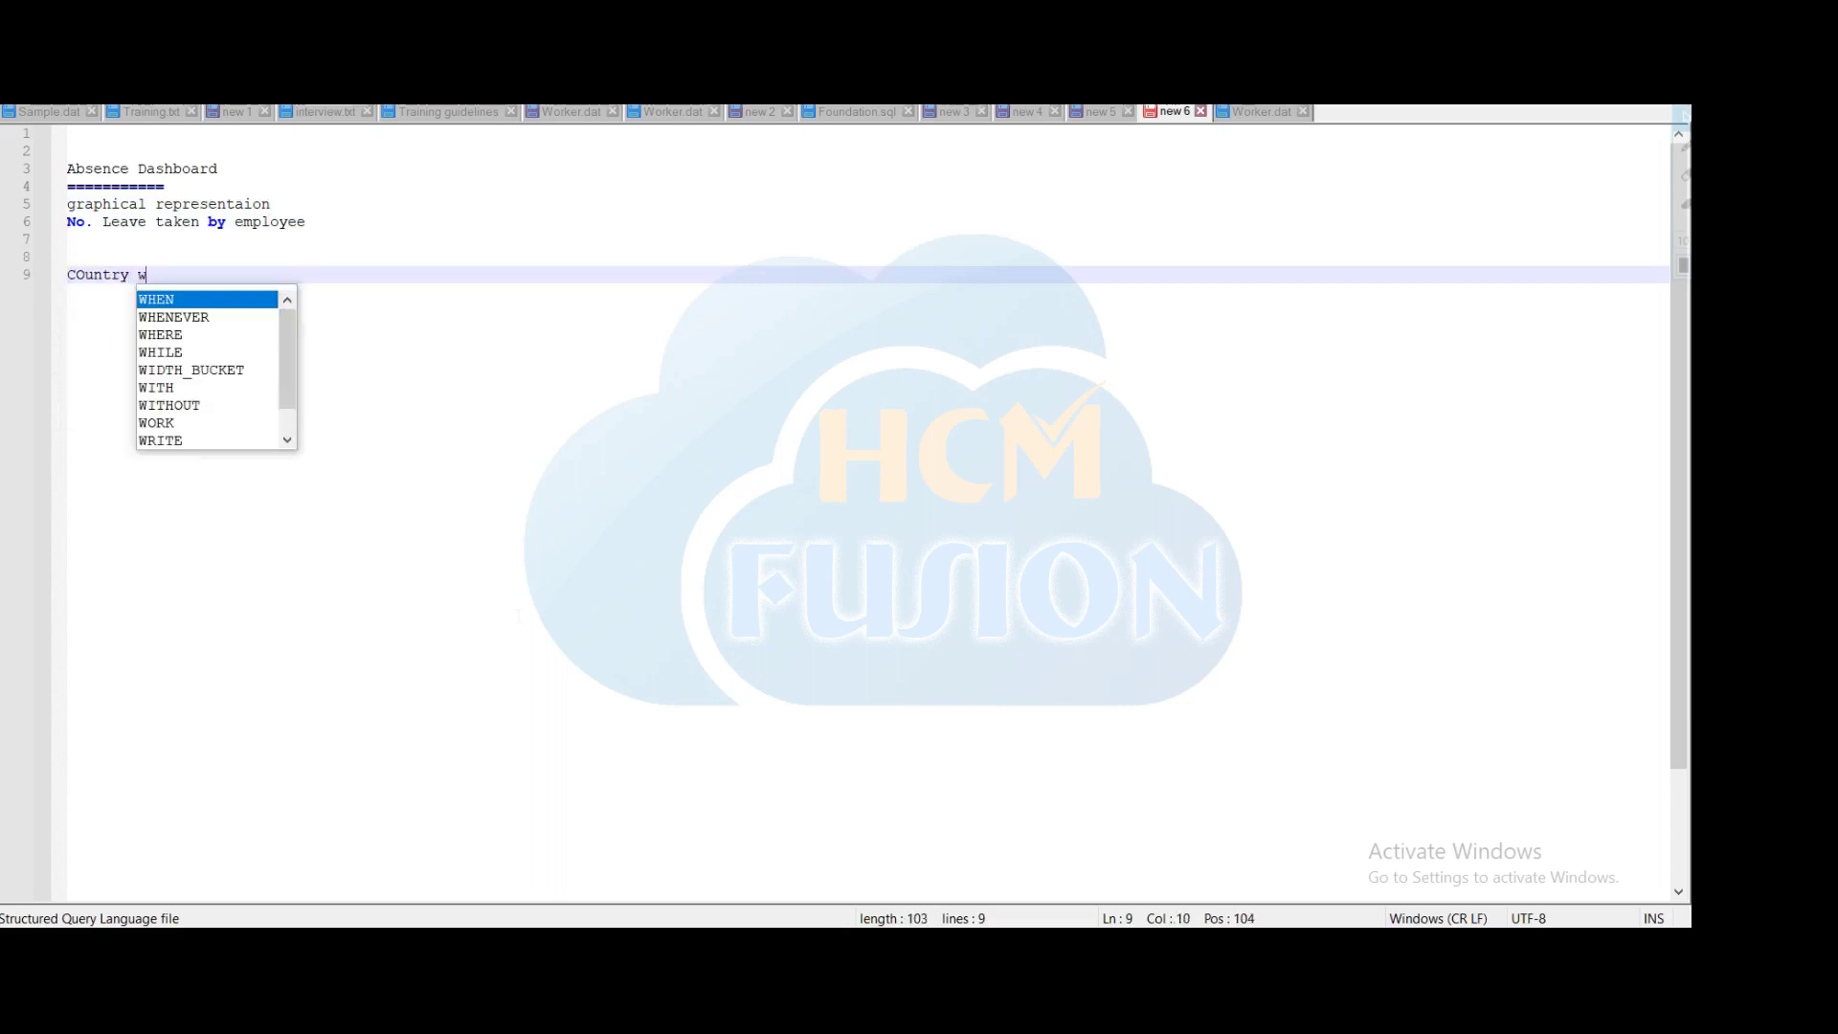
pyautogui.write('ise asd')
pyautogui.press('BackSpace')
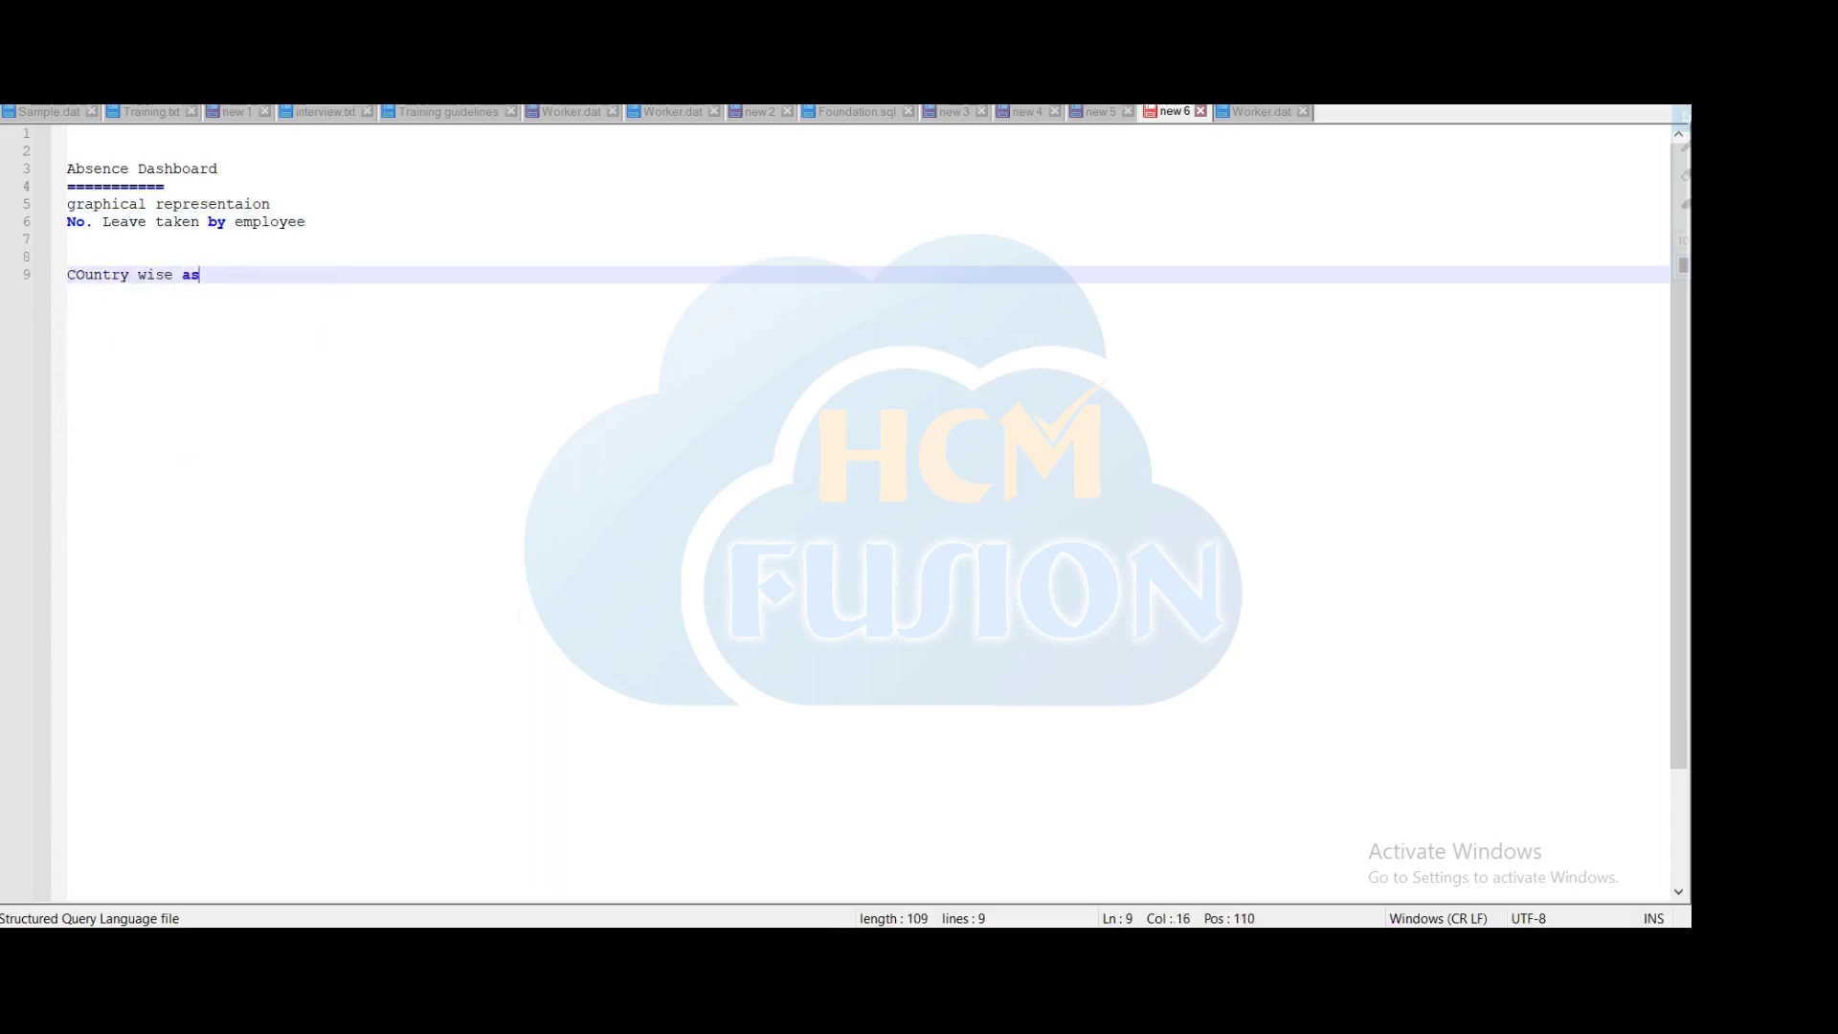
pyautogui.write('well')
pyautogui.press('Return')
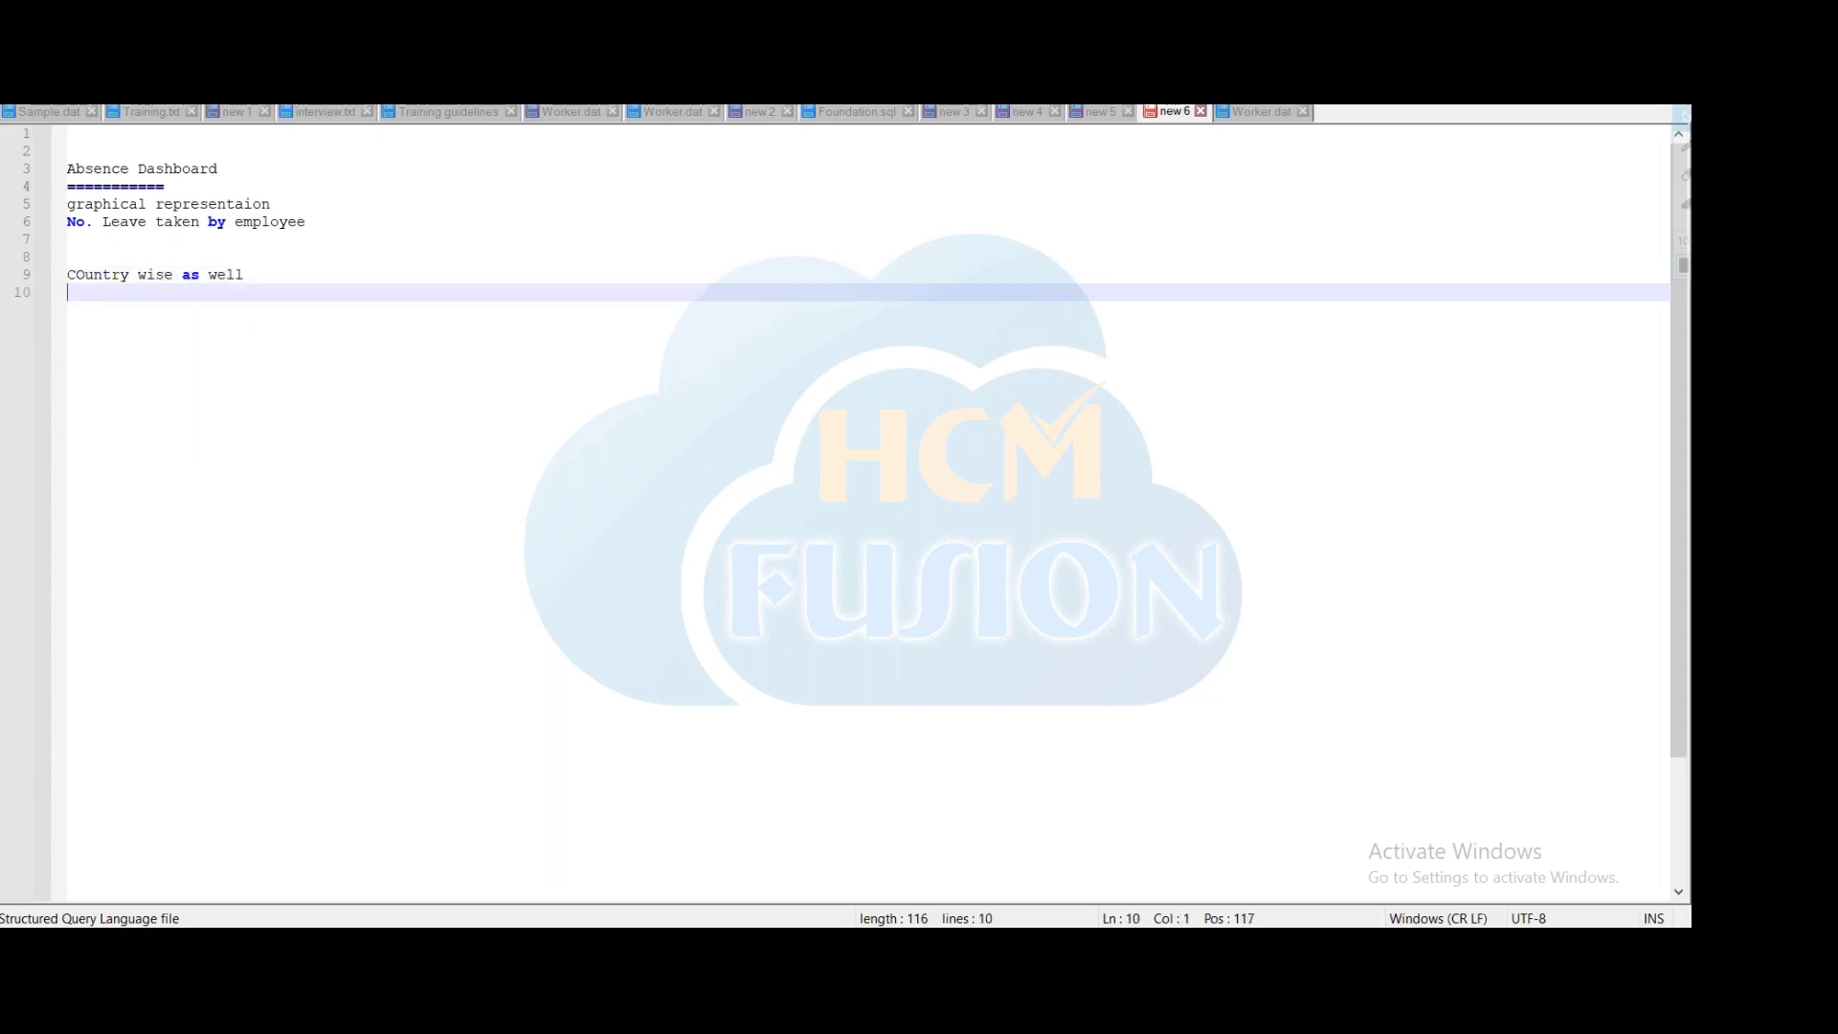
pyautogui.hotkey('alt', 'Tab')
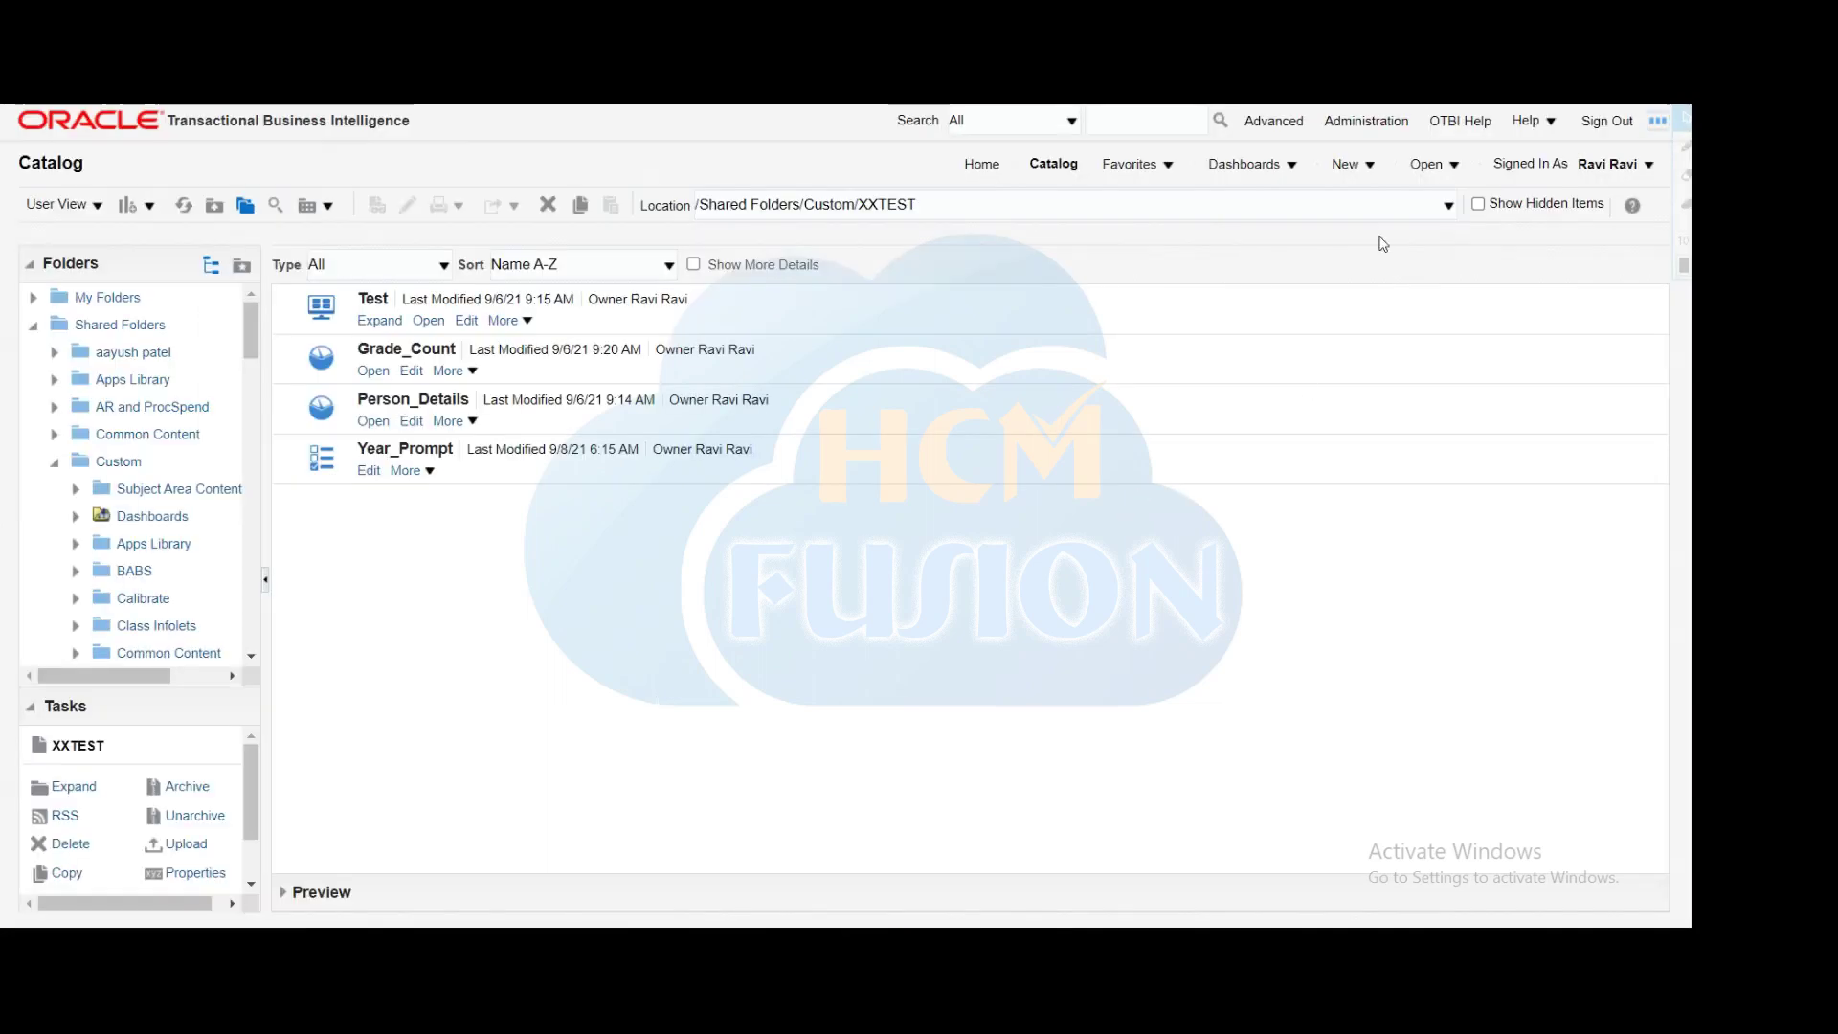
# Step: Create a new analysis using the Workforce Management - Absence Real Time subject area
pyautogui.click(1371, 167)
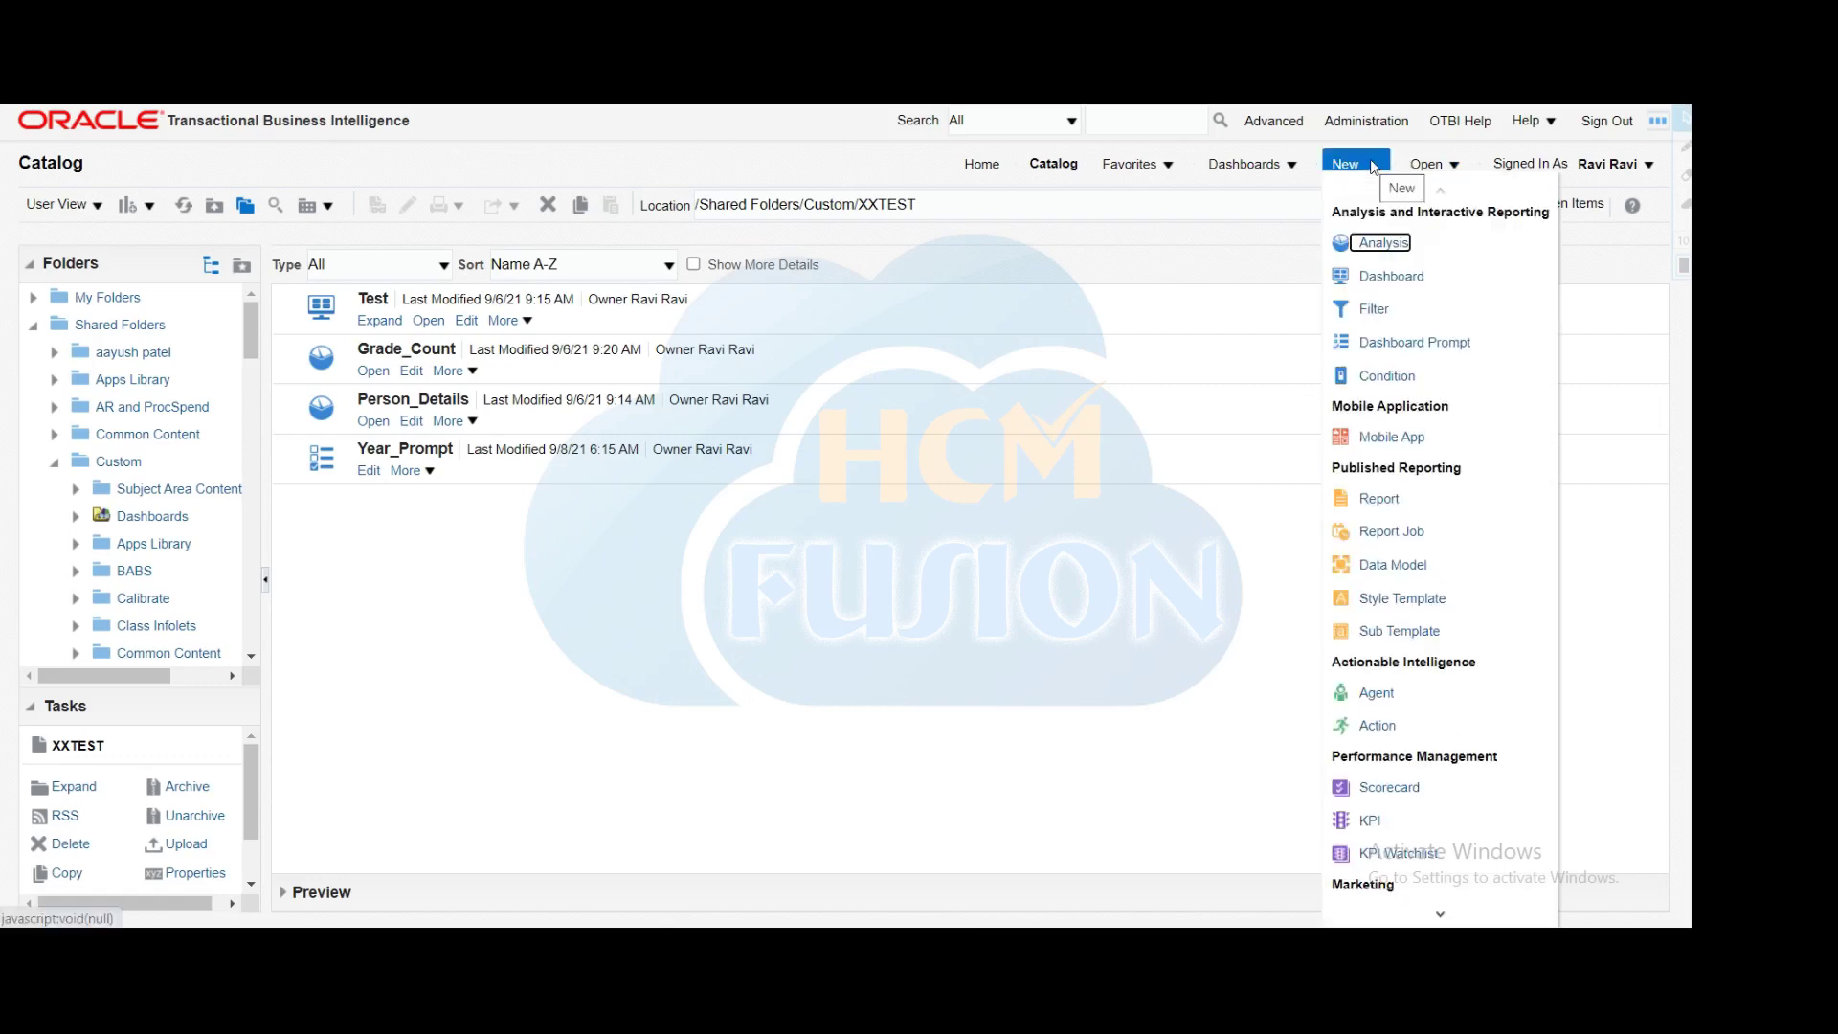
pyautogui.click(1371, 245)
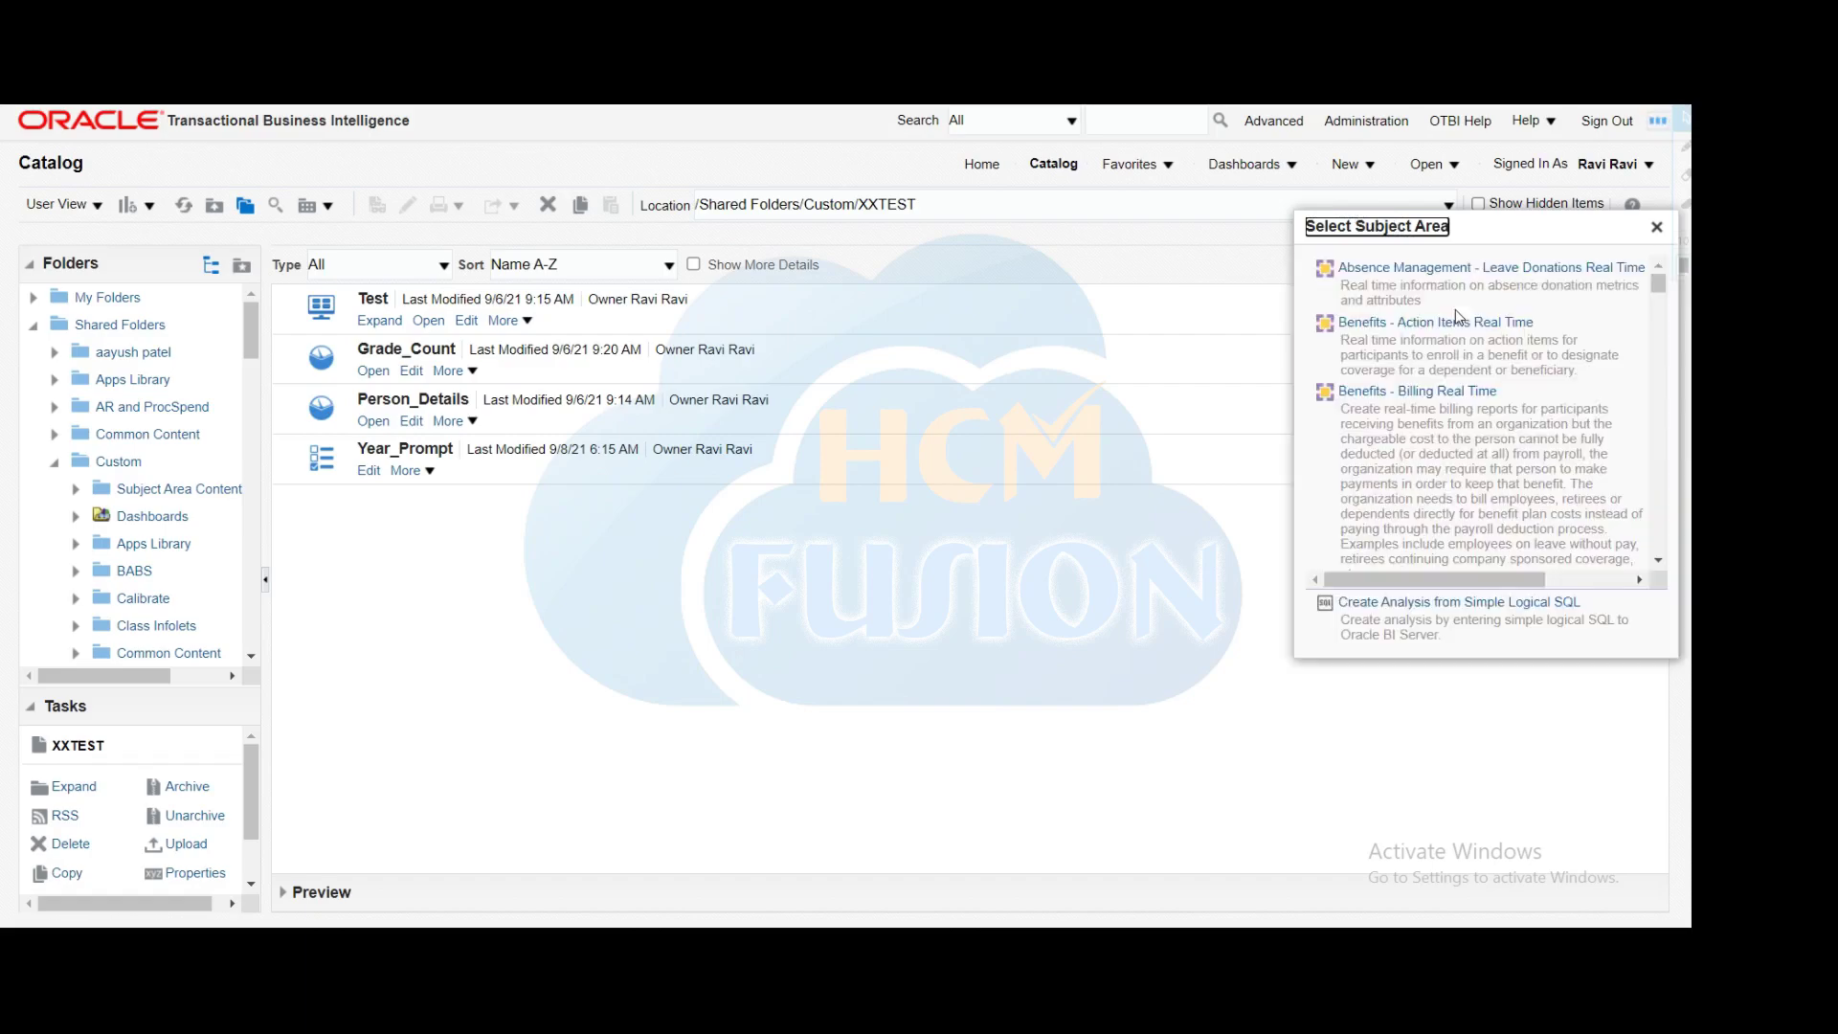
pyautogui.scroll(-3, 1455, 309)
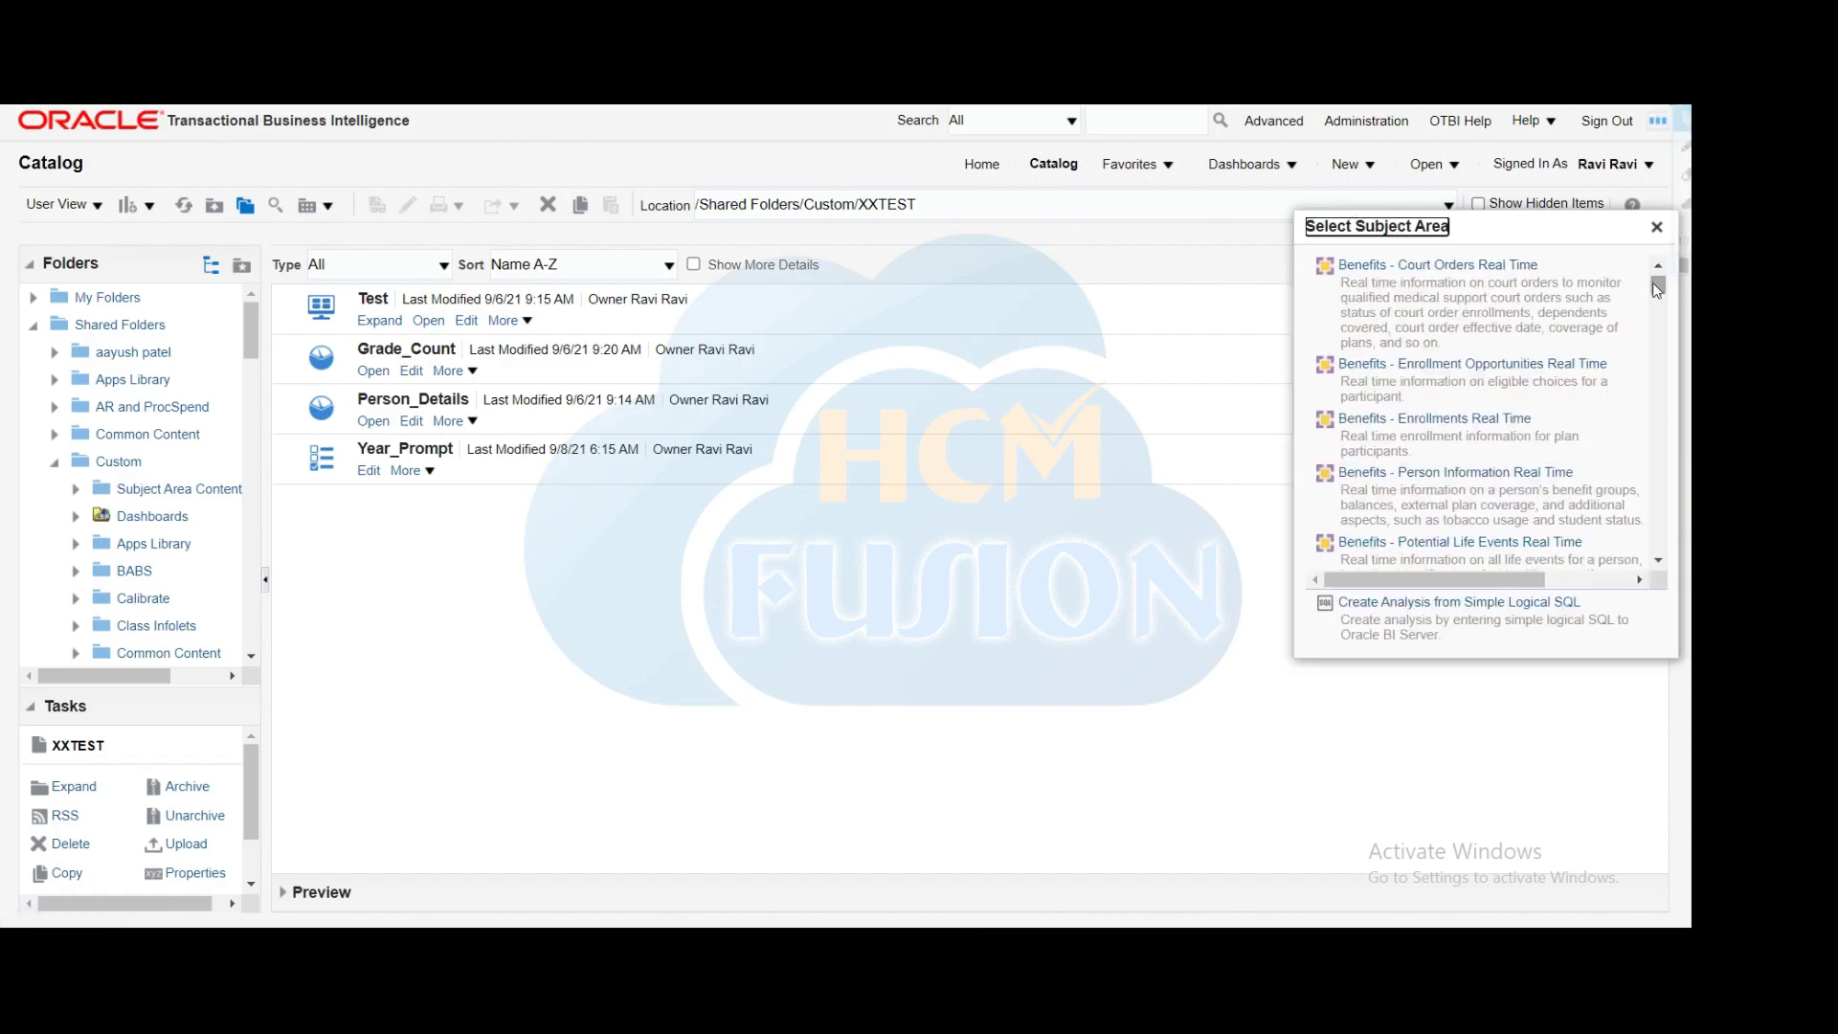
pyautogui.moveTo(1668, 282); pyautogui.dragTo(1669, 546)
pyautogui.scroll(5, 1510, 357)
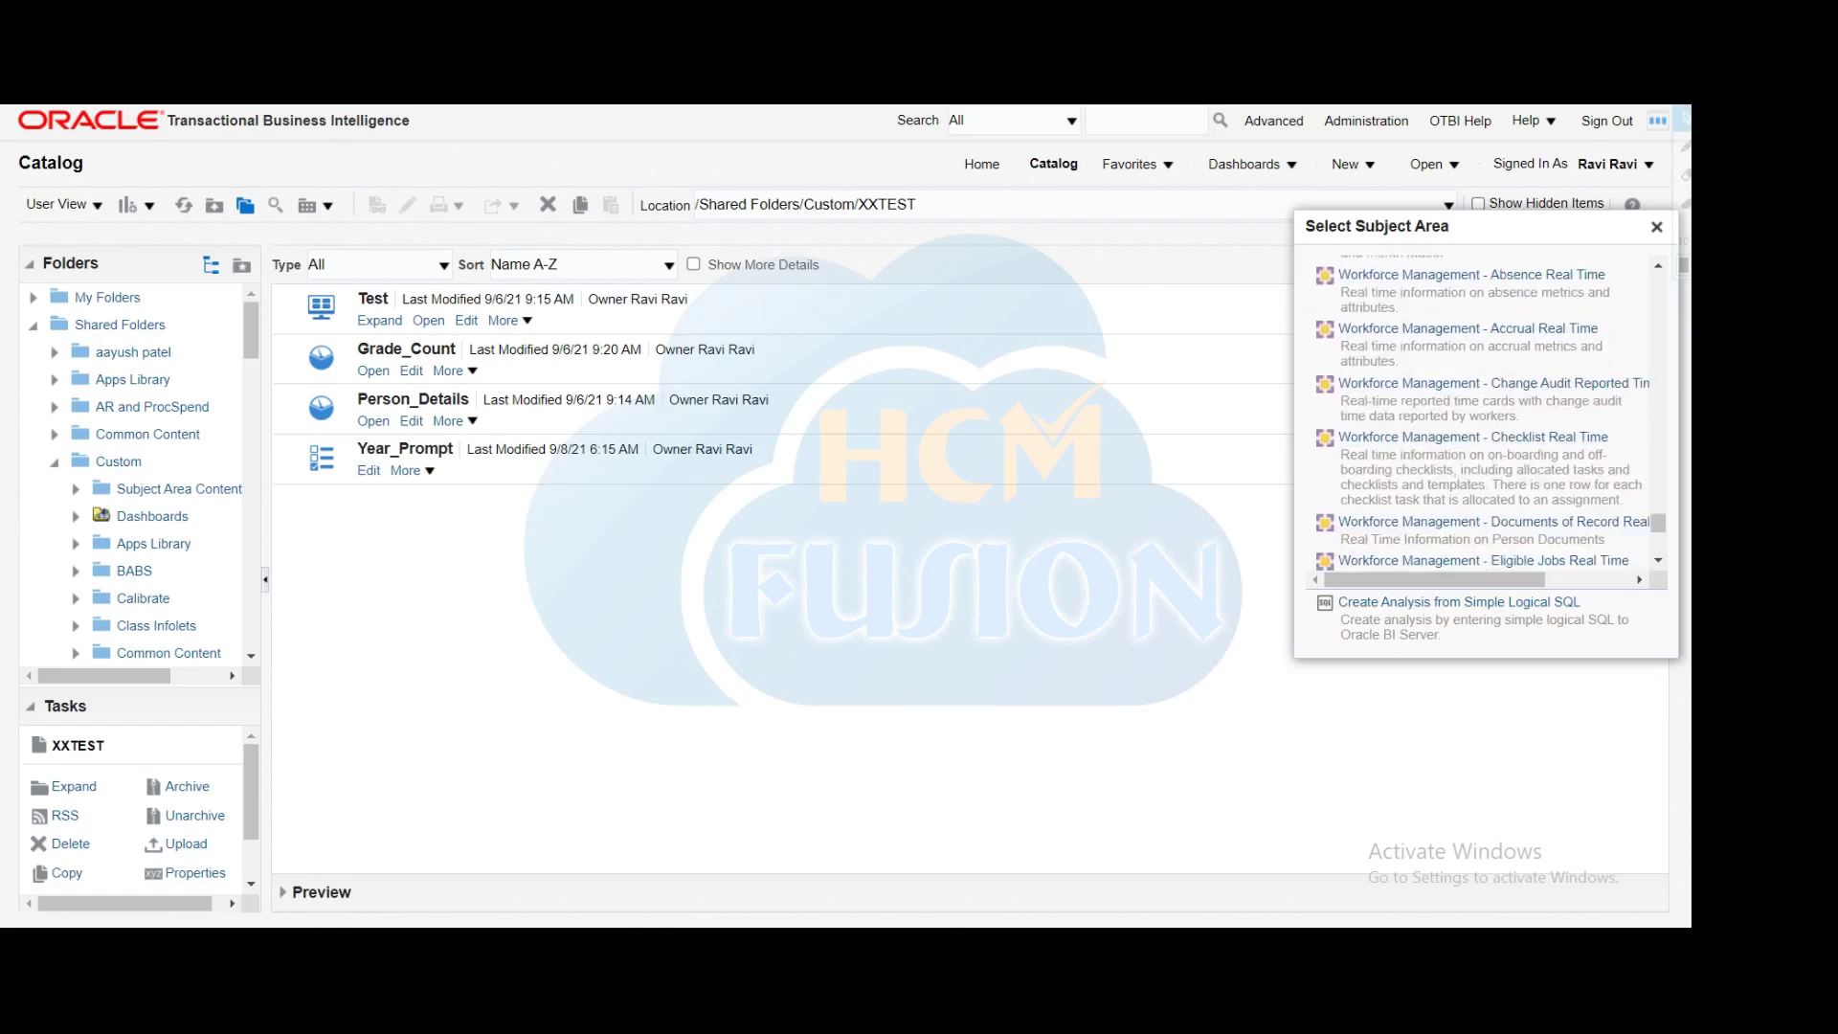
pyautogui.click(1439, 355)
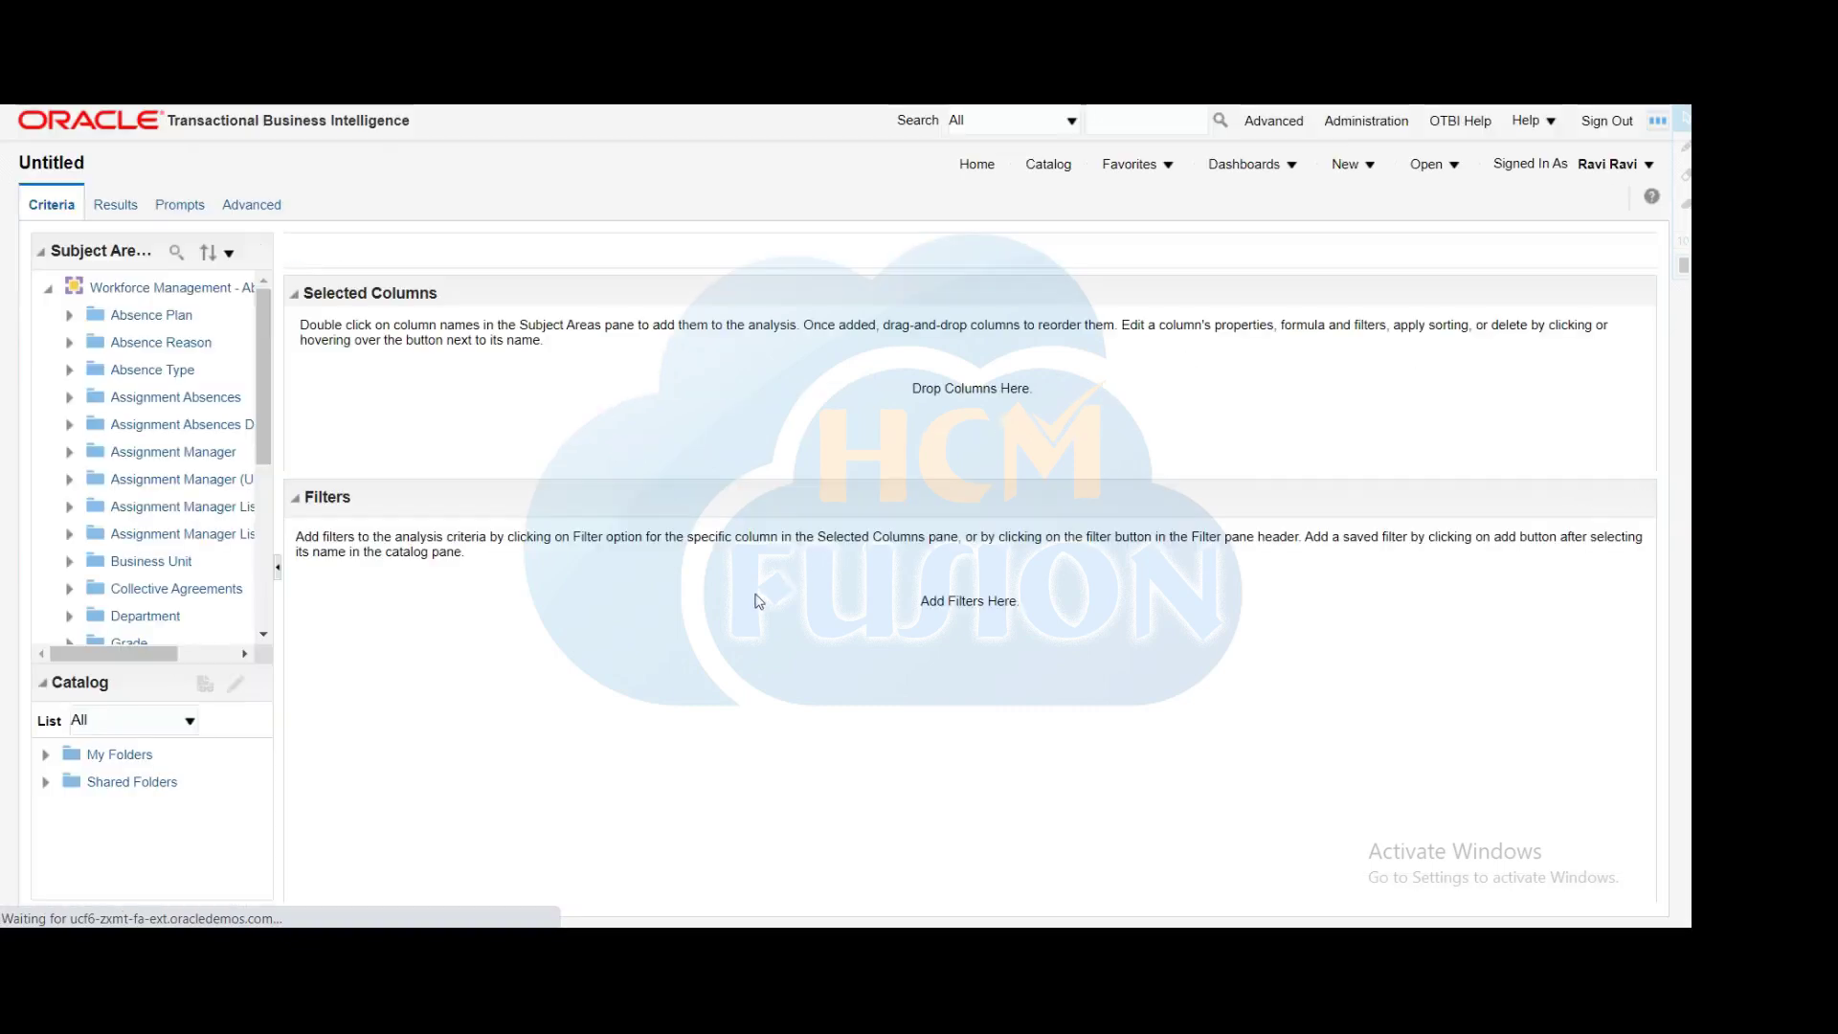
# Step: Add the Worker Name column to the analysis's selected columns
pyautogui.scroll(-5, 168, 421)
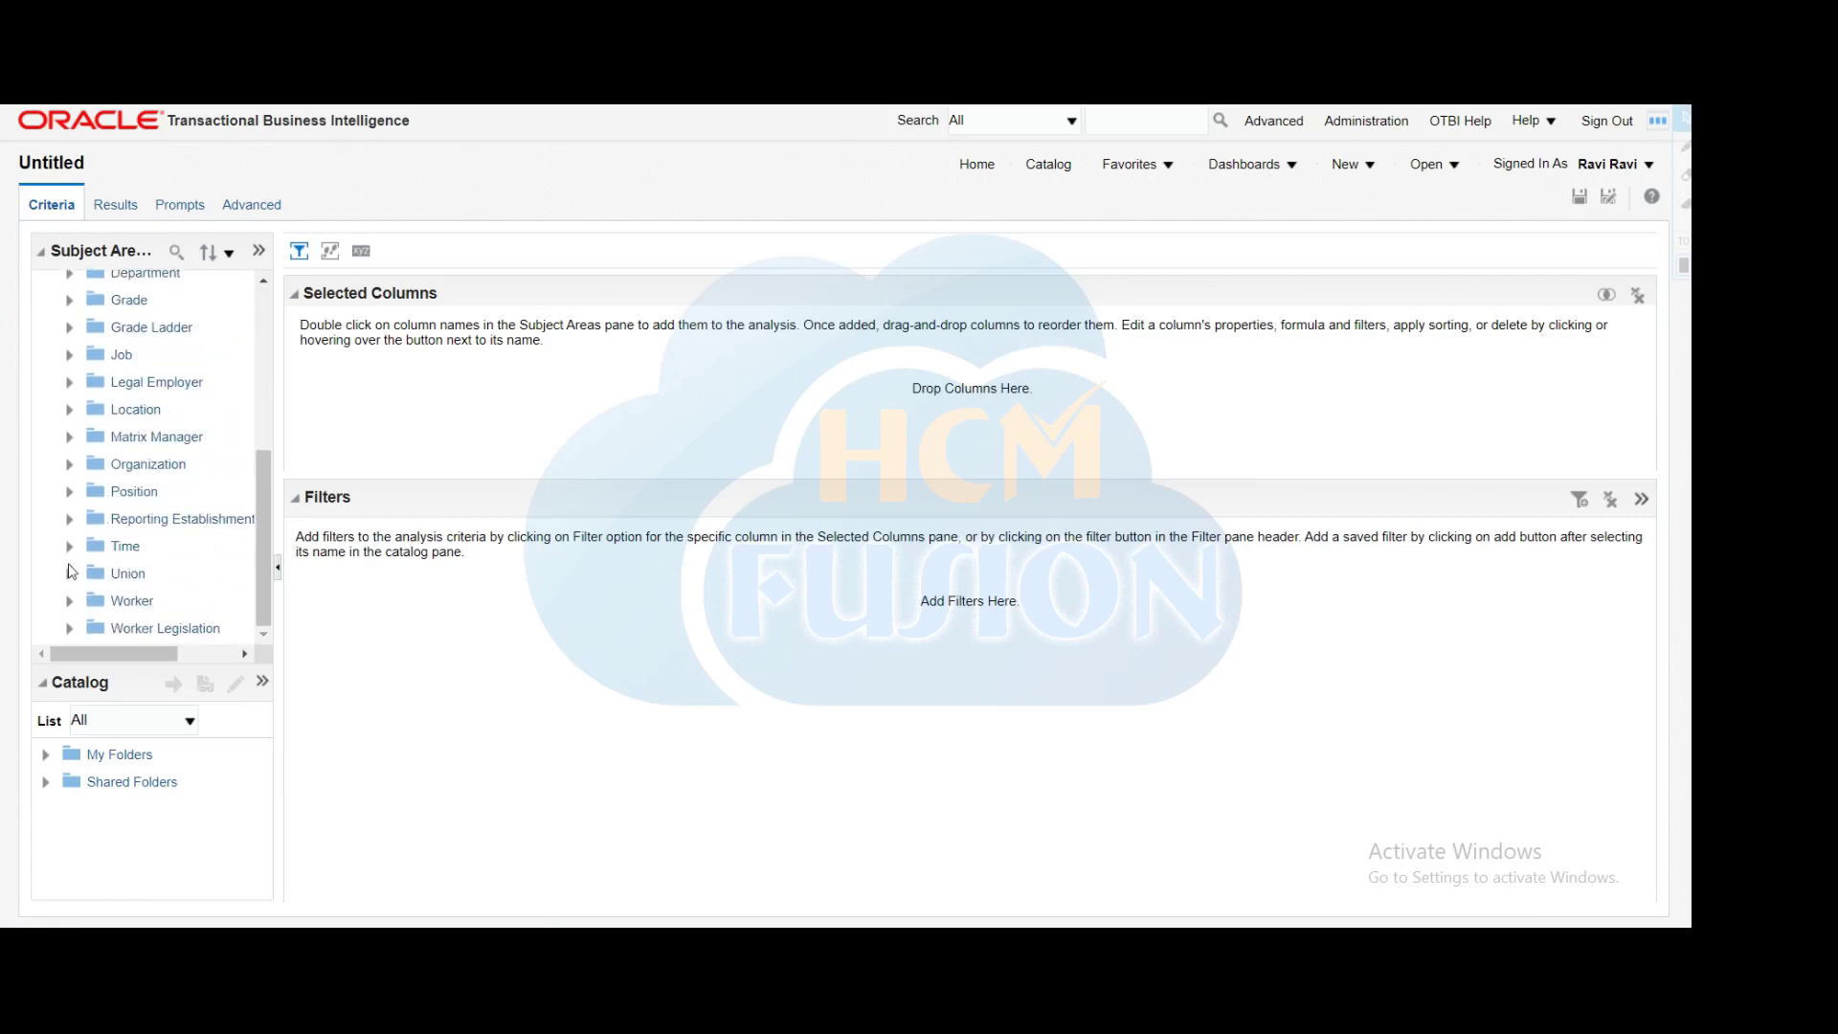
pyautogui.click(71, 601)
pyautogui.scroll(-4, 178, 488)
pyautogui.scroll(-3, 178, 489)
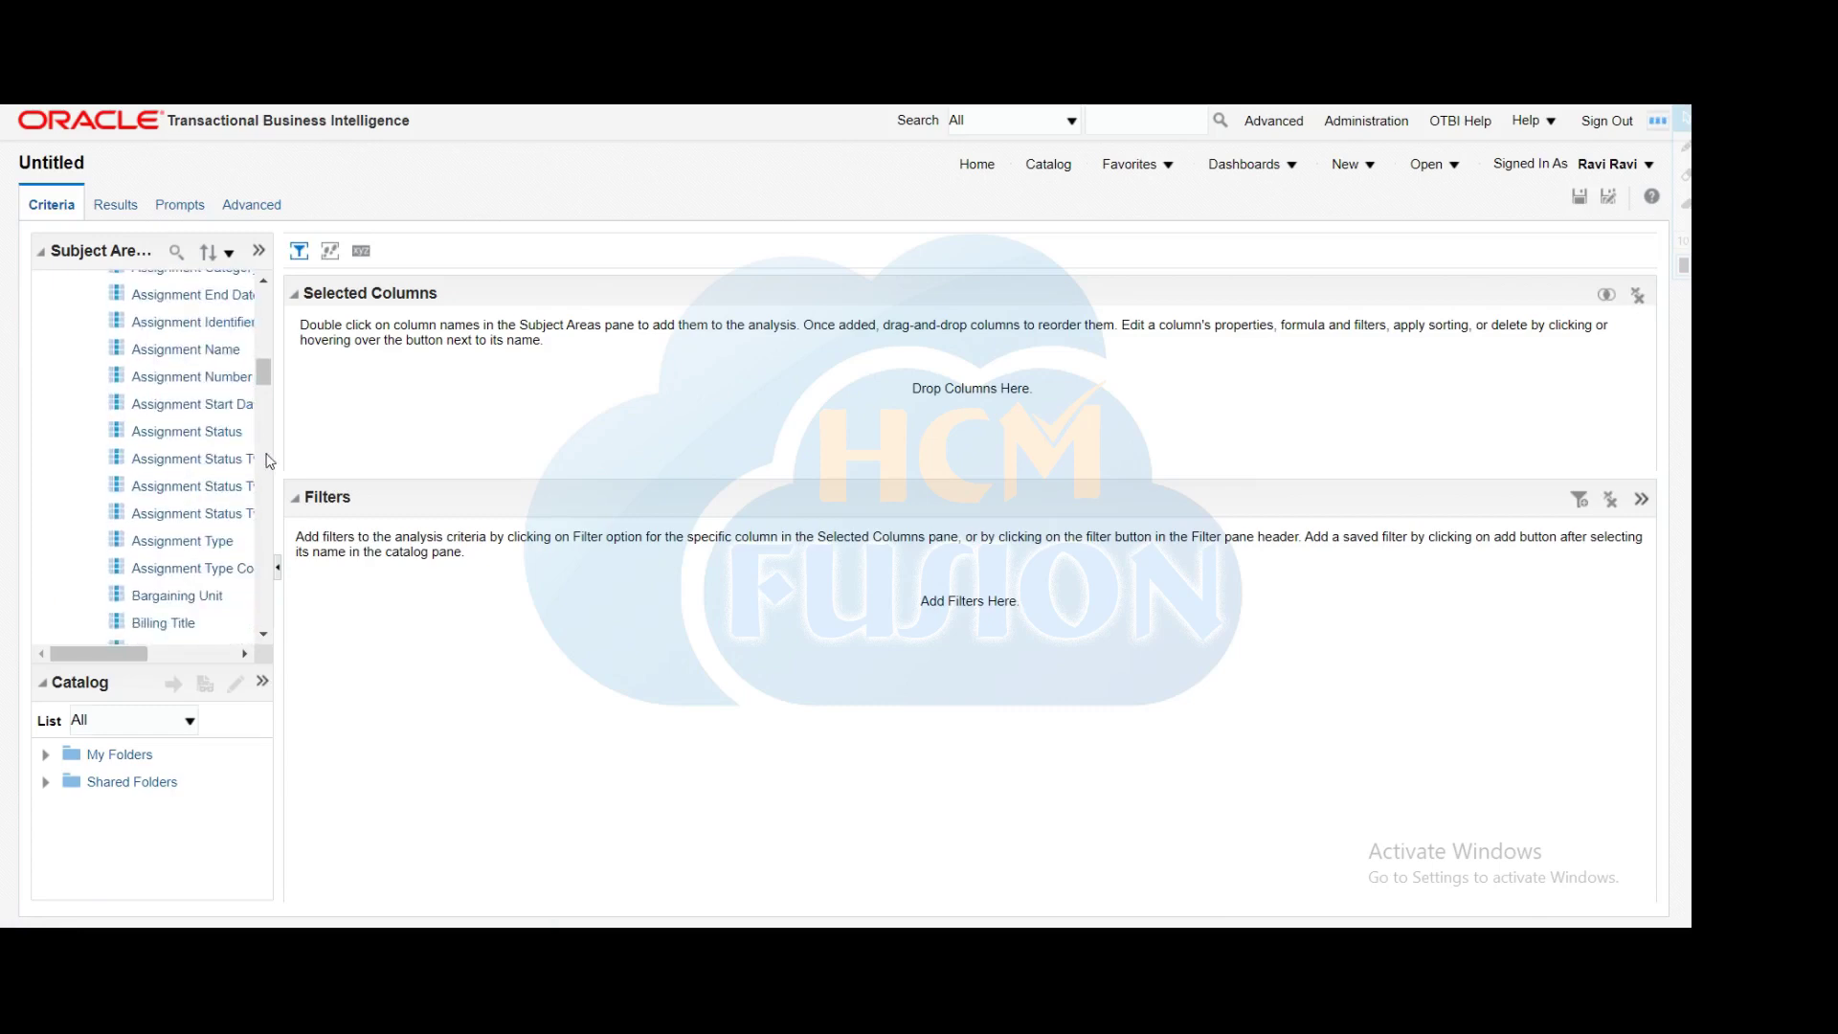
pyautogui.scroll(-8, 227, 474)
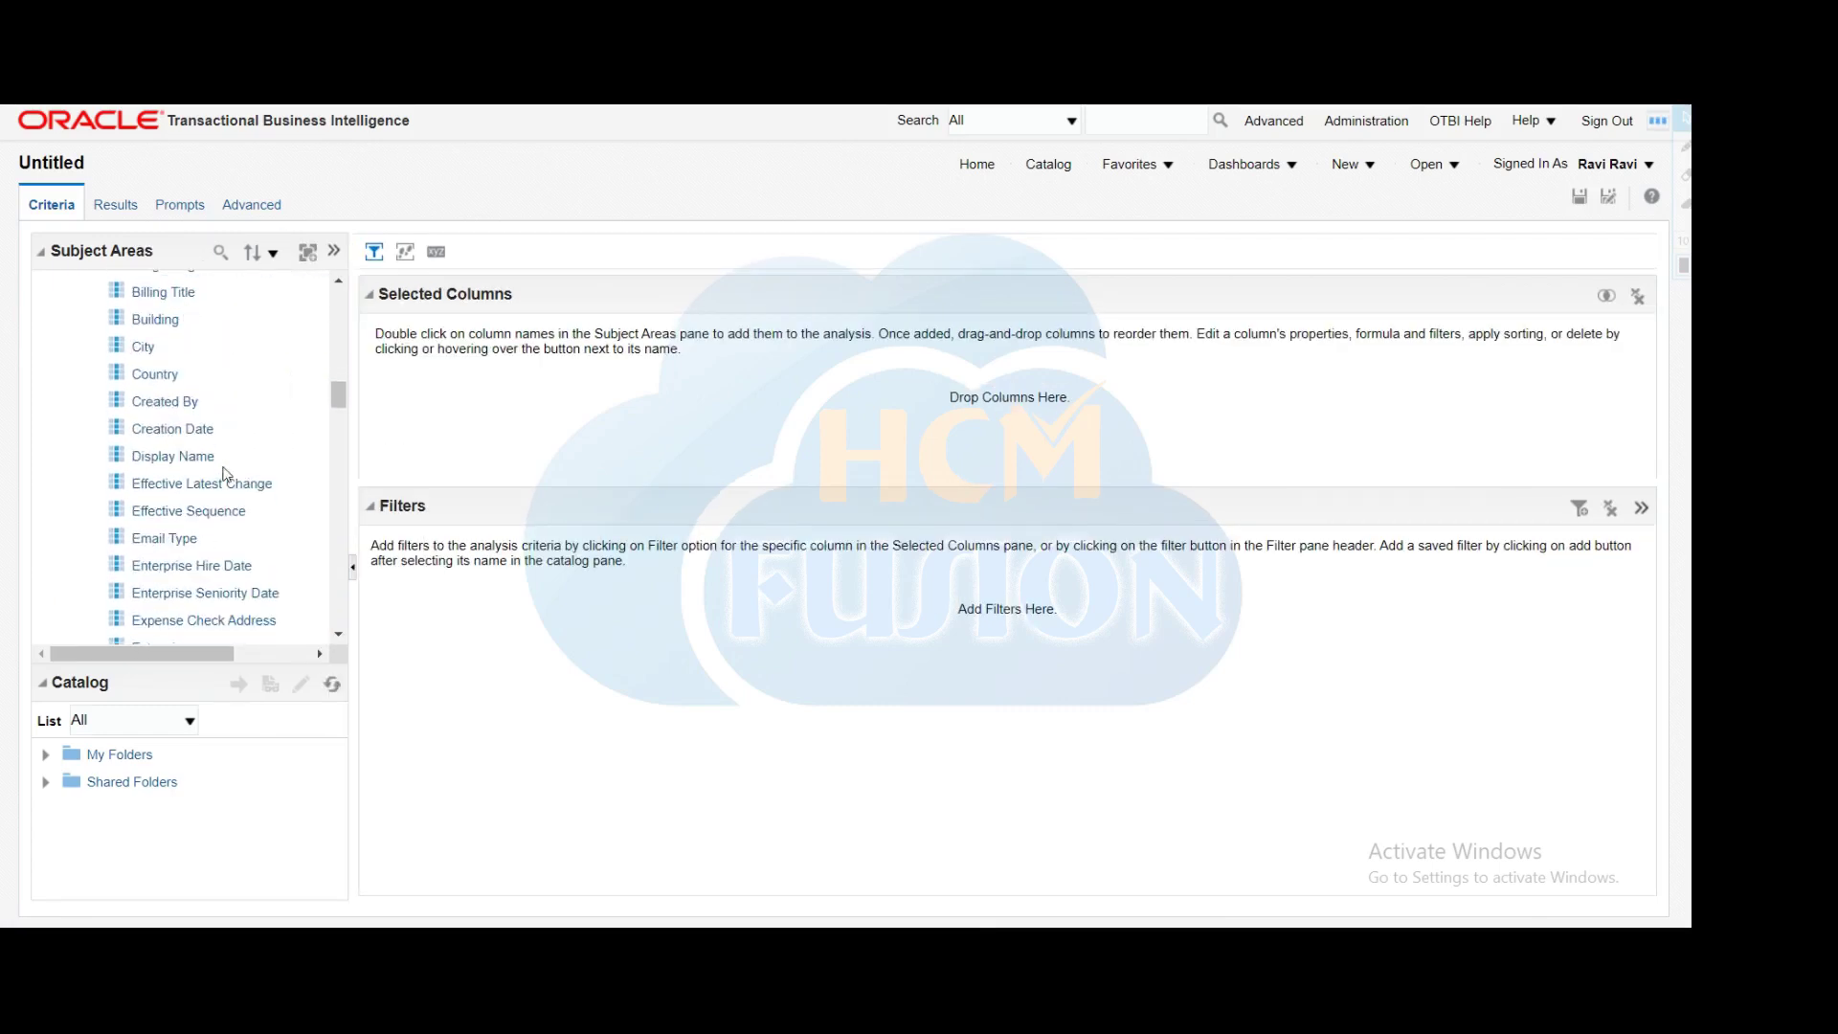
pyautogui.scroll(-6, 222, 469)
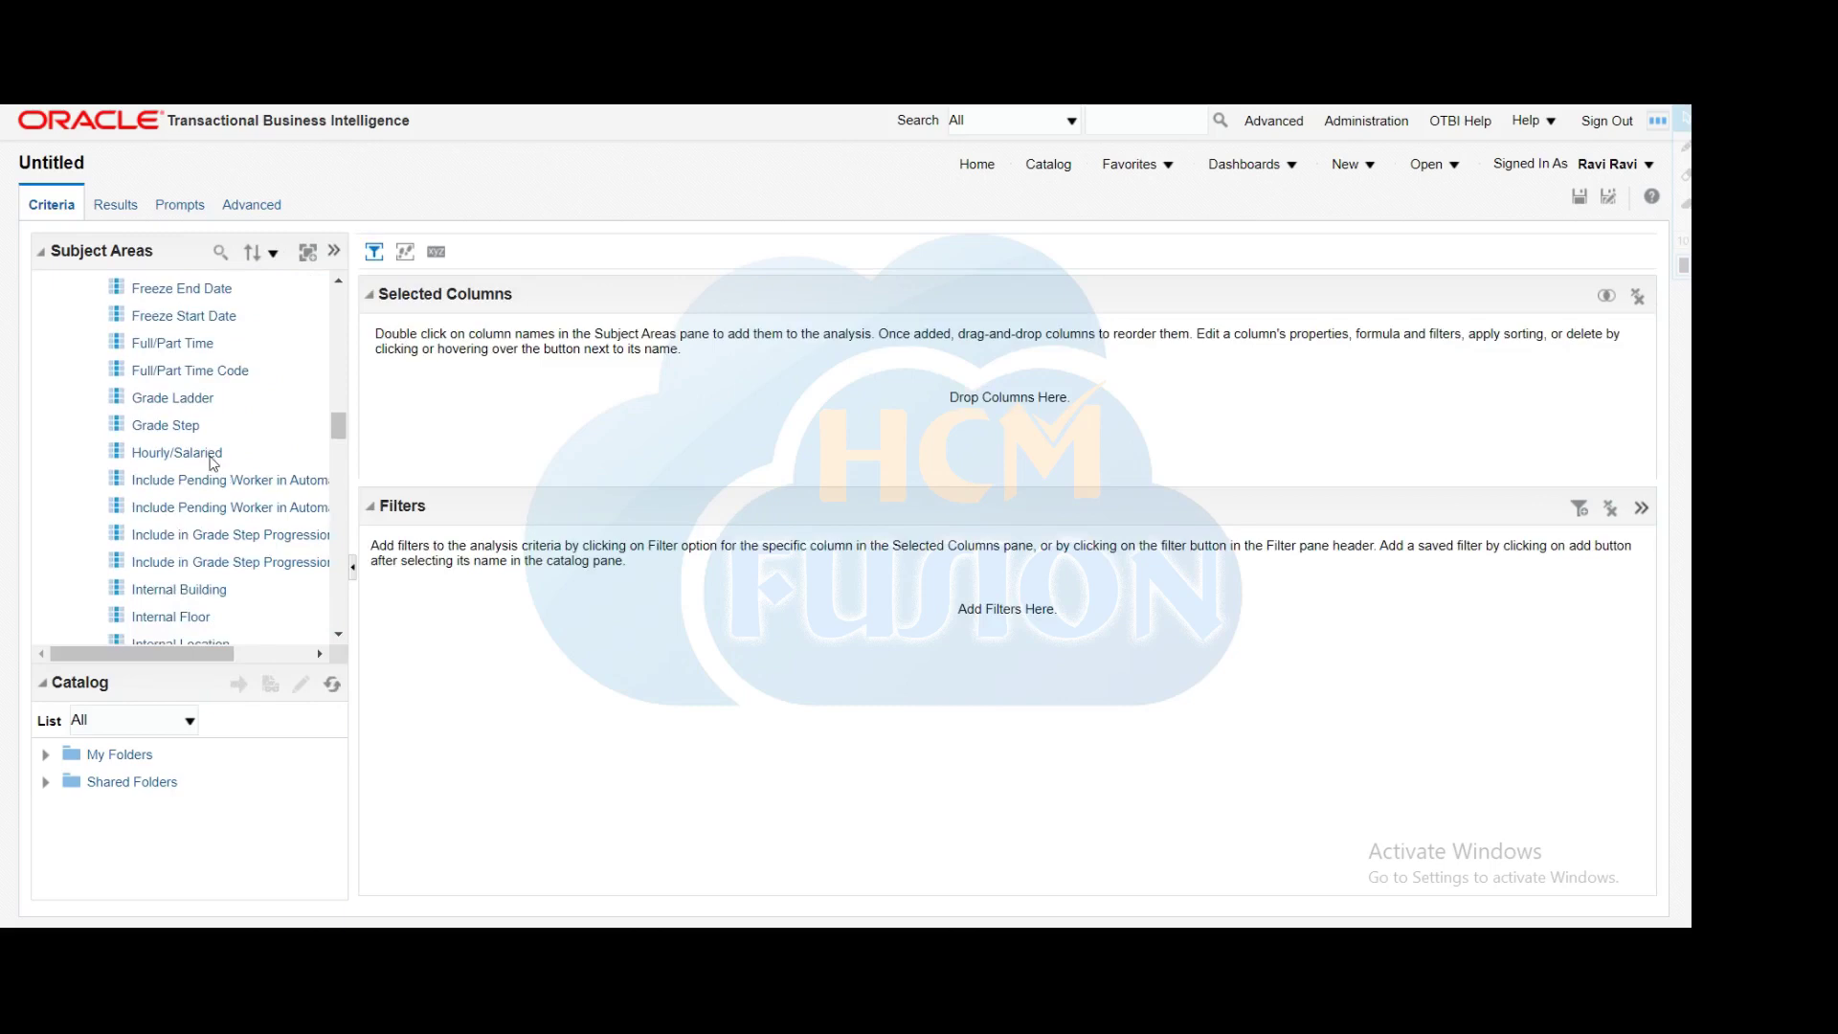
pyautogui.scroll(-3, 213, 463)
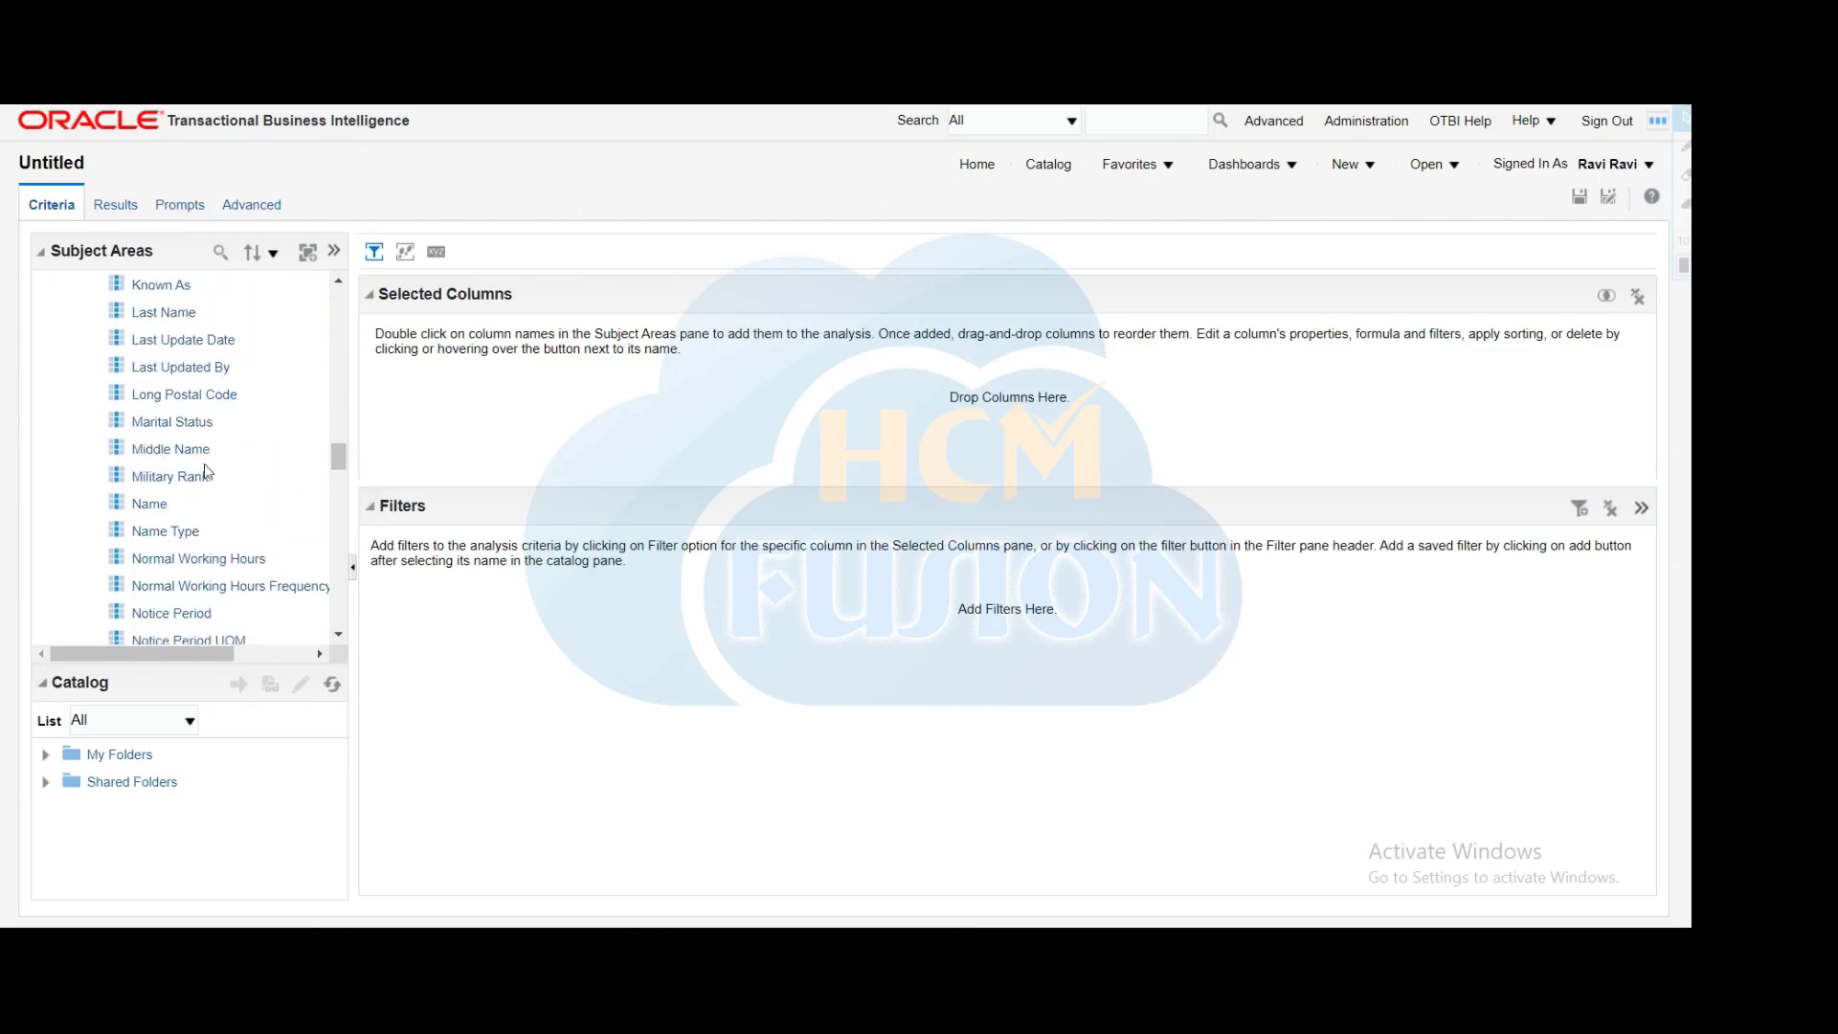
pyautogui.moveTo(152, 505); pyautogui.dragTo(483, 431)
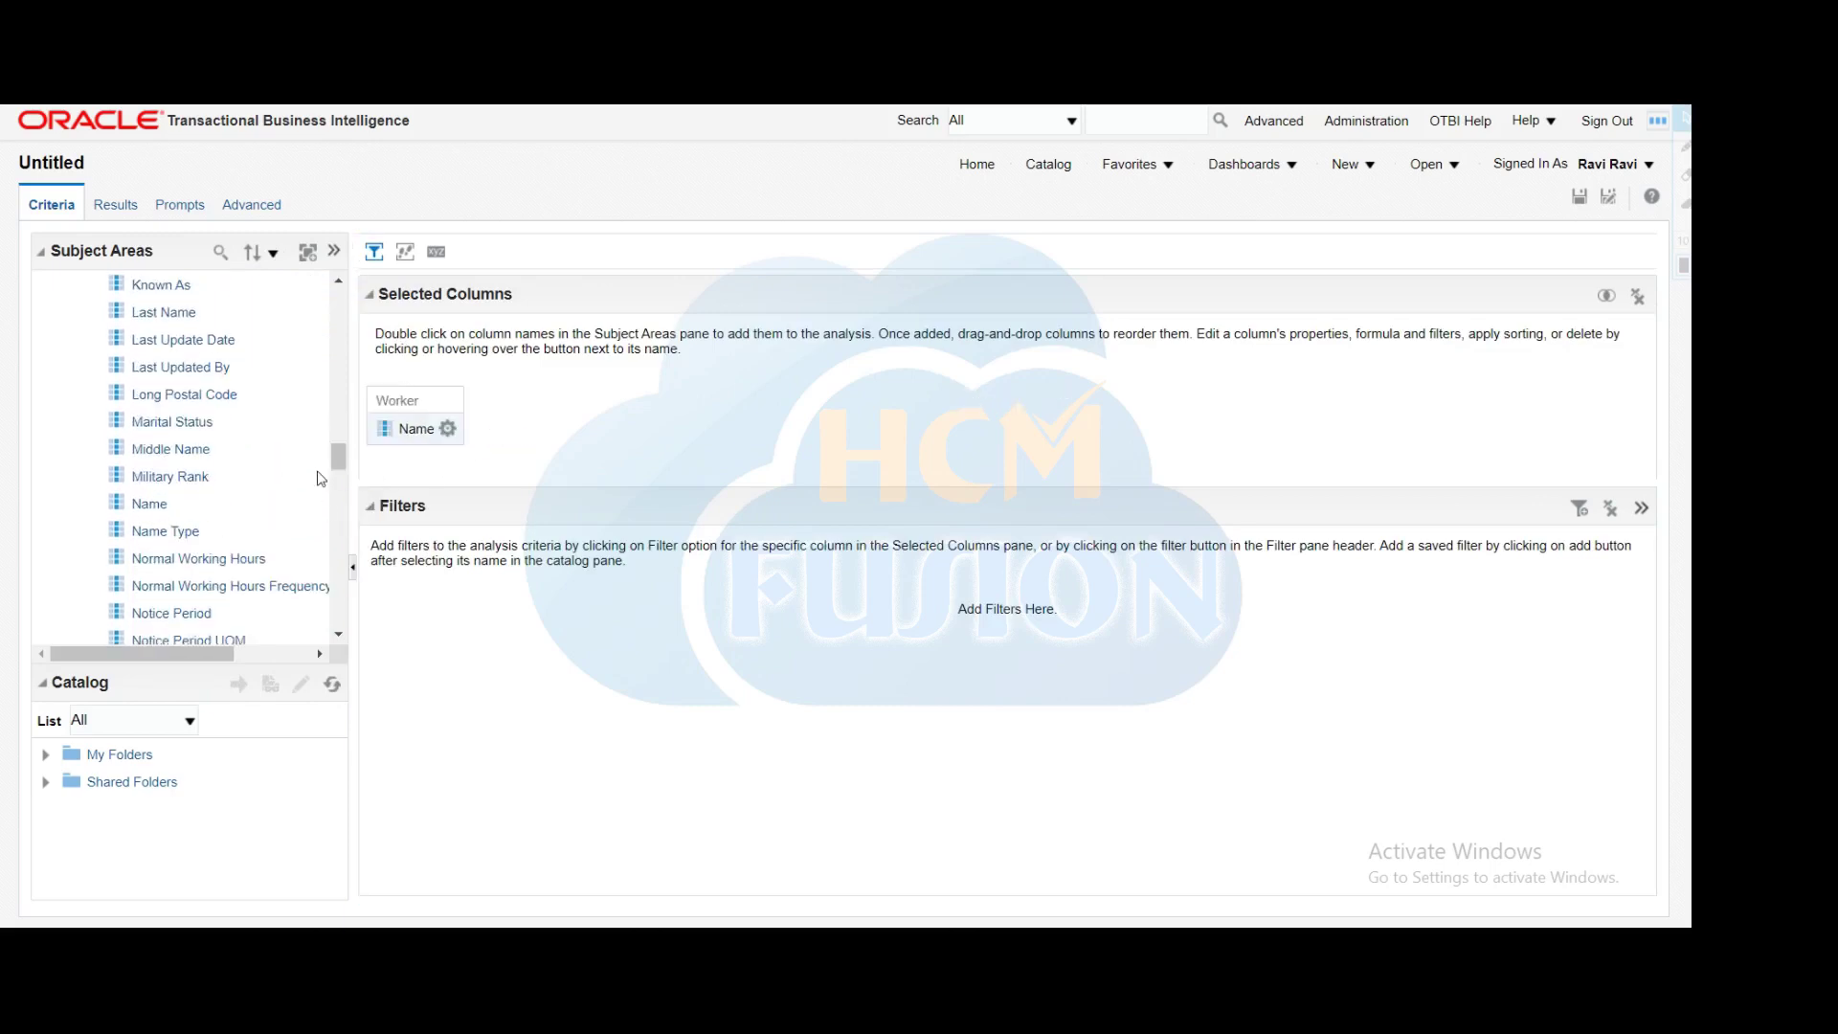
# Step: Add # Of Absences from Assignment Absences beside Name
pyautogui.scroll(20, 191, 431)
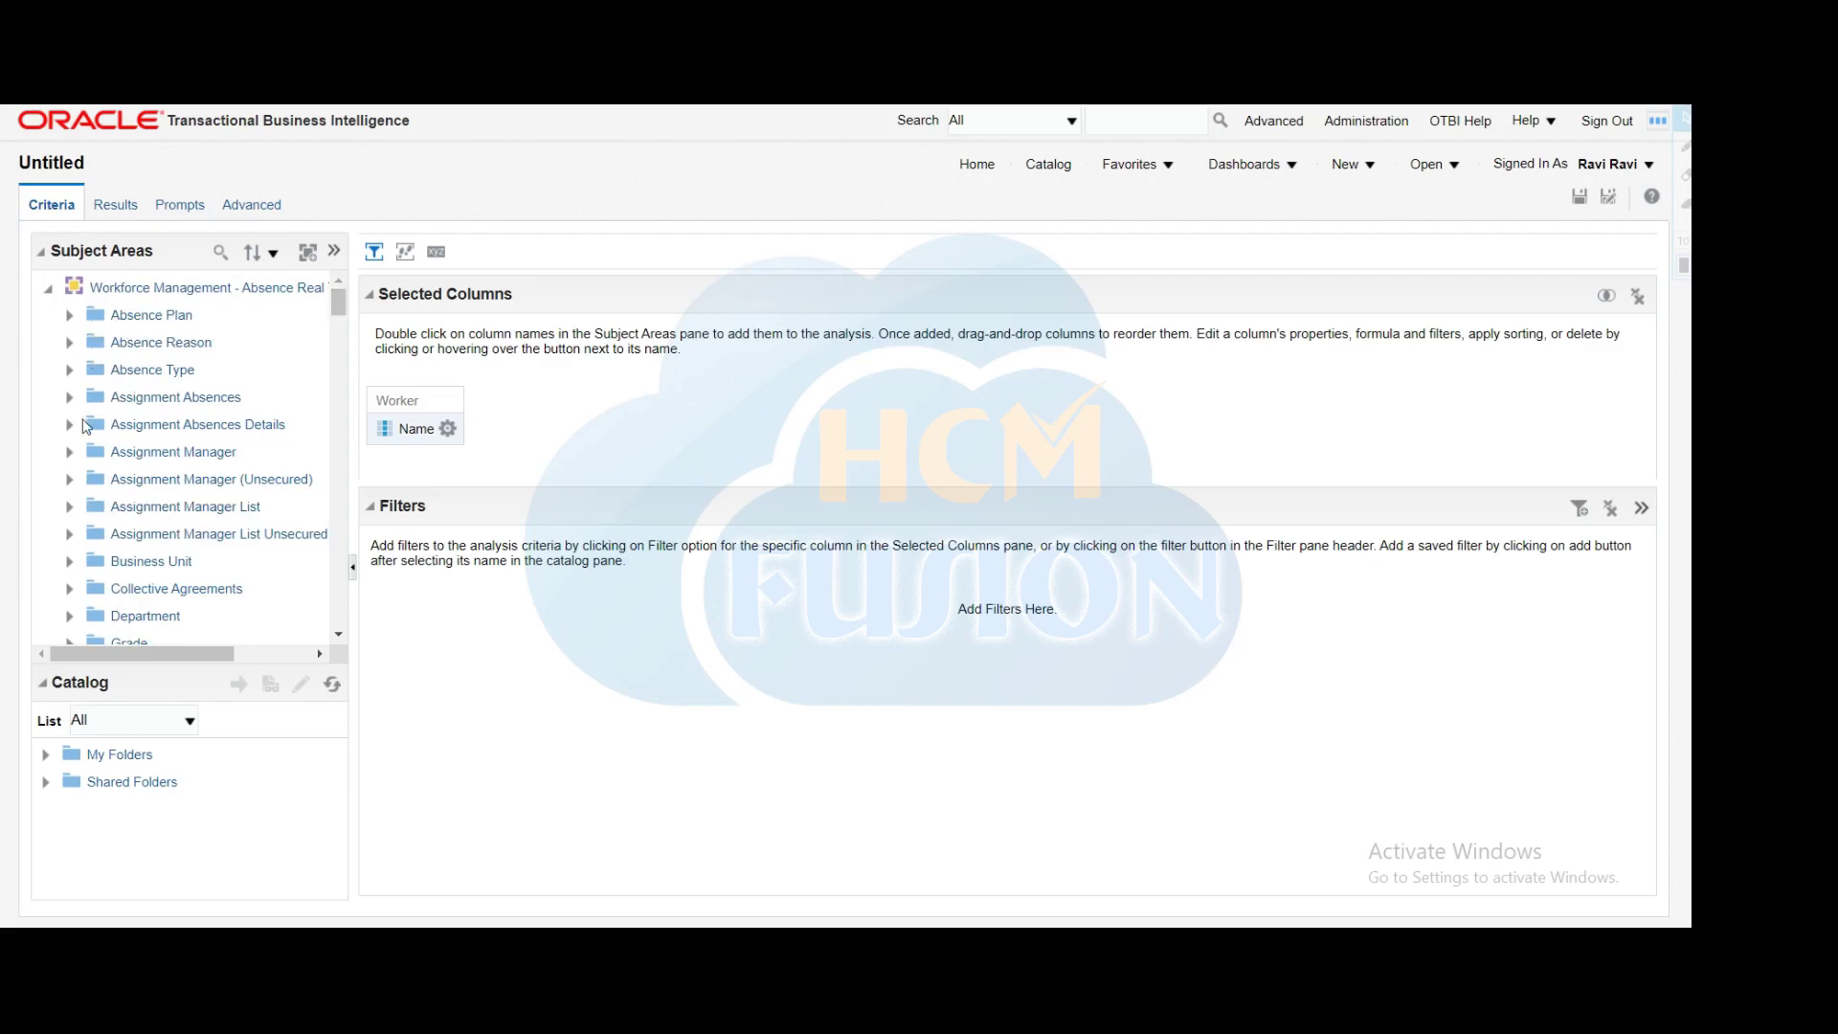
pyautogui.click(70, 427)
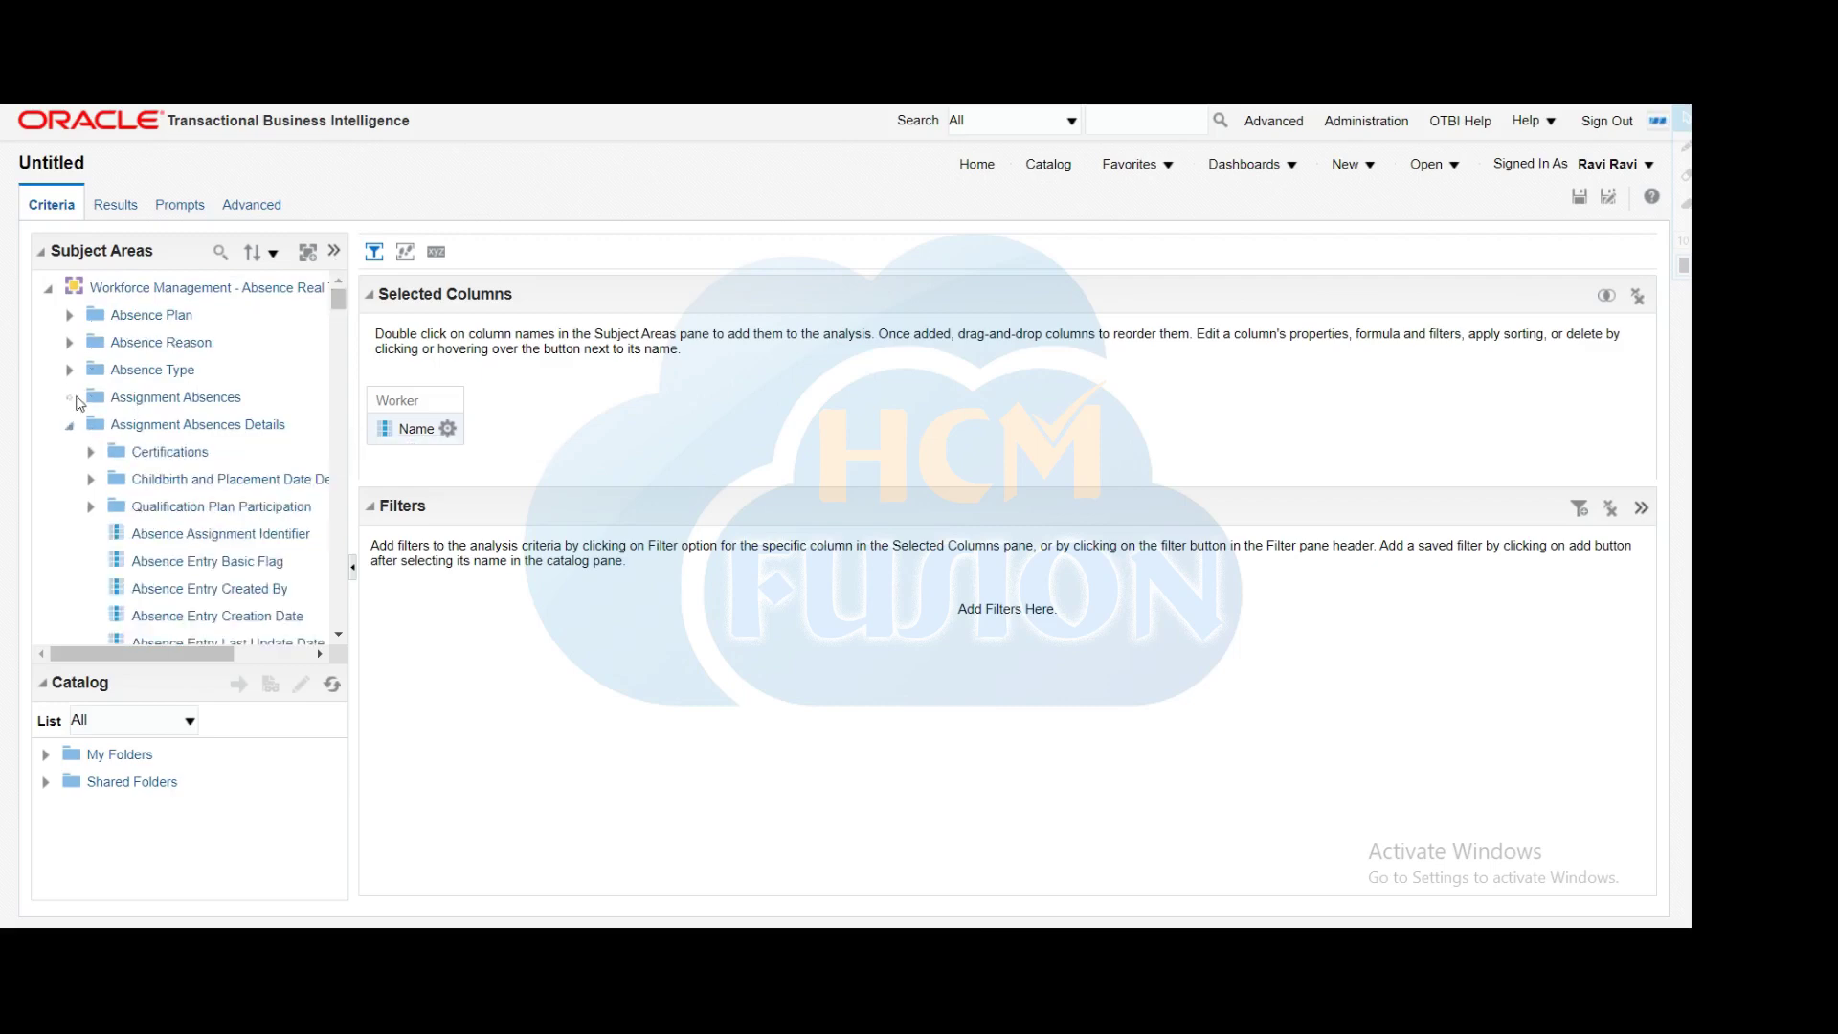
pyautogui.click(69, 396)
pyautogui.moveTo(158, 425); pyautogui.dragTo(499, 430)
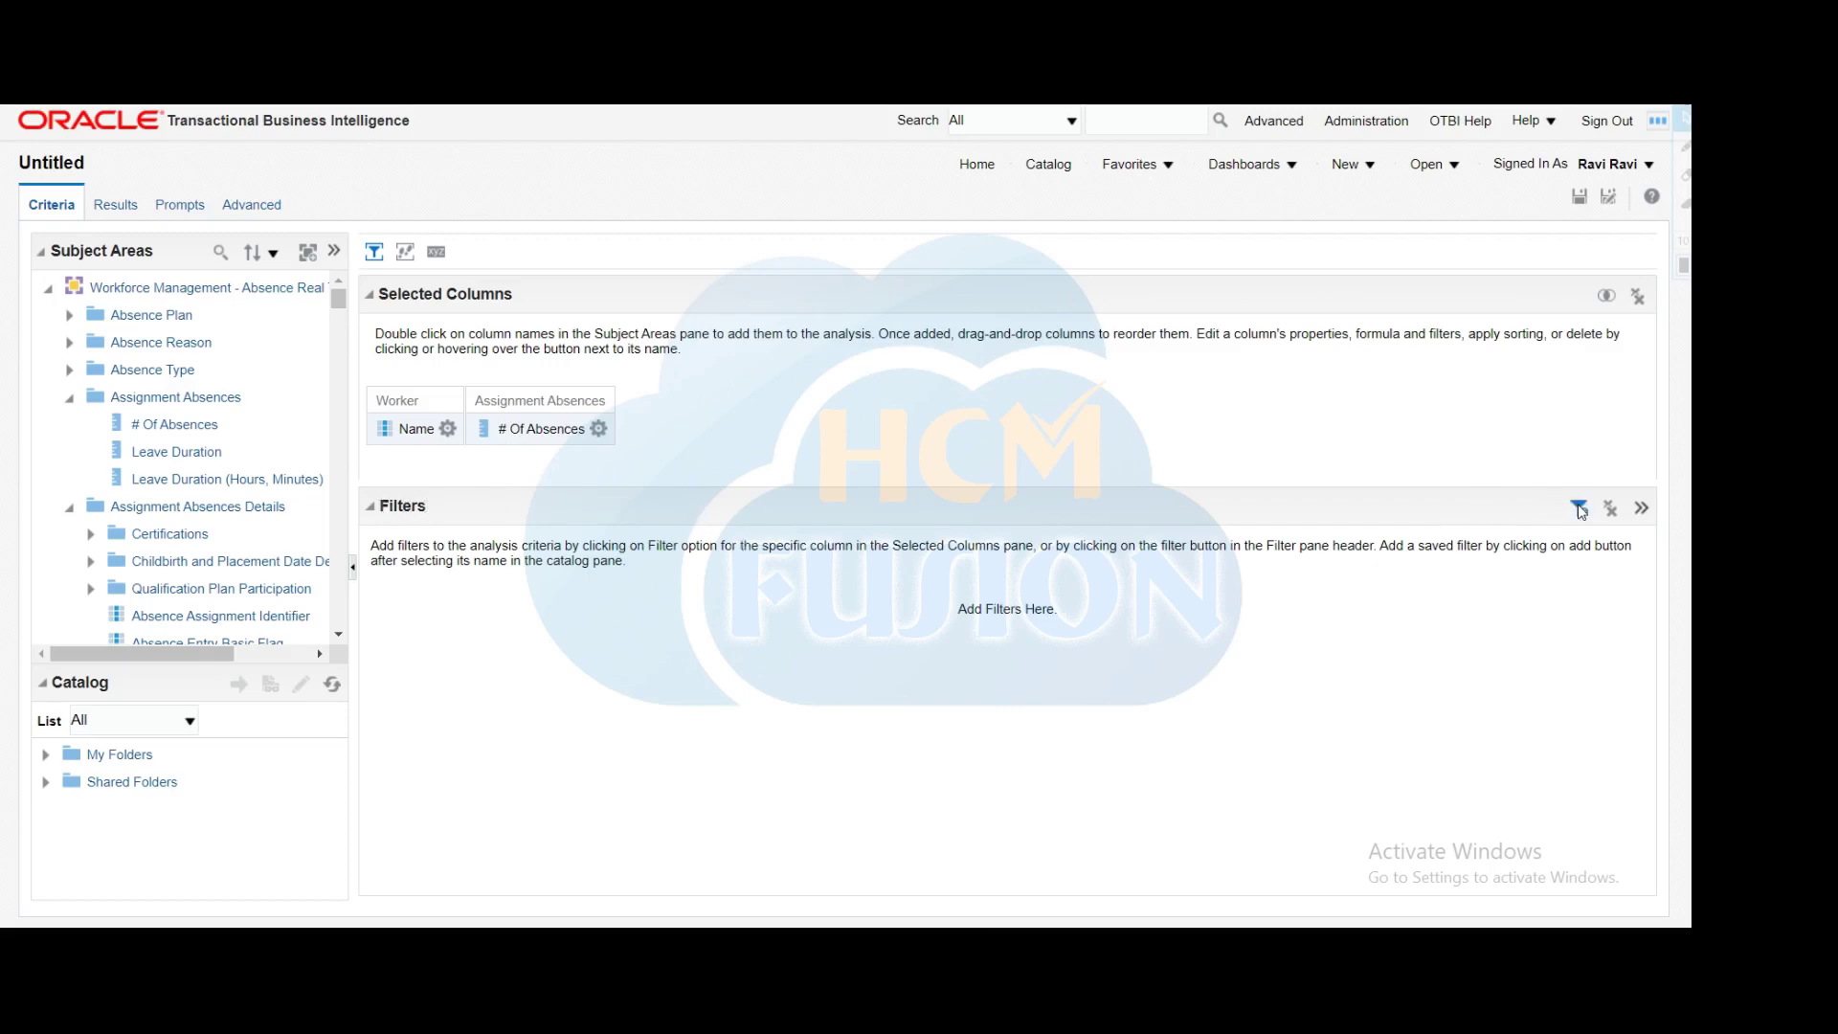
# Step: Filter the analysis on Time > Calendar Year with the operator 'is prompted'
pyautogui.click(1579, 508)
pyautogui.click(1487, 583)
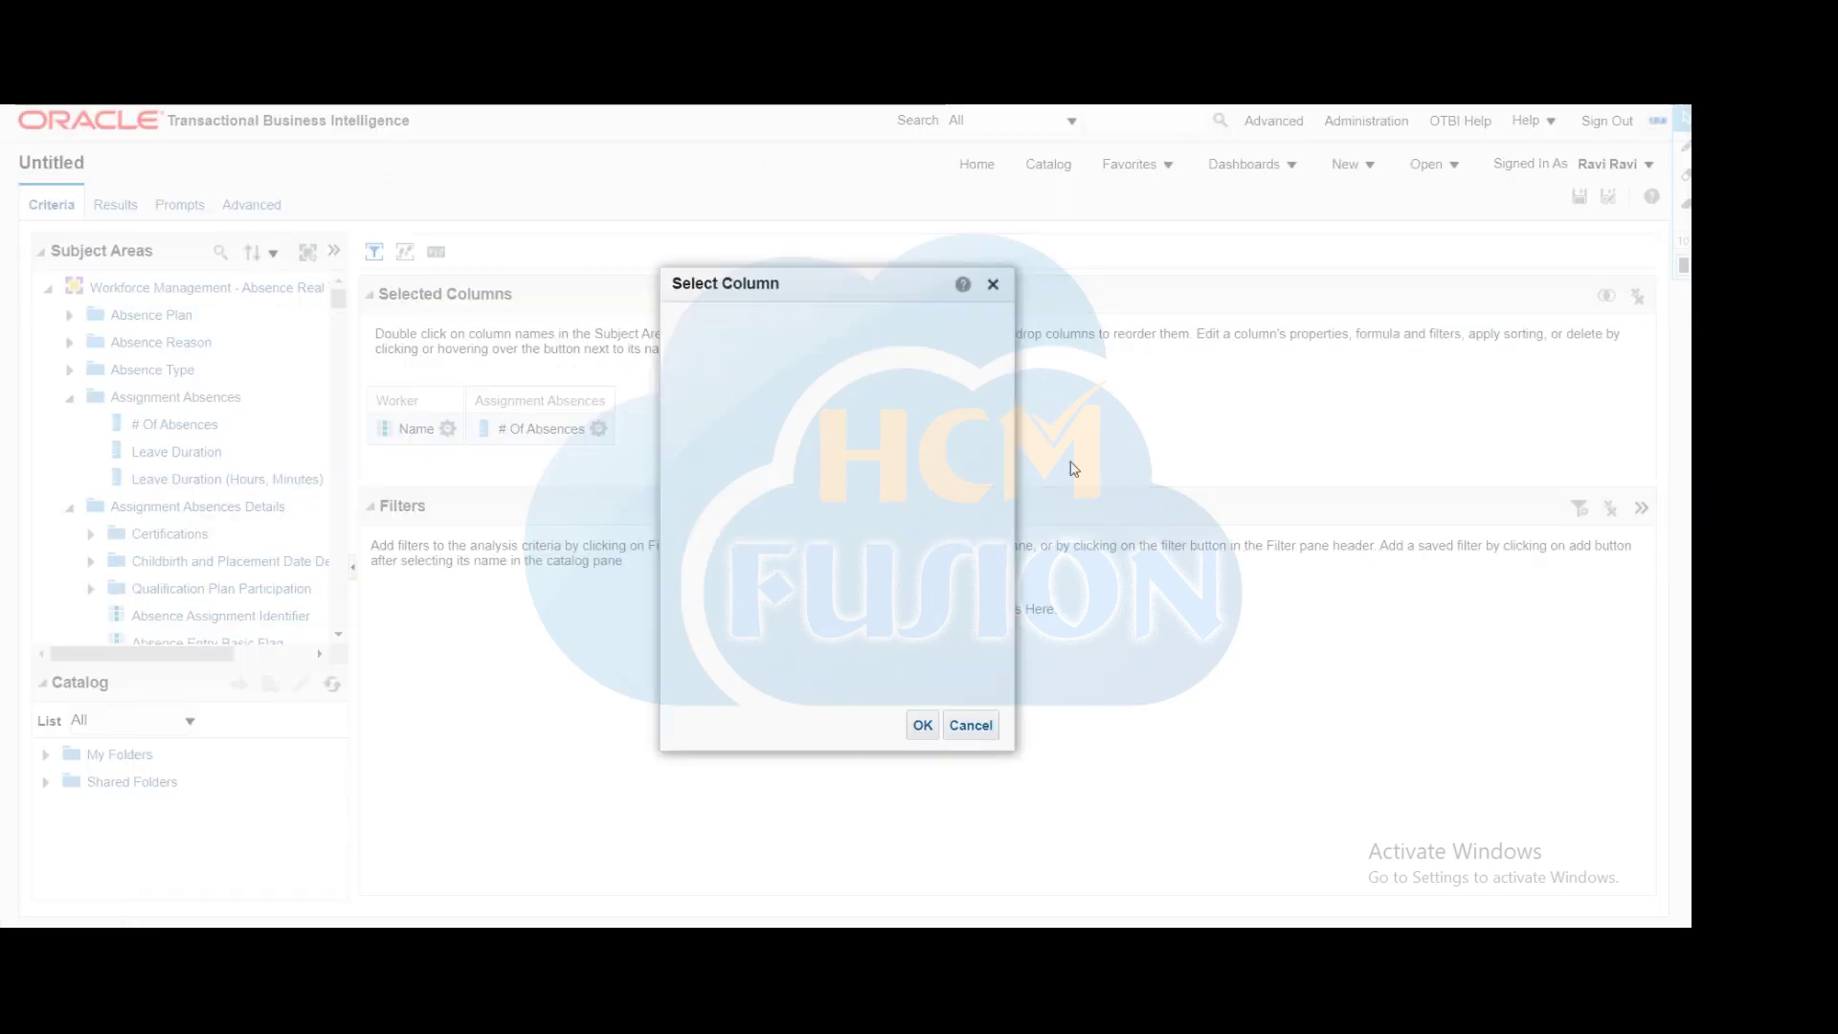
pyautogui.scroll(-6, 782, 544)
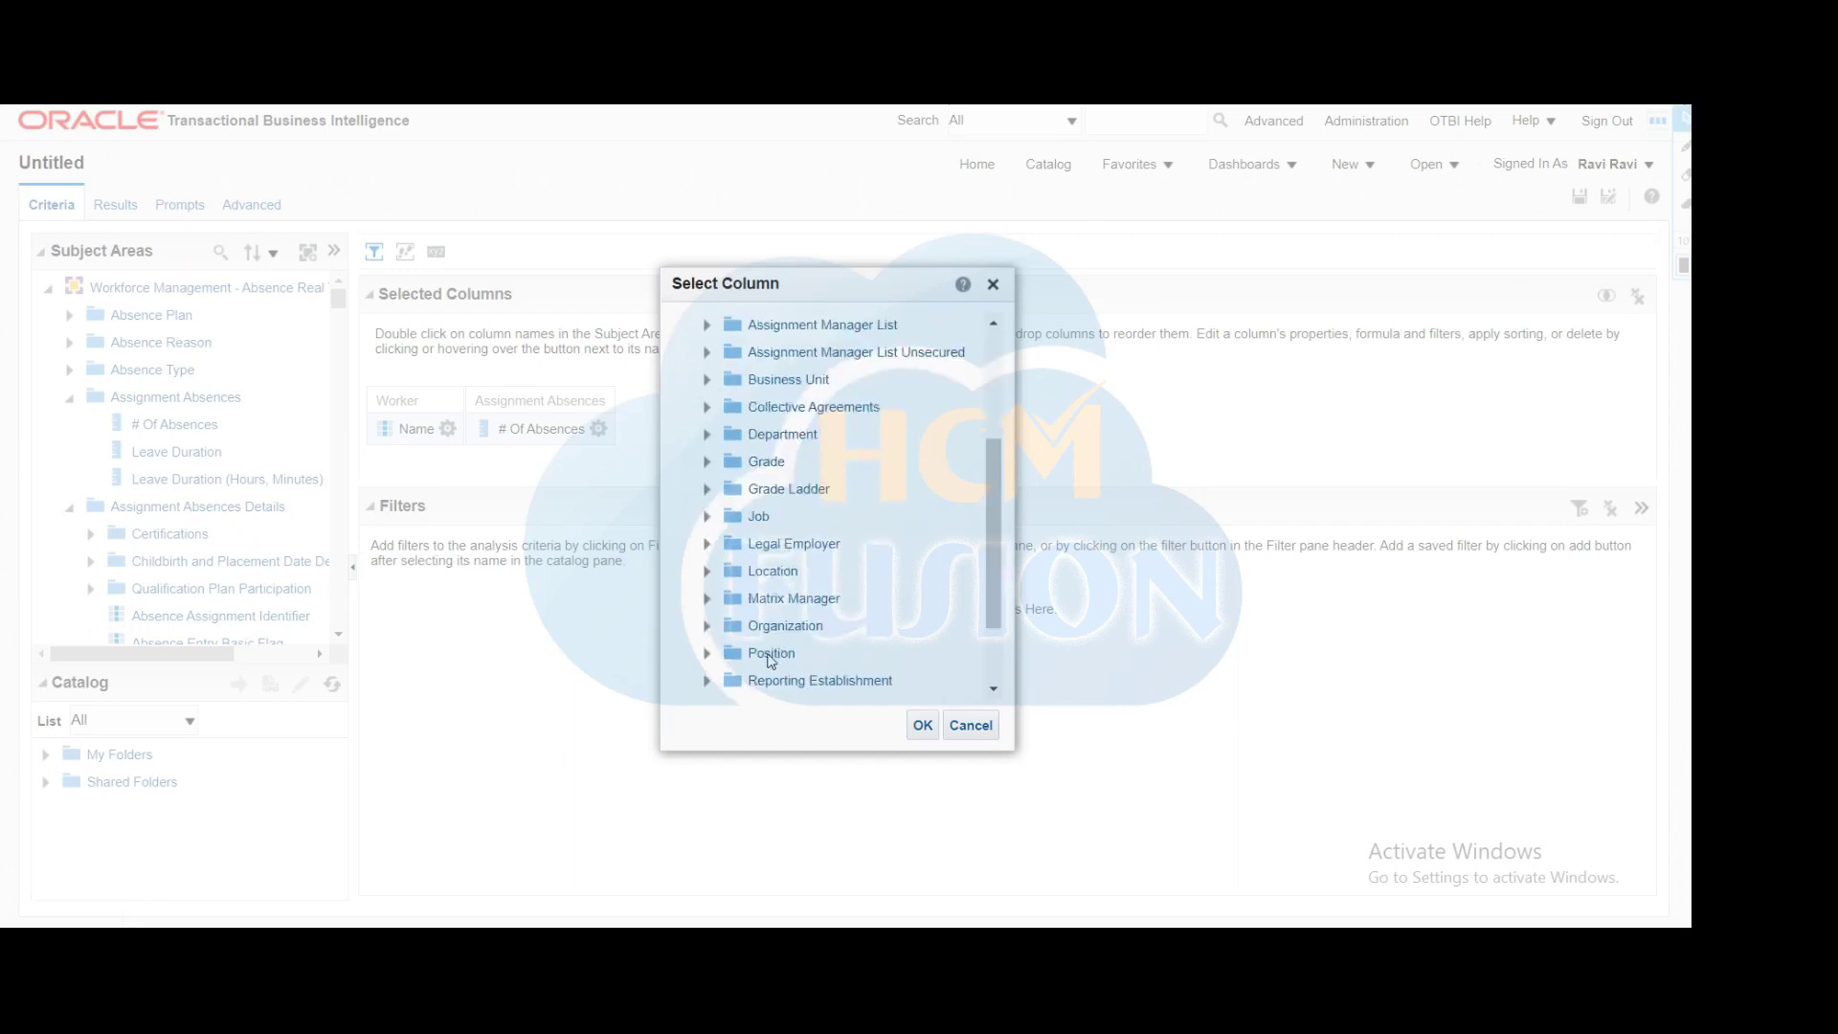
pyautogui.click(709, 611)
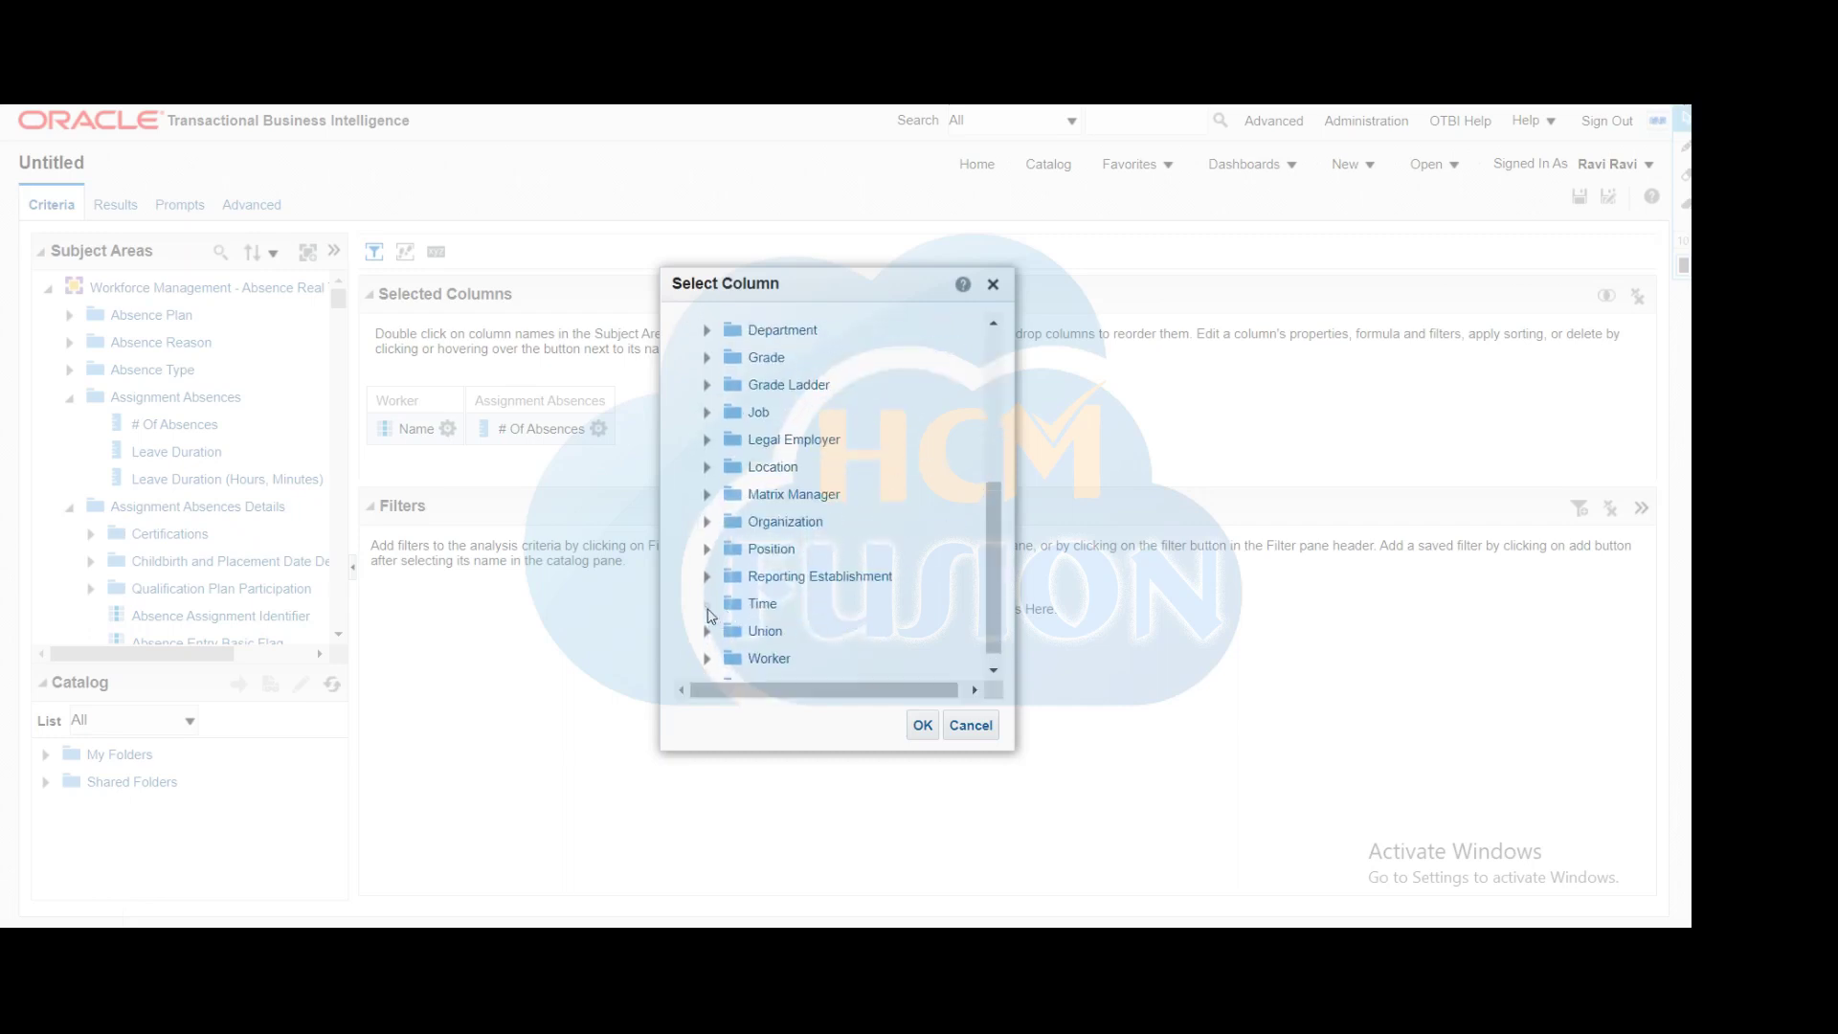
pyautogui.scroll(-2, 871, 623)
pyautogui.scroll(-5, 869, 620)
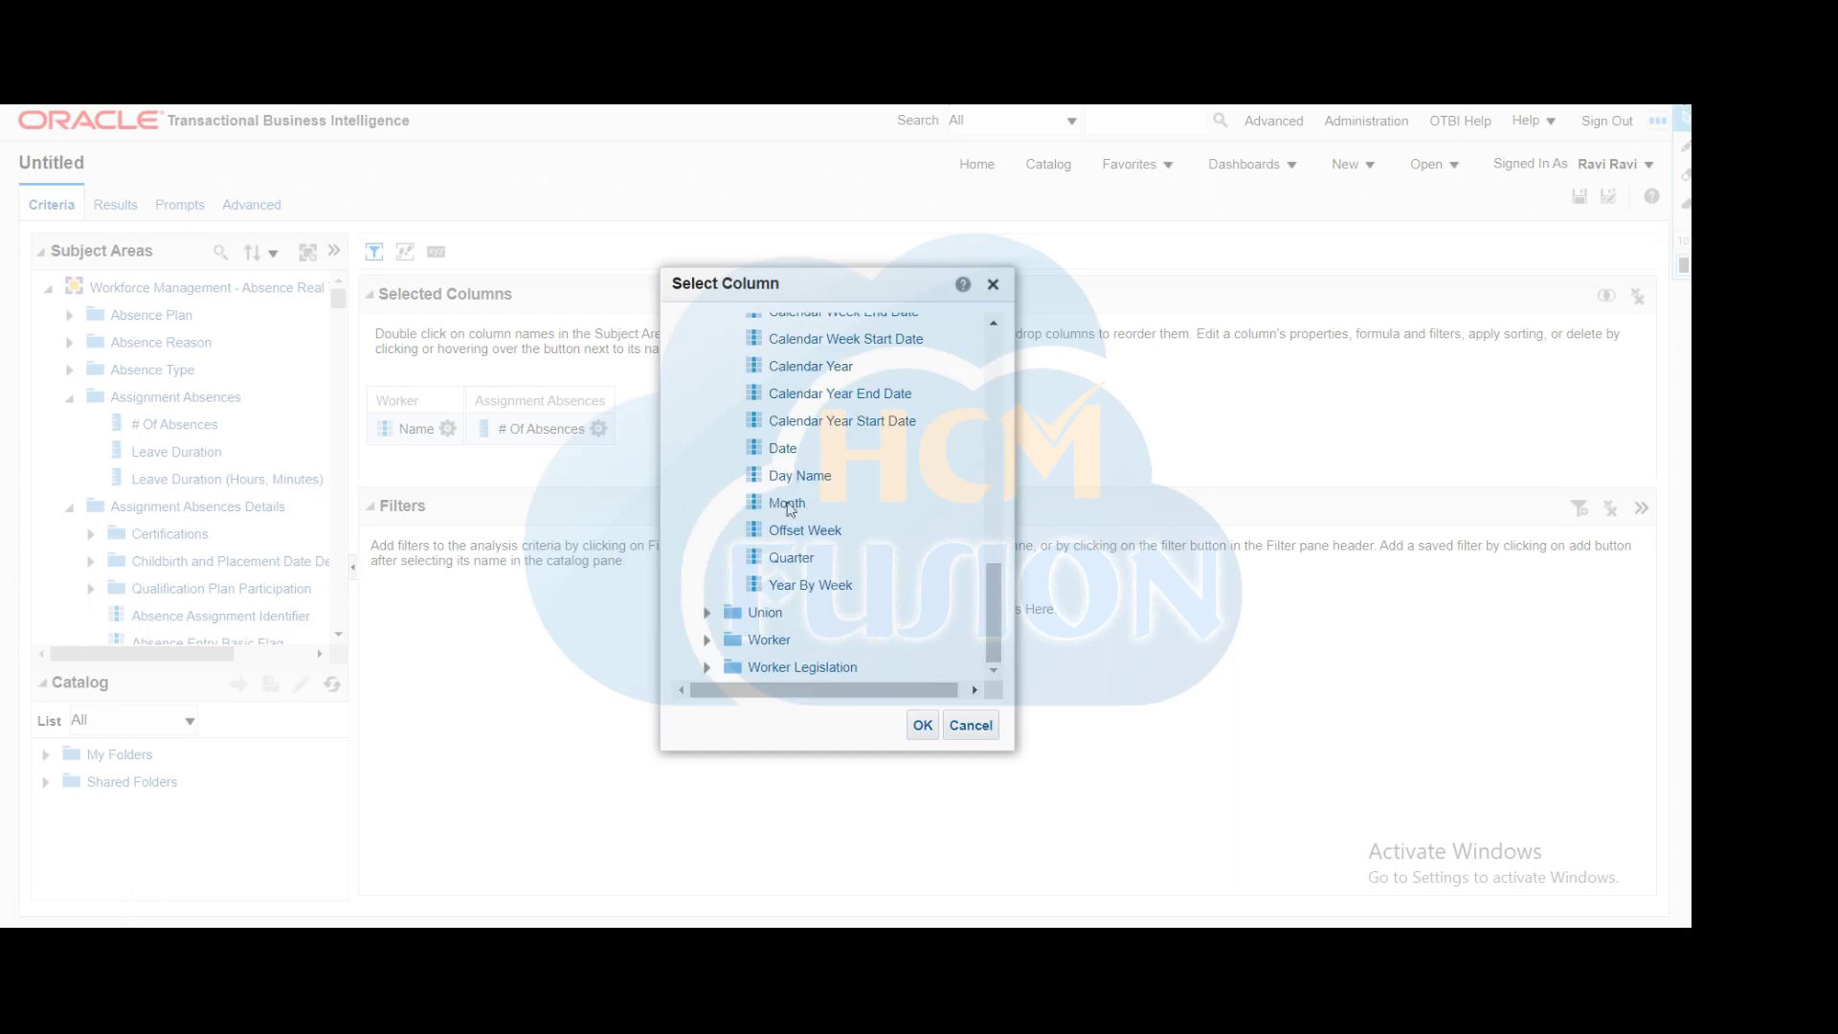
pyautogui.scroll(4, 791, 499)
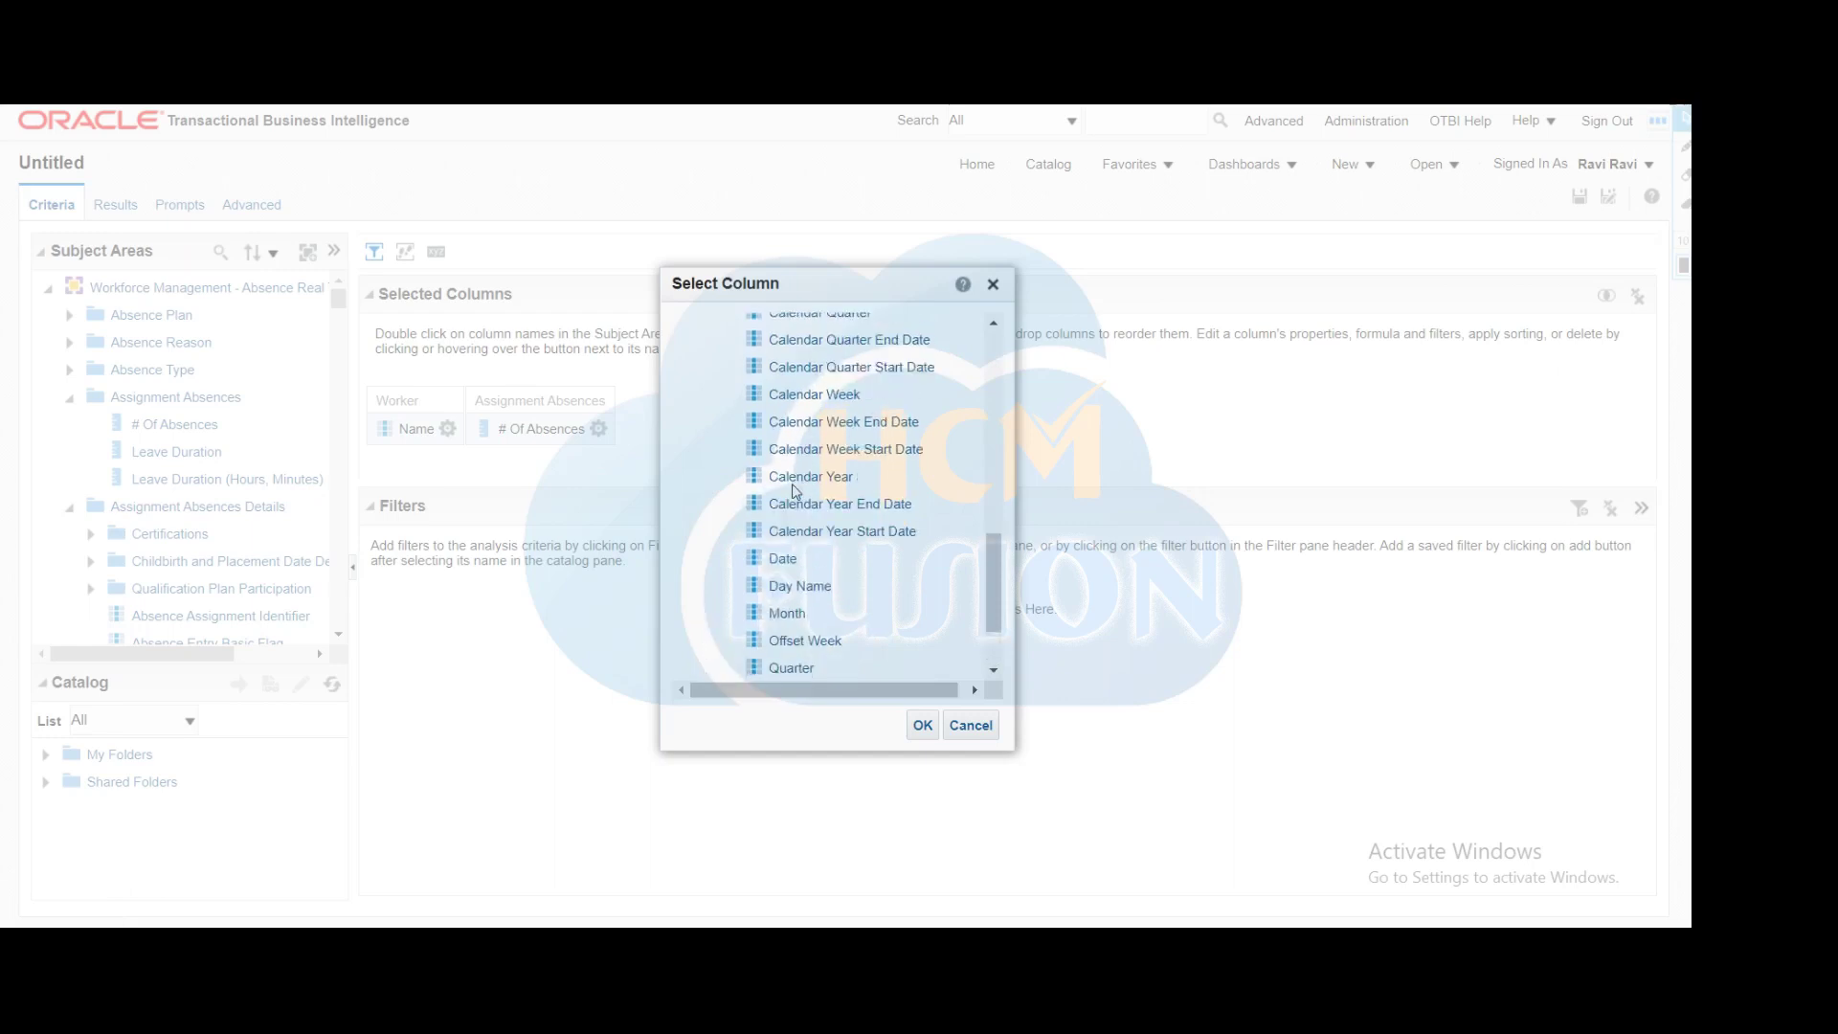
pyautogui.click(809, 478)
pyautogui.click(923, 725)
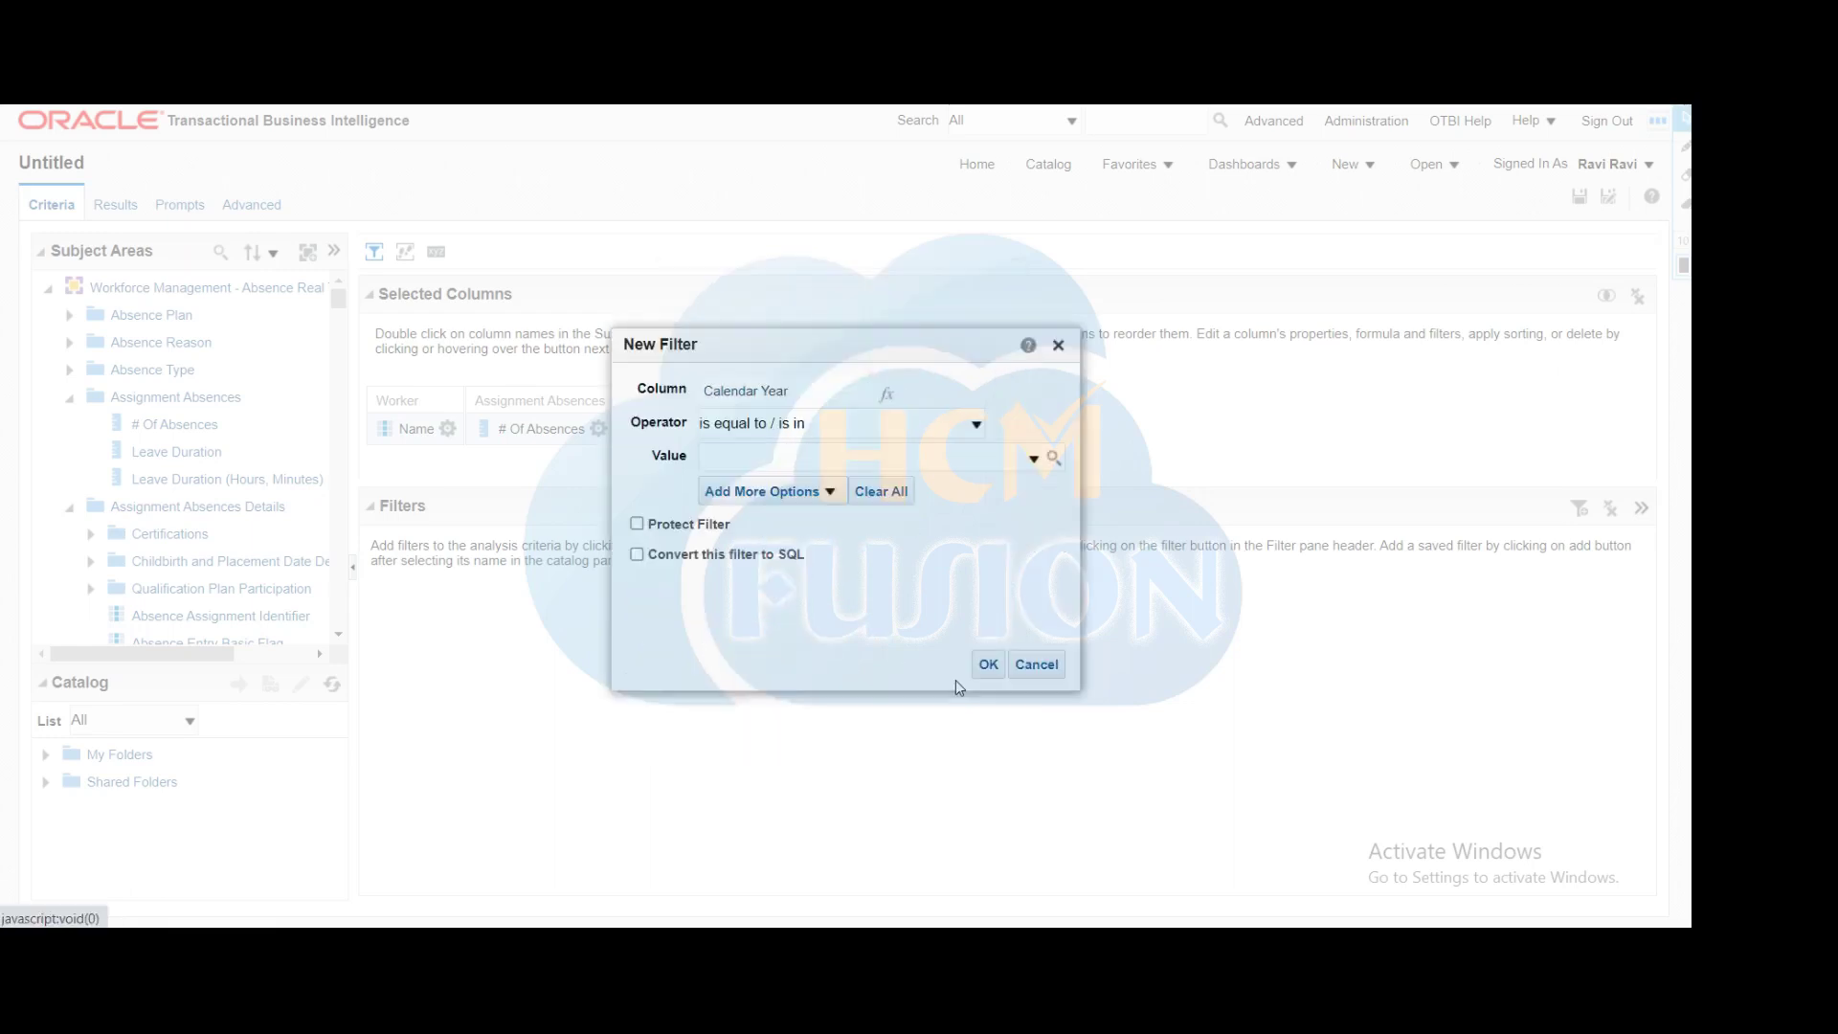
pyautogui.click(975, 427)
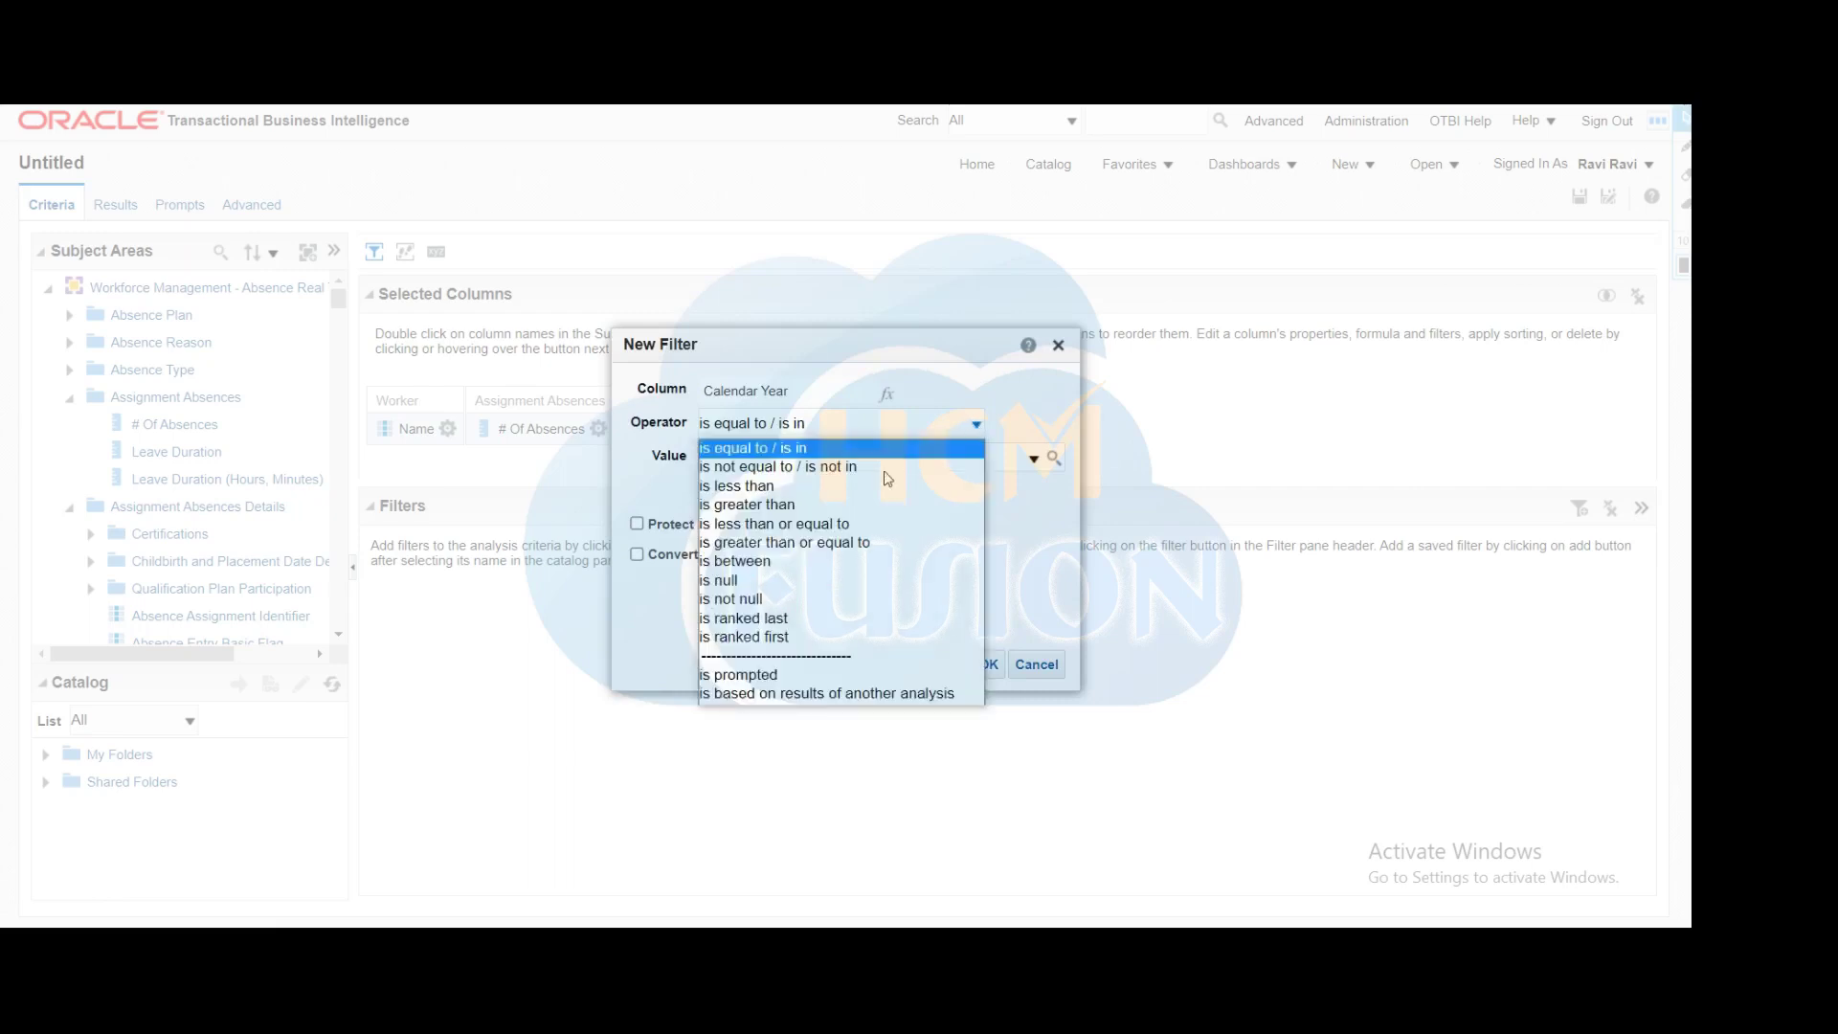
pyautogui.click(807, 672)
pyautogui.click(908, 664)
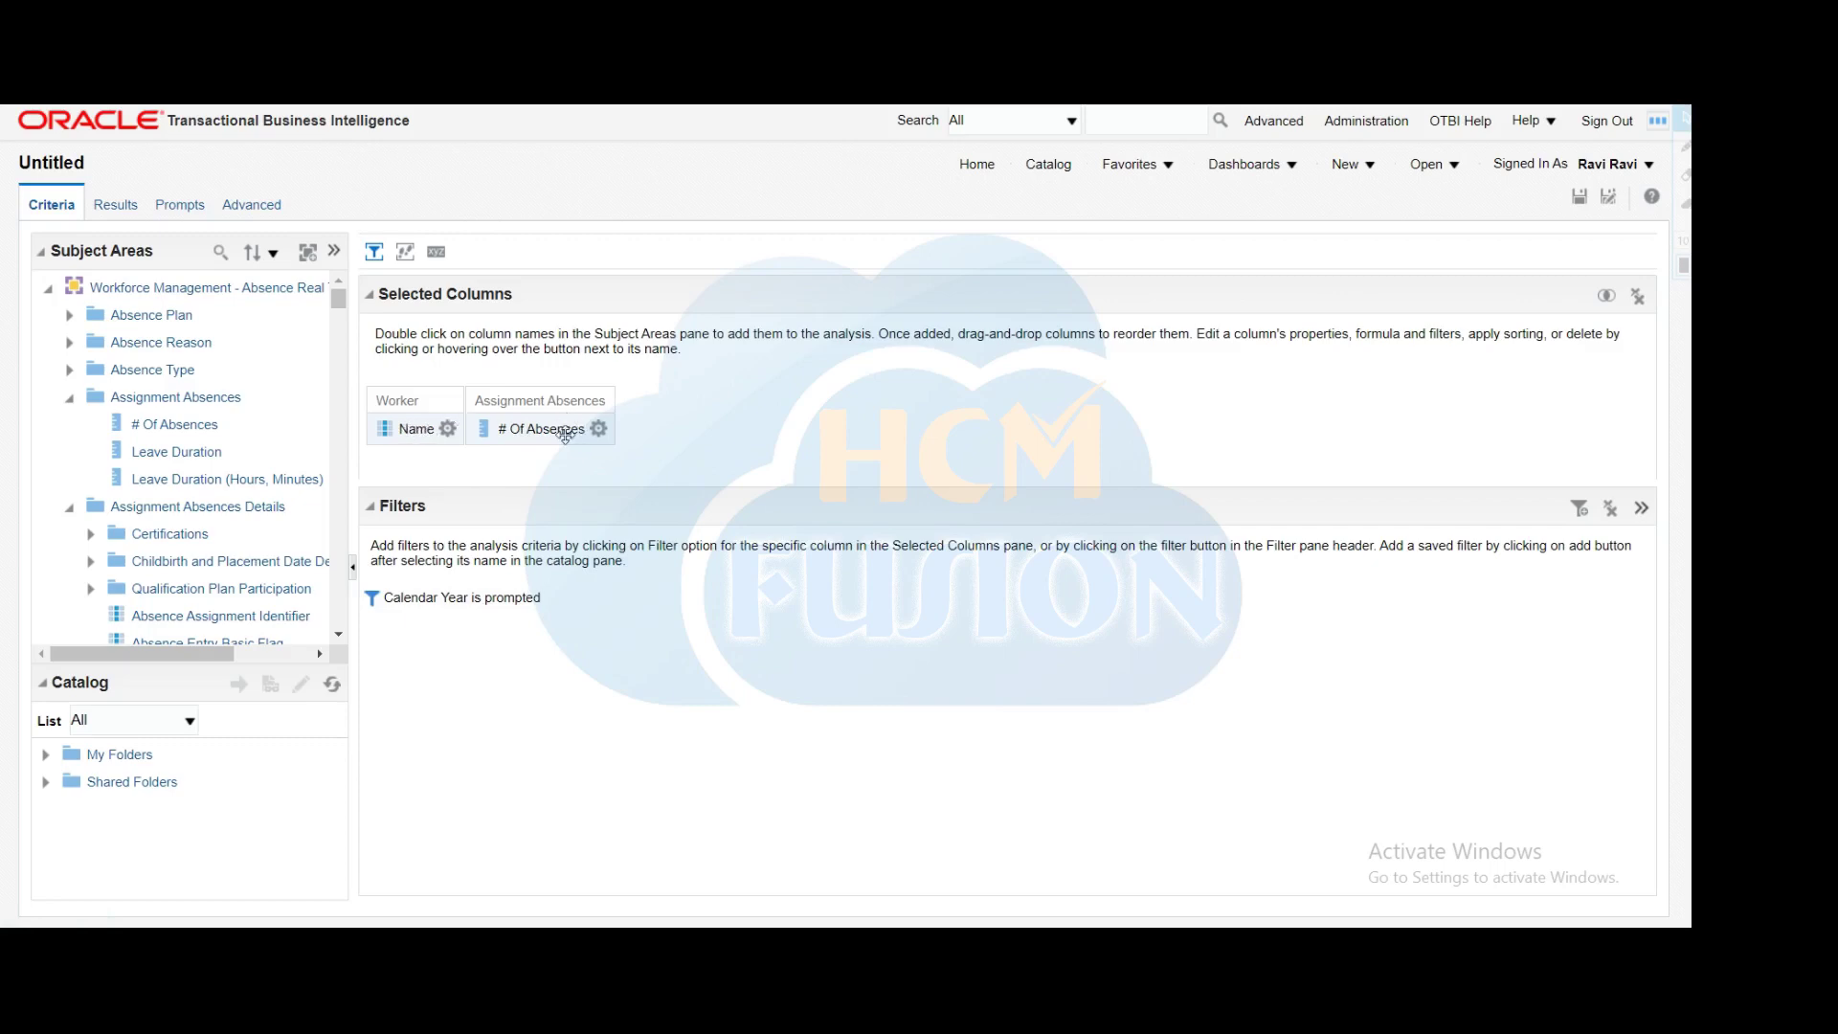
# Step: In Results, add a horizontal bar graph view and delete the Table view
pyautogui.click(114, 207)
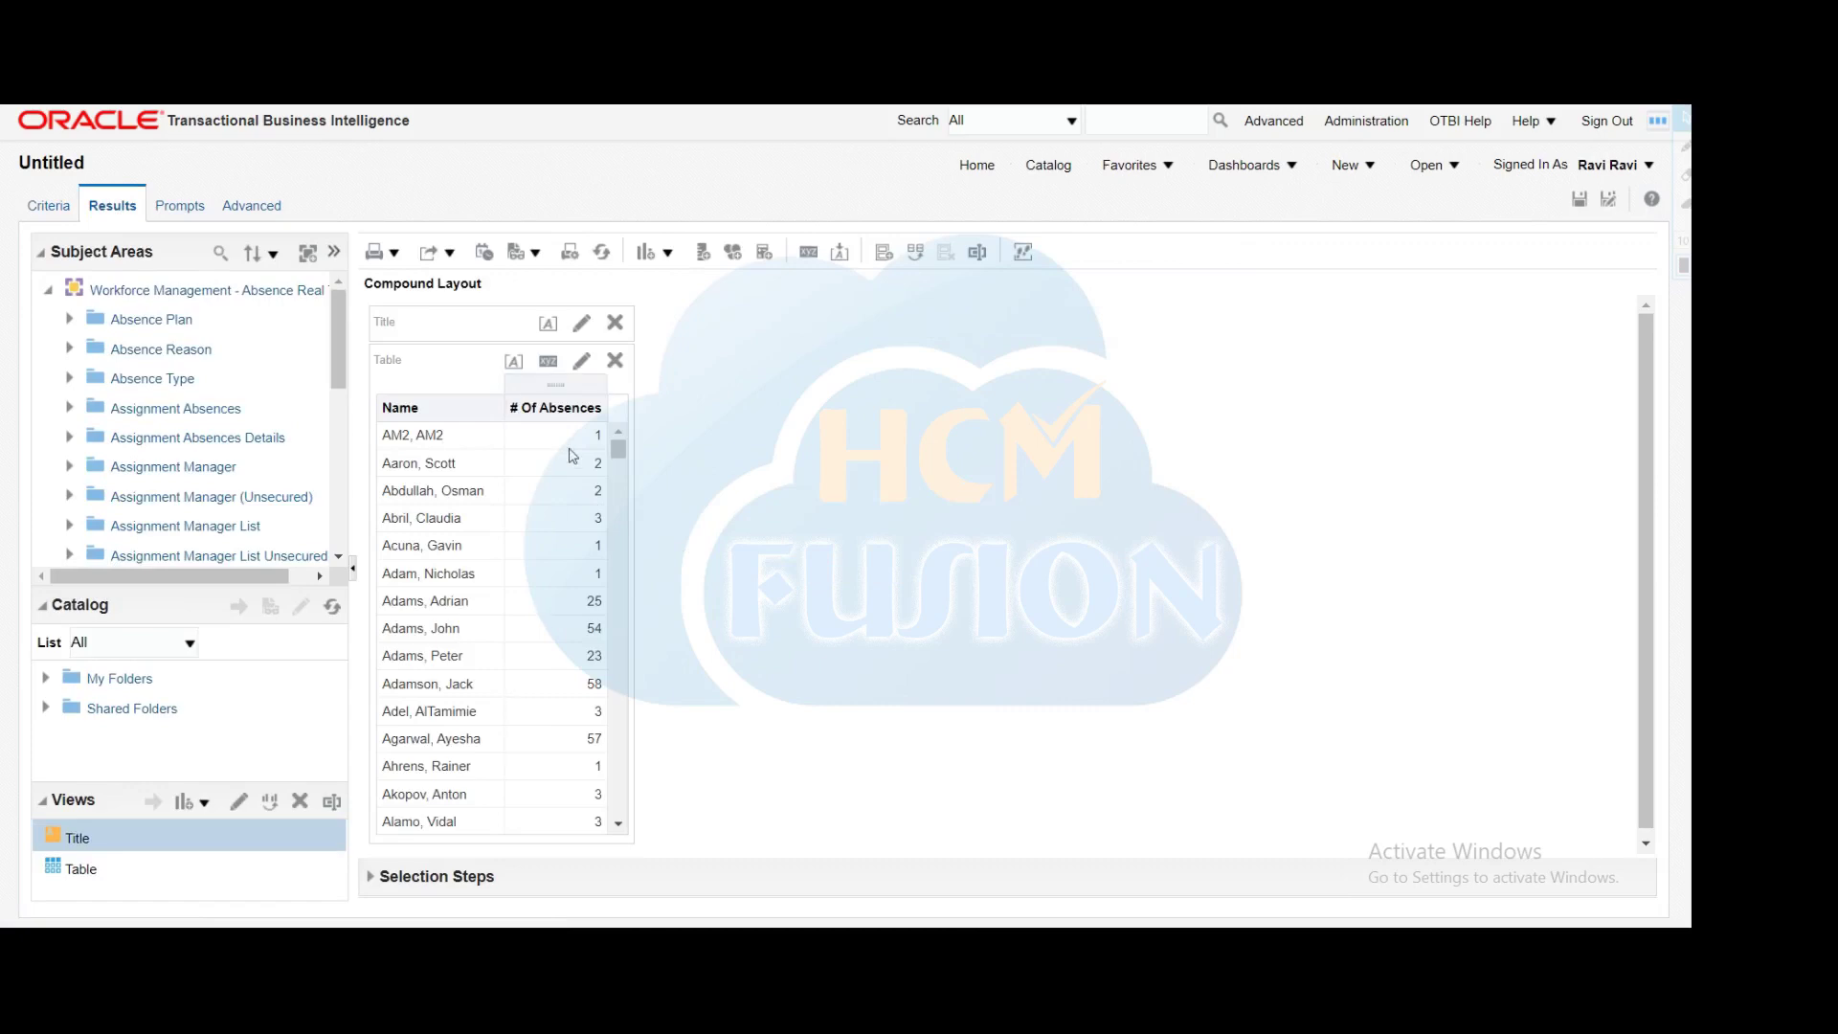
pyautogui.click(667, 255)
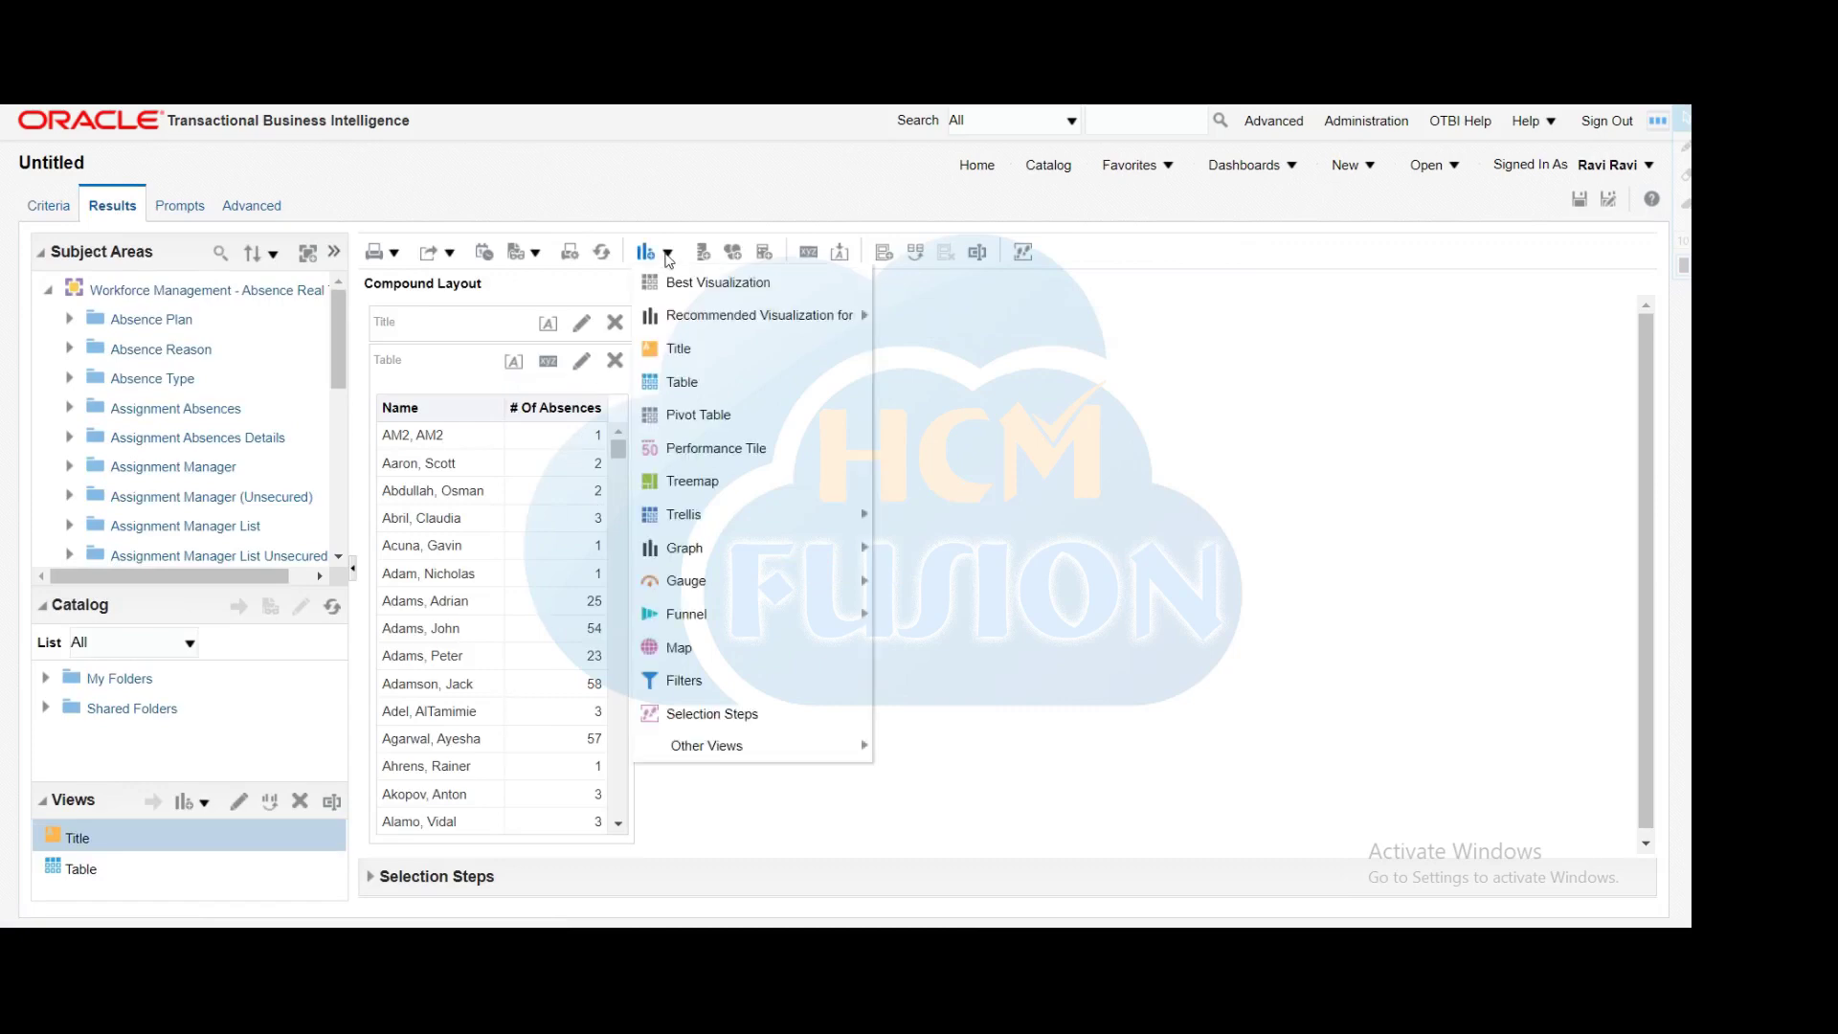
pyautogui.moveTo(685, 560)
pyautogui.moveTo(972, 560)
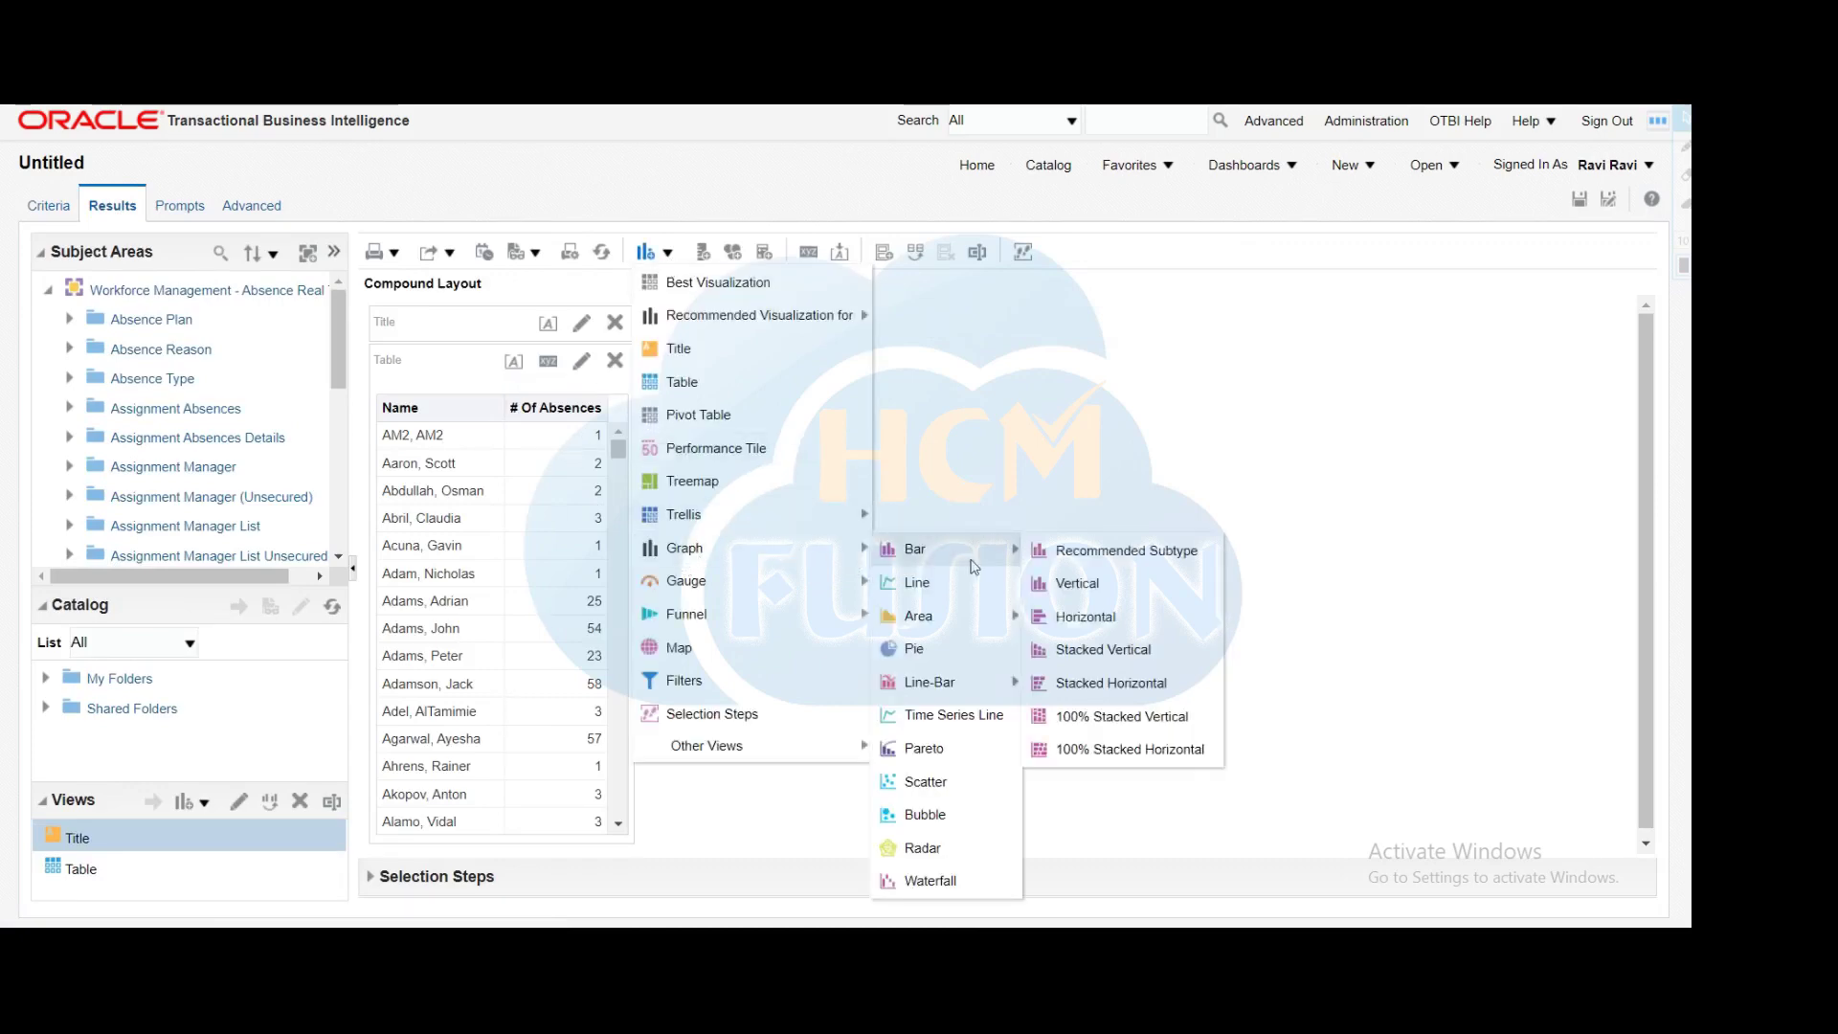
pyautogui.click(1082, 619)
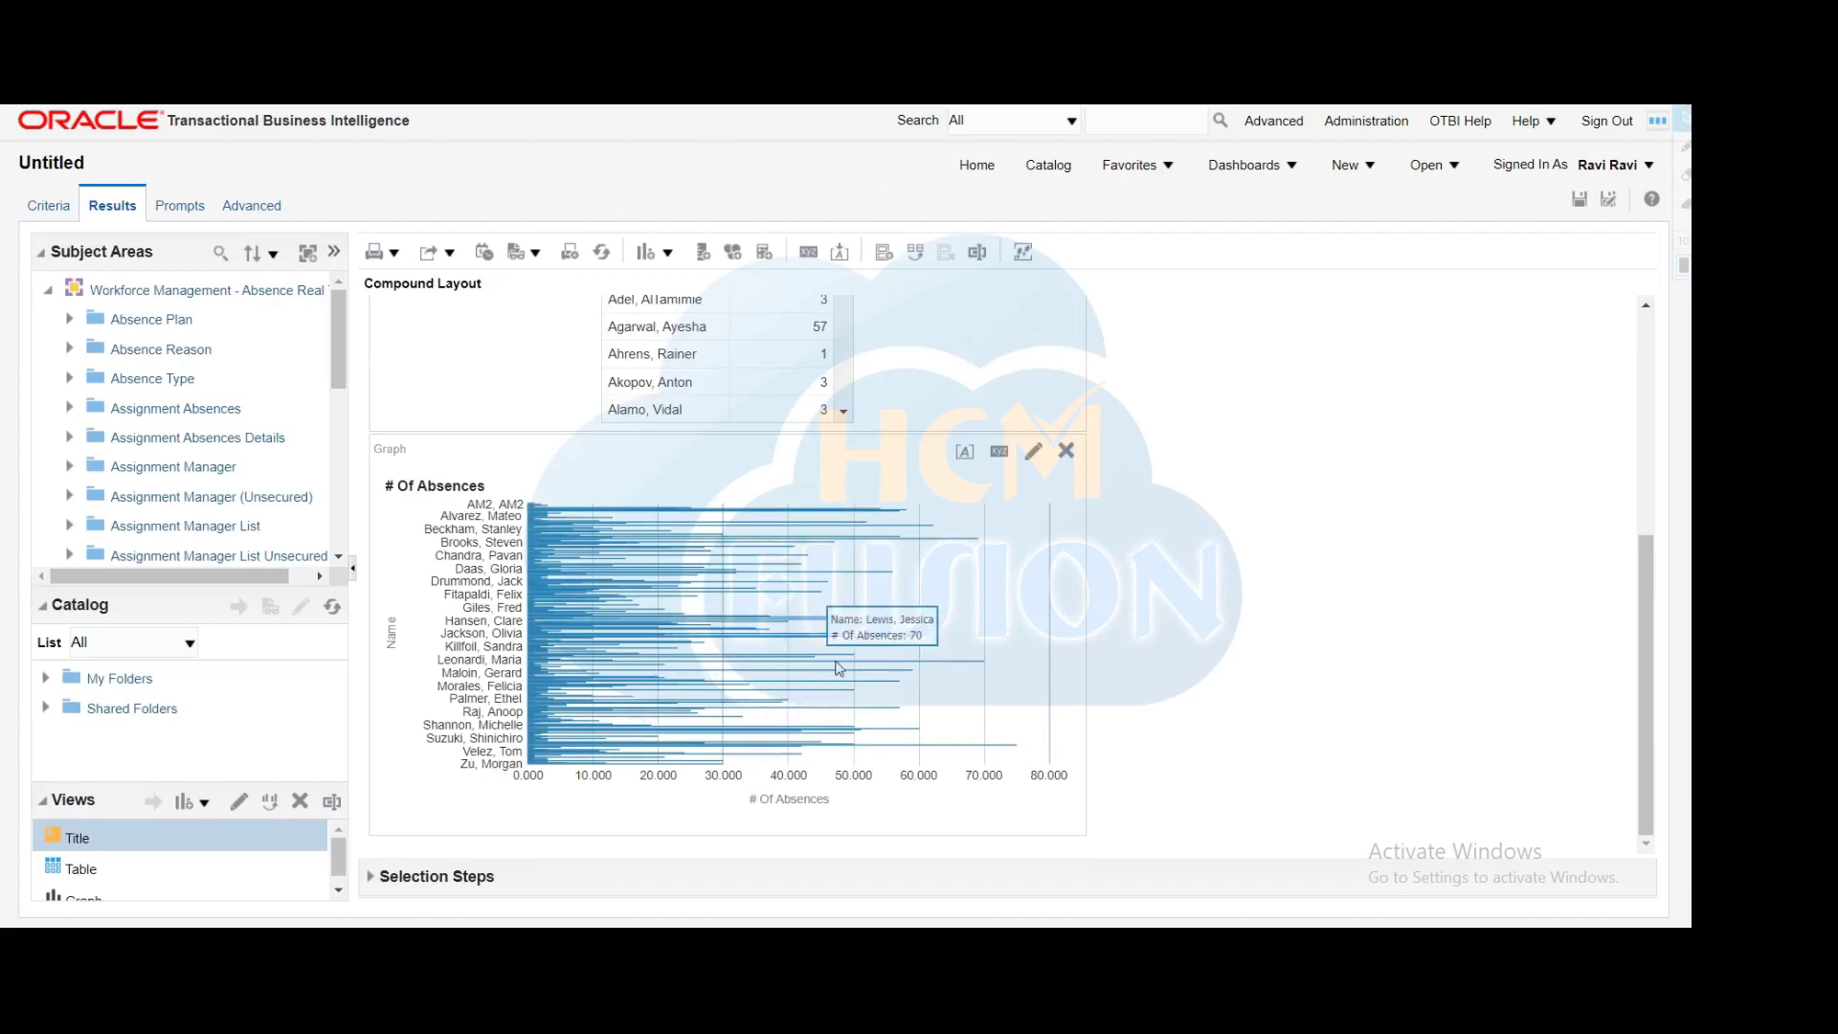
pyautogui.scroll(4, 841, 669)
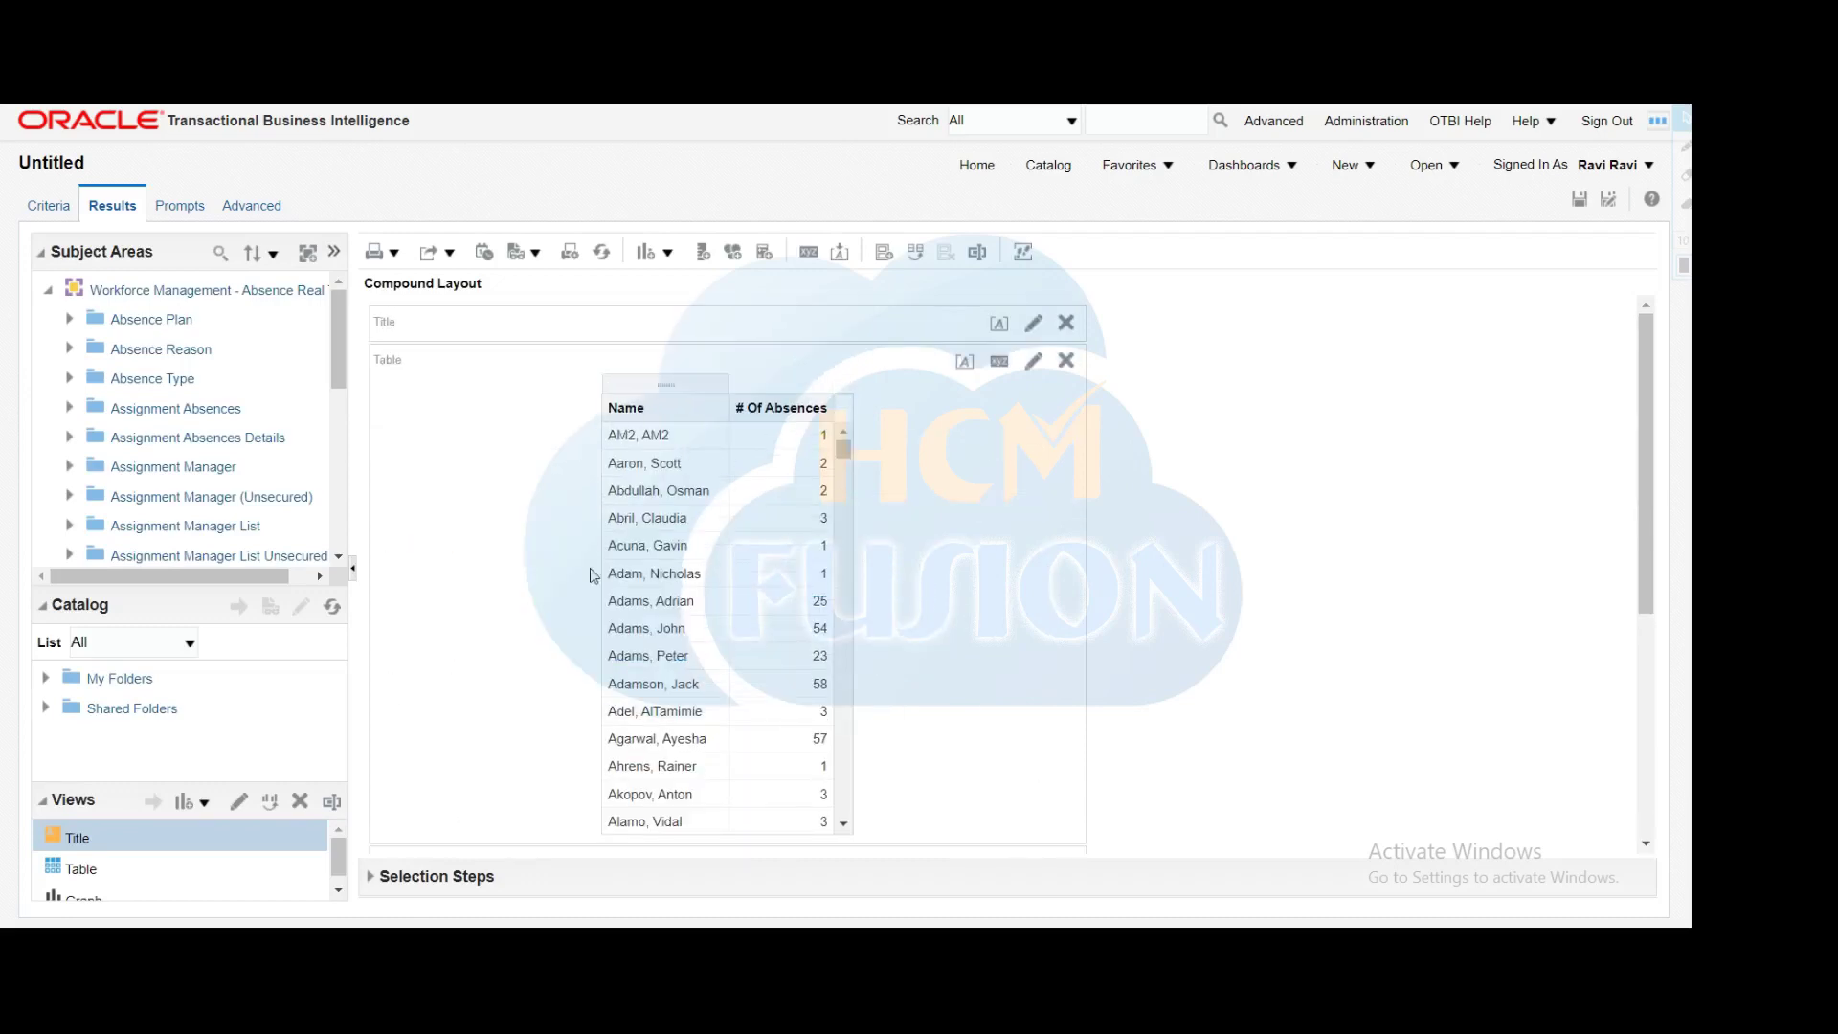
pyautogui.click(1066, 361)
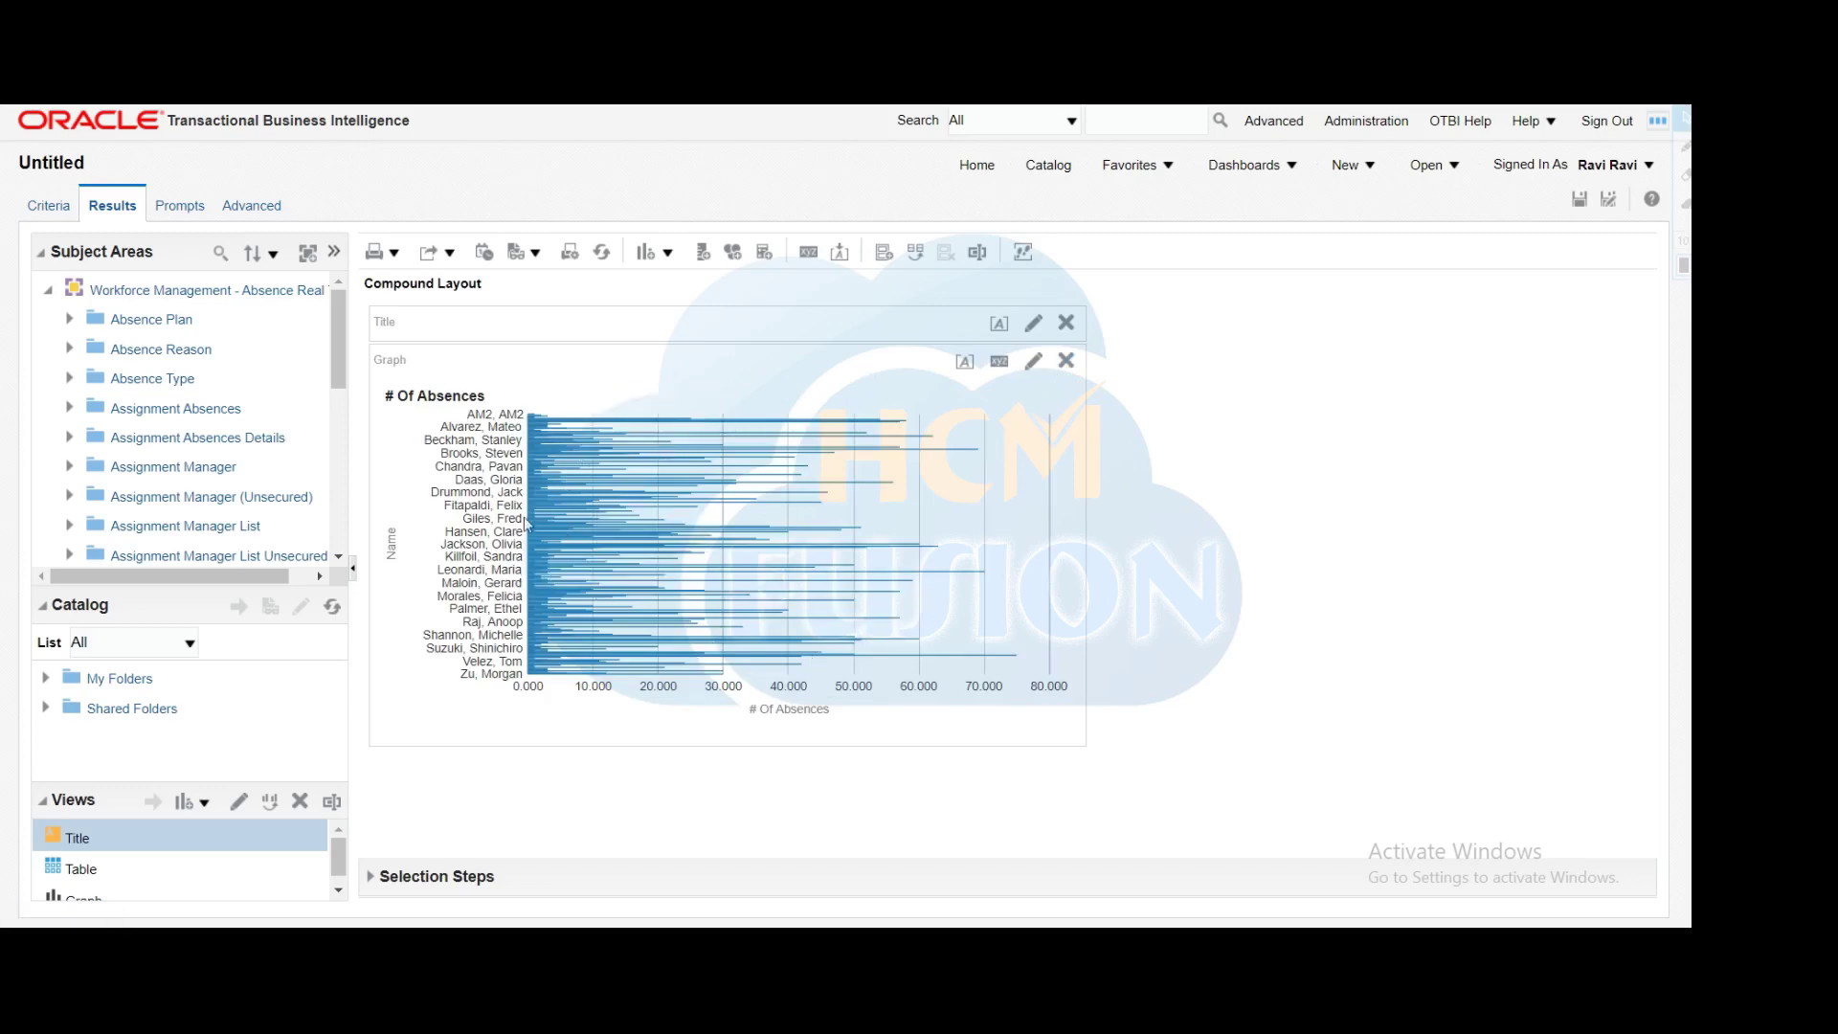
# Step: Save the analysis as Absence_Count in /Shared Folders/Custom/XXTEST and edit the Test dashboard
pyautogui.click(1580, 198)
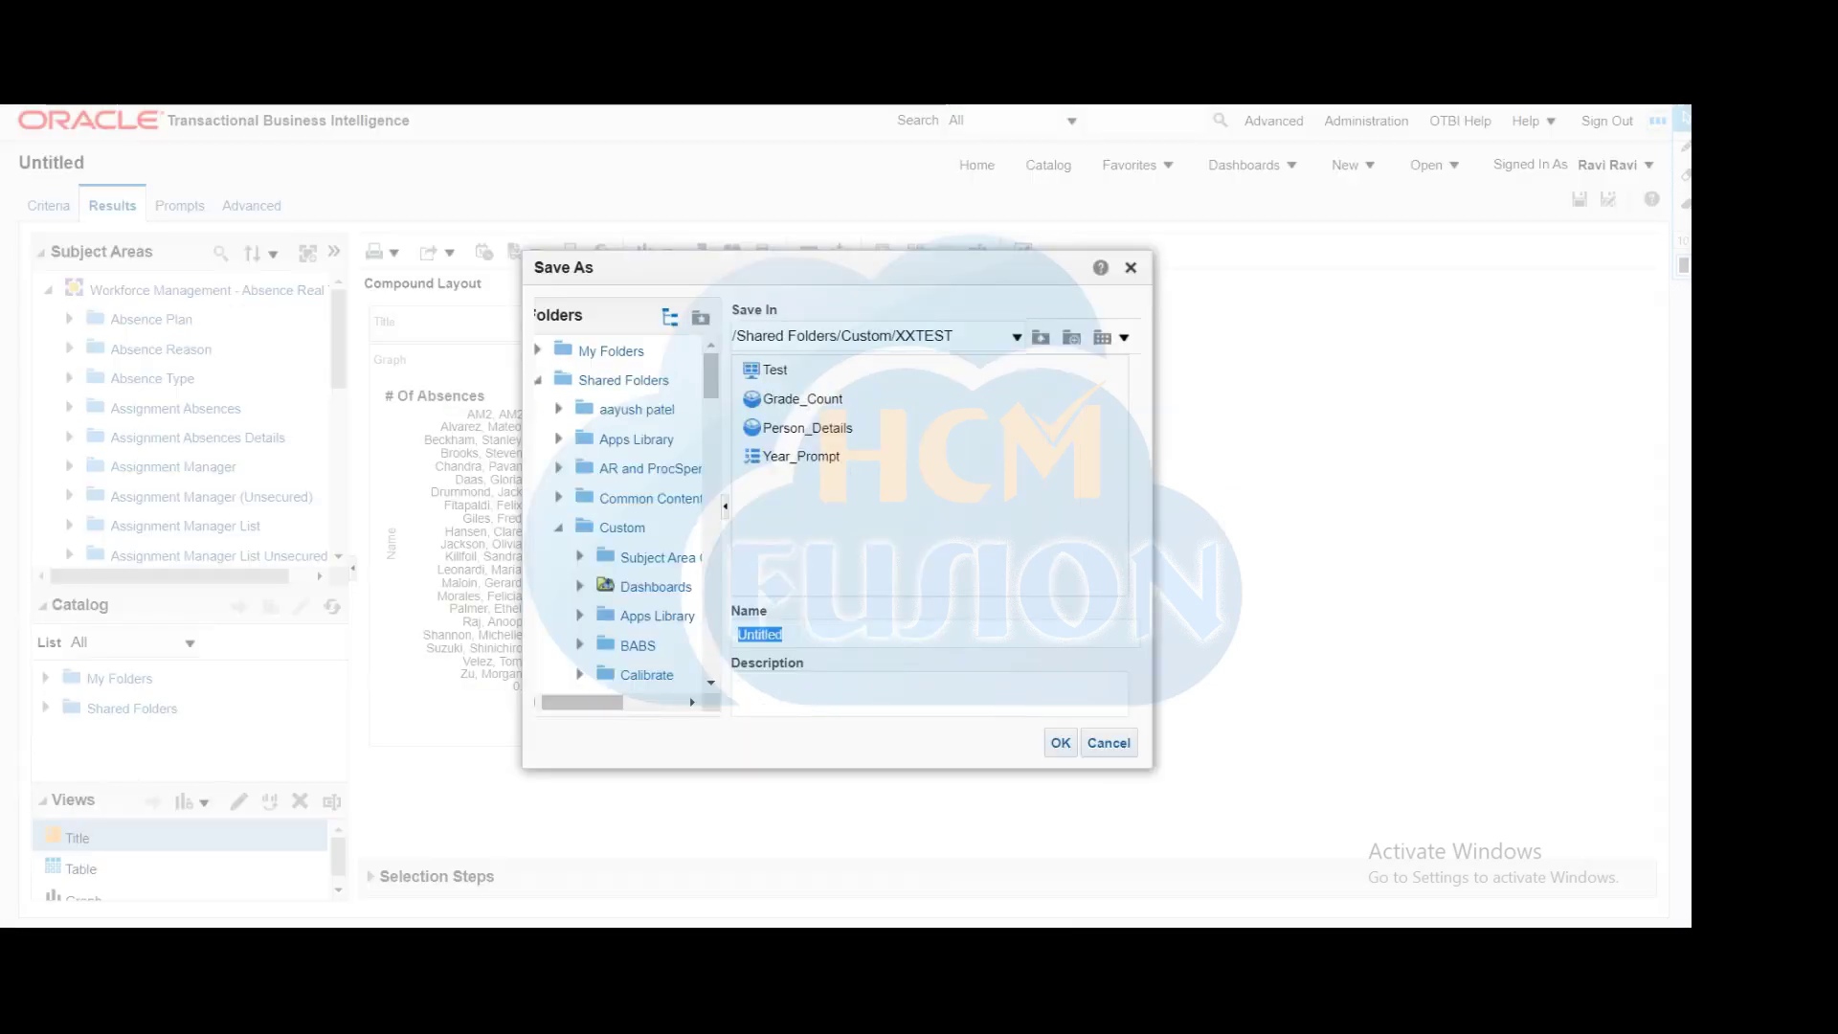
pyautogui.write('Absence_Count')
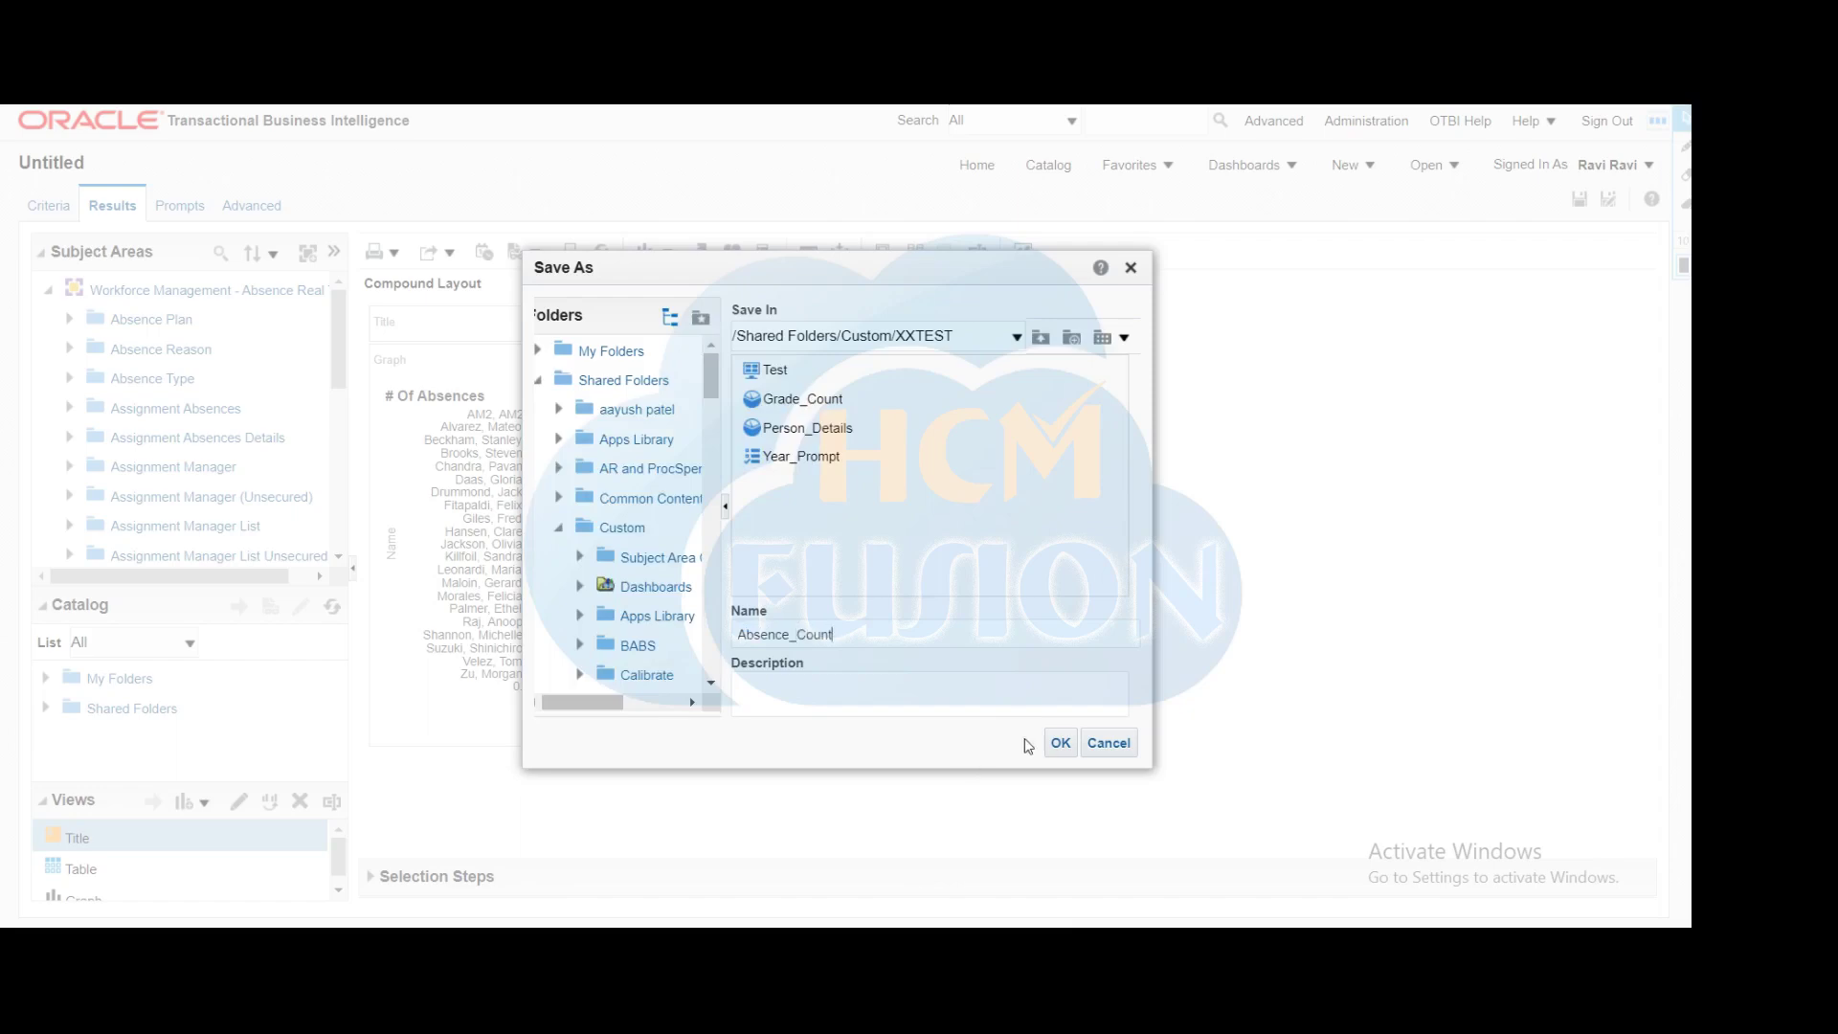
pyautogui.click(1060, 743)
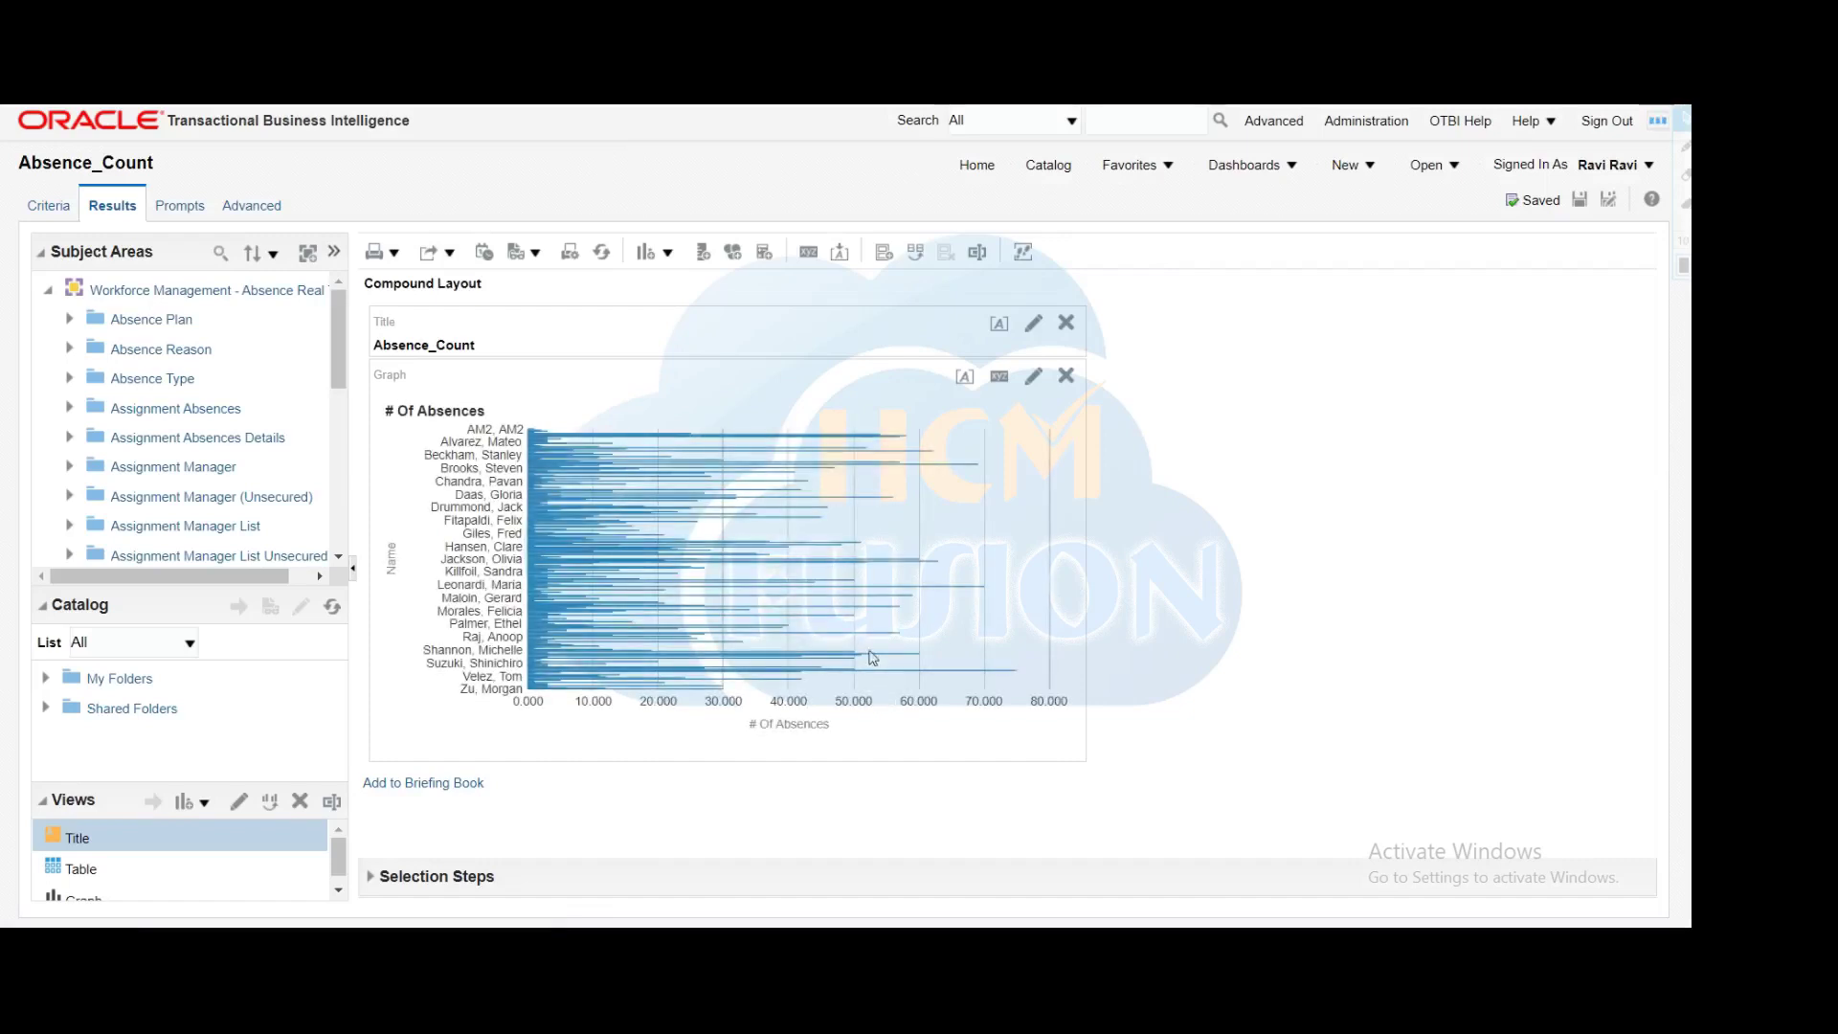
pyautogui.click(1052, 175)
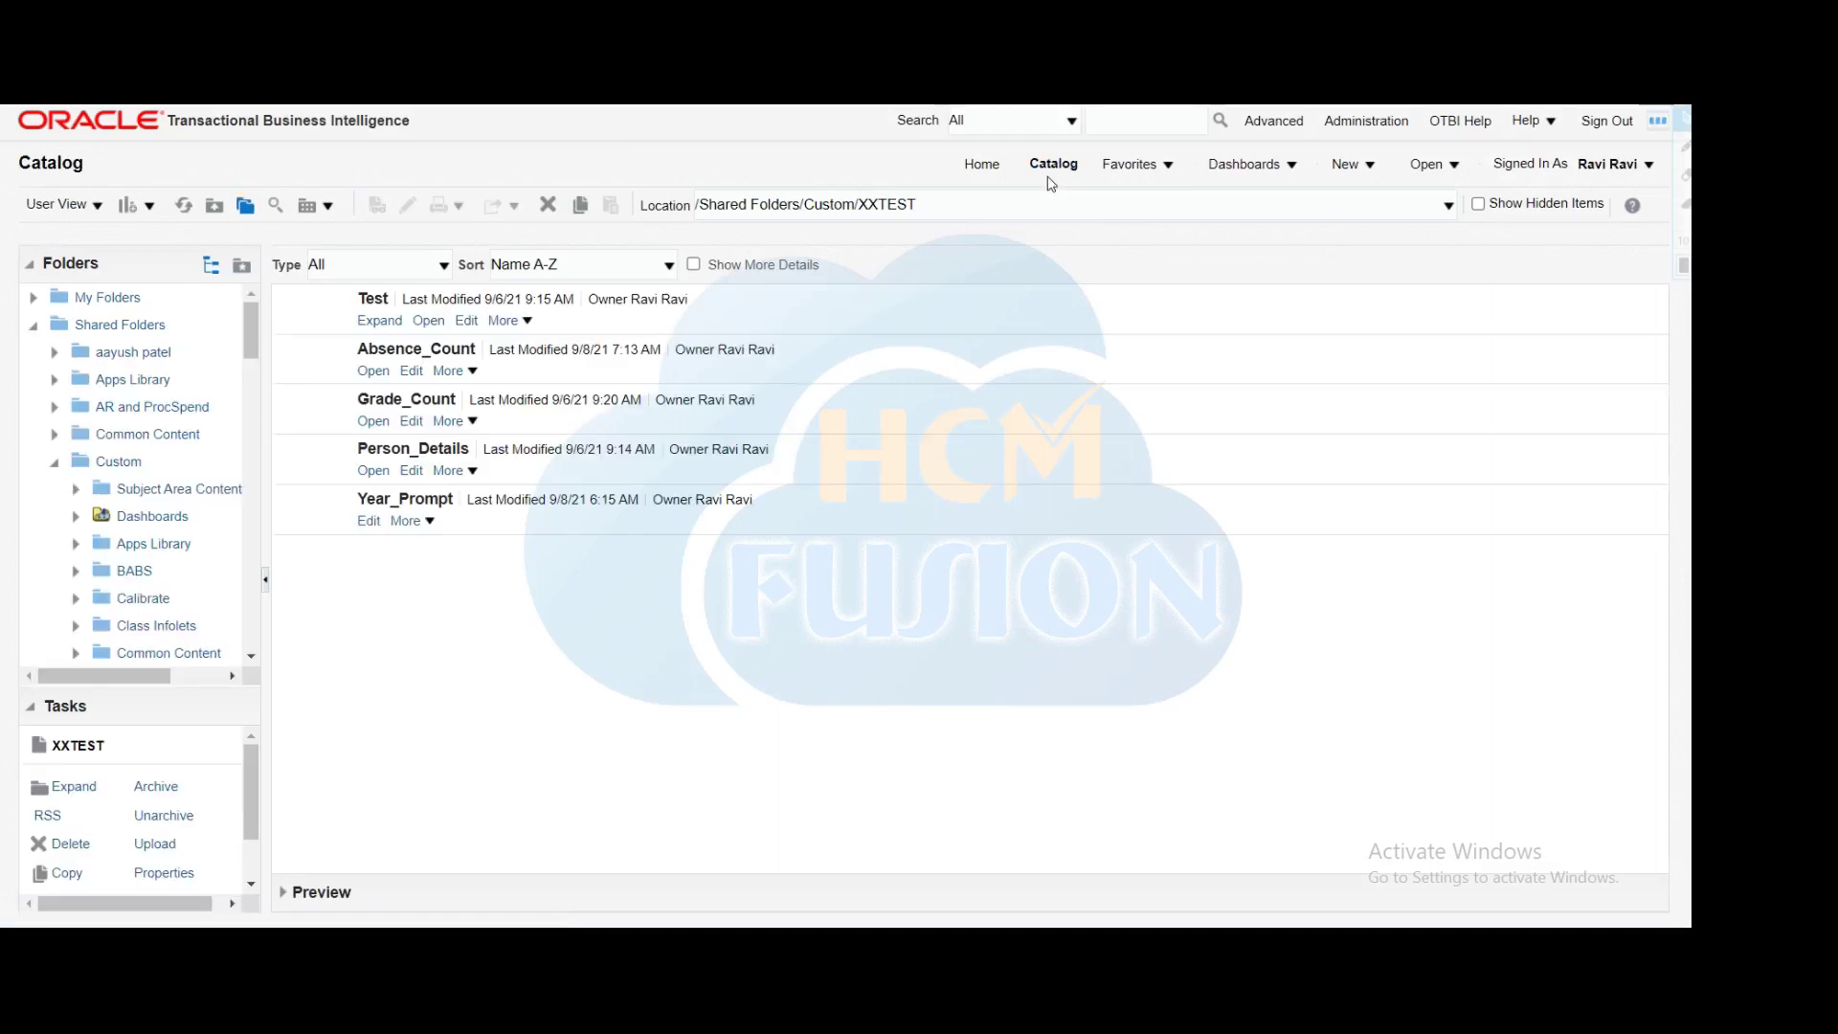
pyautogui.click(477, 323)
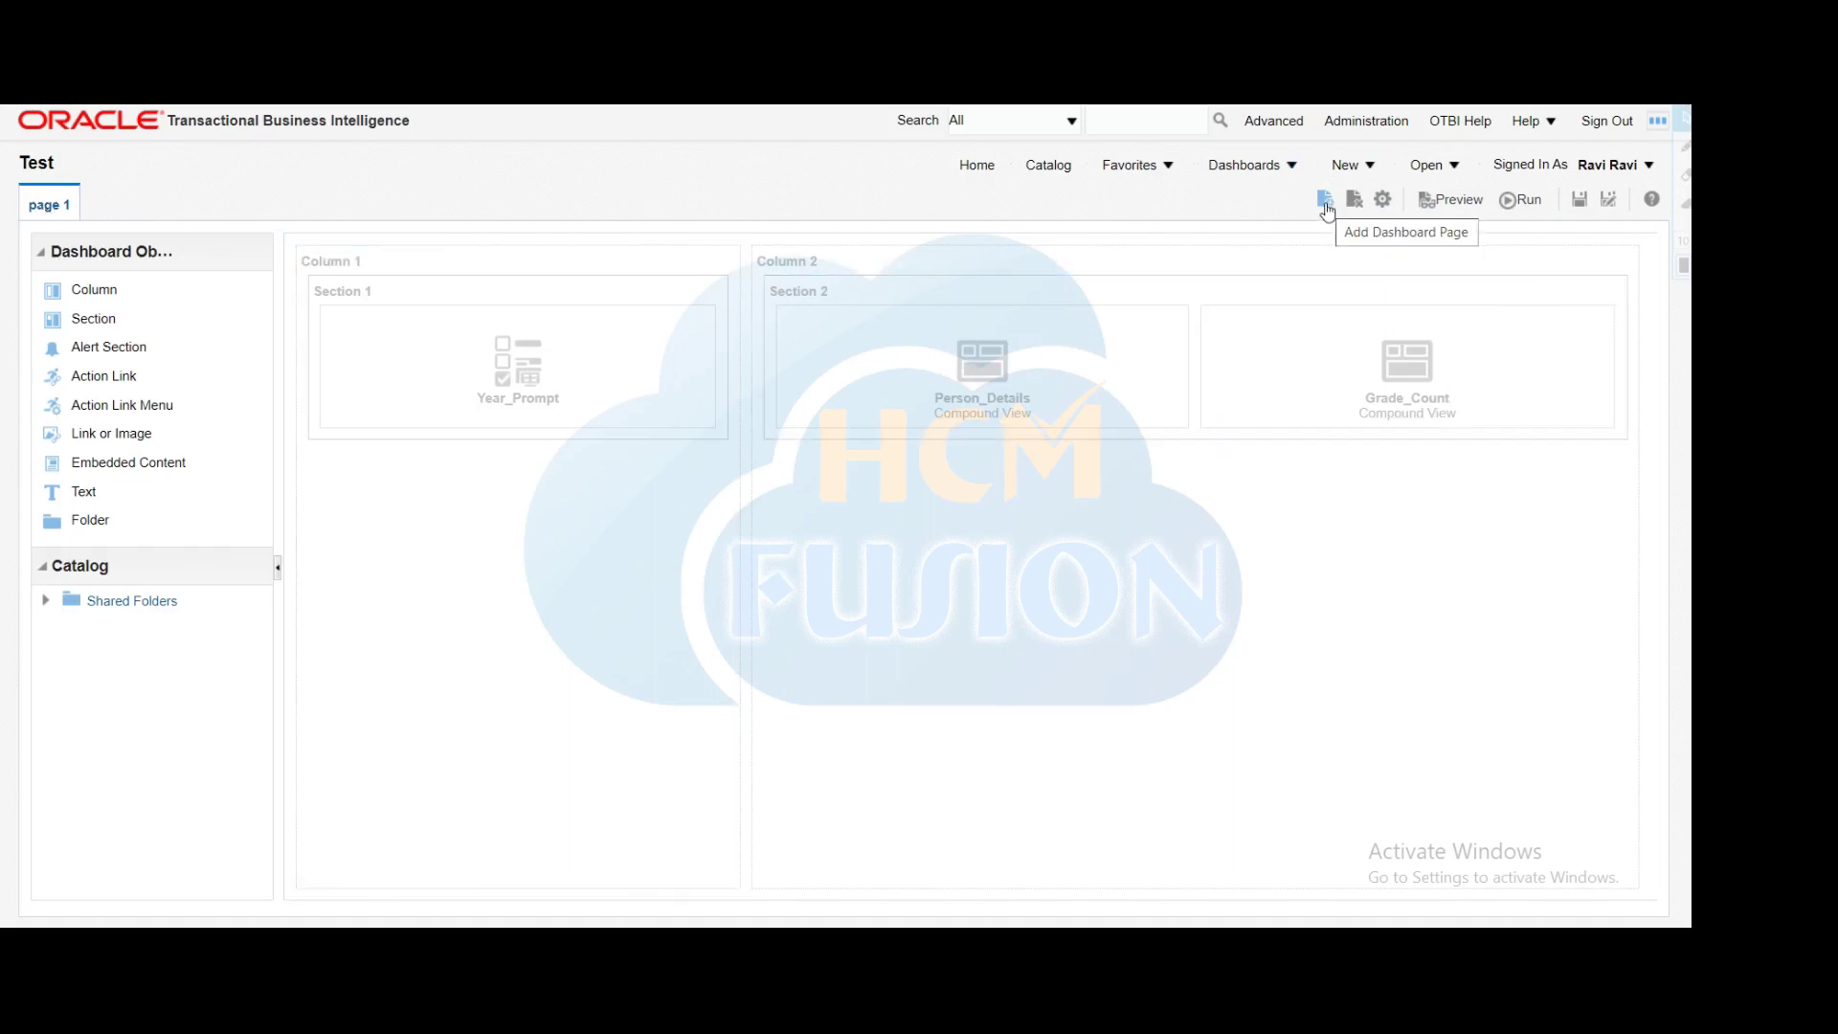
# Step: Add an Absence Details page to the Test dashboard with two Column objects
pyautogui.click(1326, 203)
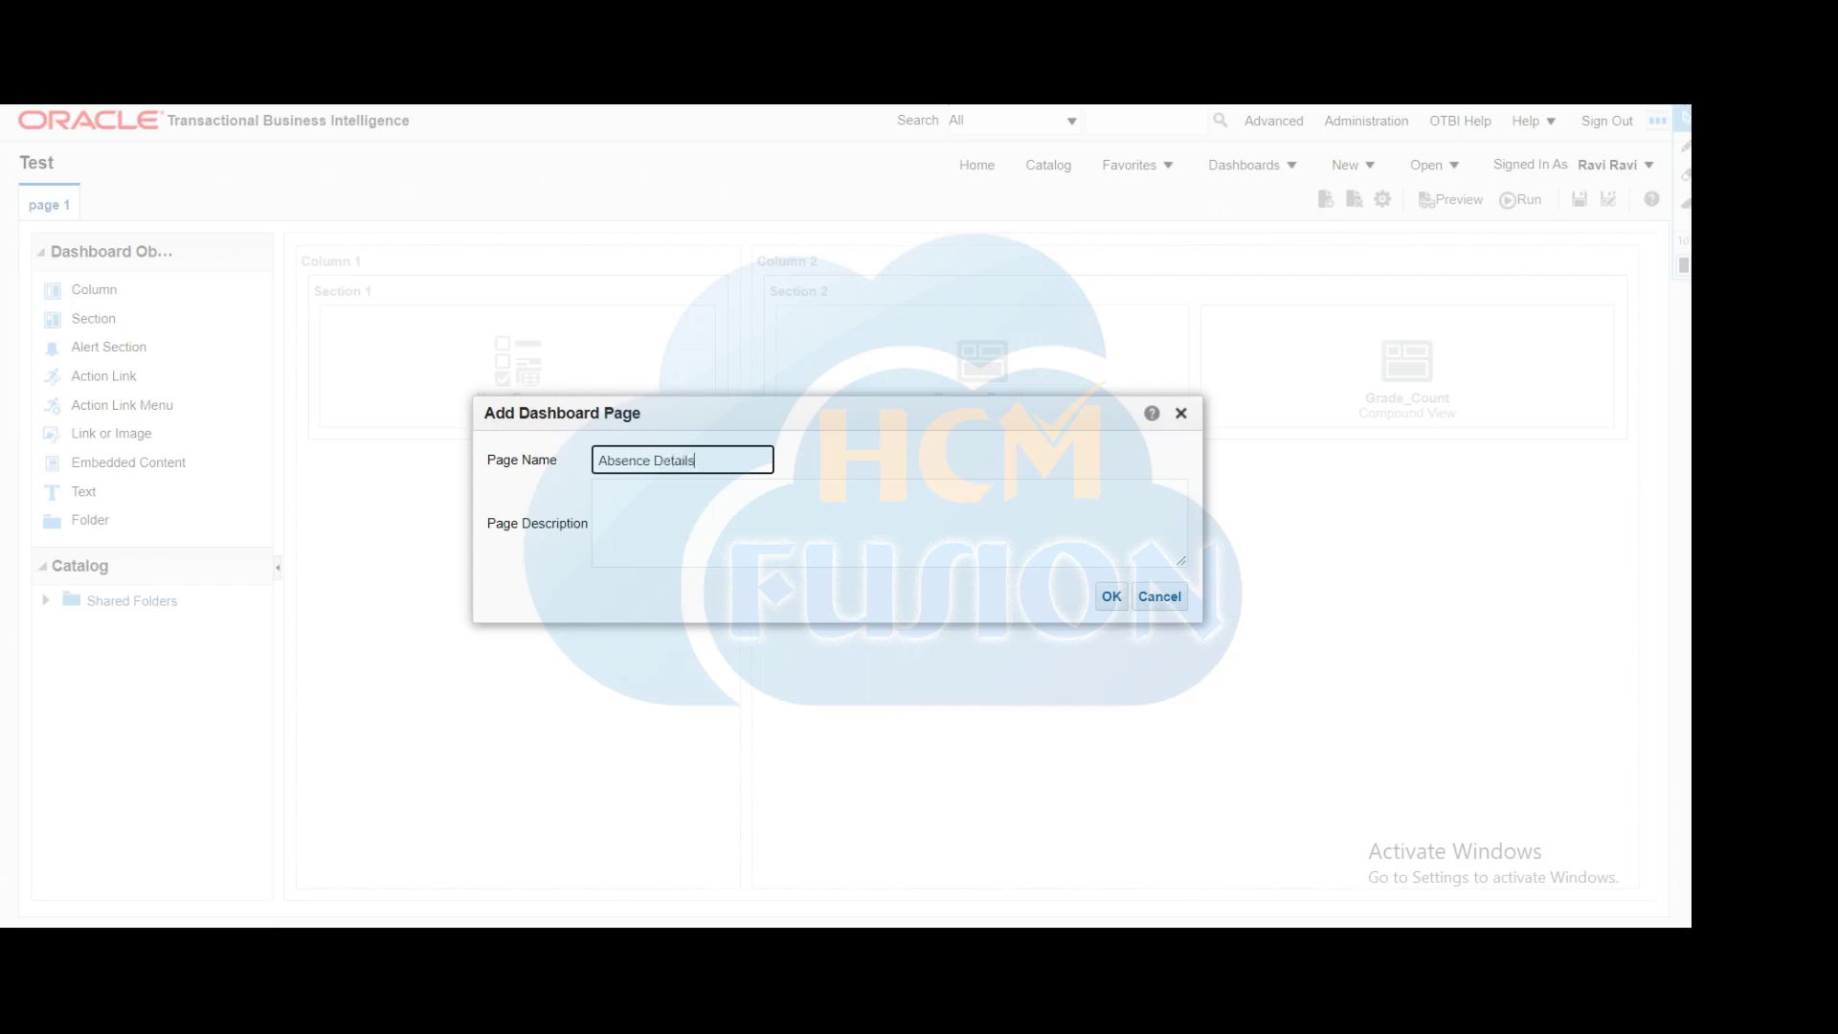
pyautogui.click(1111, 597)
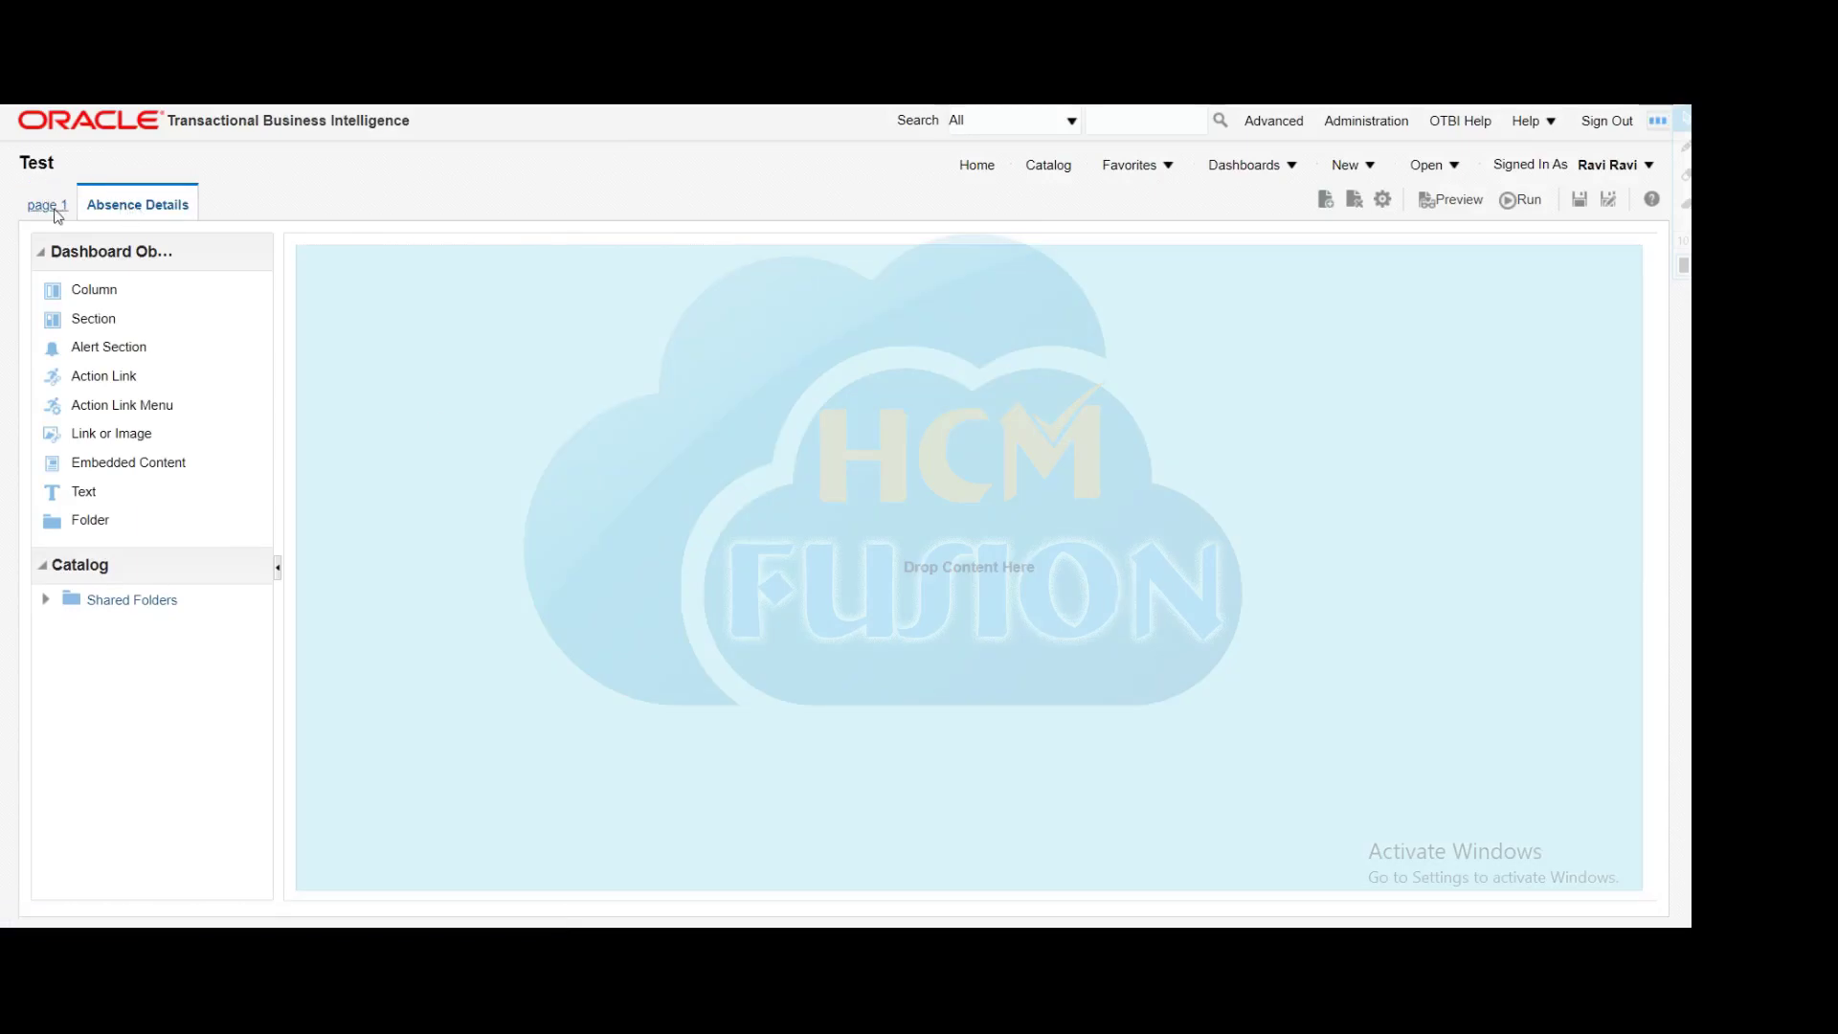
pyautogui.click(64, 207)
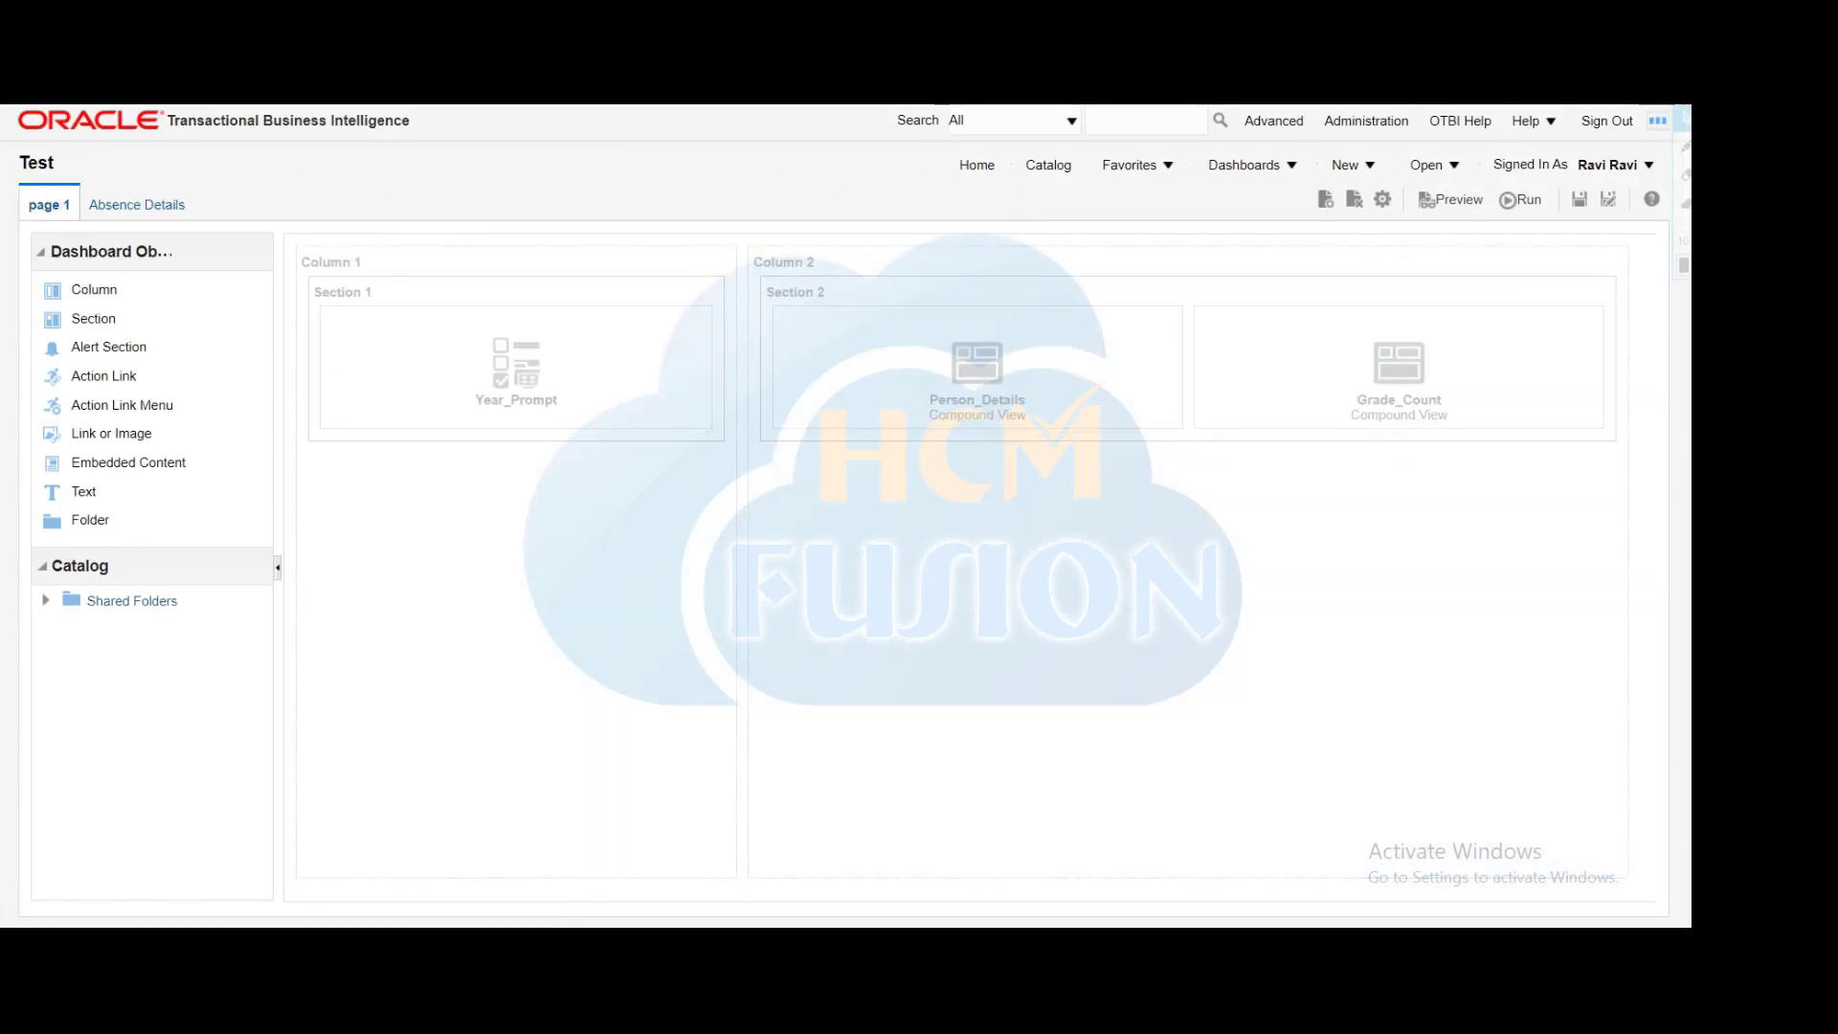
pyautogui.click(142, 207)
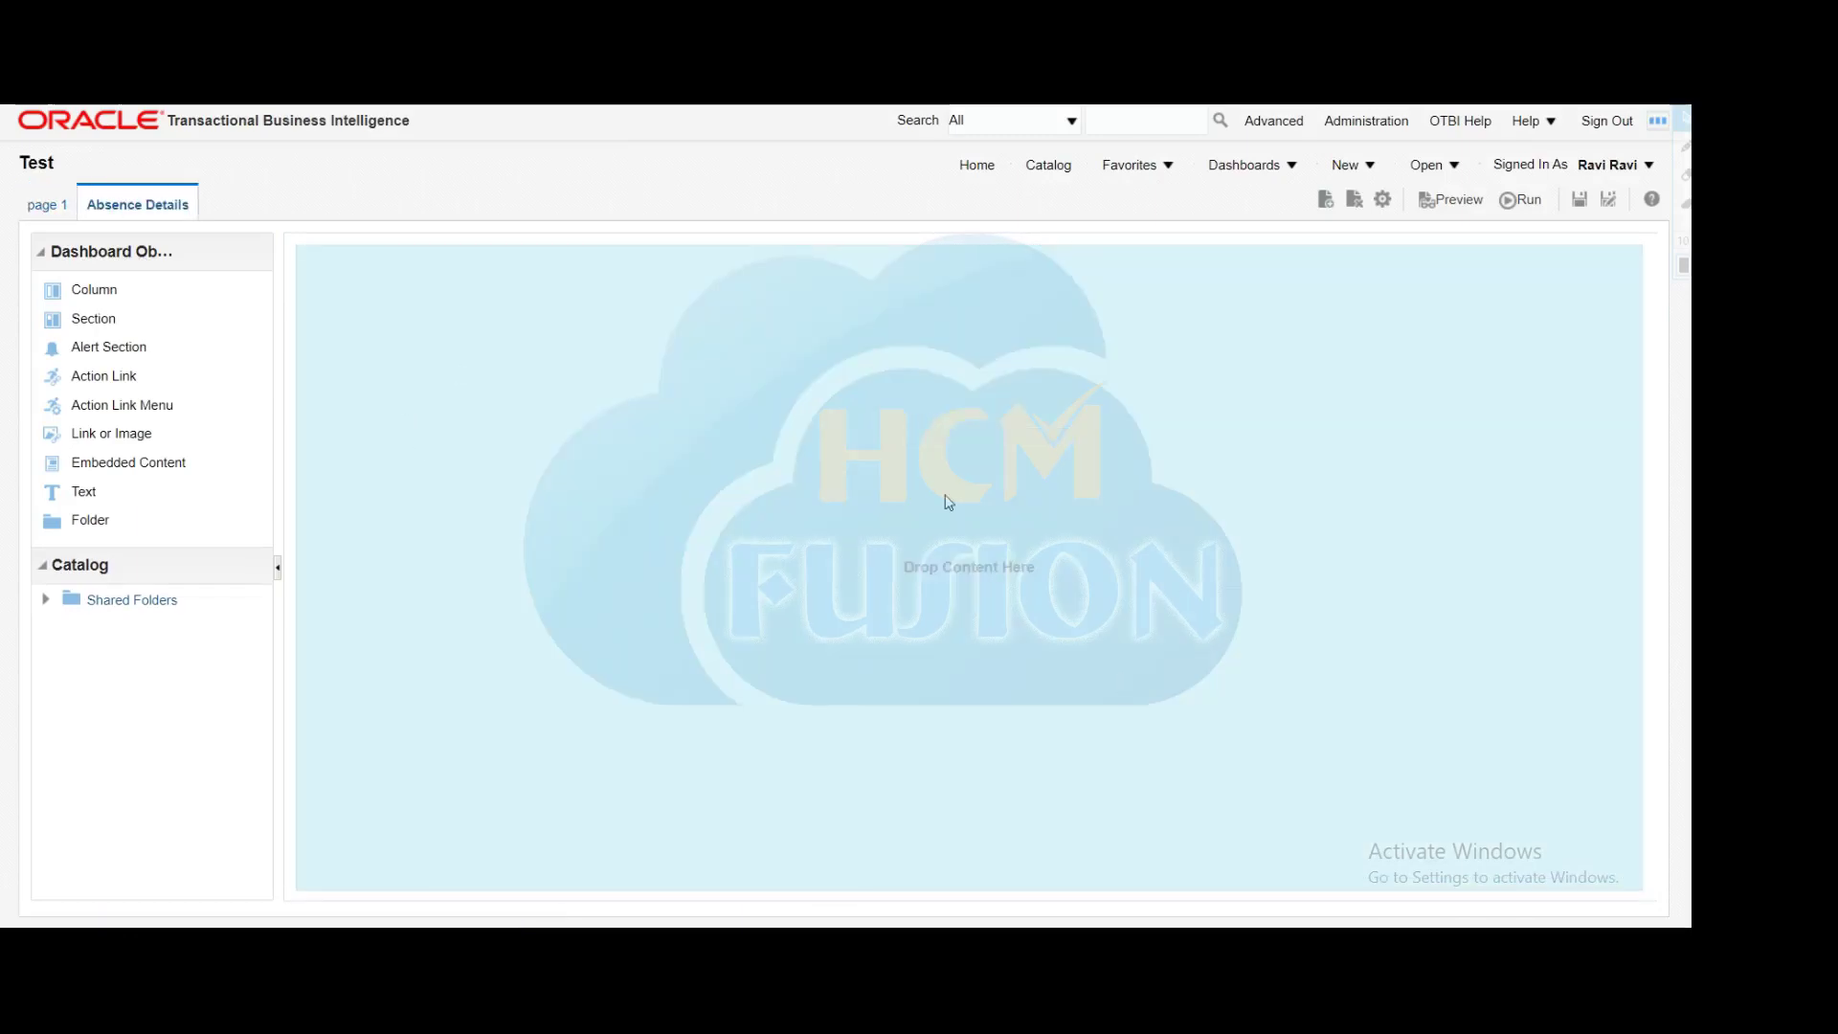
pyautogui.moveTo(95, 291); pyautogui.dragTo(486, 352)
pyautogui.moveTo(91, 292); pyautogui.dragTo(1631, 517)
# Step: Set Column 1 to a specific size with a width of 200
pyautogui.click(920, 259)
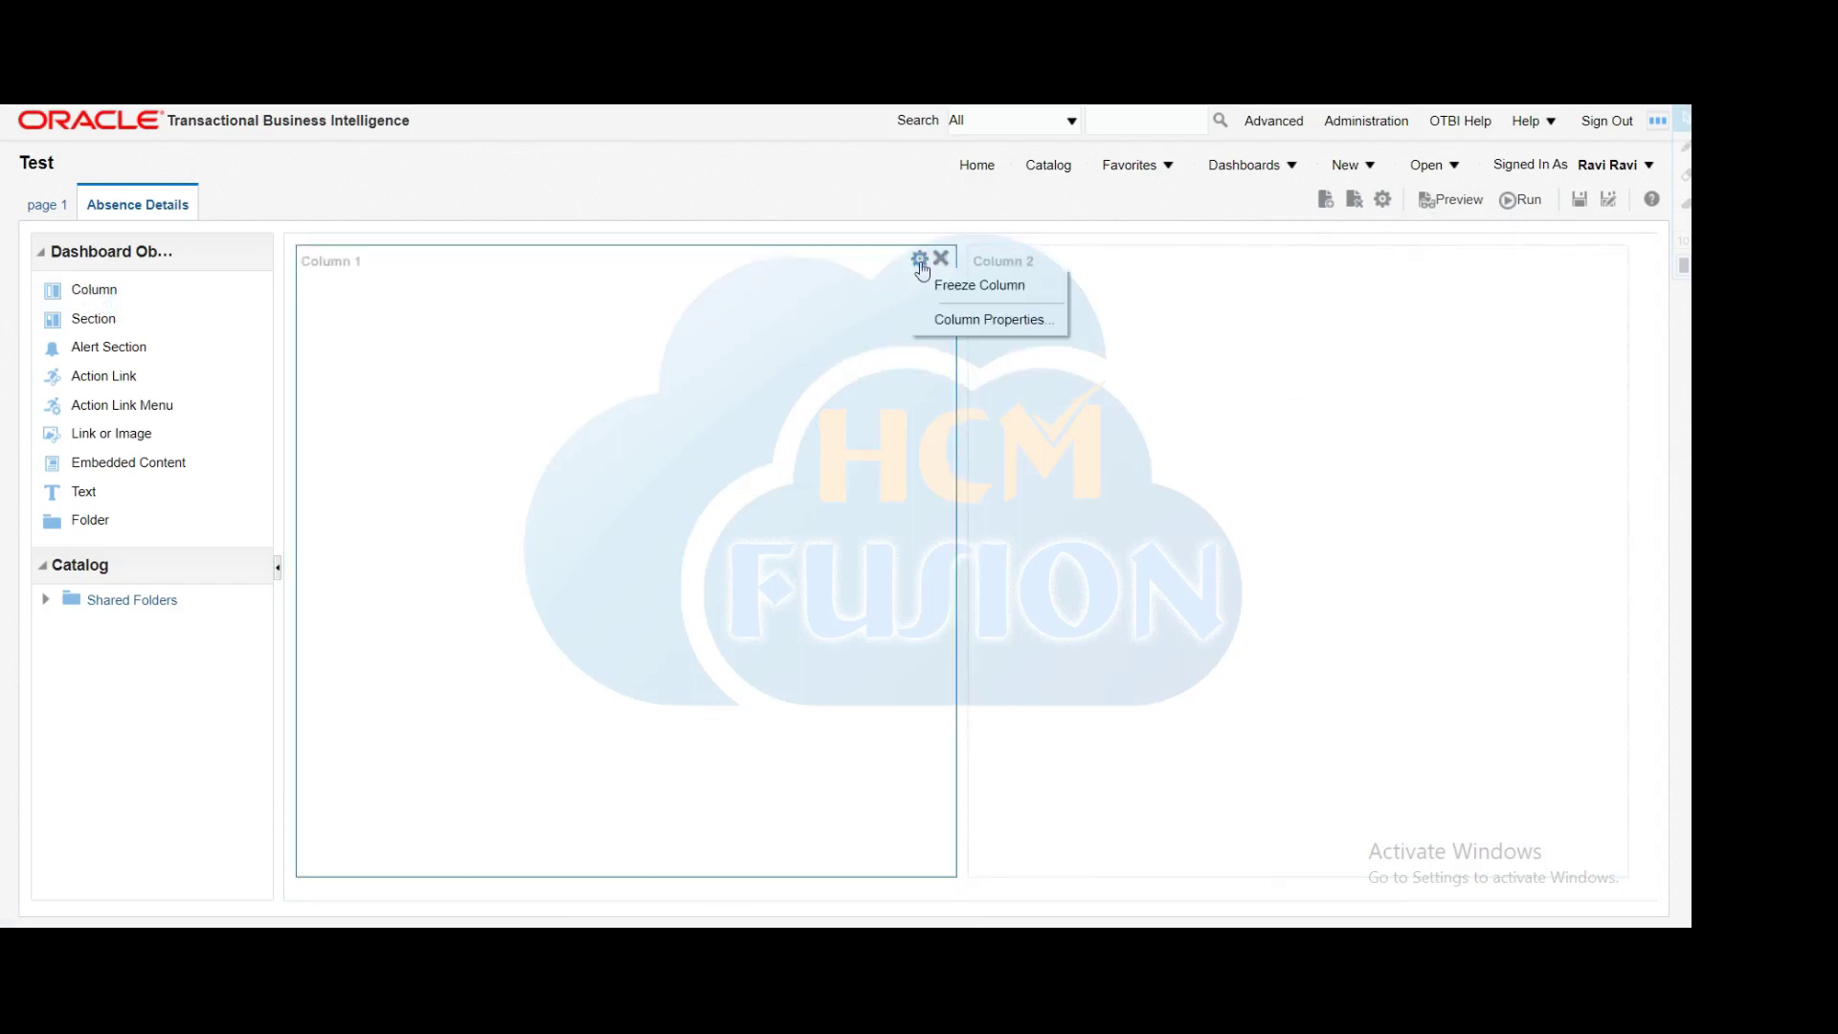
pyautogui.click(972, 322)
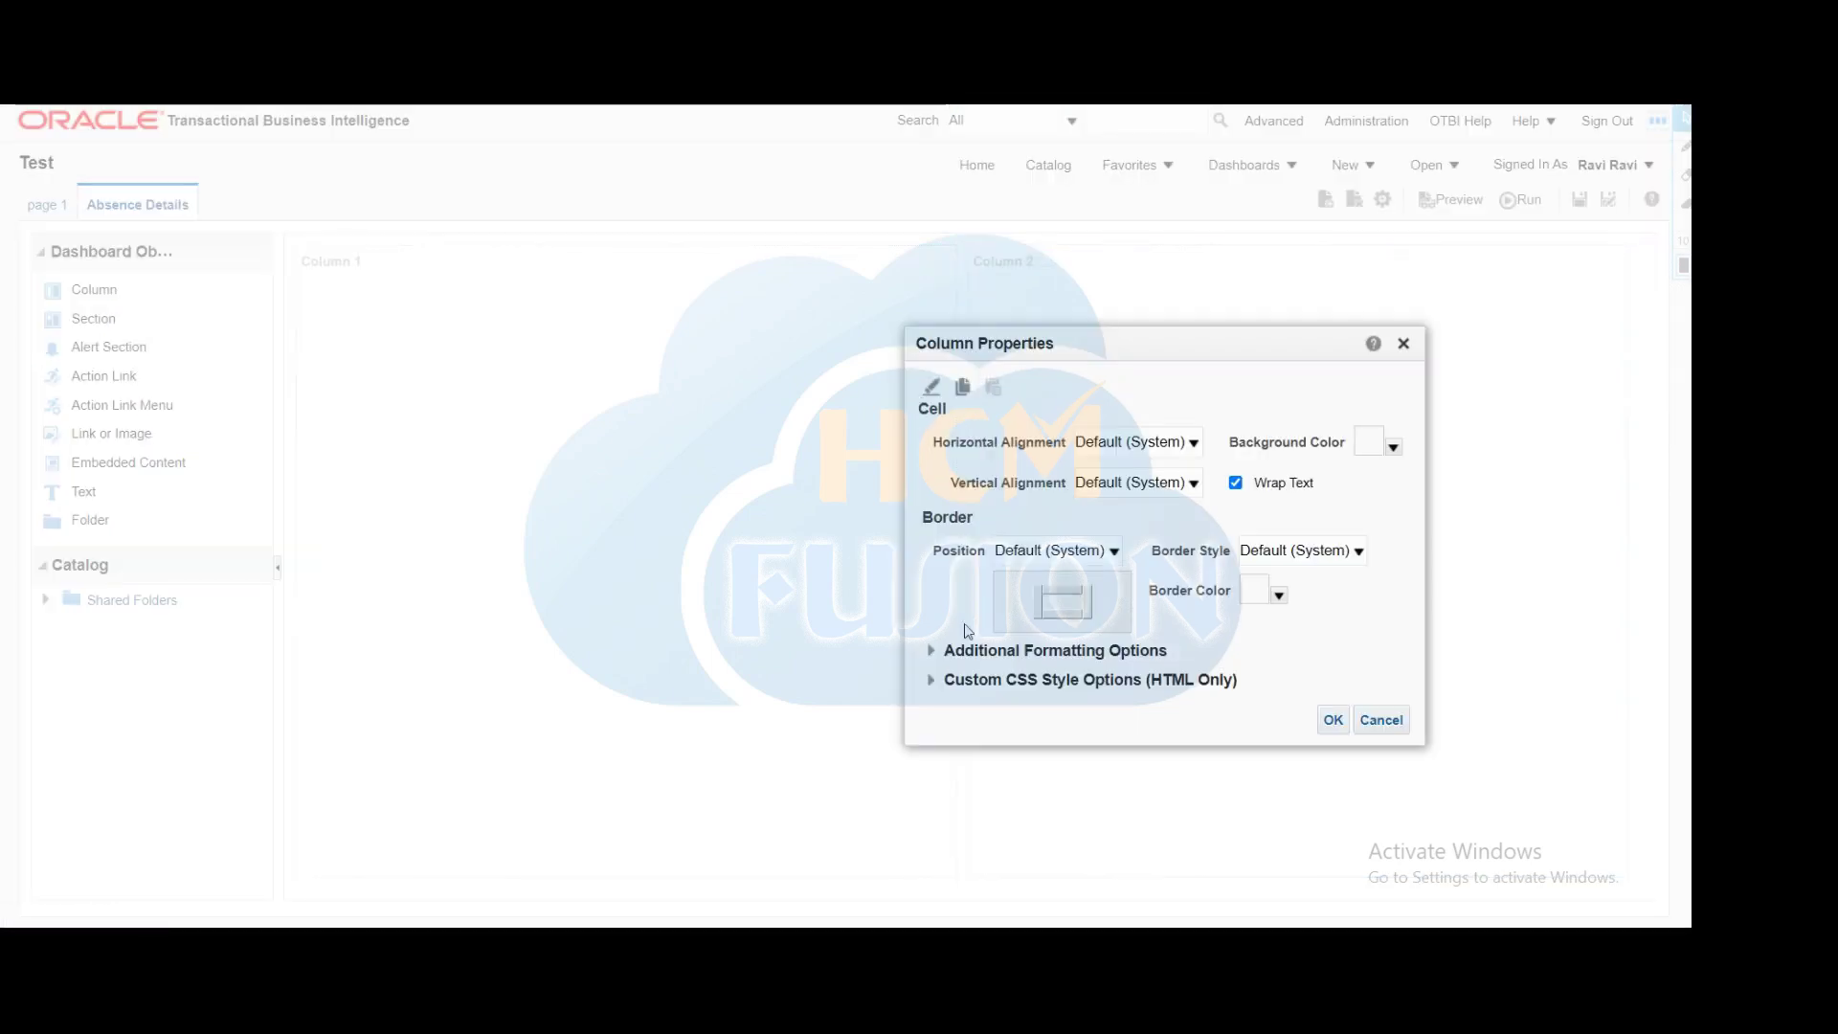
pyautogui.click(932, 651)
pyautogui.click(1176, 678)
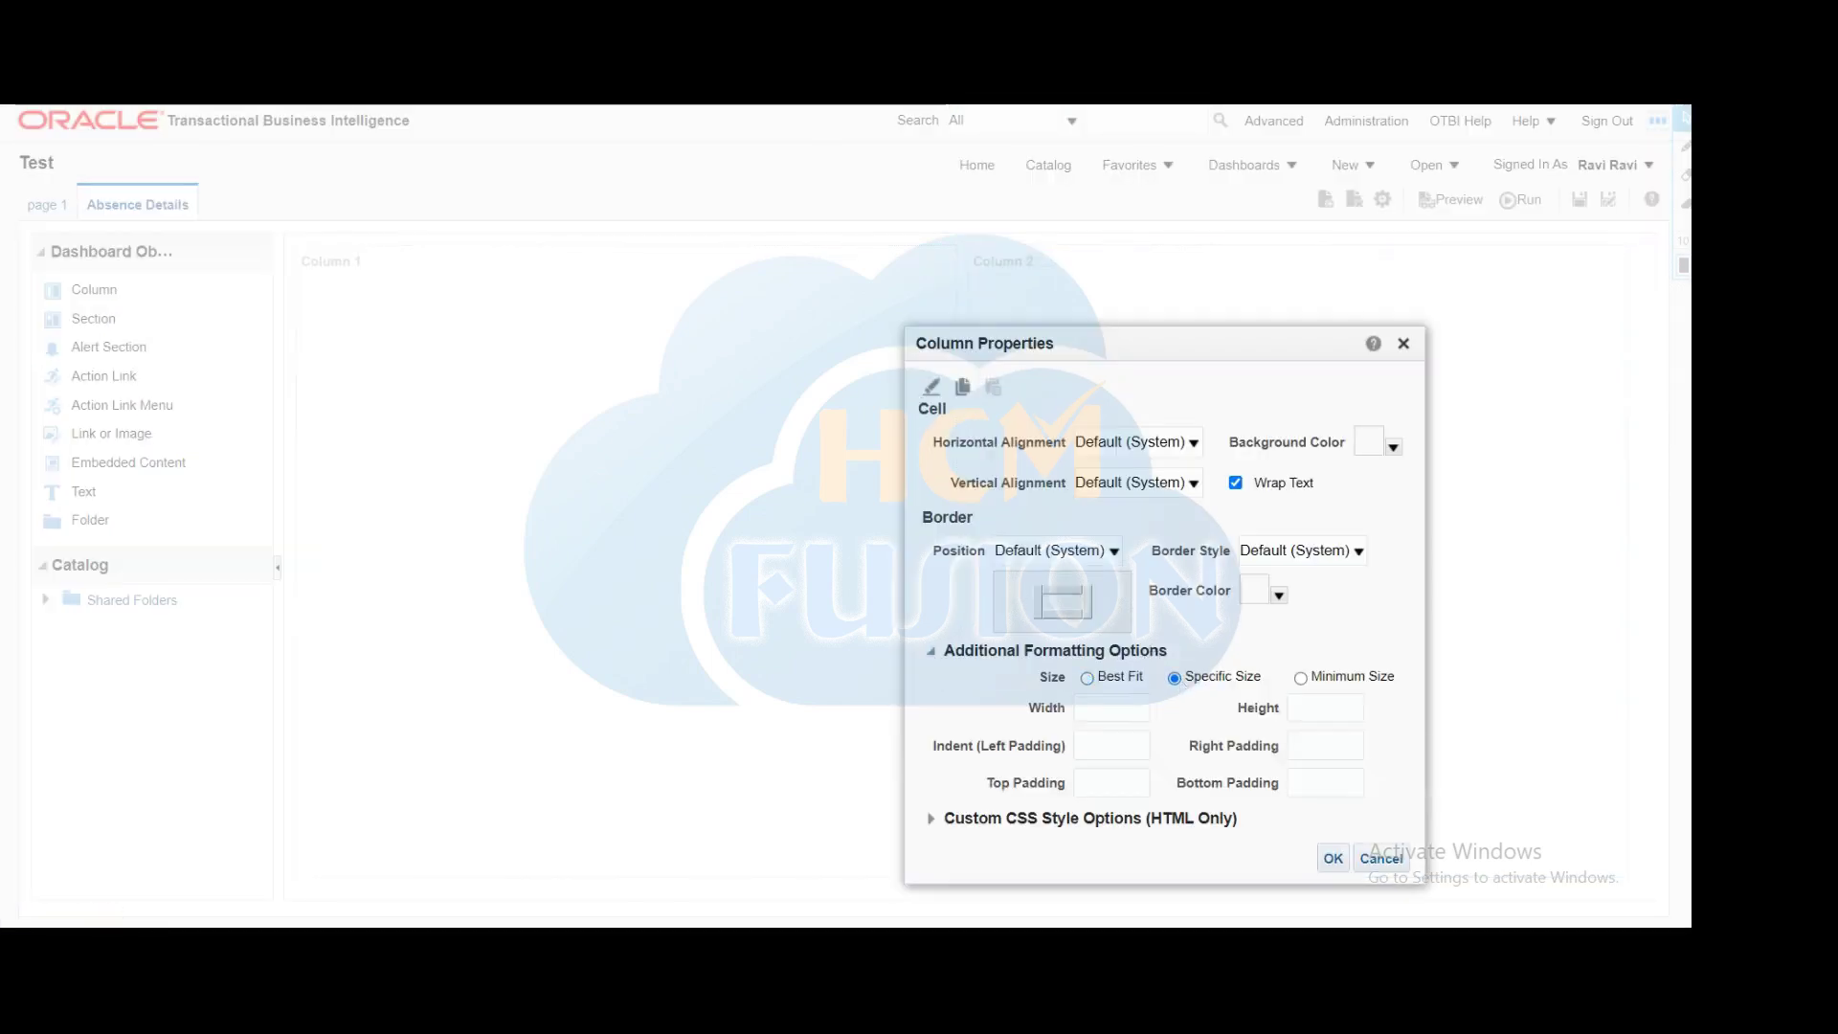
pyautogui.click(1120, 710)
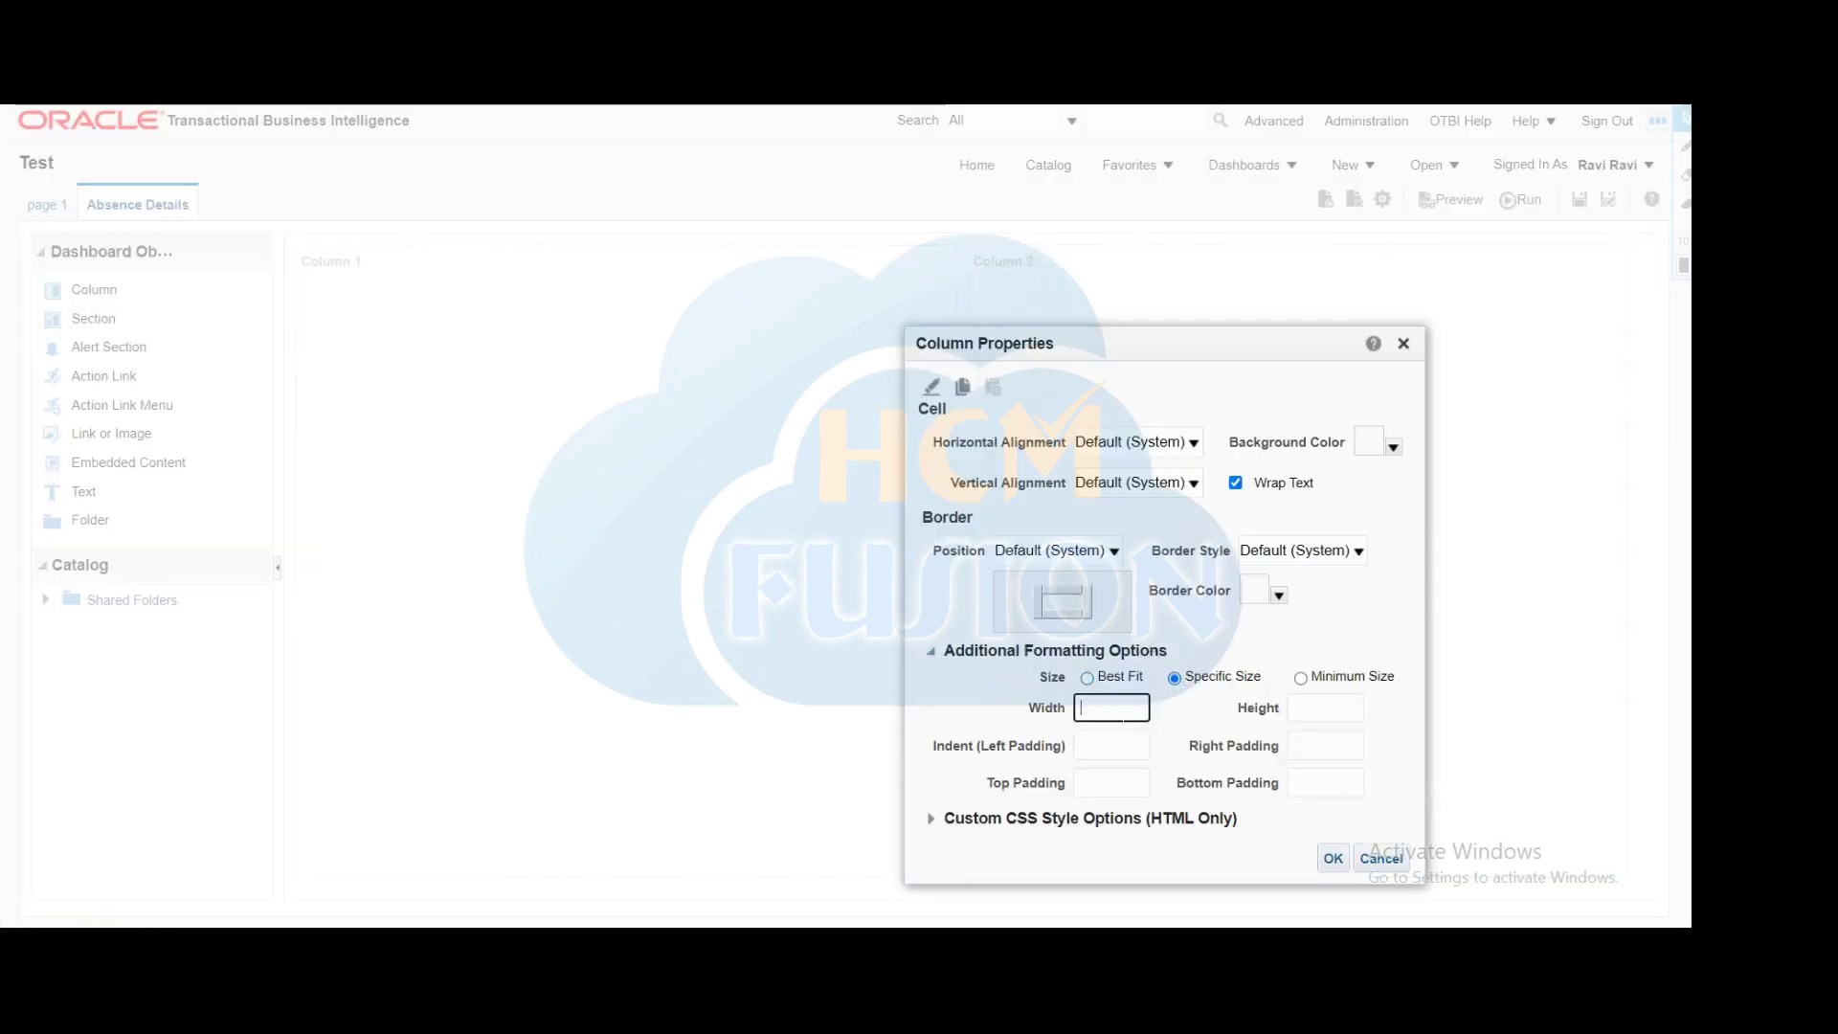
pyautogui.click(1333, 860)
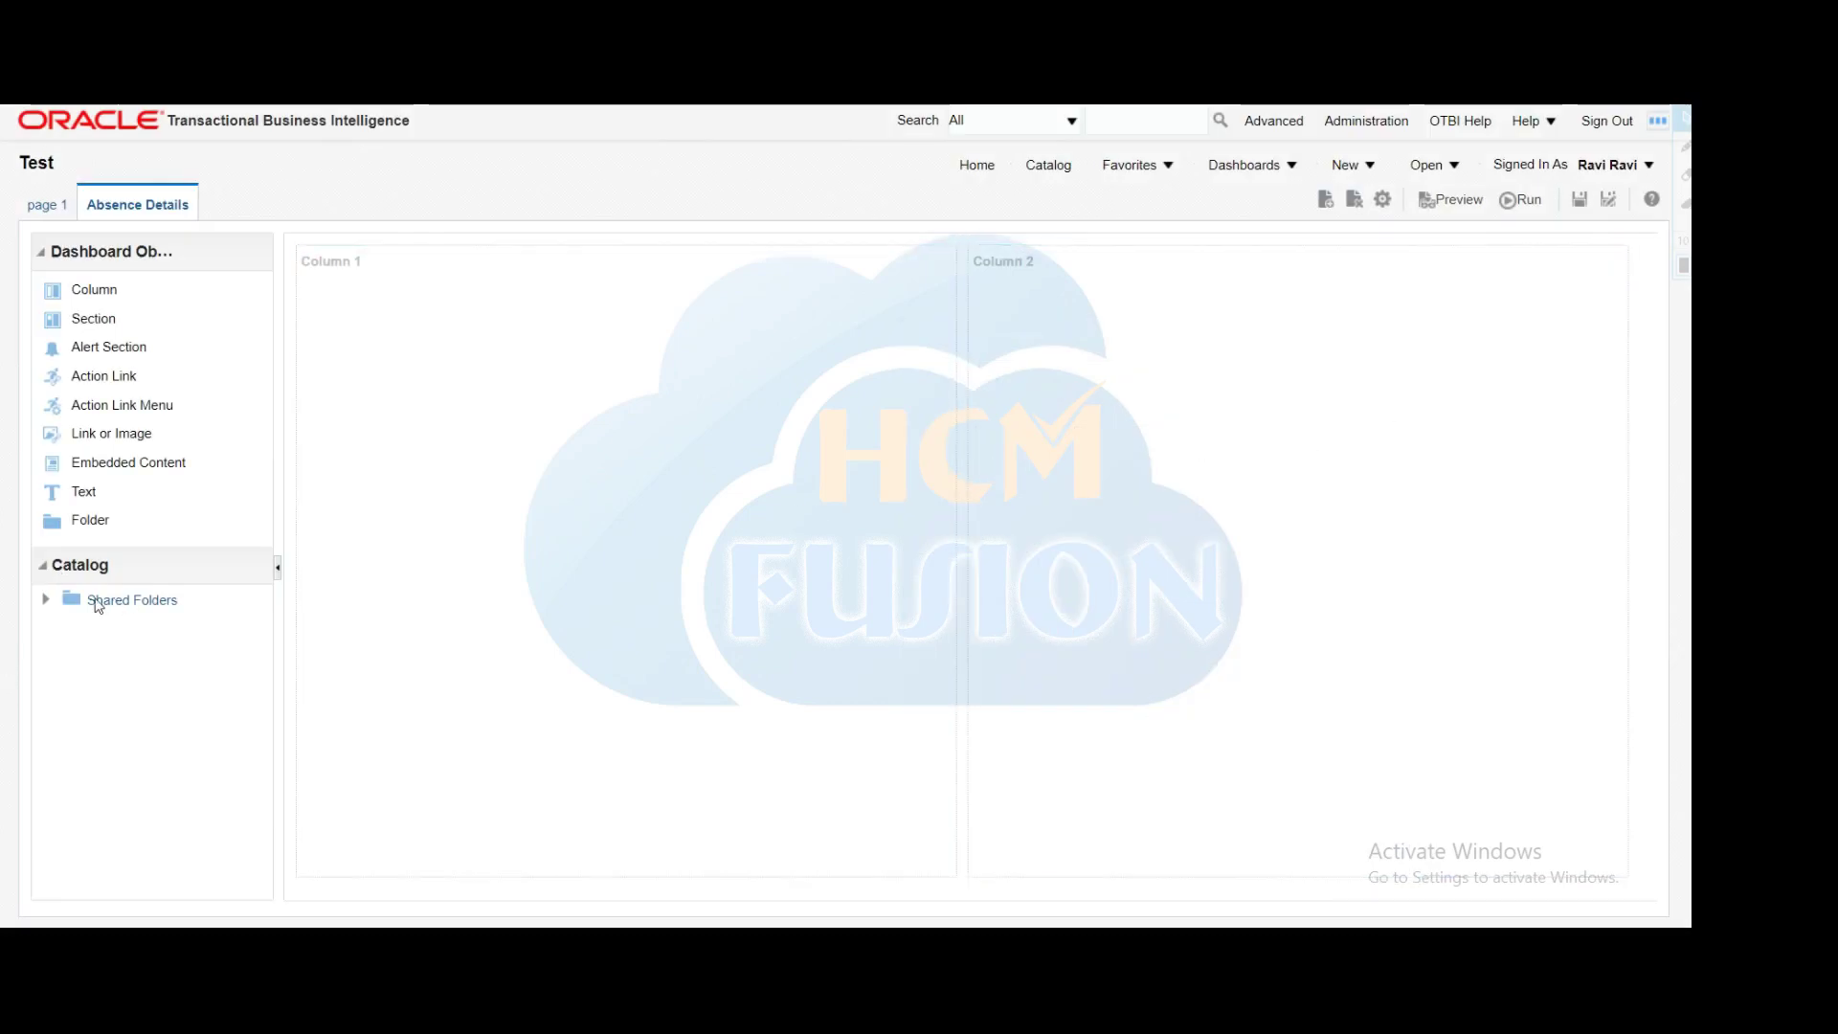
# Step: Put Year_Prompt in Column 1 and Absence_Count in Column 2, save, then view page 1
pyautogui.click(46, 601)
pyautogui.click(67, 748)
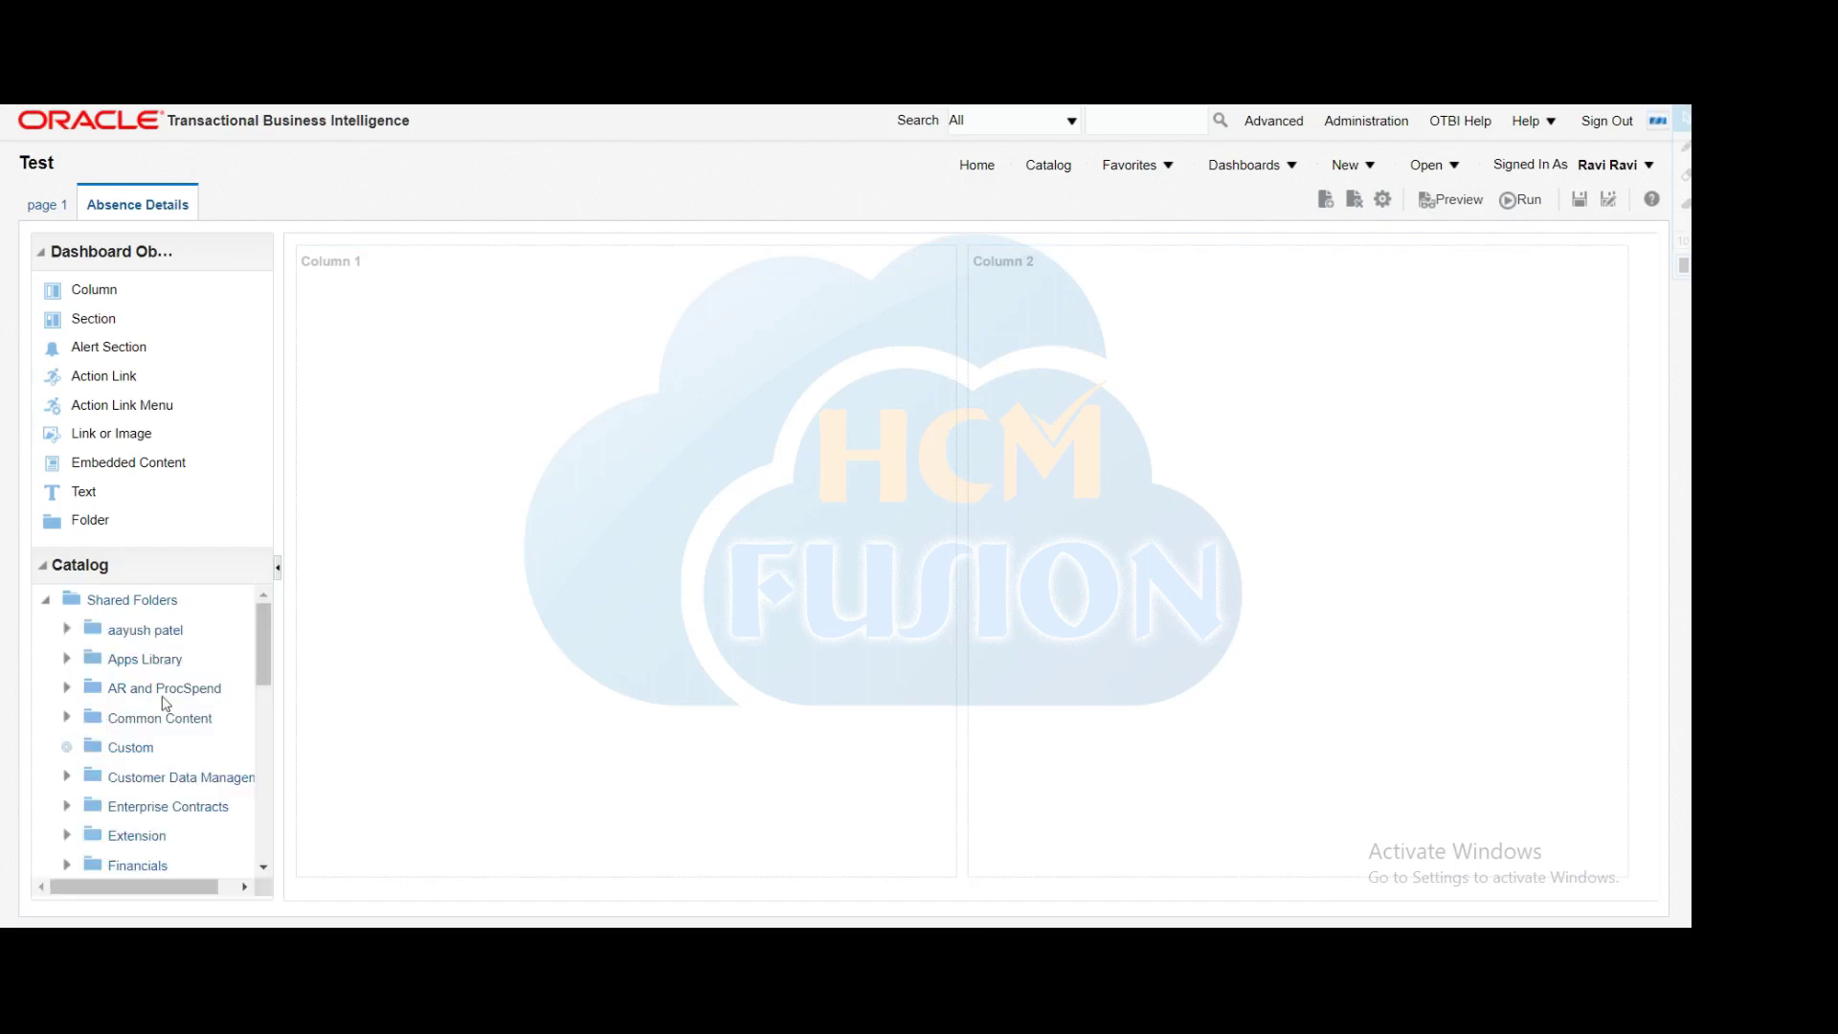
pyautogui.scroll(-5, 165, 704)
pyautogui.scroll(-6, 165, 704)
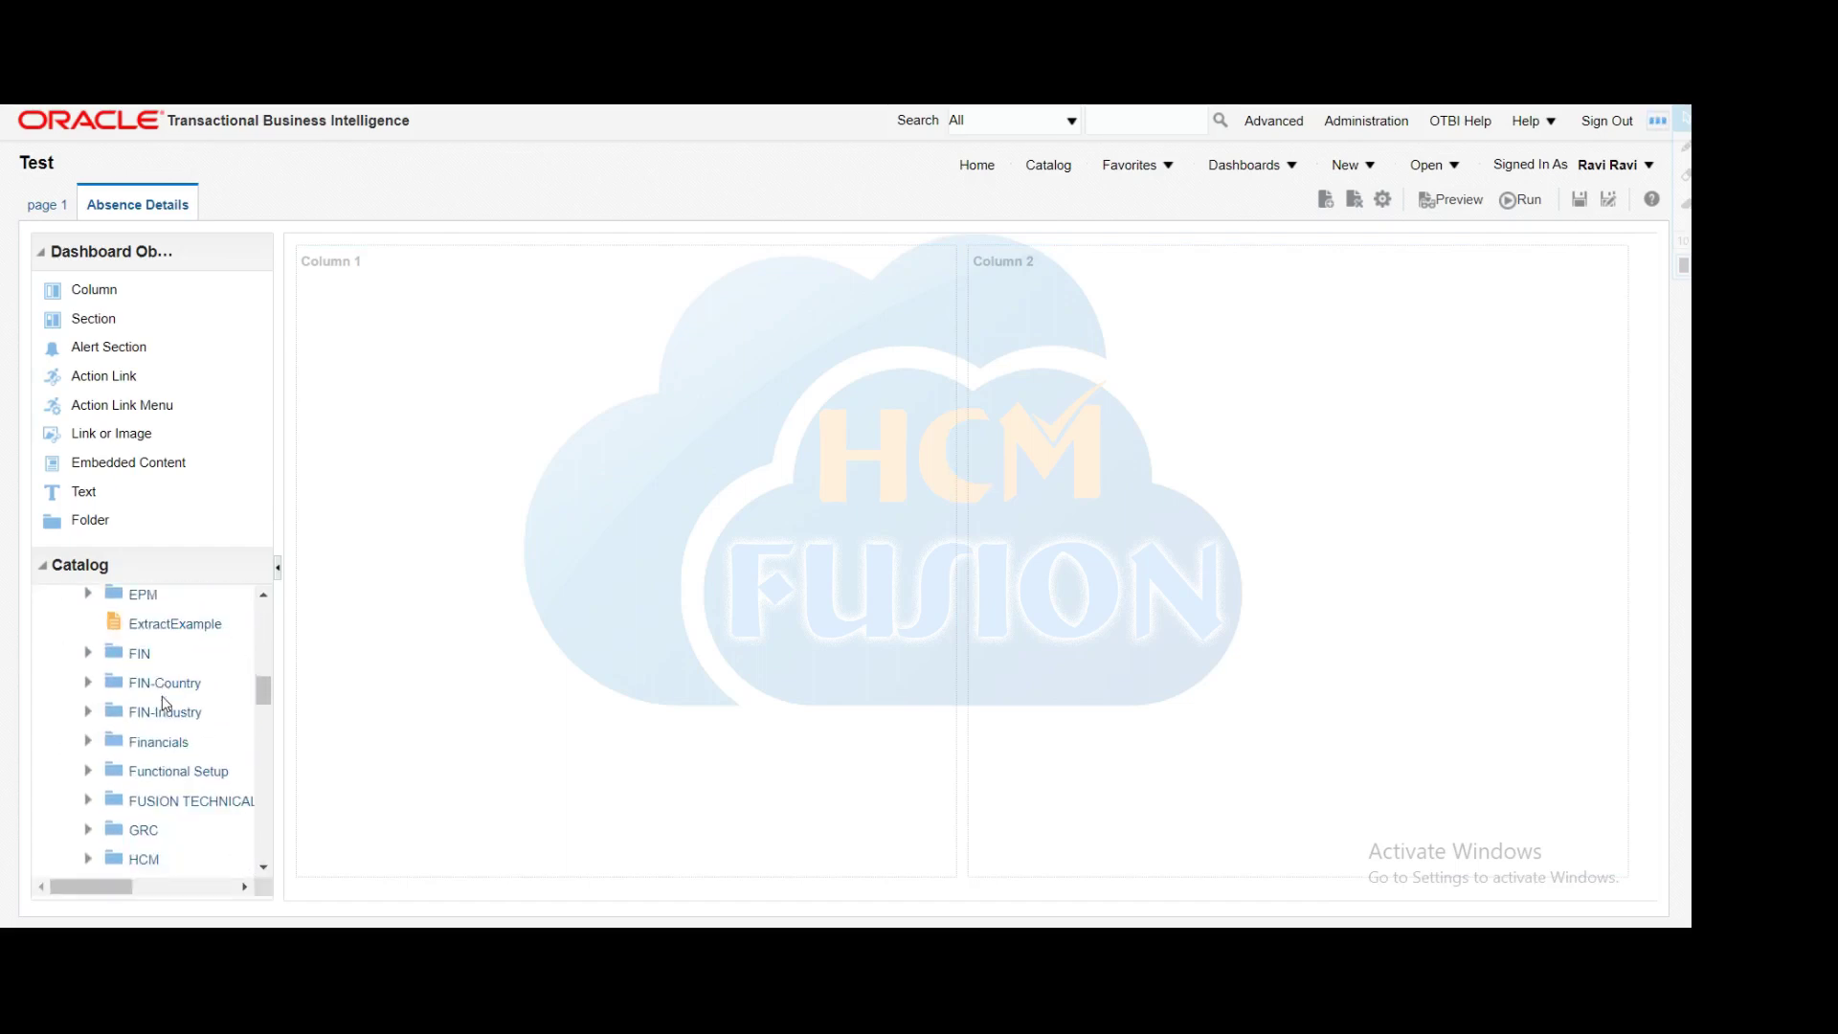
pyautogui.scroll(-6, 165, 704)
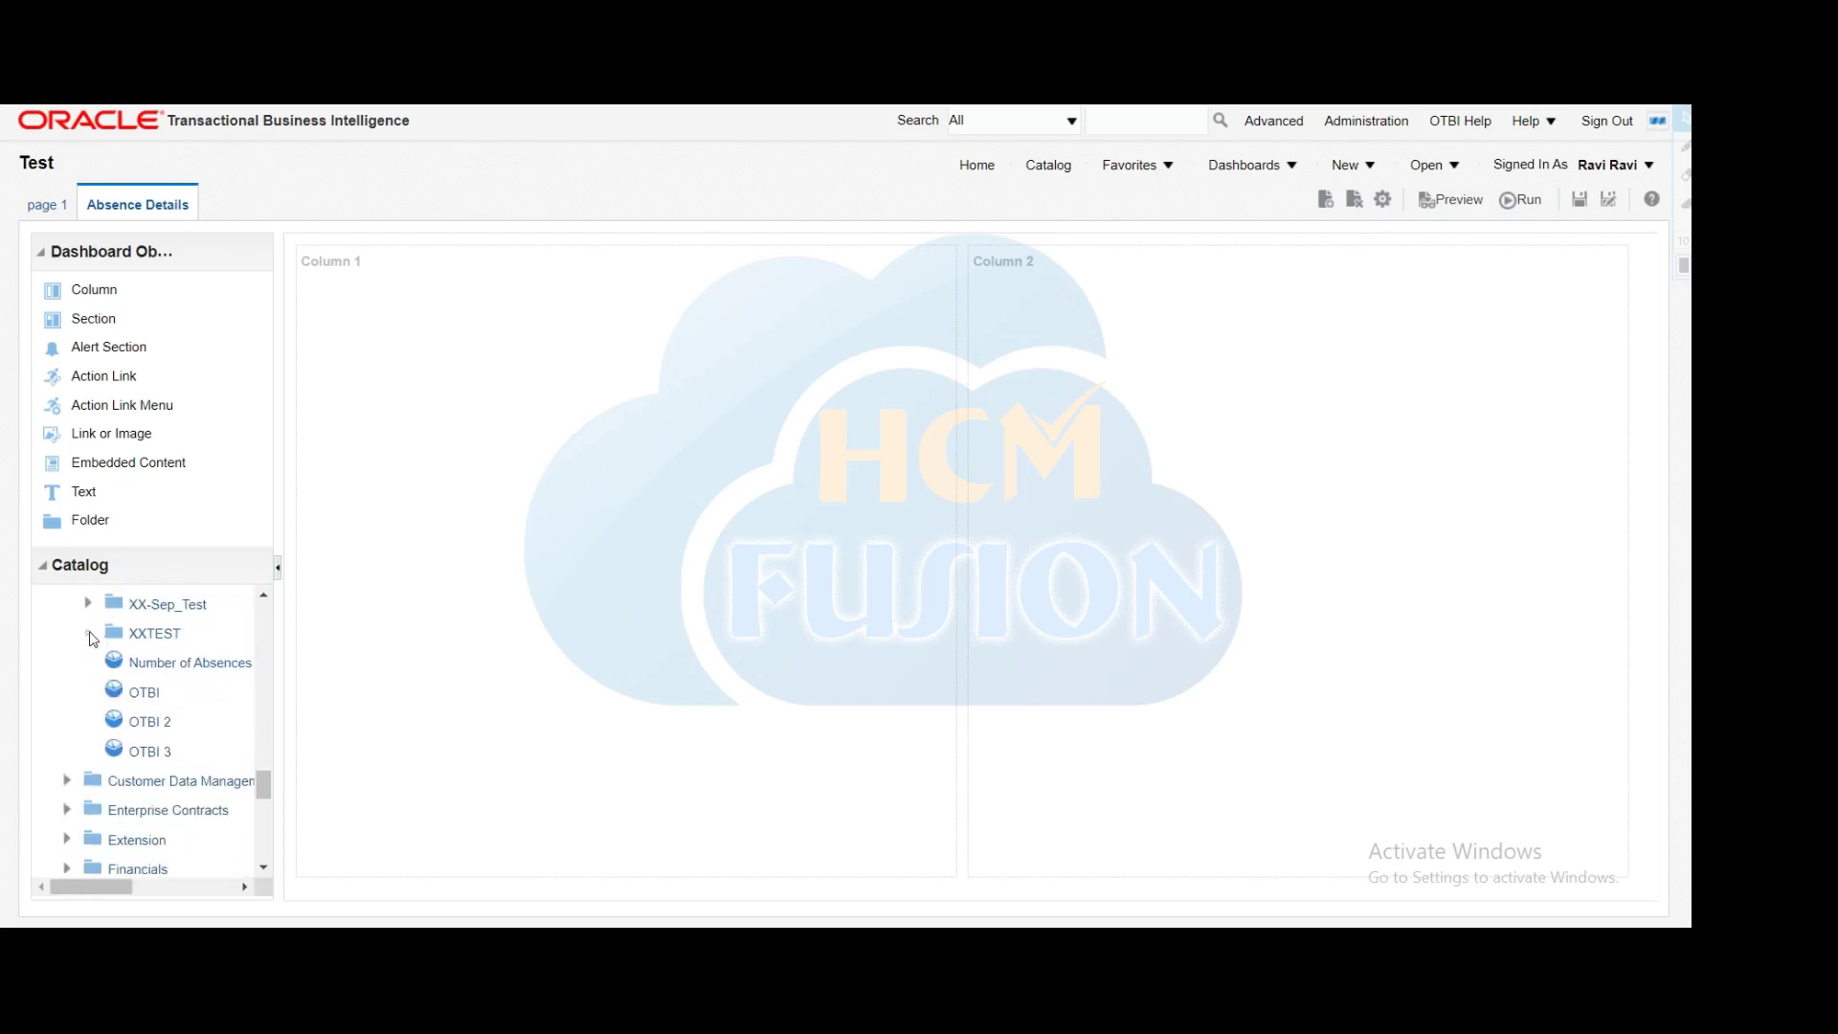
pyautogui.click(88, 633)
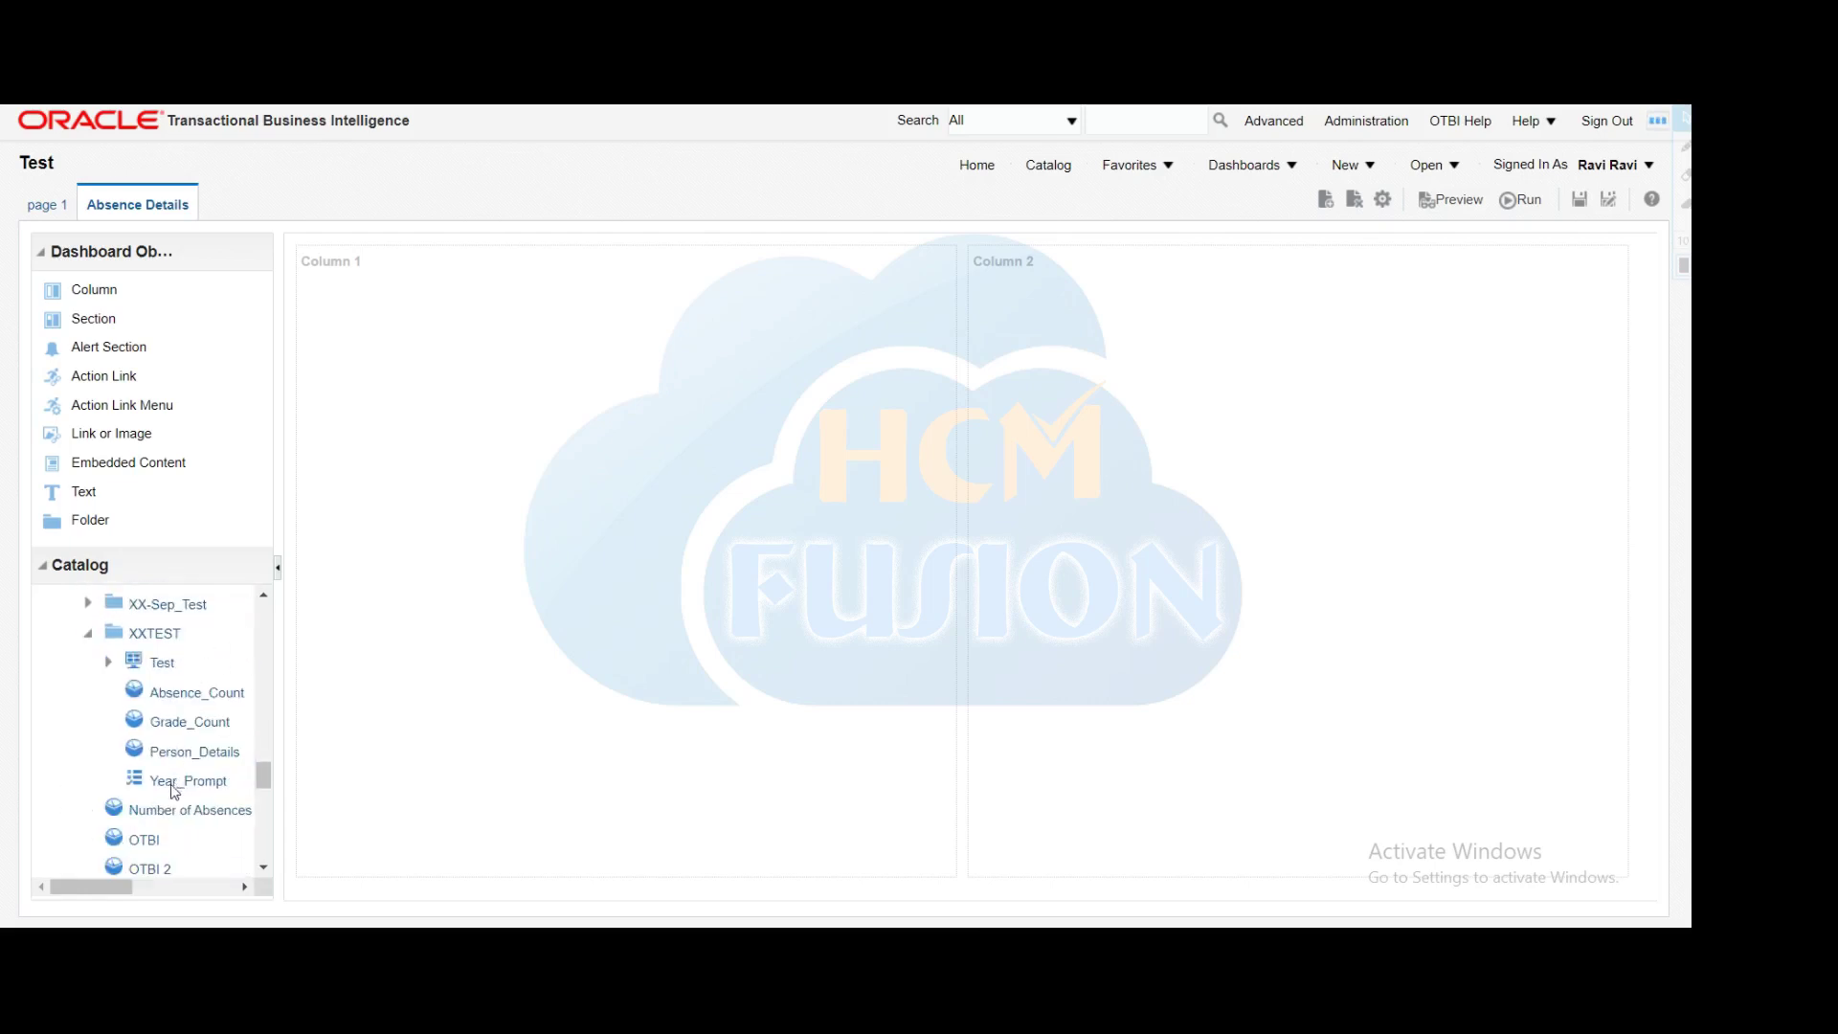
pyautogui.moveTo(175, 787); pyautogui.dragTo(389, 480)
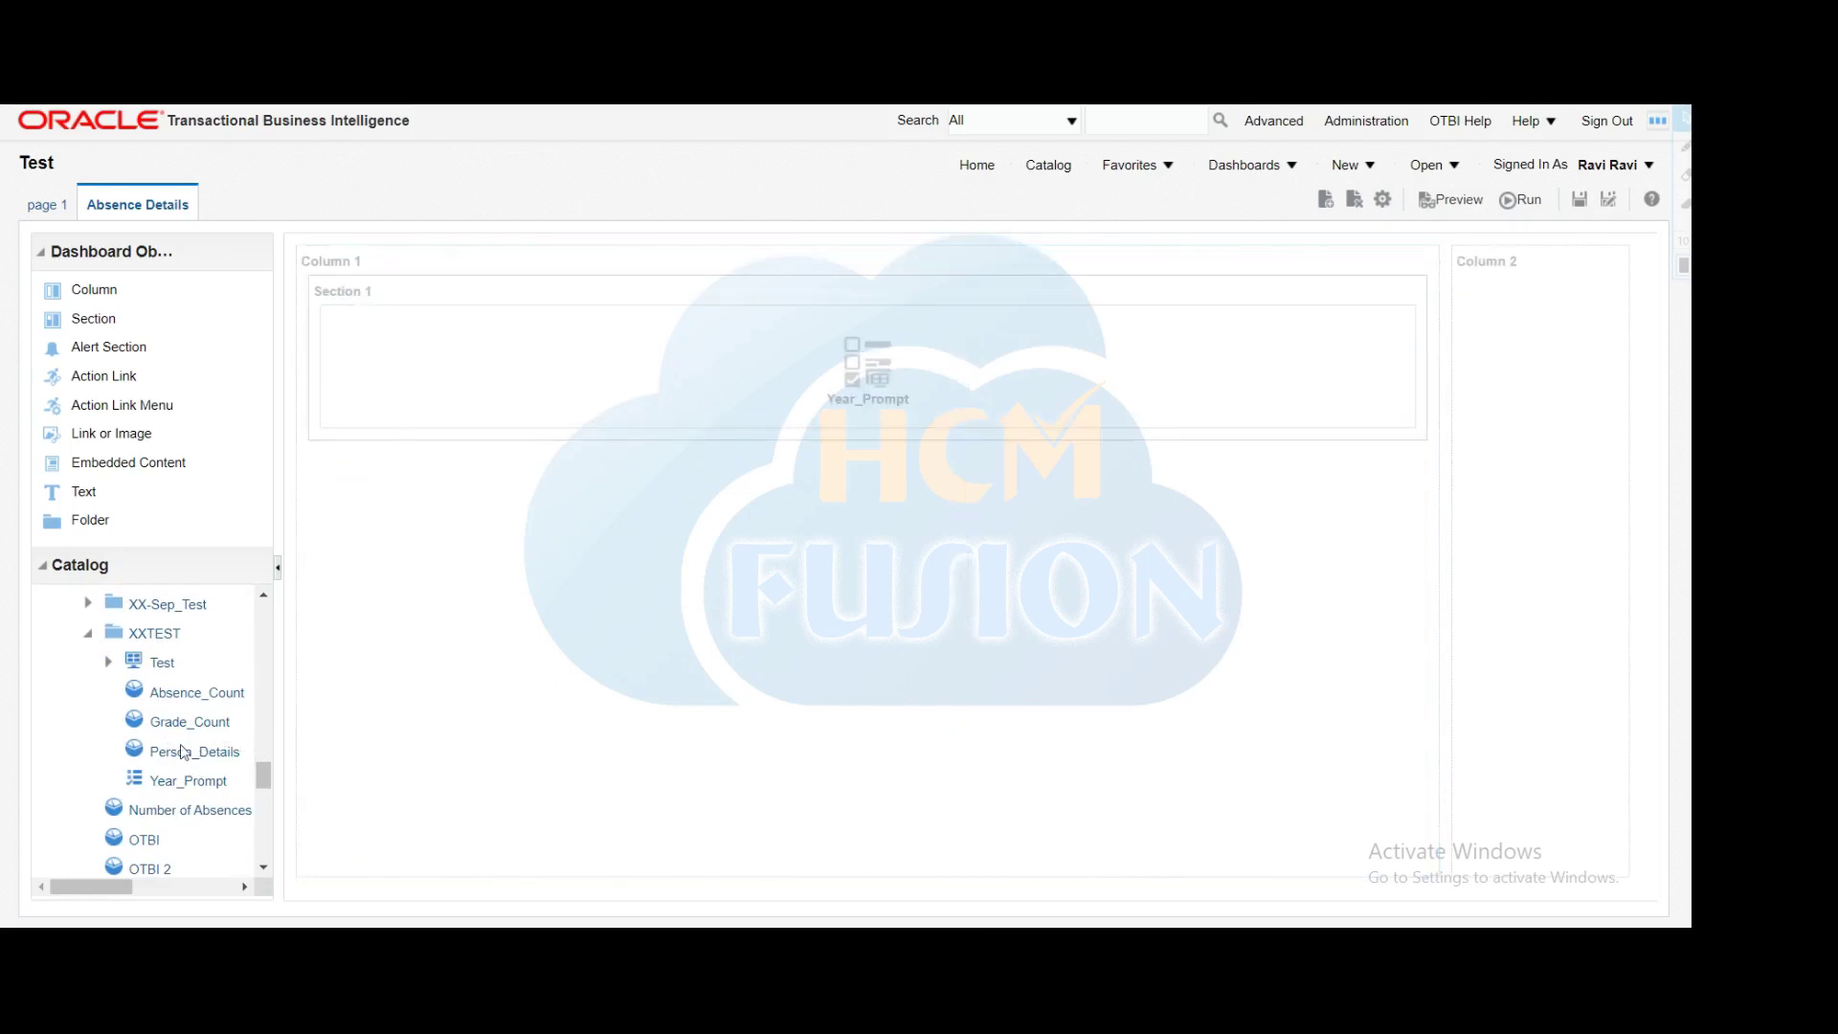
pyautogui.moveTo(180, 692); pyautogui.dragTo(1543, 505)
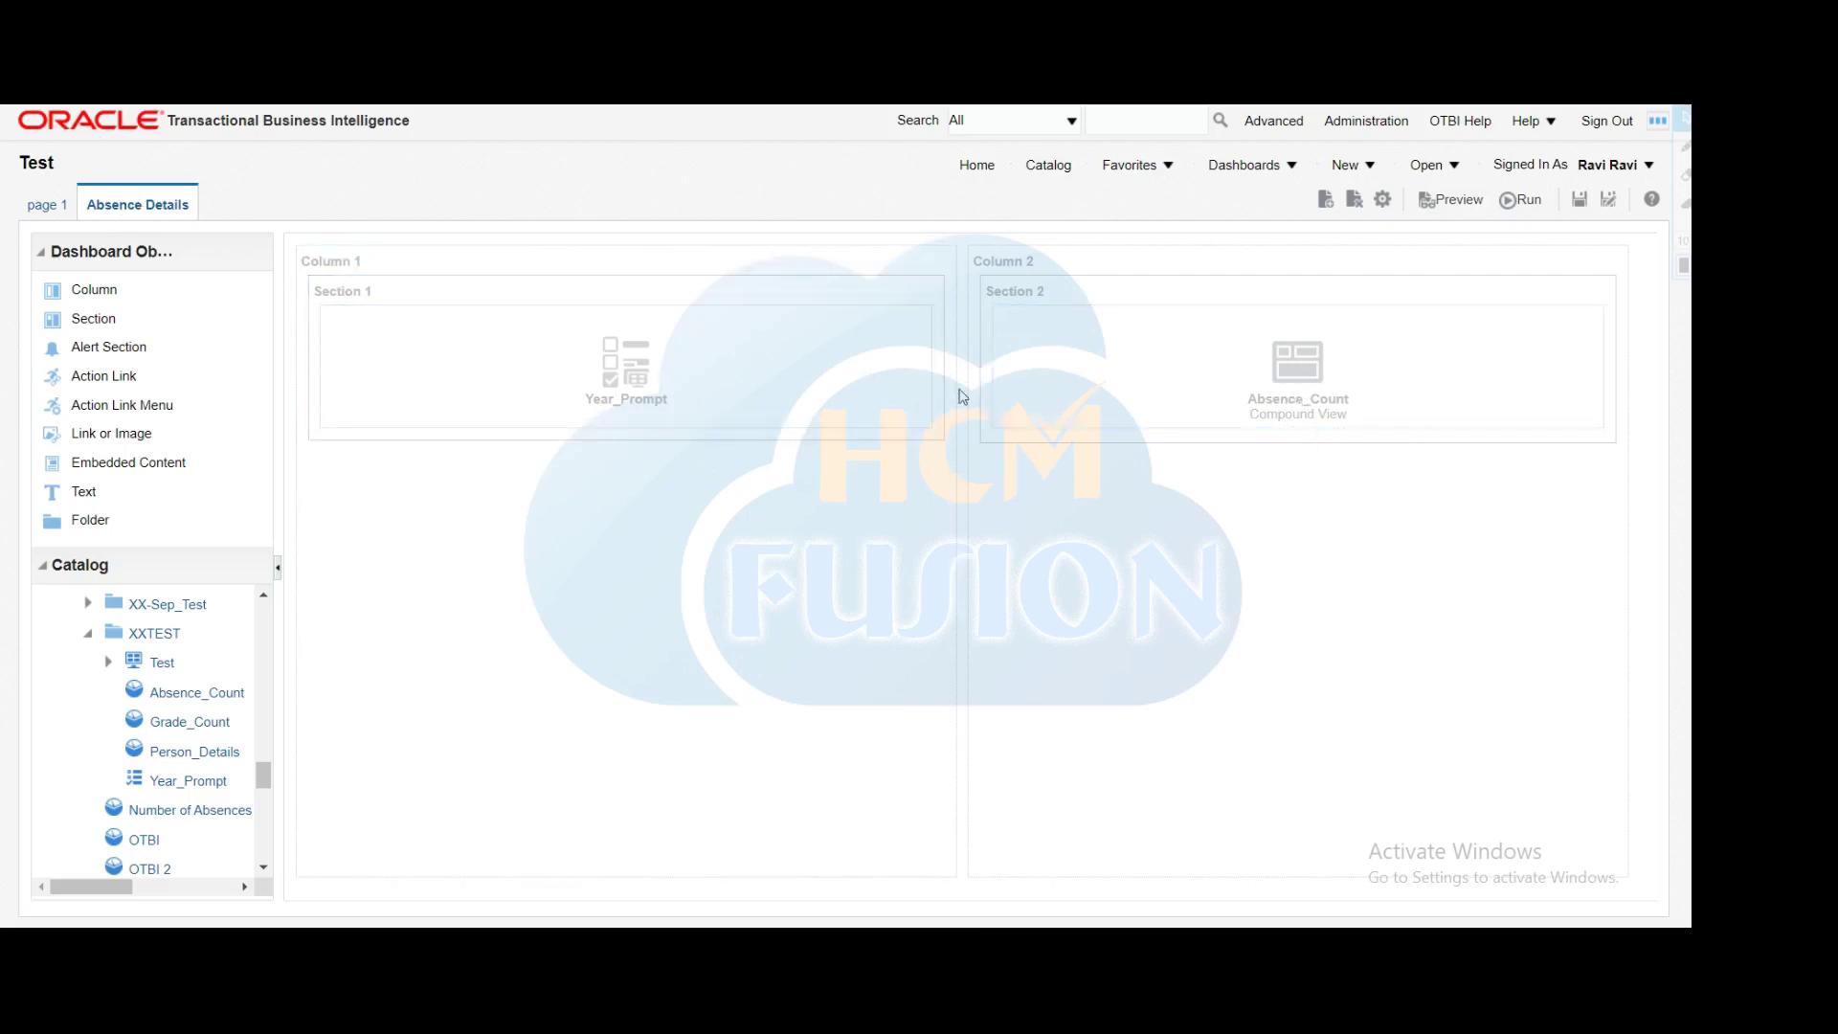
pyautogui.click(1582, 200)
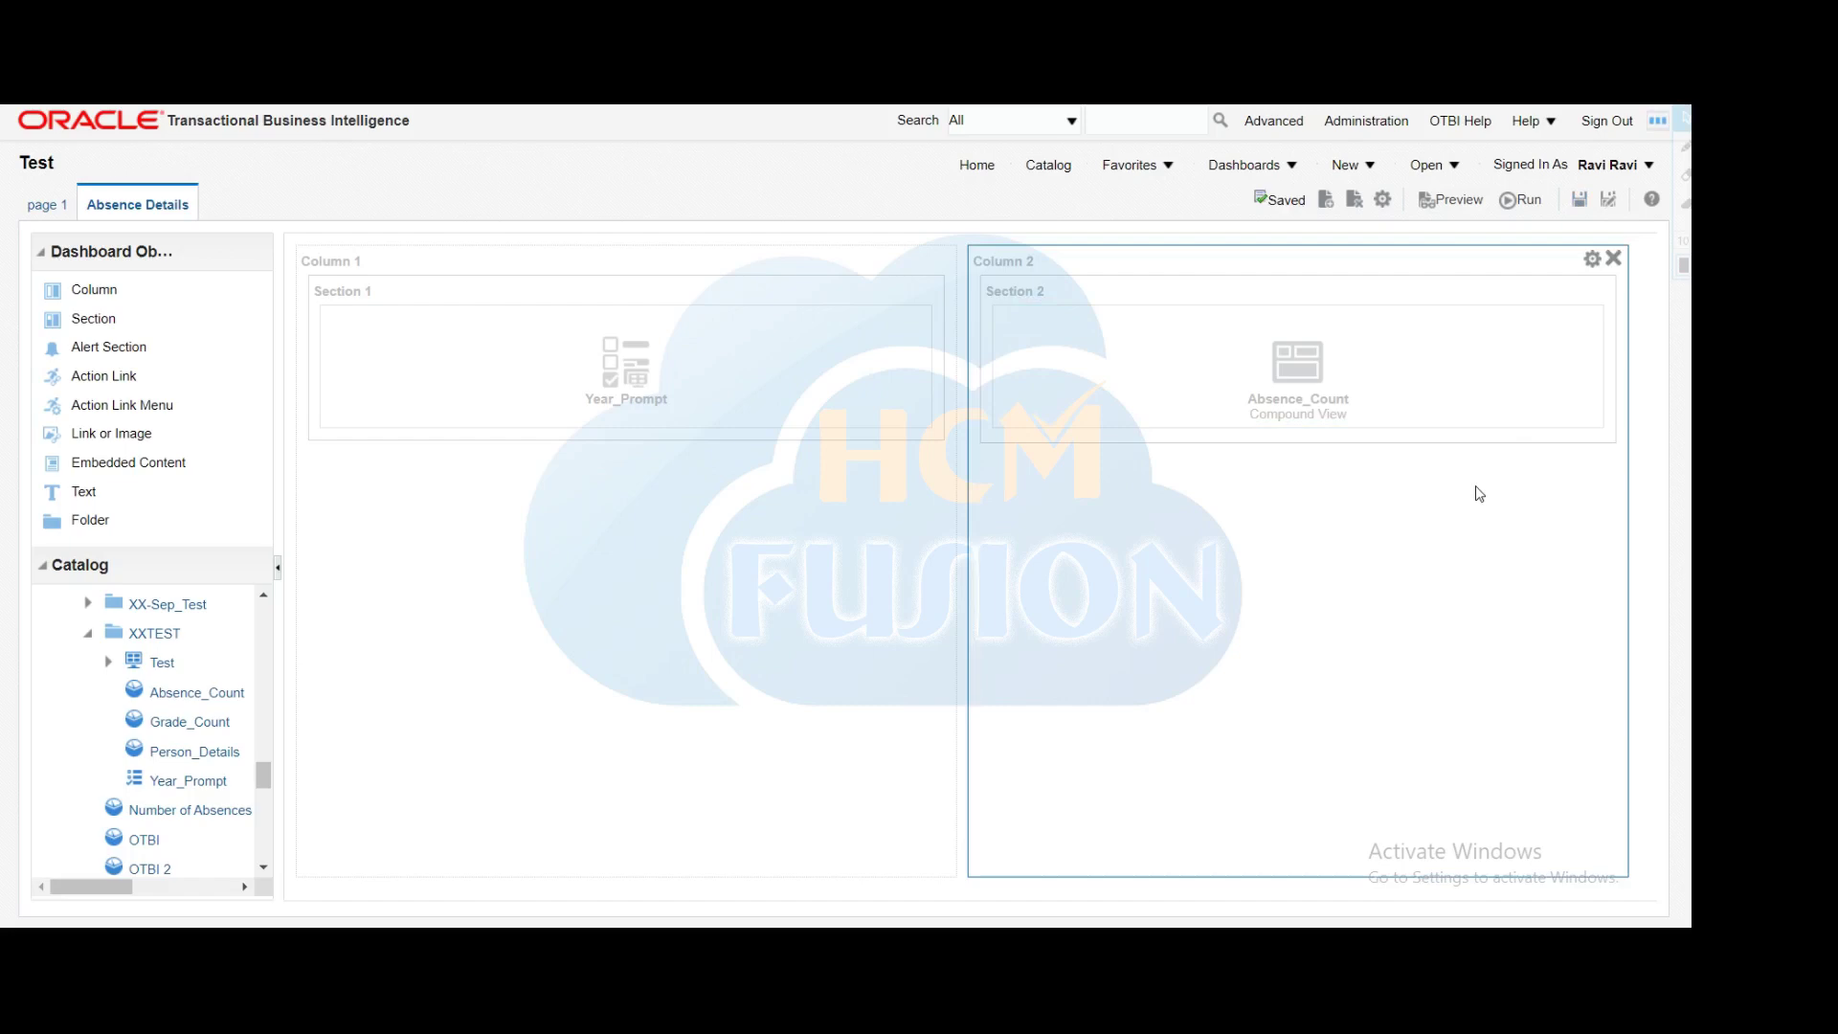
pyautogui.click(48, 206)
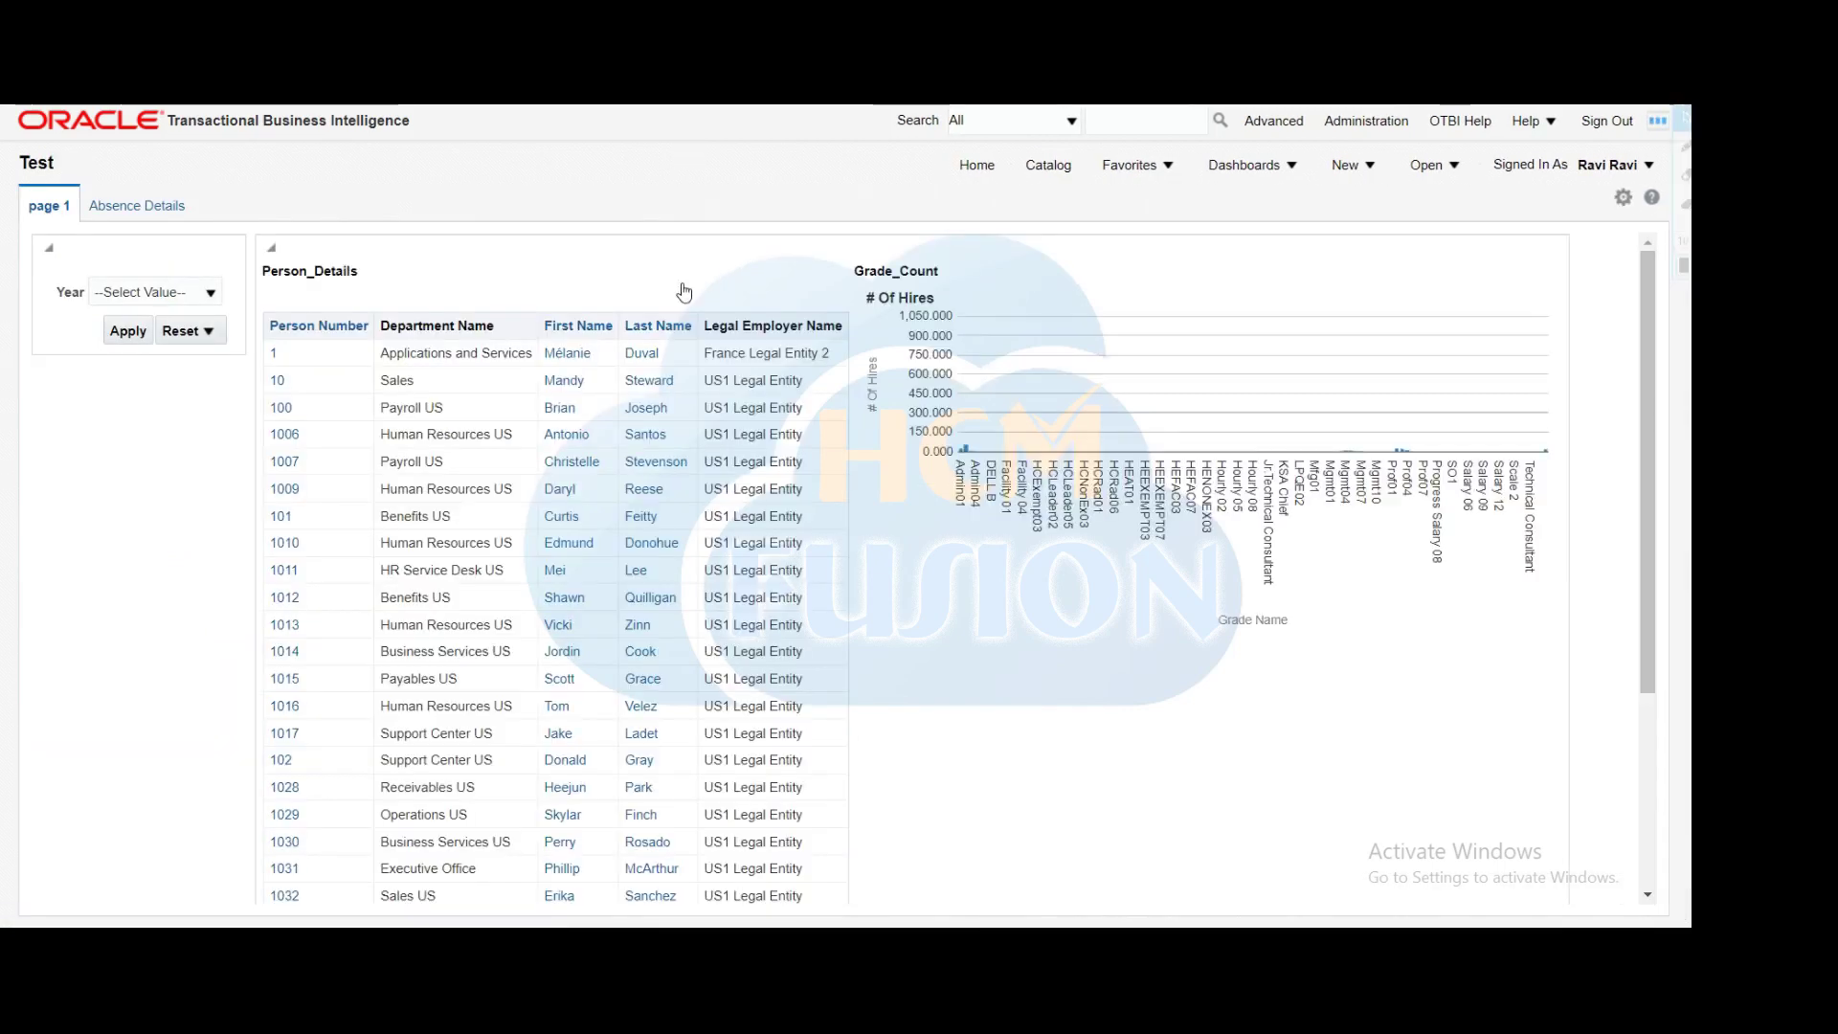
# Step: On the Absence Details page, set the Year prompt to 2012 and apply it
pyautogui.click(153, 208)
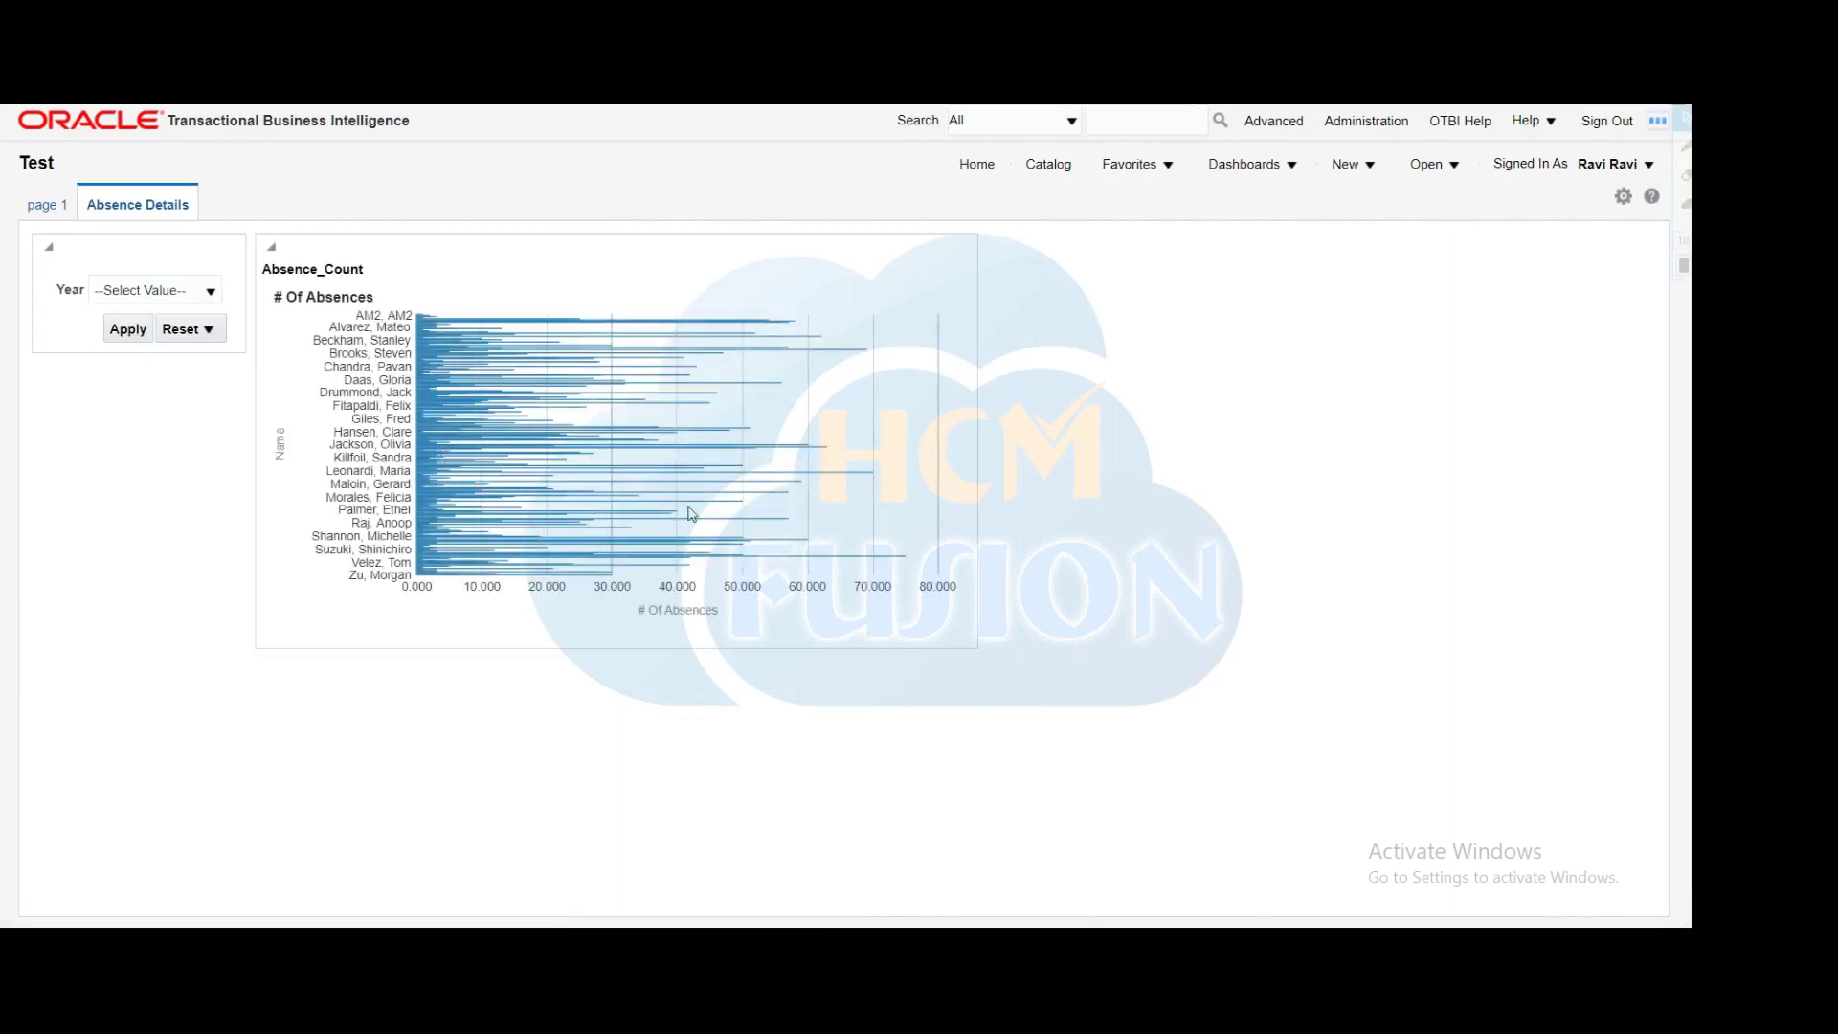
pyautogui.click(209, 291)
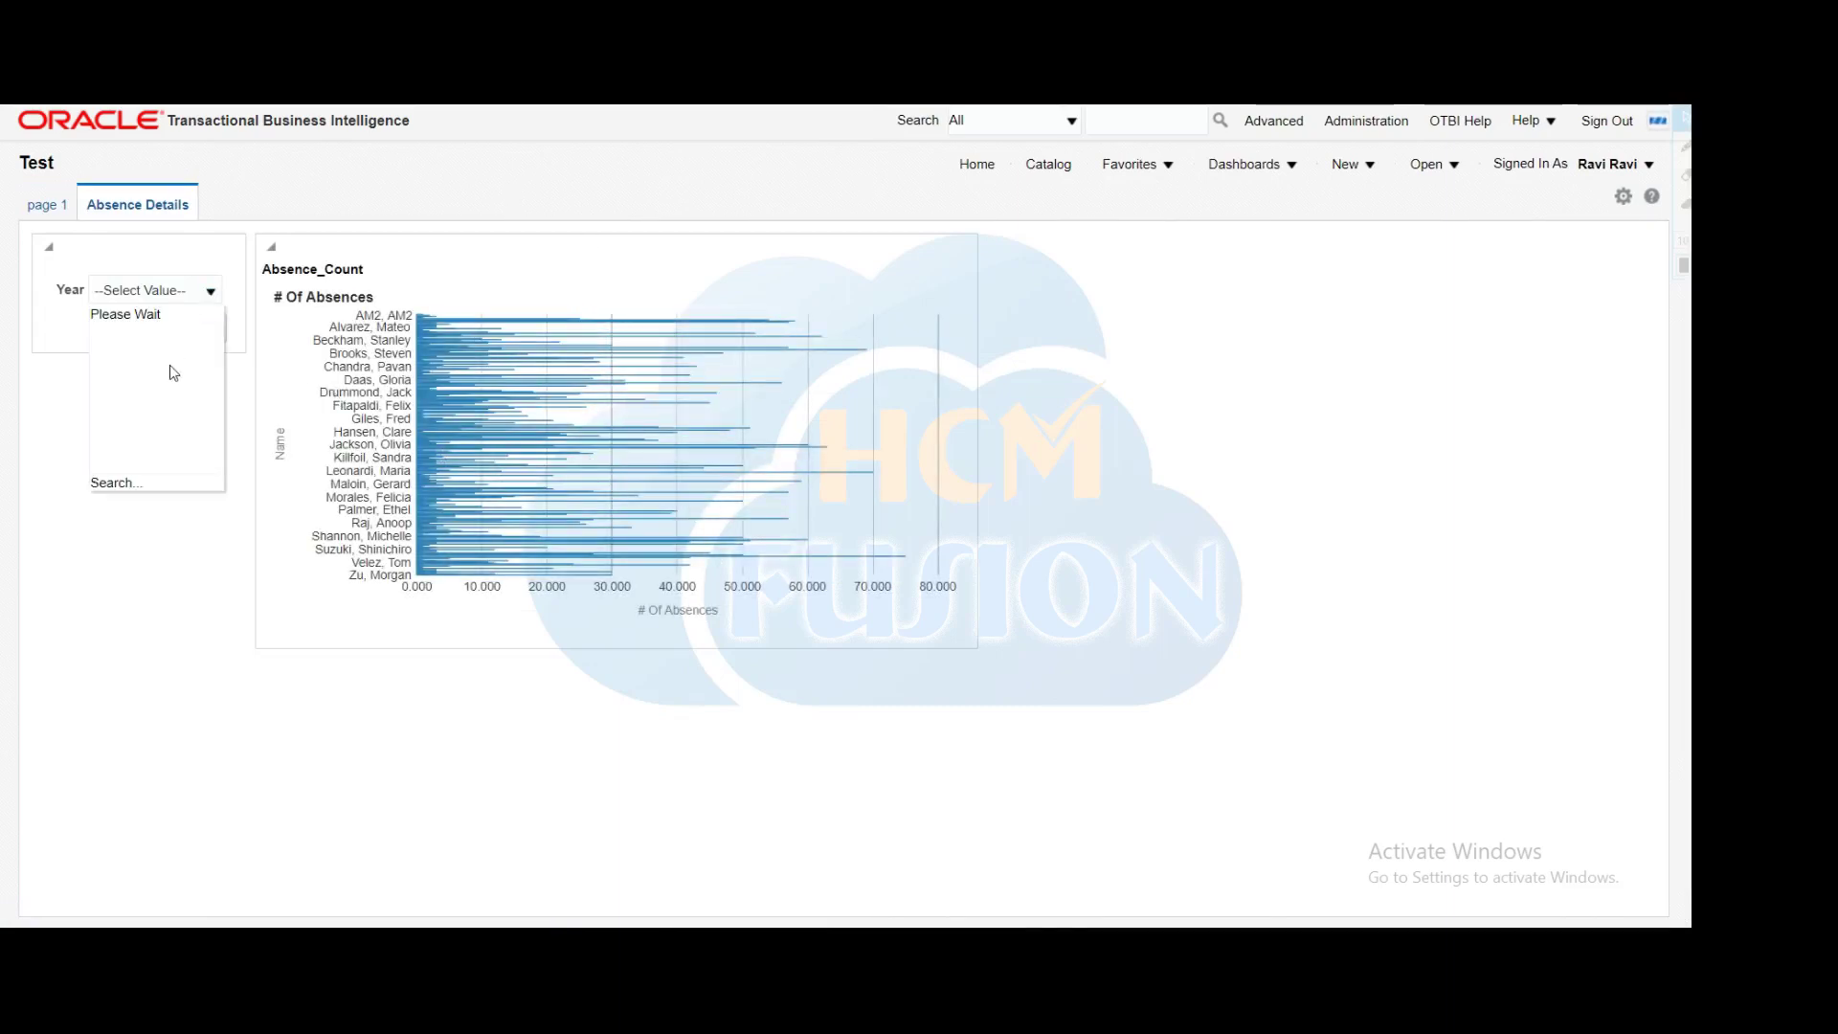
pyautogui.scroll(-15, 163, 374)
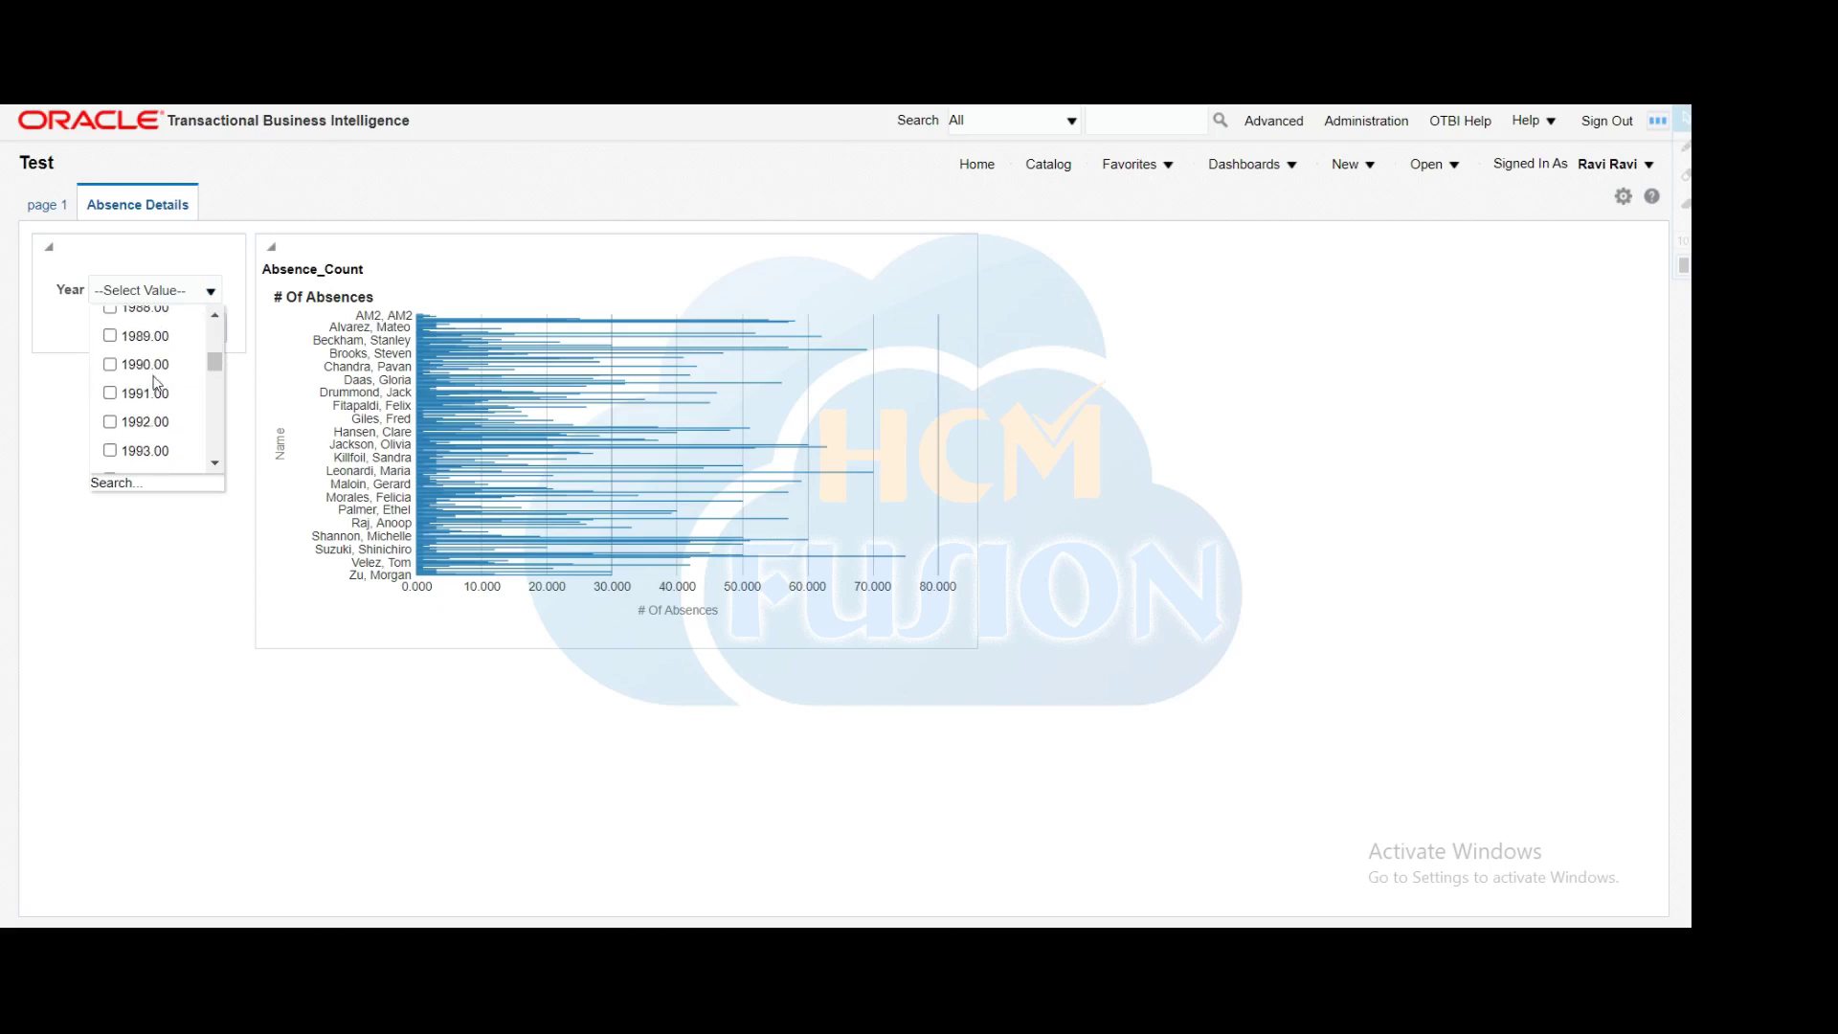
pyautogui.click(110, 331)
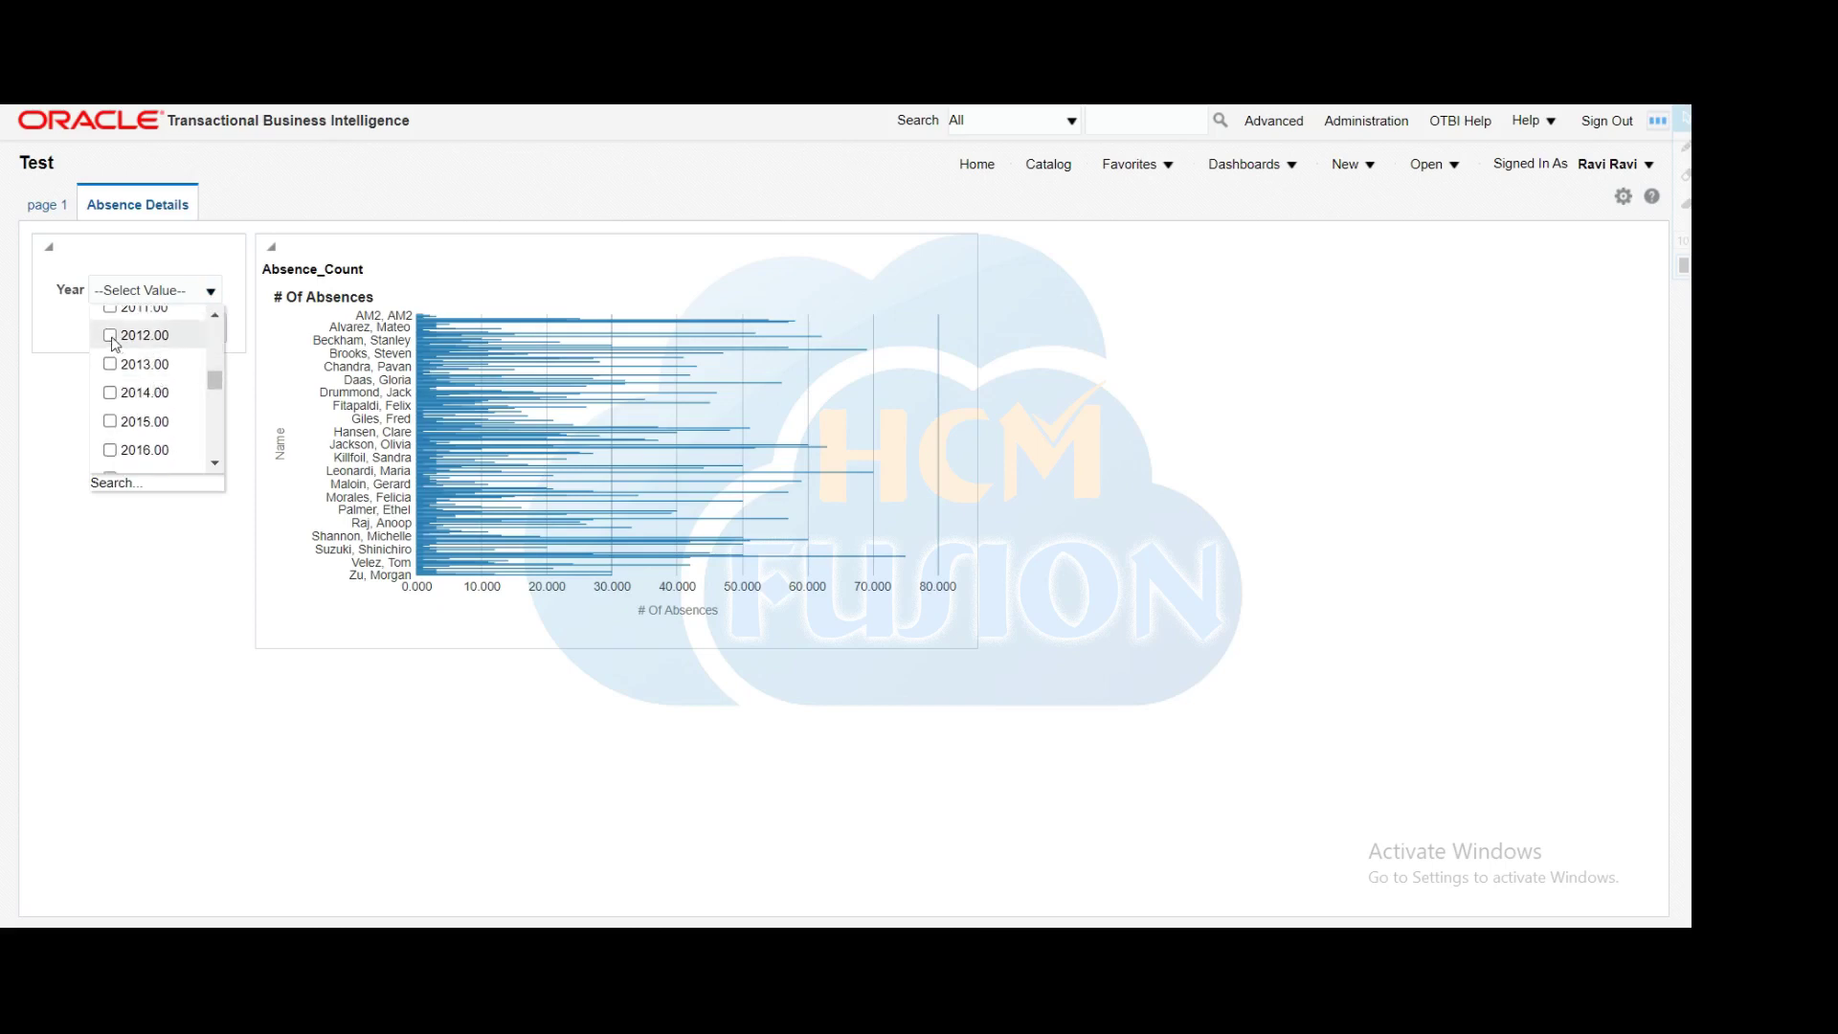
pyautogui.click(127, 328)
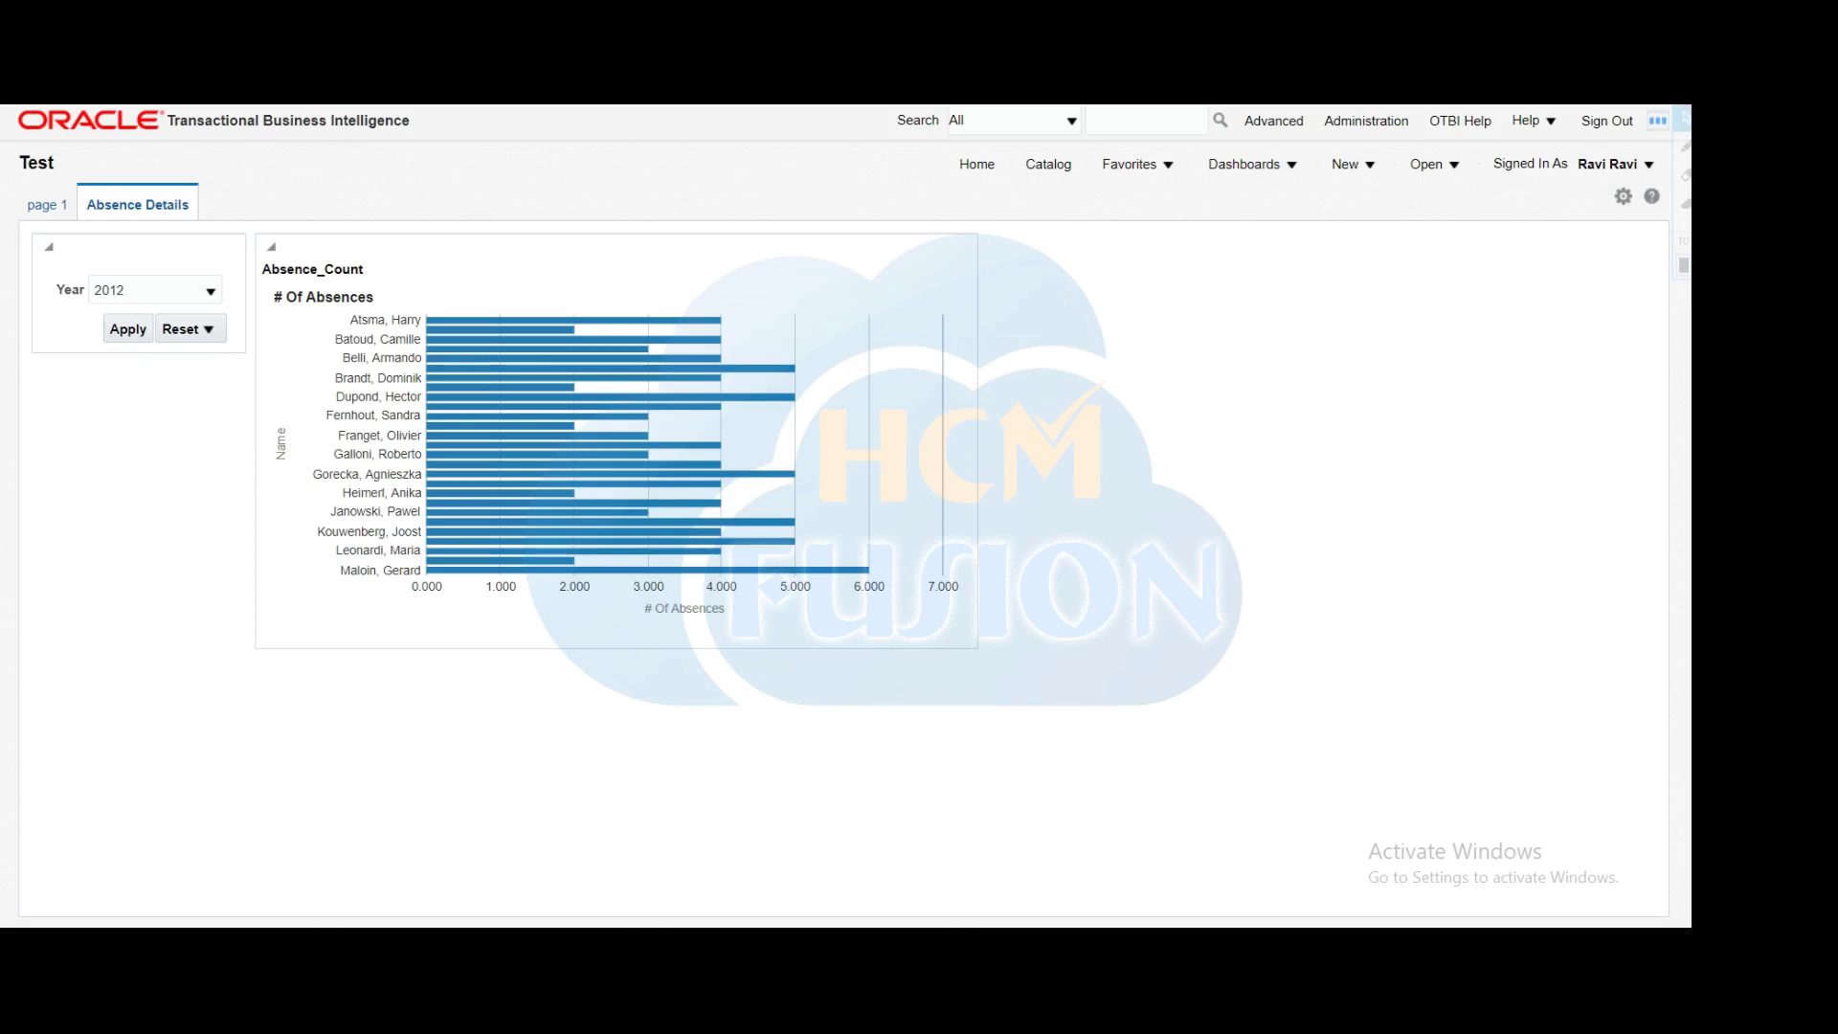
pyautogui.hotkey('alt', 'Tab')
# Step: Change the last note line to 'COuntry wise count as well' and return to OTBI
pyautogui.press('Left')
pyautogui.hotkey('ctrl', 'shift', 'Left')
pyautogui.hotkey('ctrl', 'shift', 'Left')
pyautogui.hotkey('ctrl', 'shift', 'Left')
pyautogui.hotkey('ctrl', 'shift', 'Left')
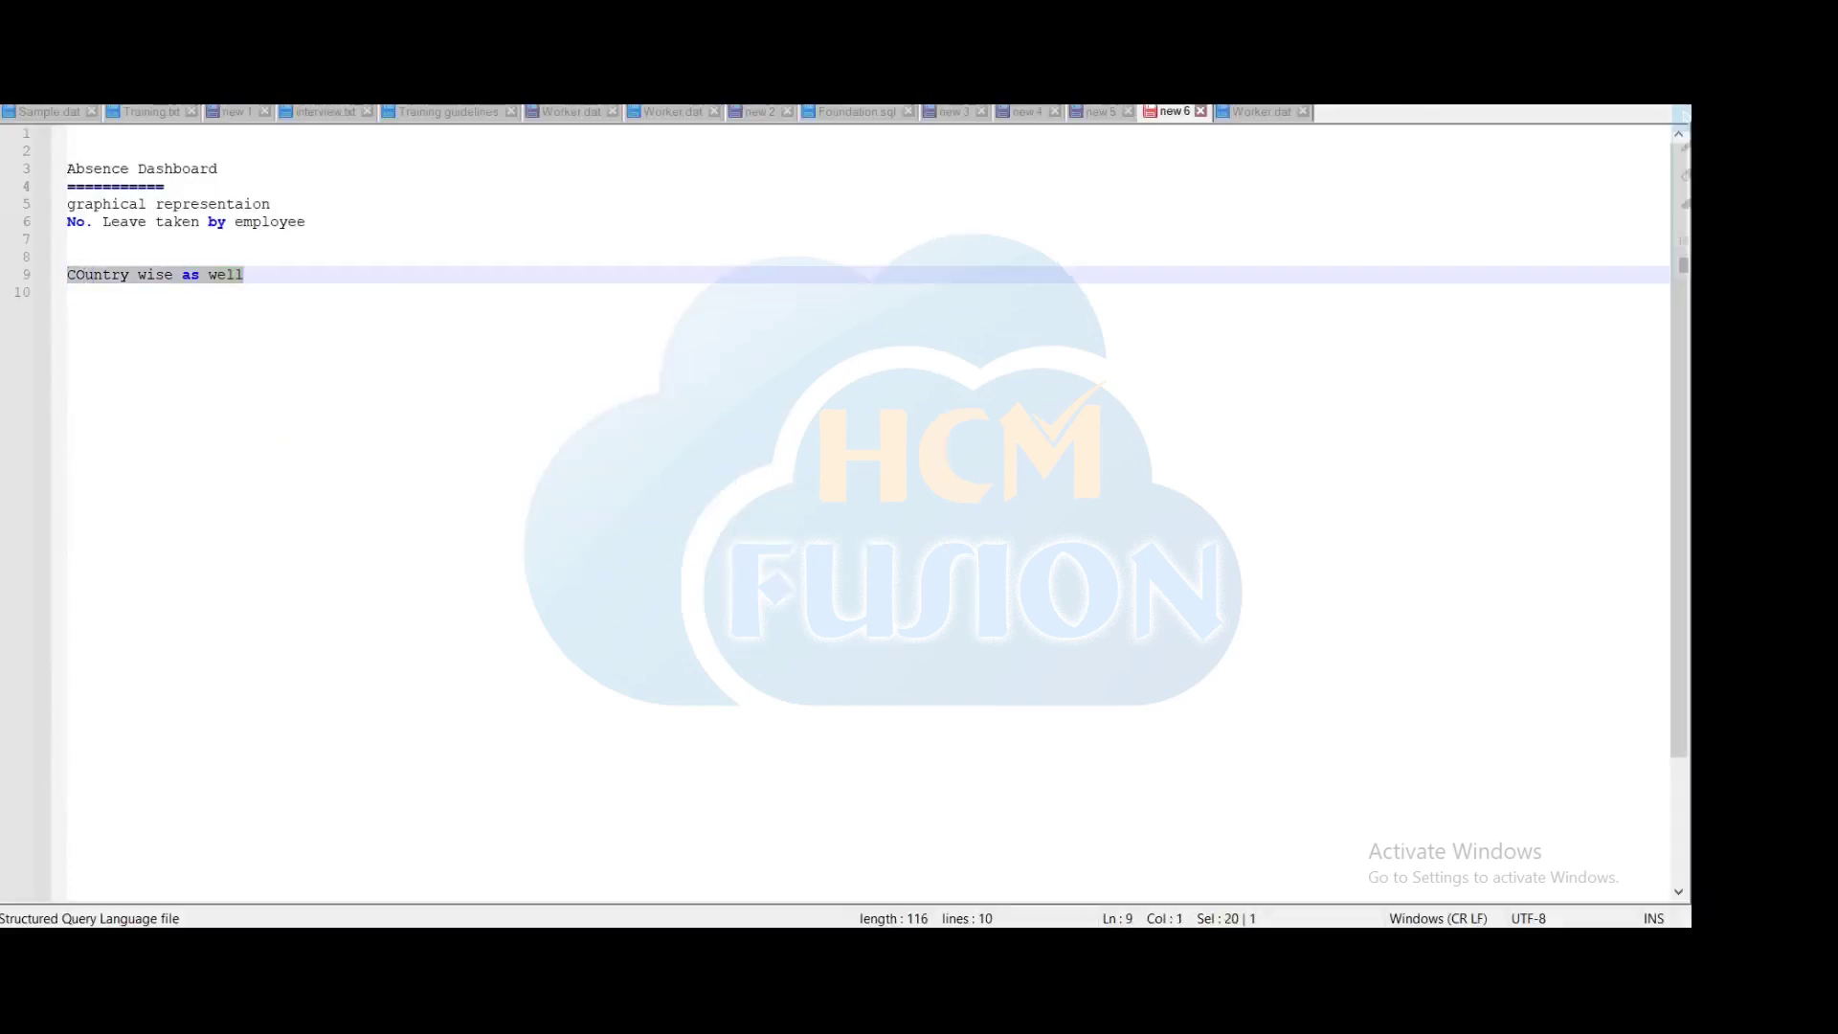
pyautogui.click(173, 277)
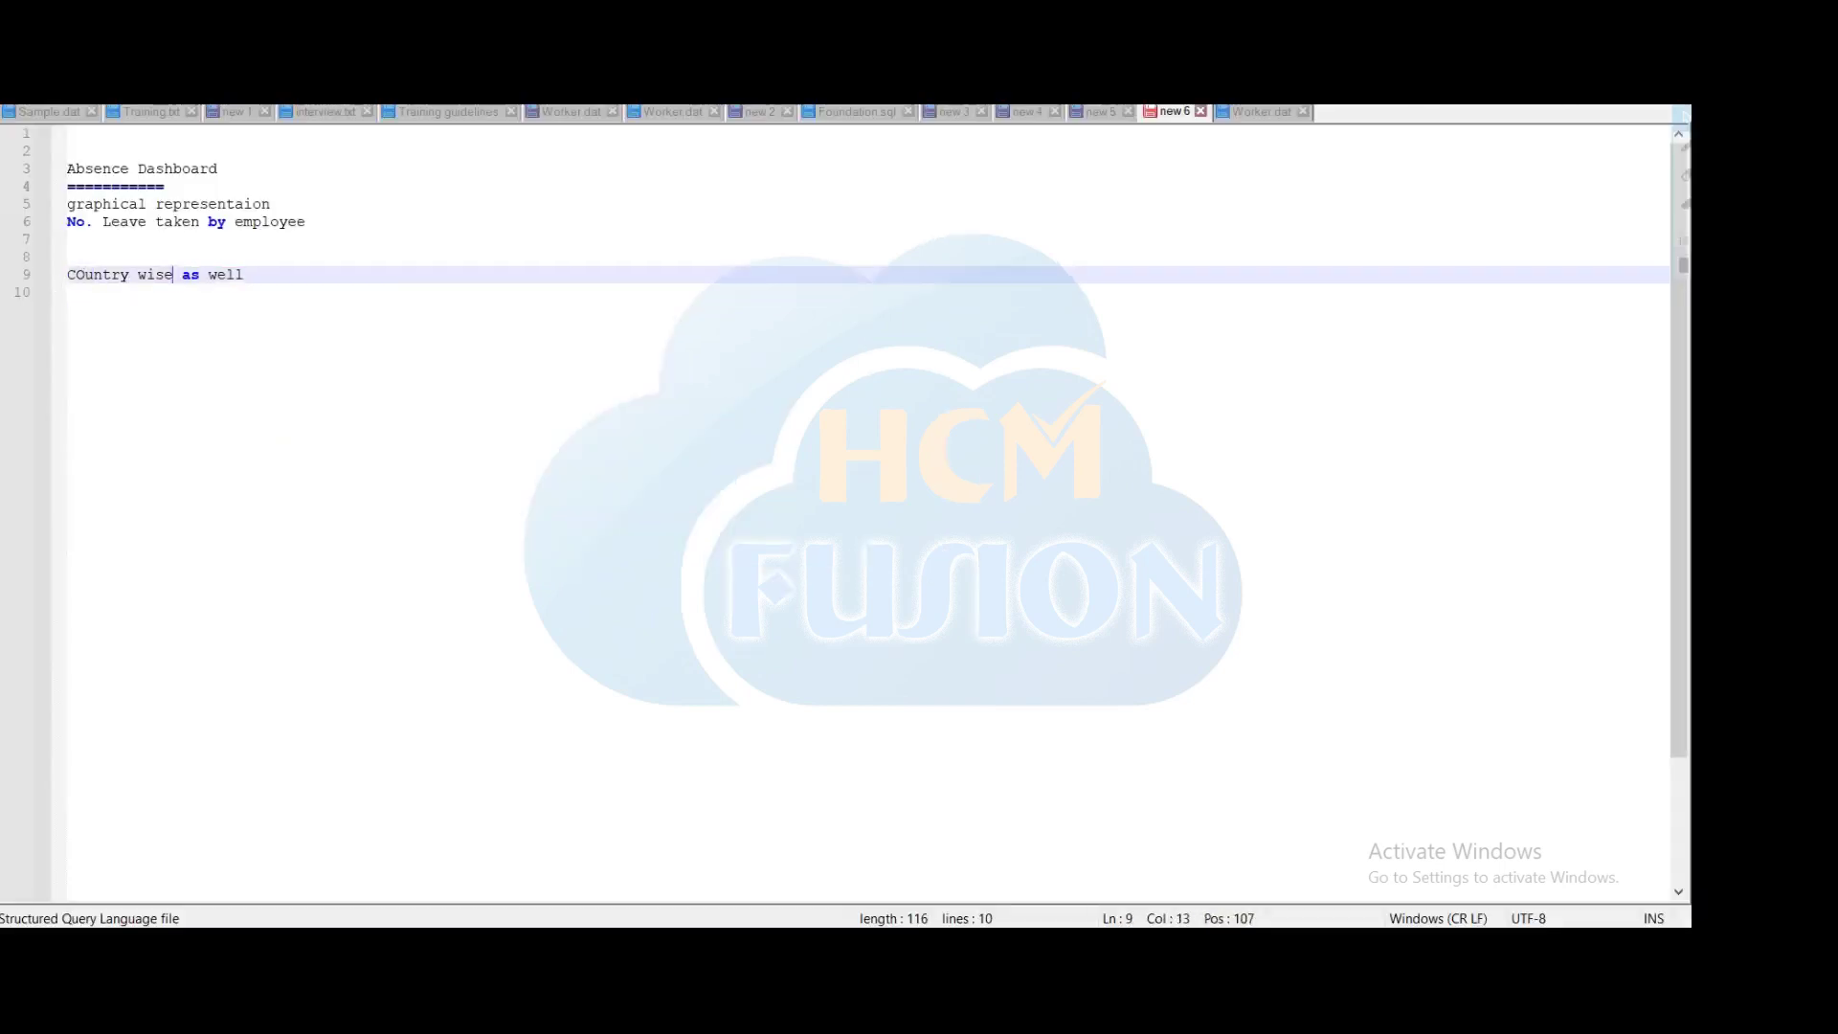
pyautogui.write('count')
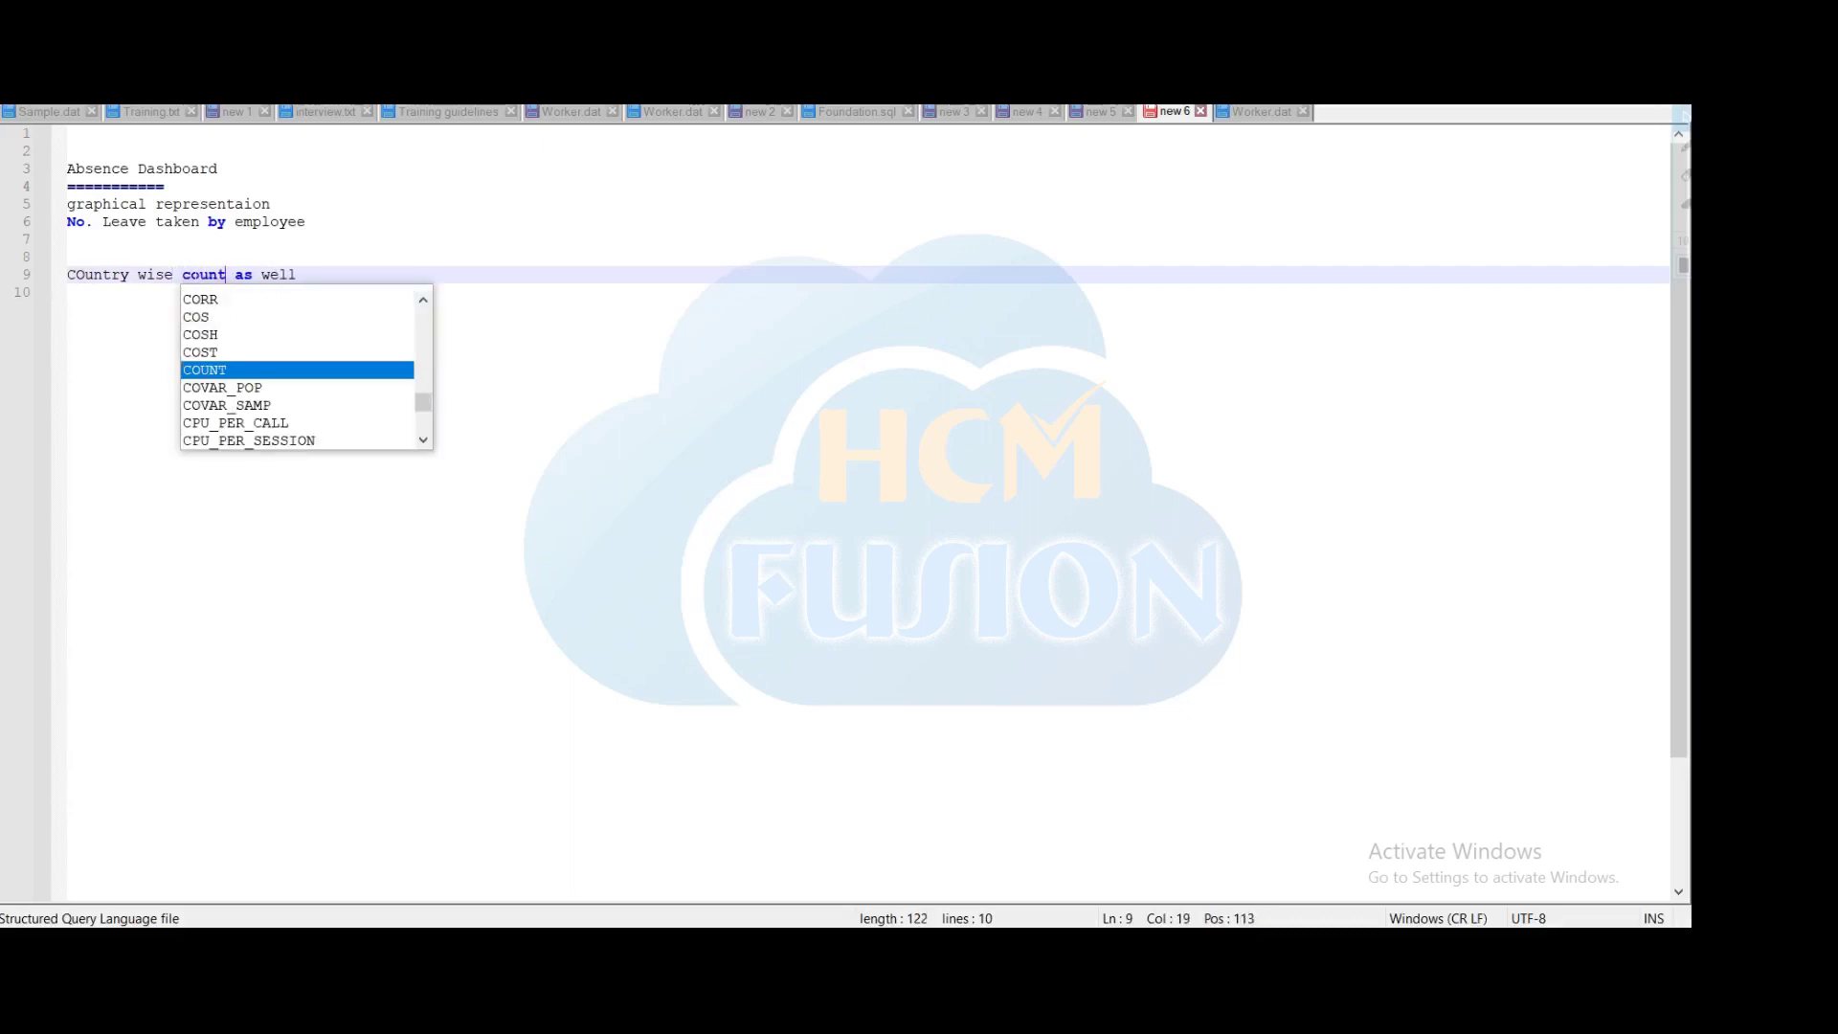
pyautogui.press('Escape')
pyautogui.hotkey('alt', 'Tab')
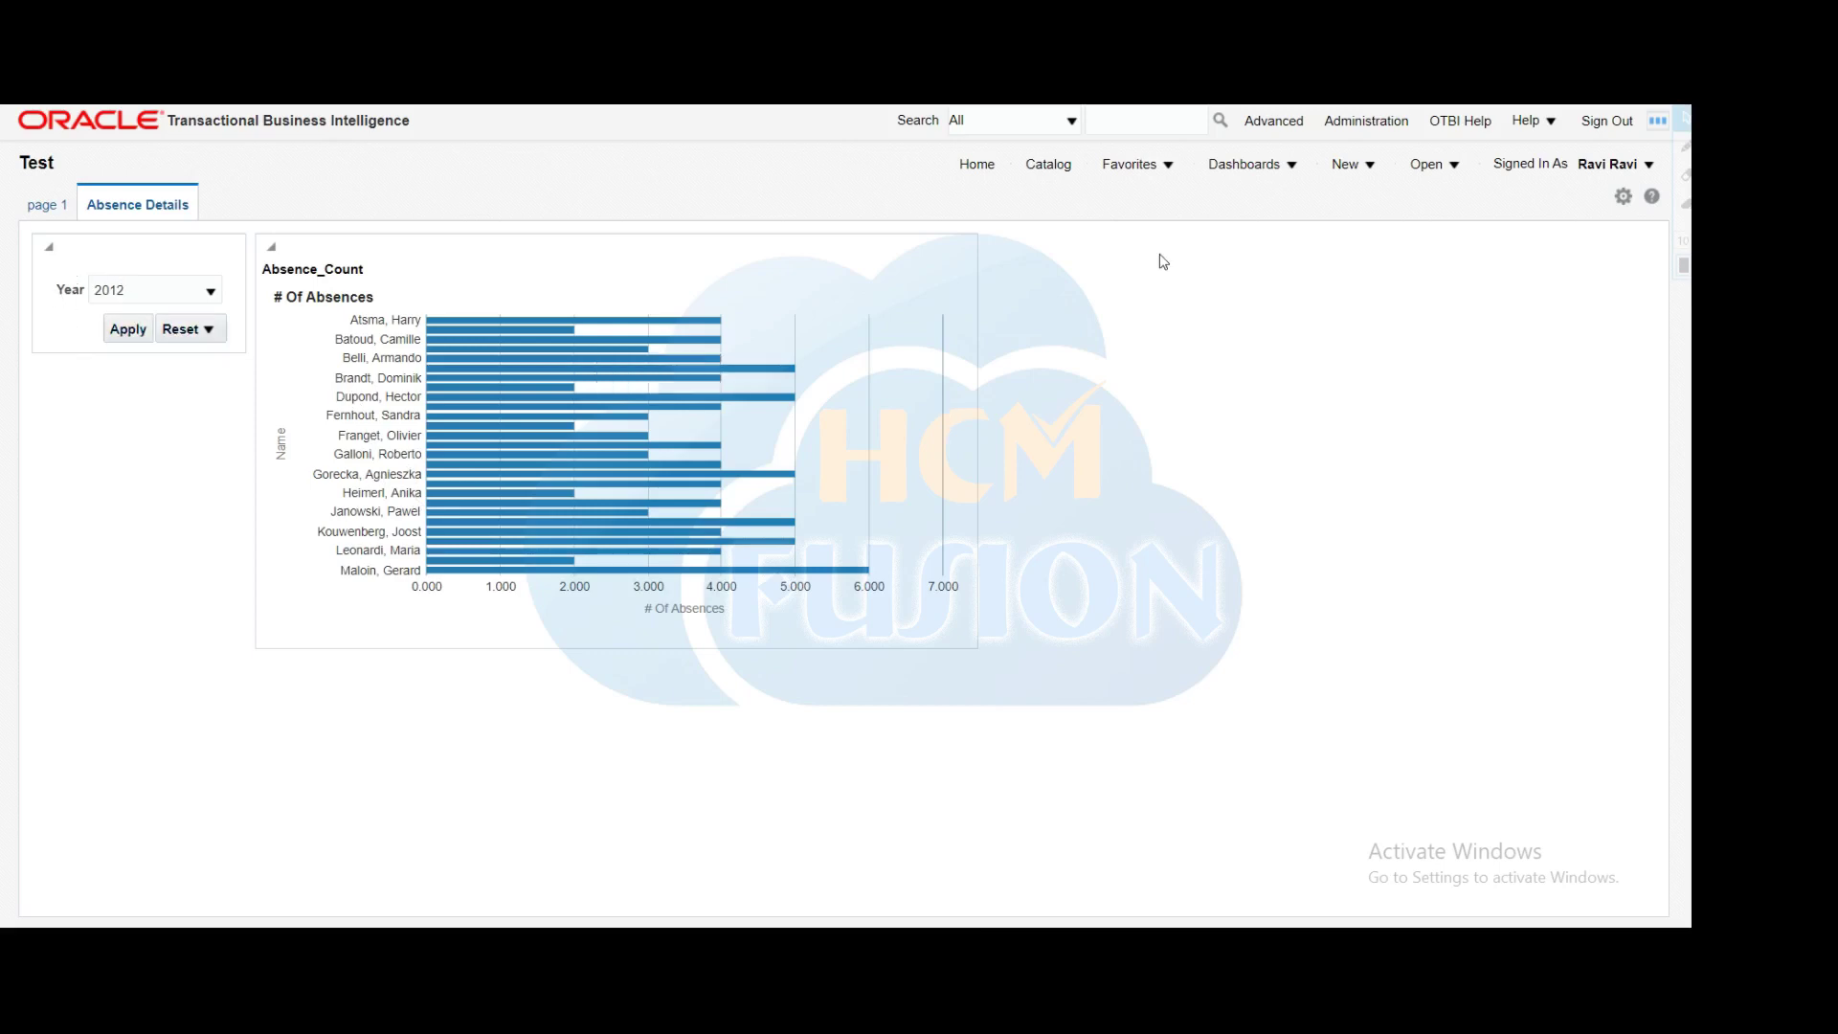
# Step: Open Year_Prompt from the XXTEST catalog folder in the prompt editor
pyautogui.click(1057, 168)
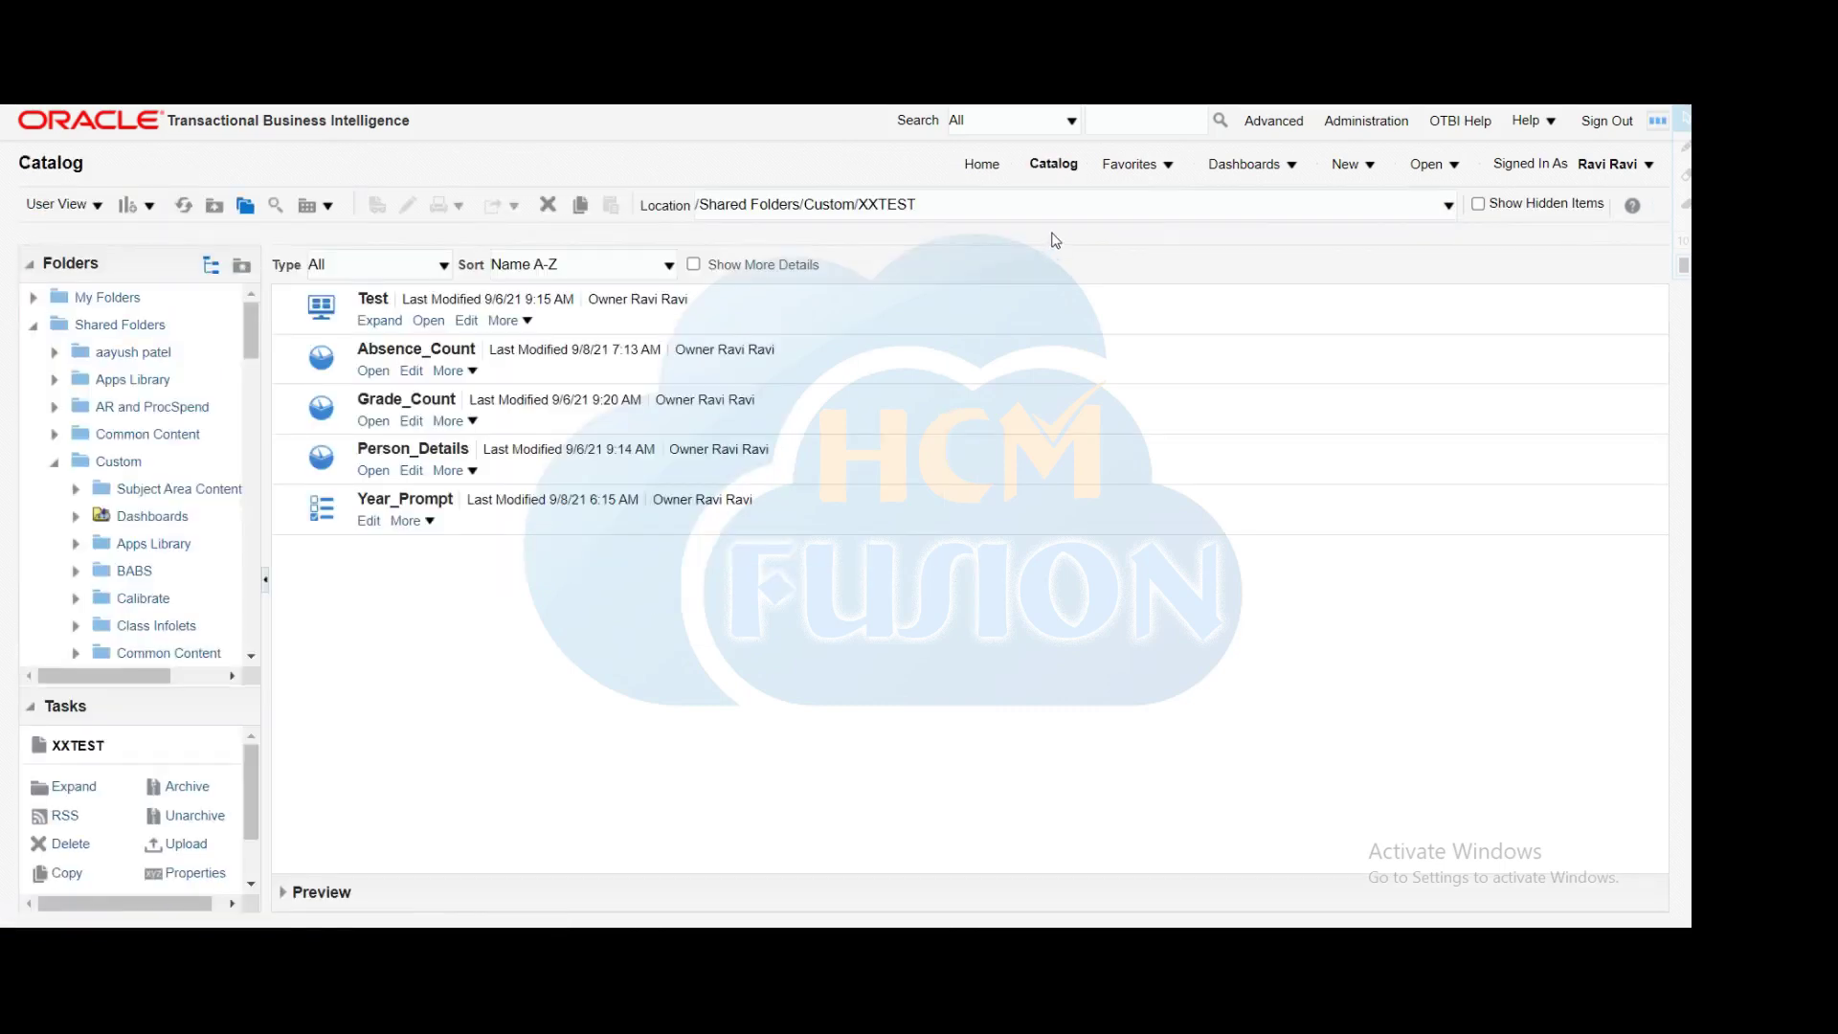
pyautogui.click(369, 521)
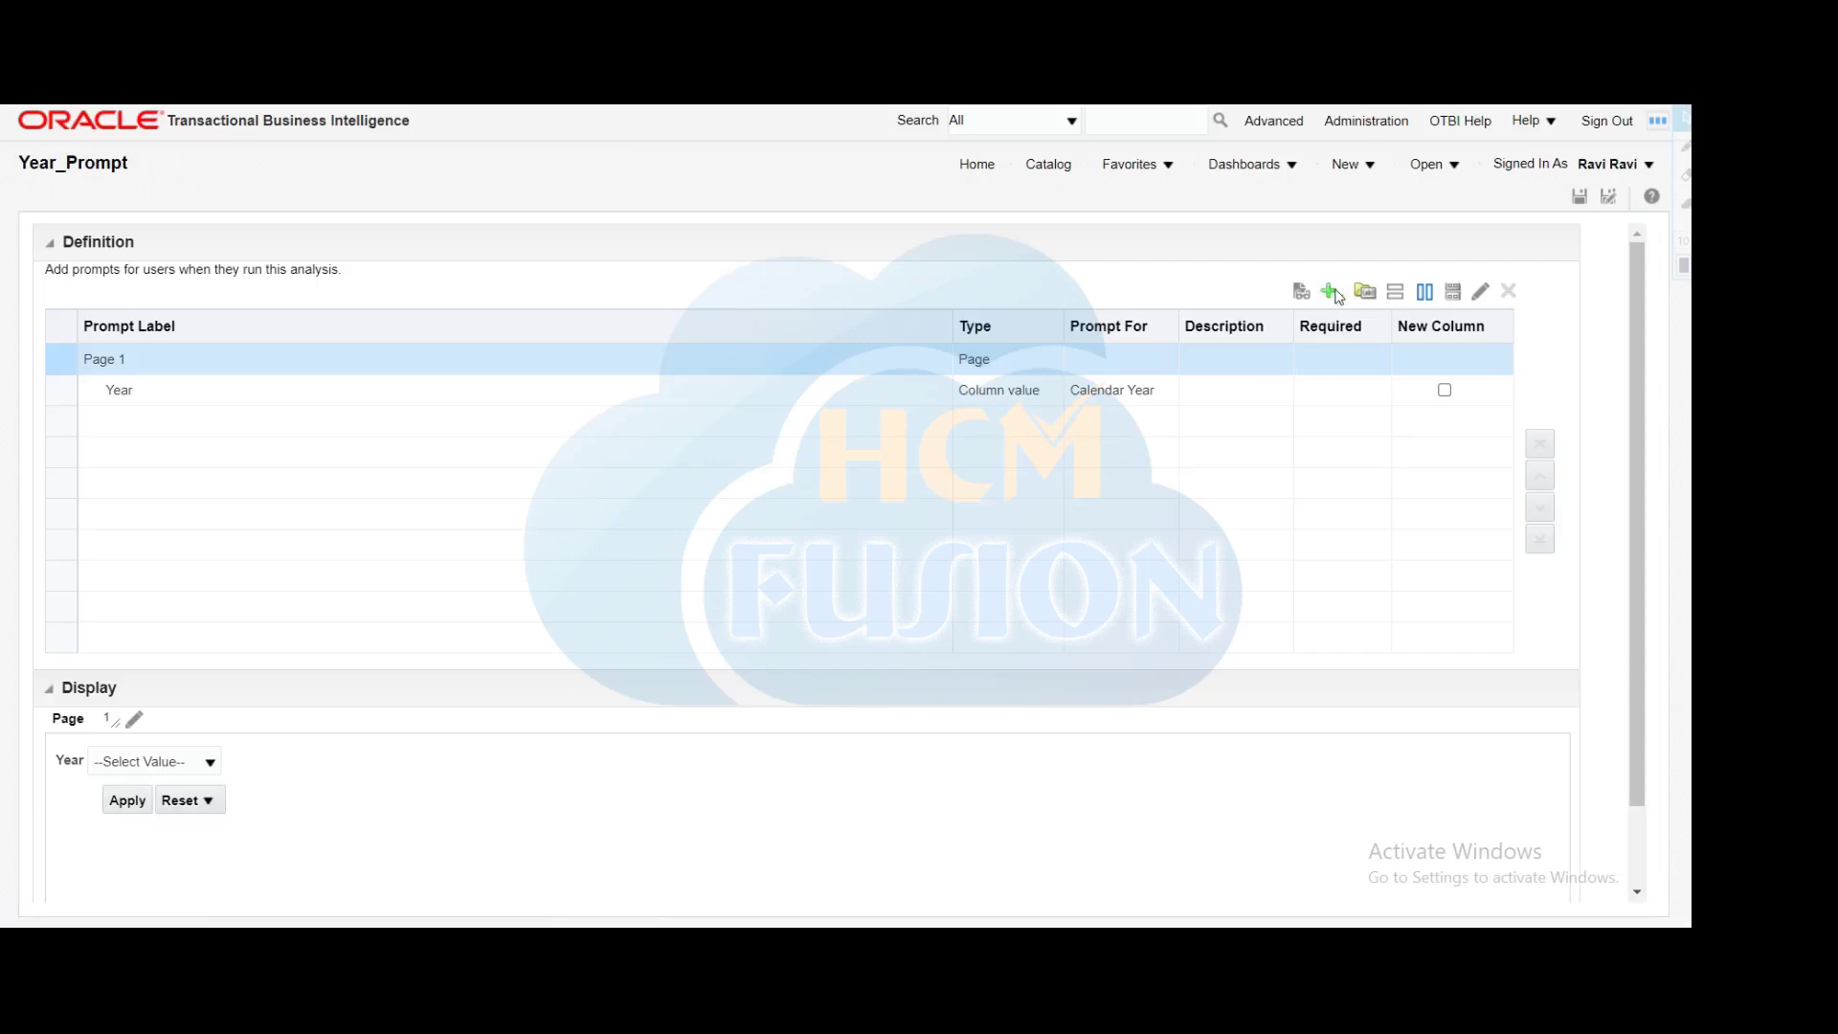
# Step: Start a new column prompt in Year_Prompt based on the Country column
pyautogui.click(1333, 293)
pyautogui.click(1355, 317)
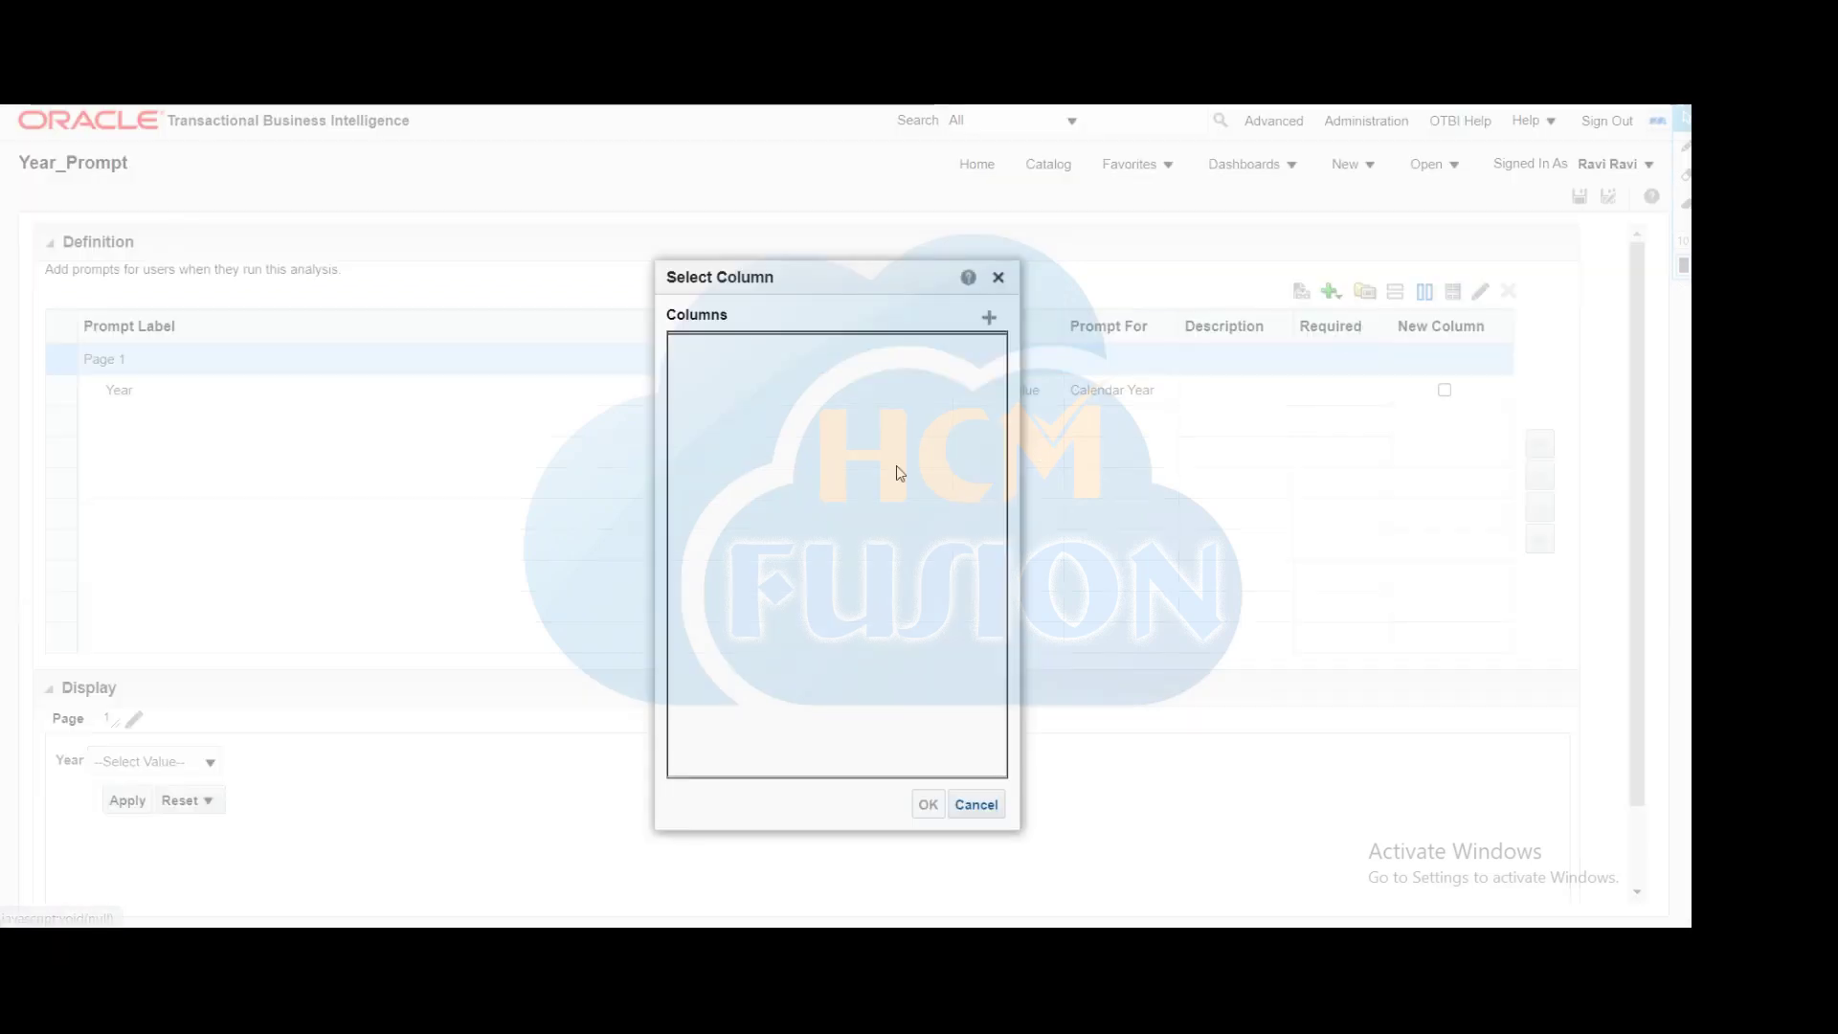
pyautogui.scroll(-2, 816, 540)
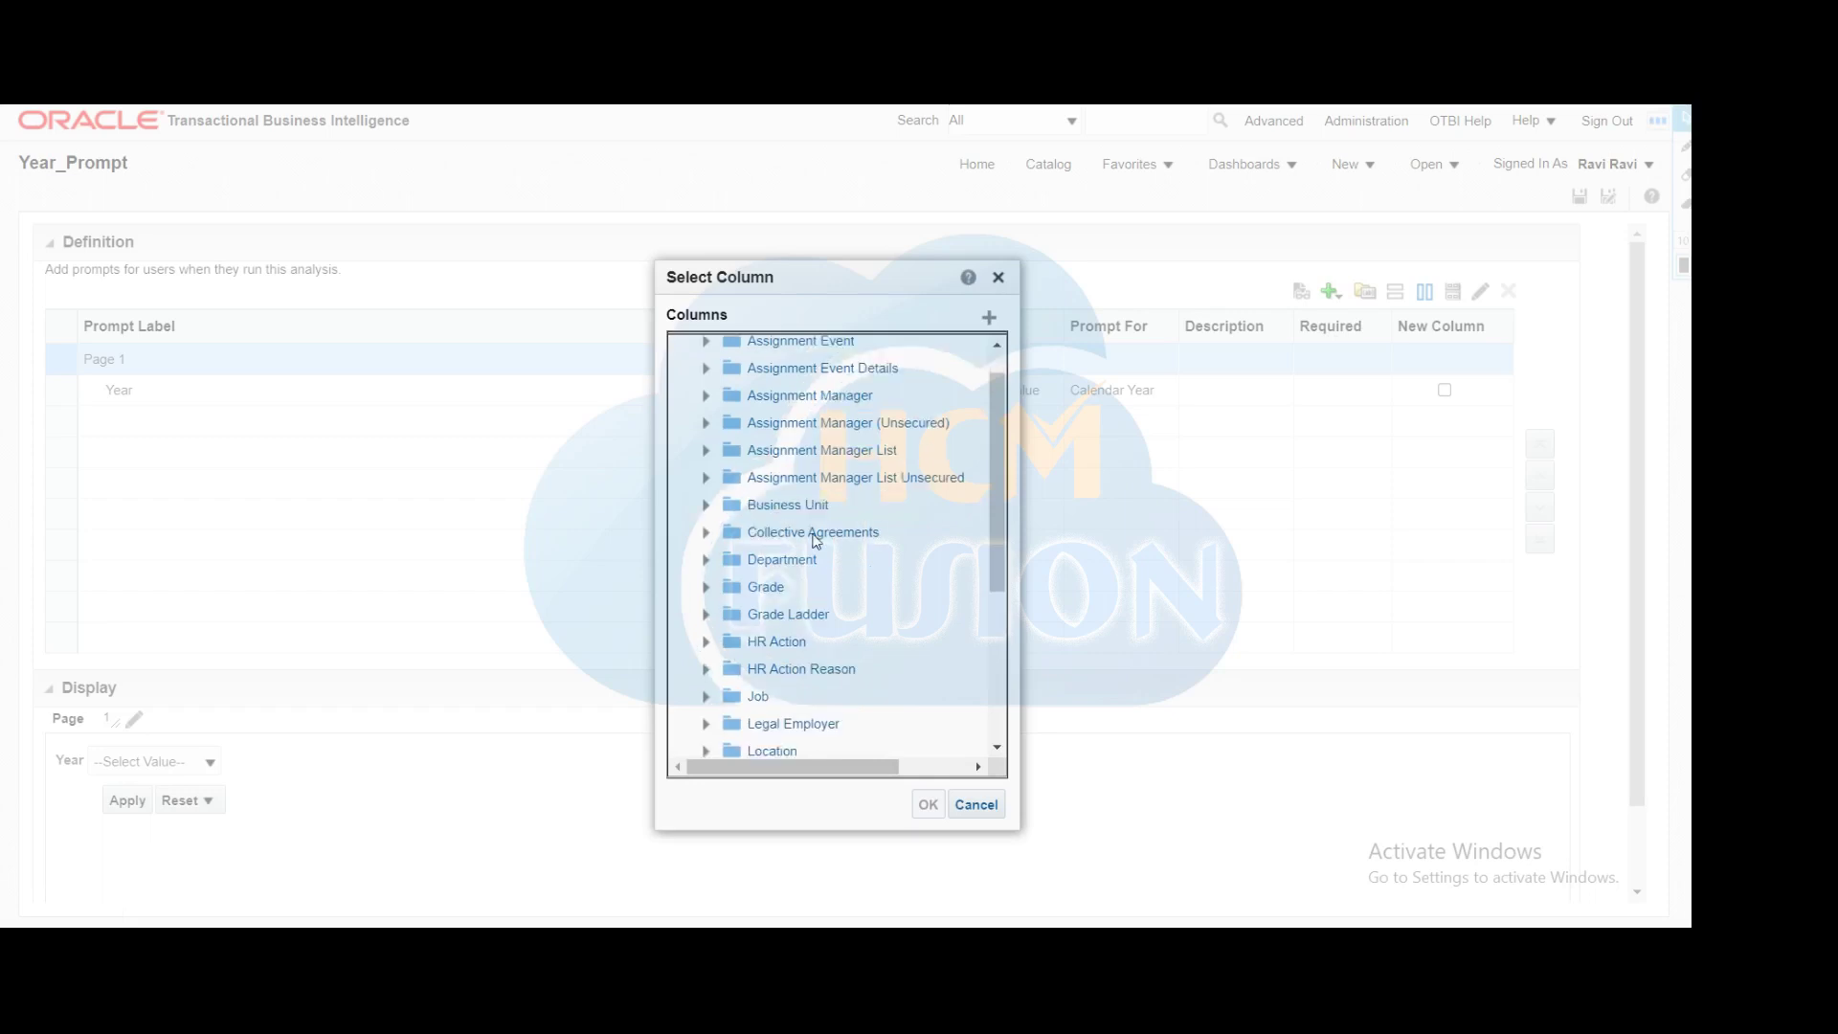
pyautogui.scroll(-1, 816, 540)
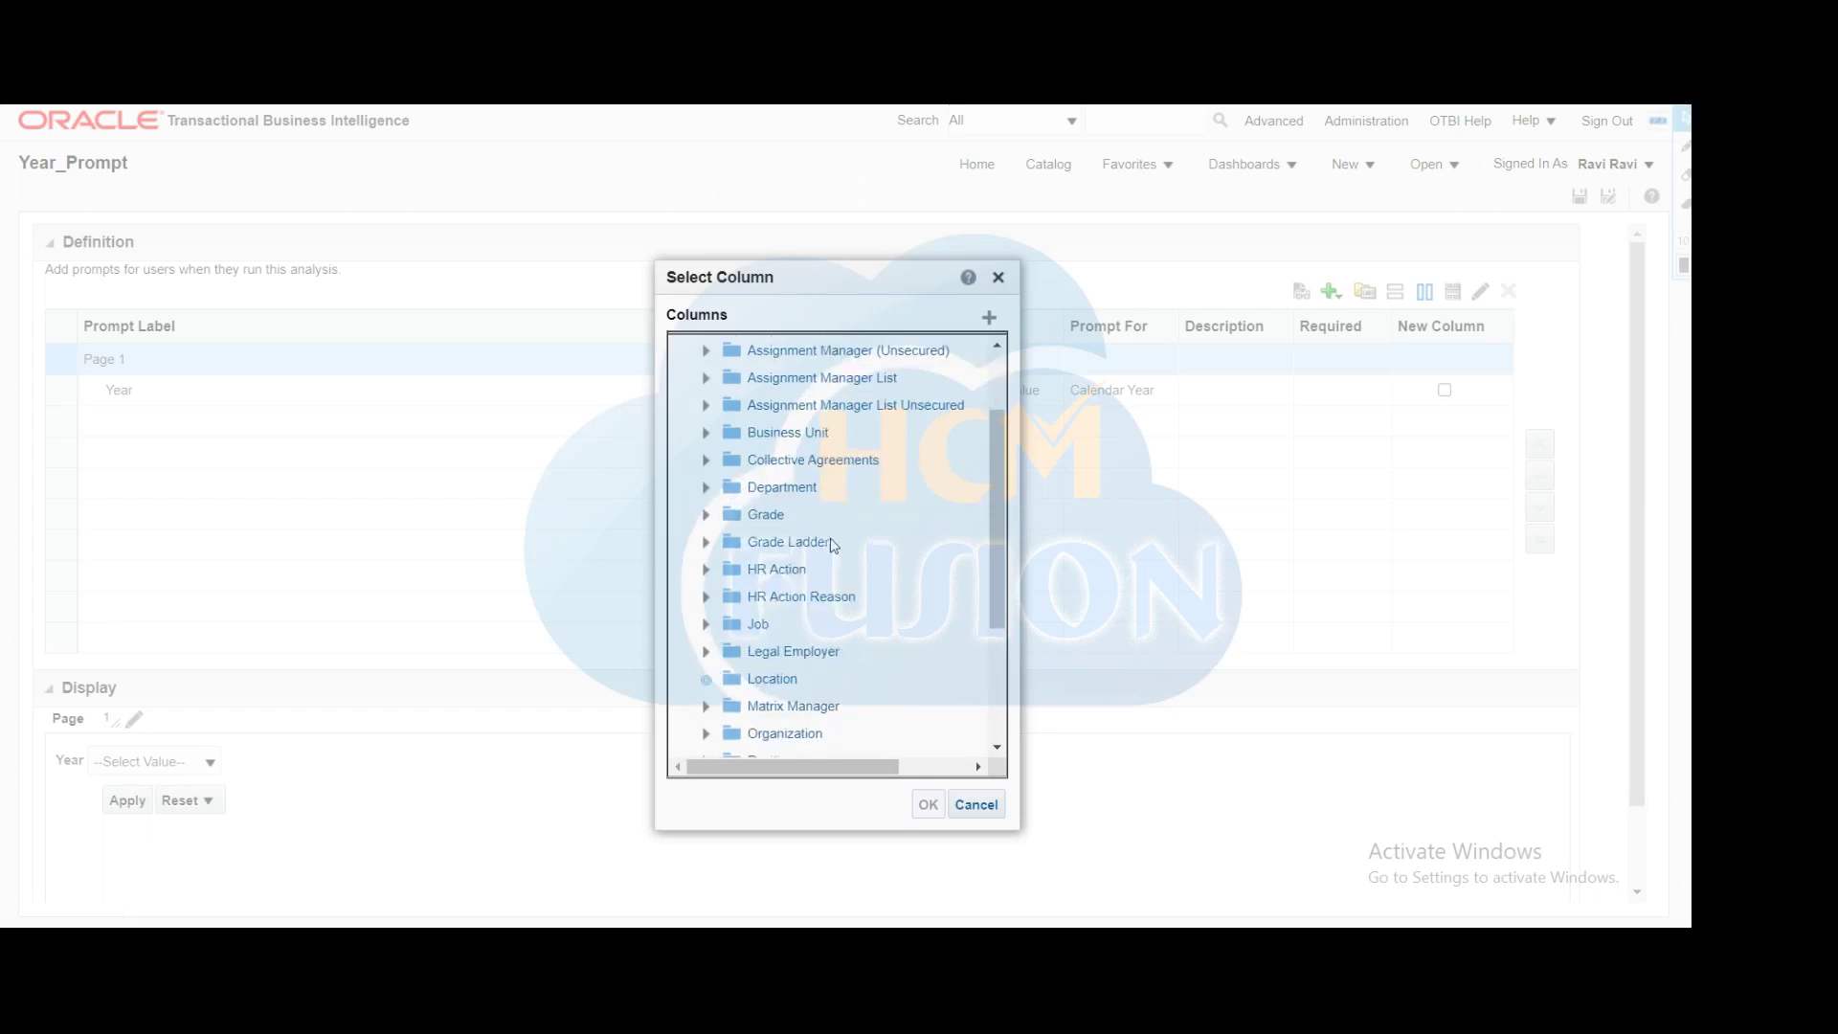
pyautogui.scroll(-8, 833, 544)
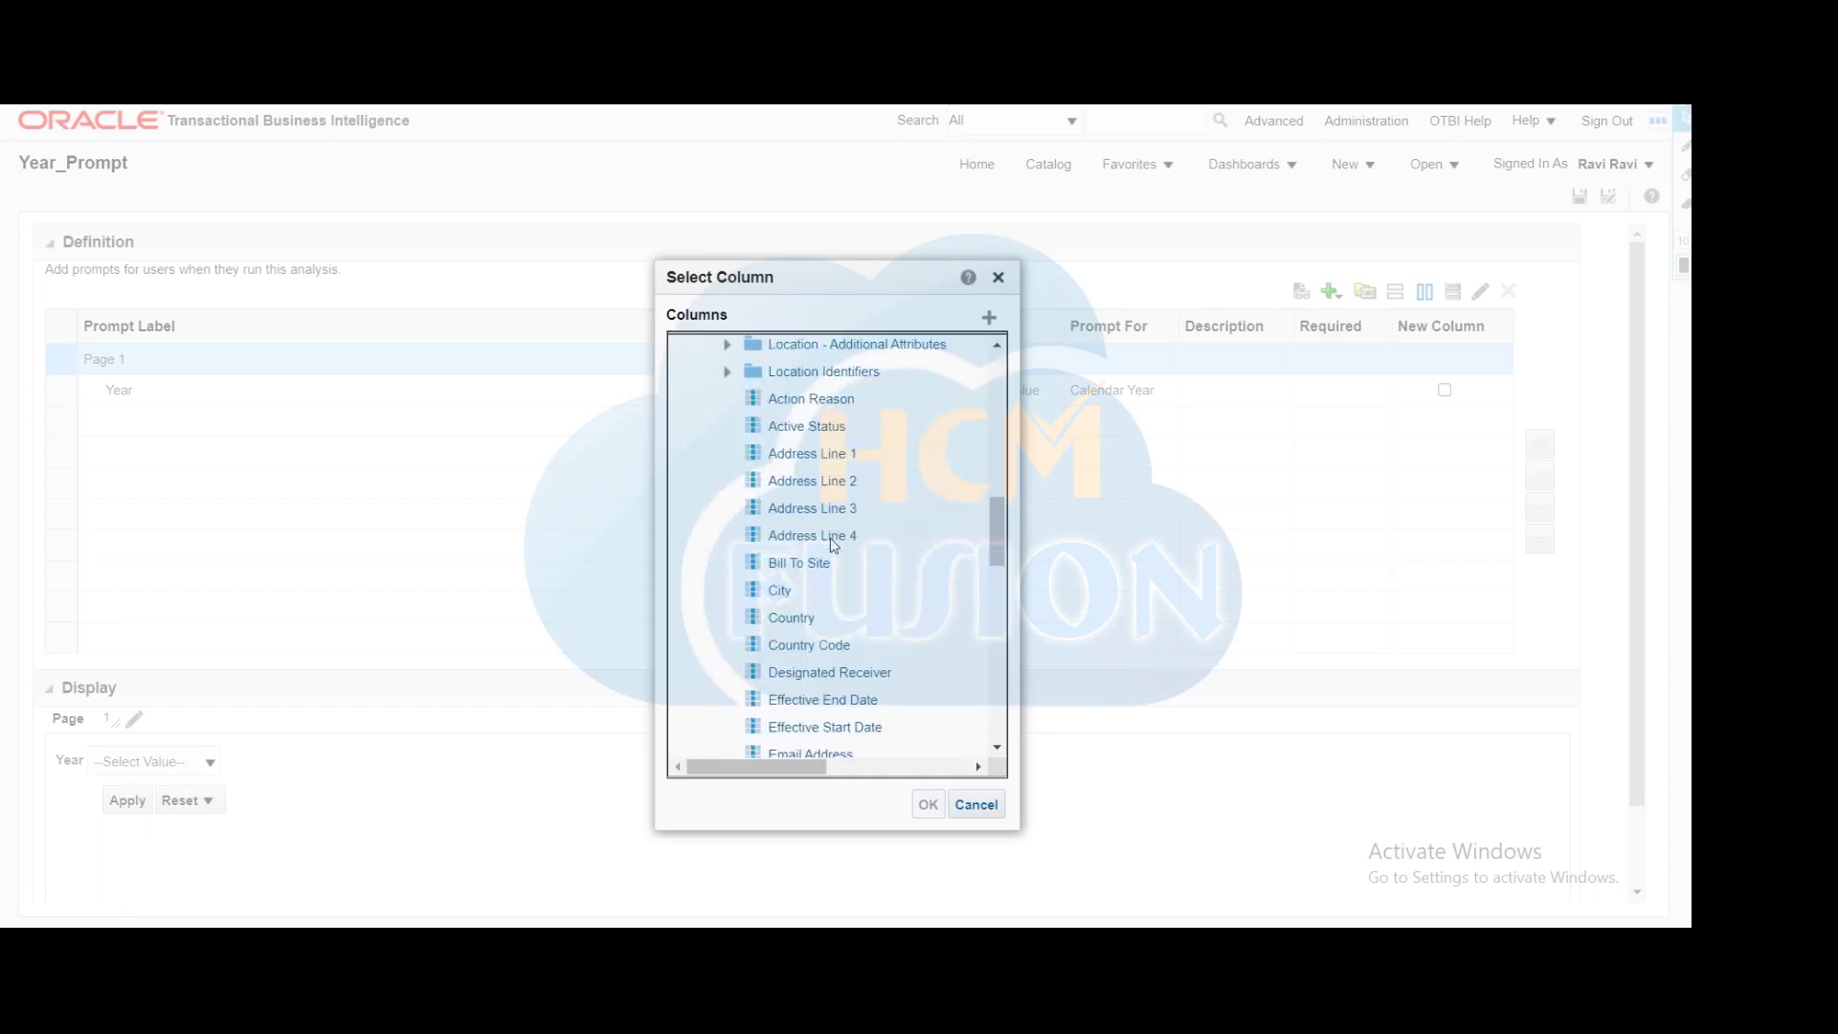
pyautogui.scroll(-4, 819, 601)
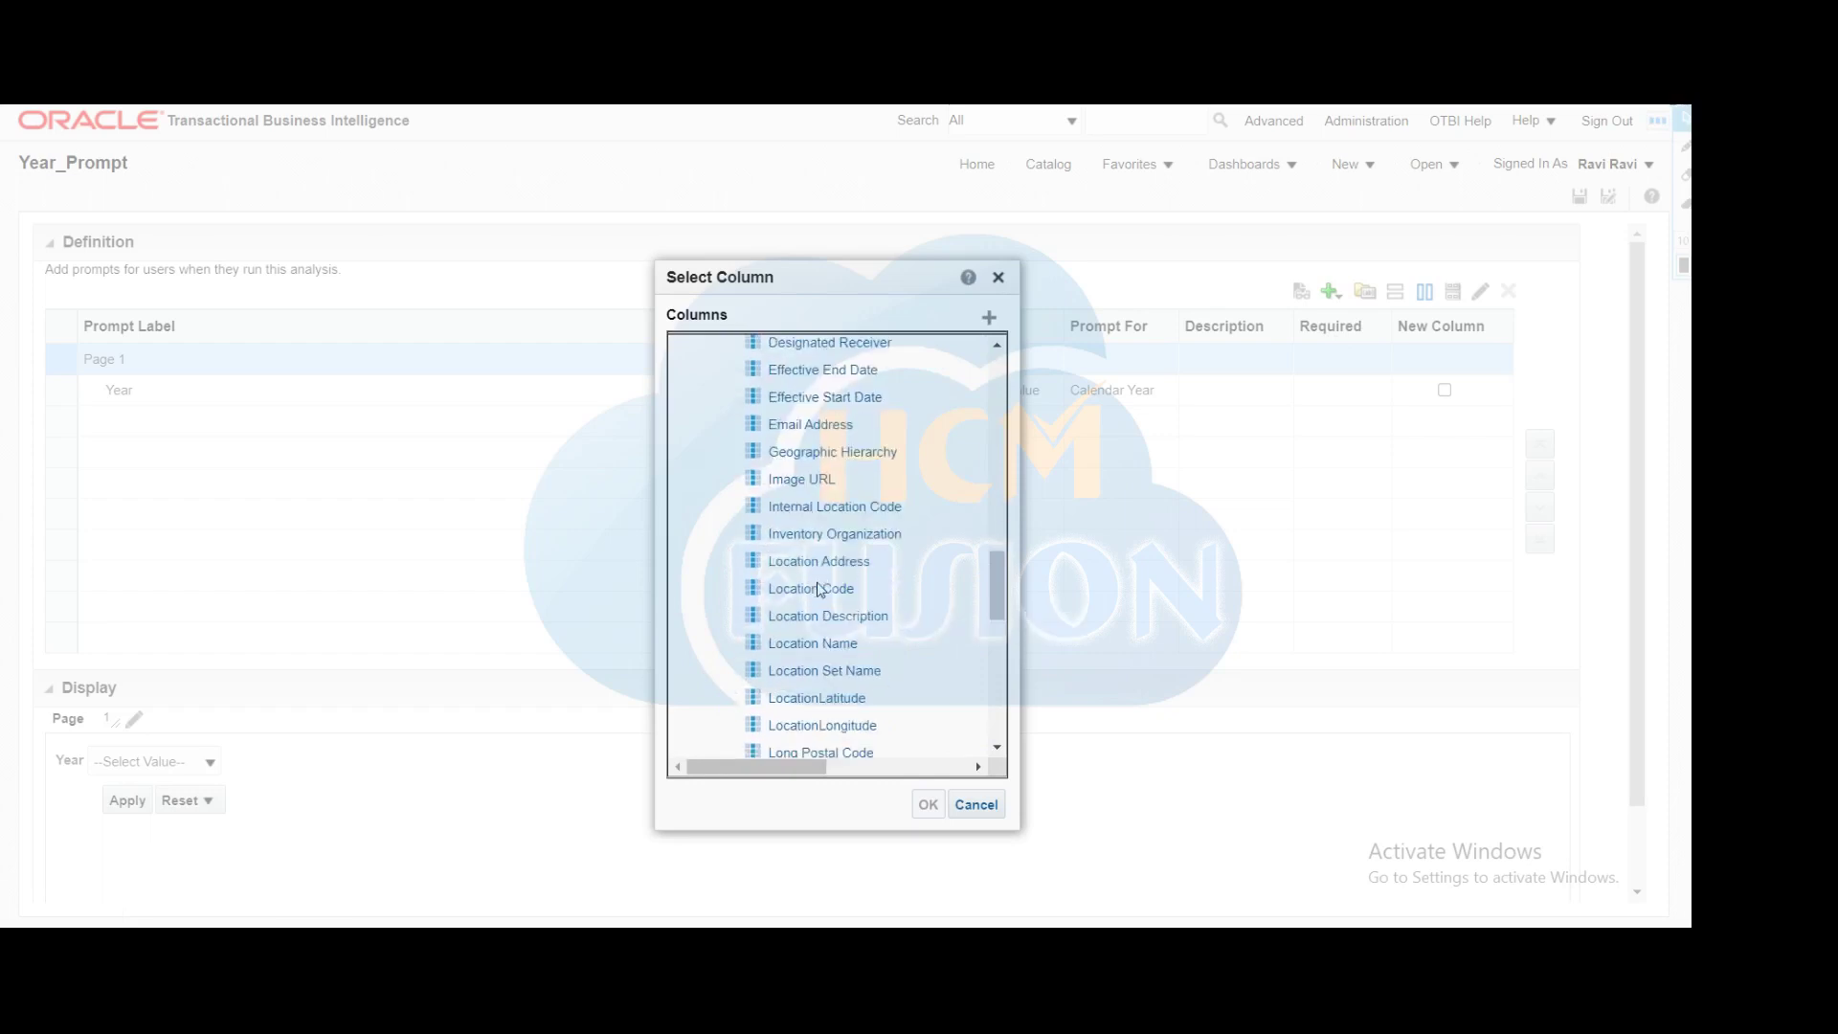
pyautogui.scroll(-8, 821, 592)
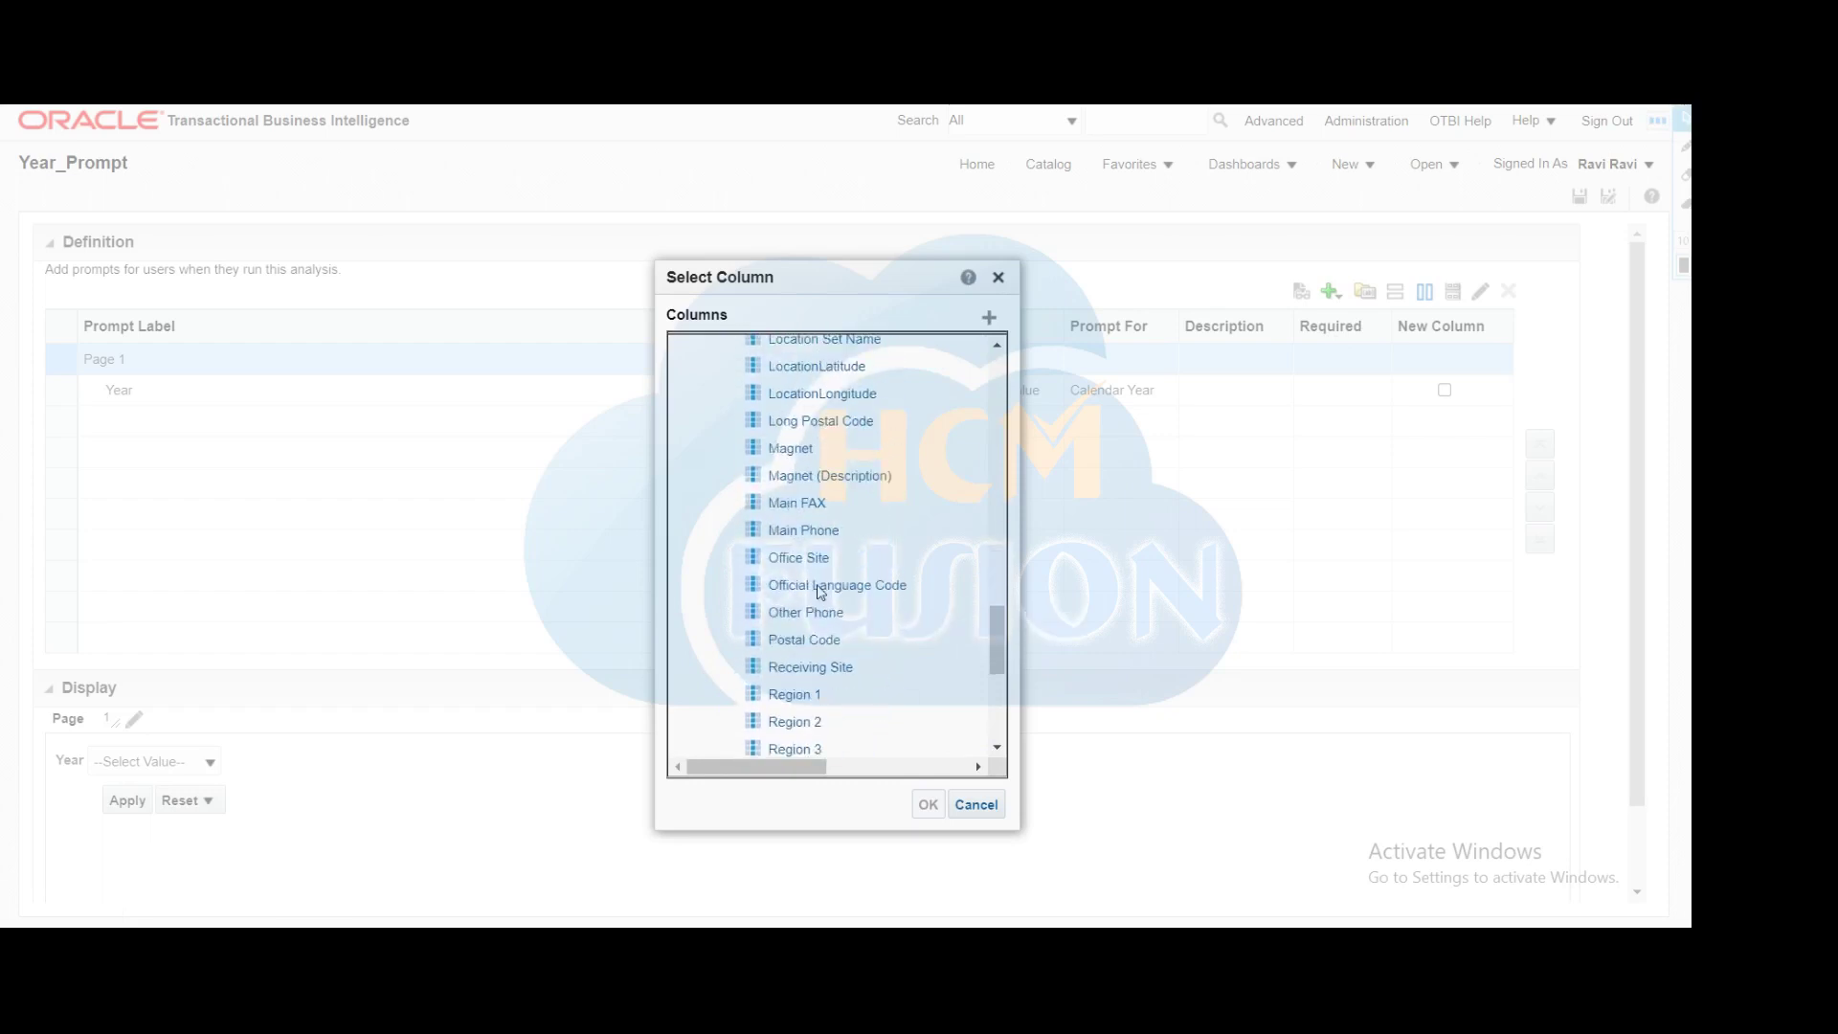
pyautogui.scroll(9, 820, 592)
pyautogui.scroll(3, 820, 592)
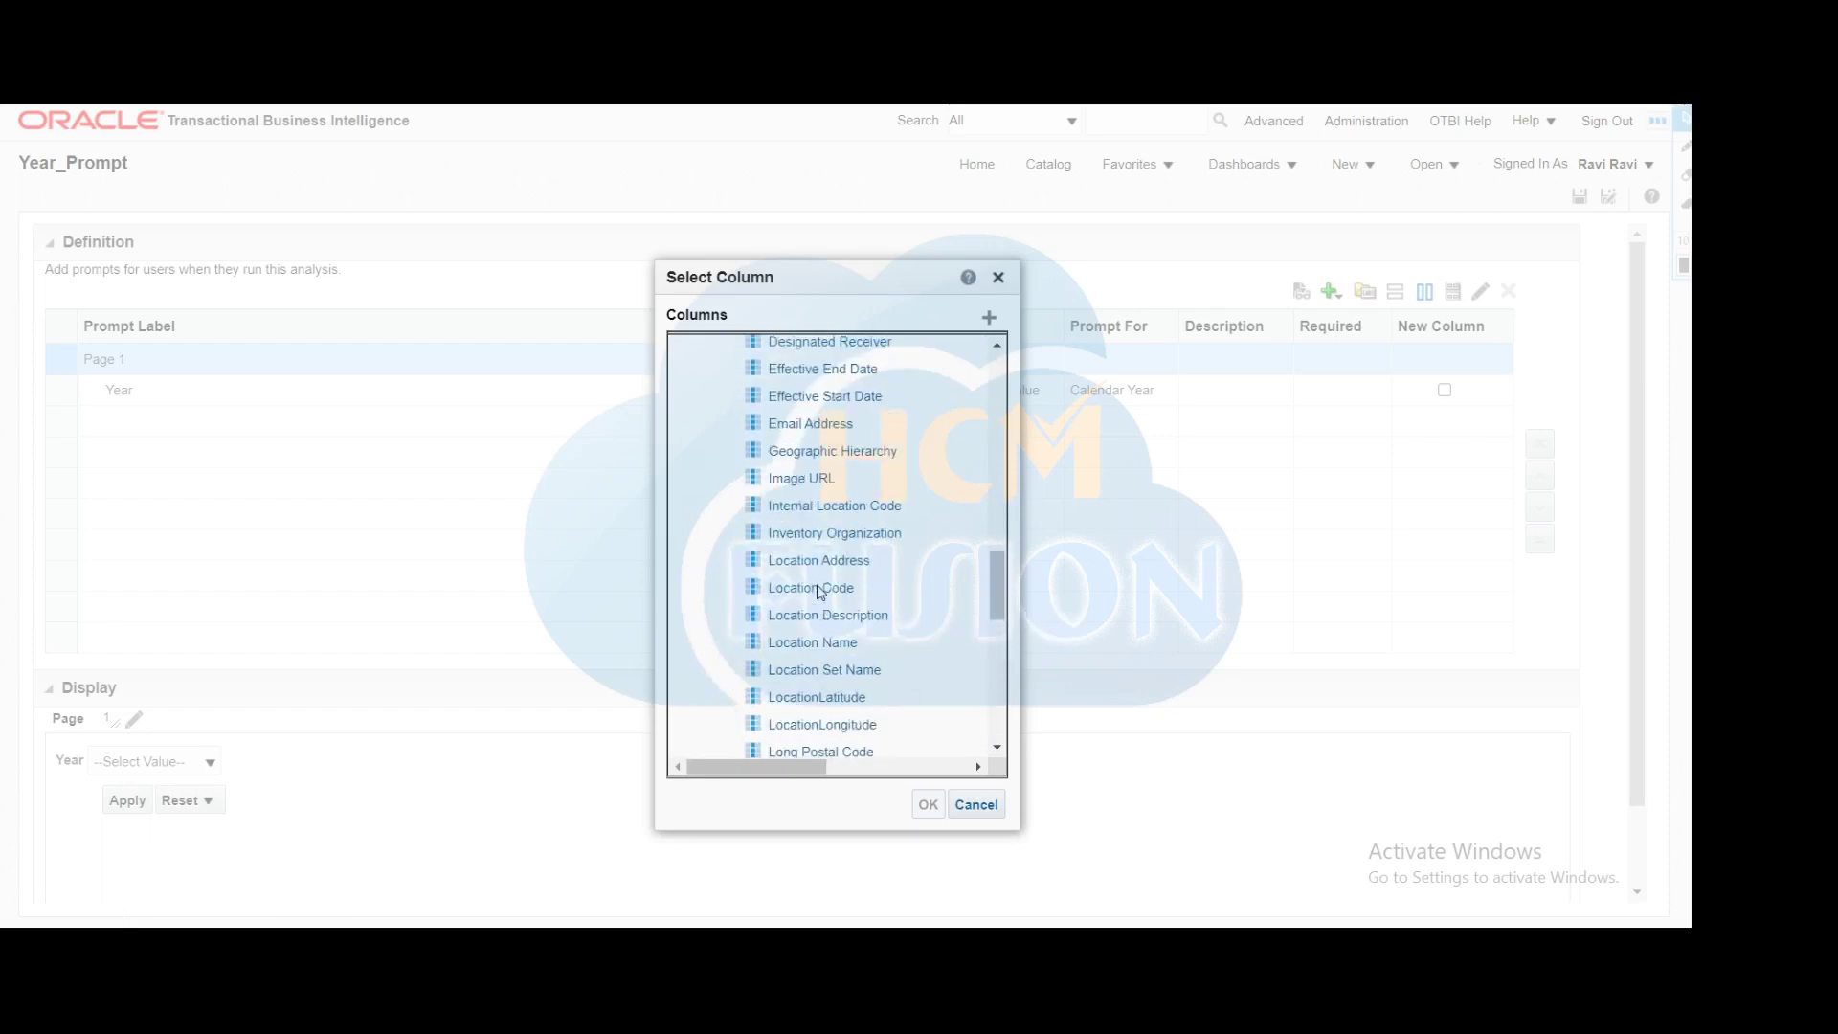
pyautogui.click(782, 398)
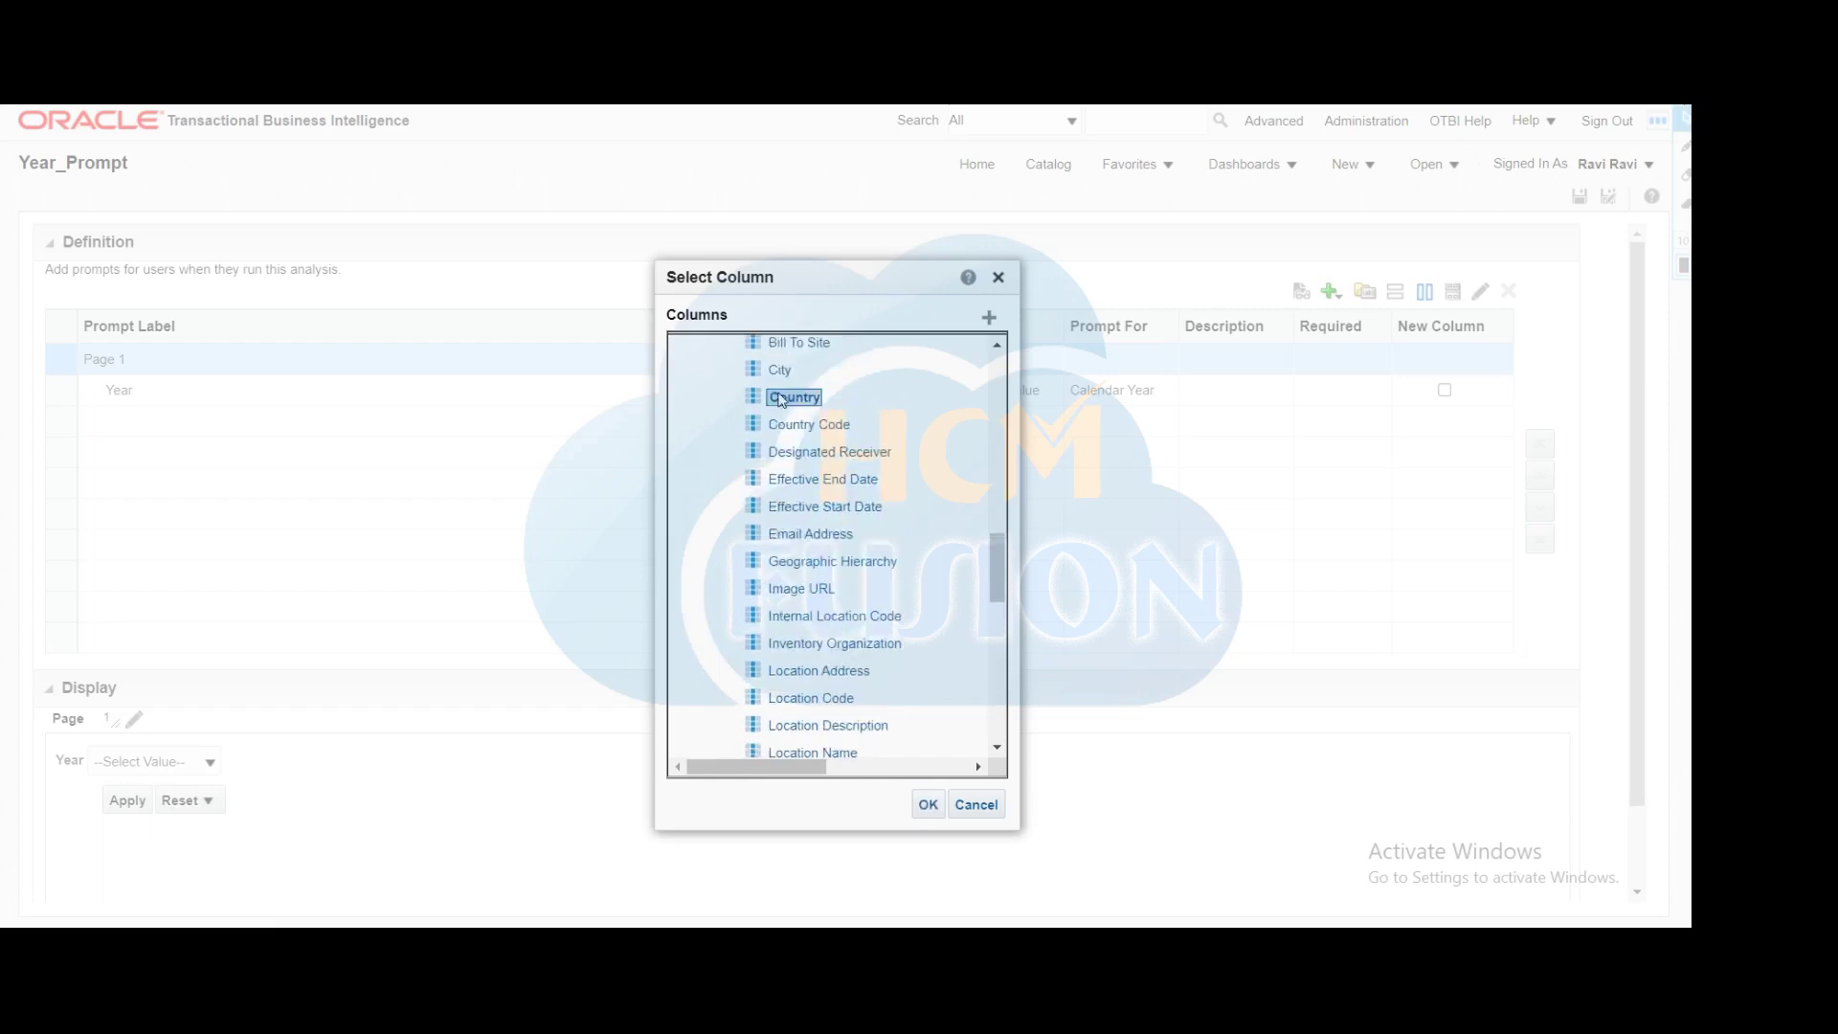
pyautogui.click(929, 809)
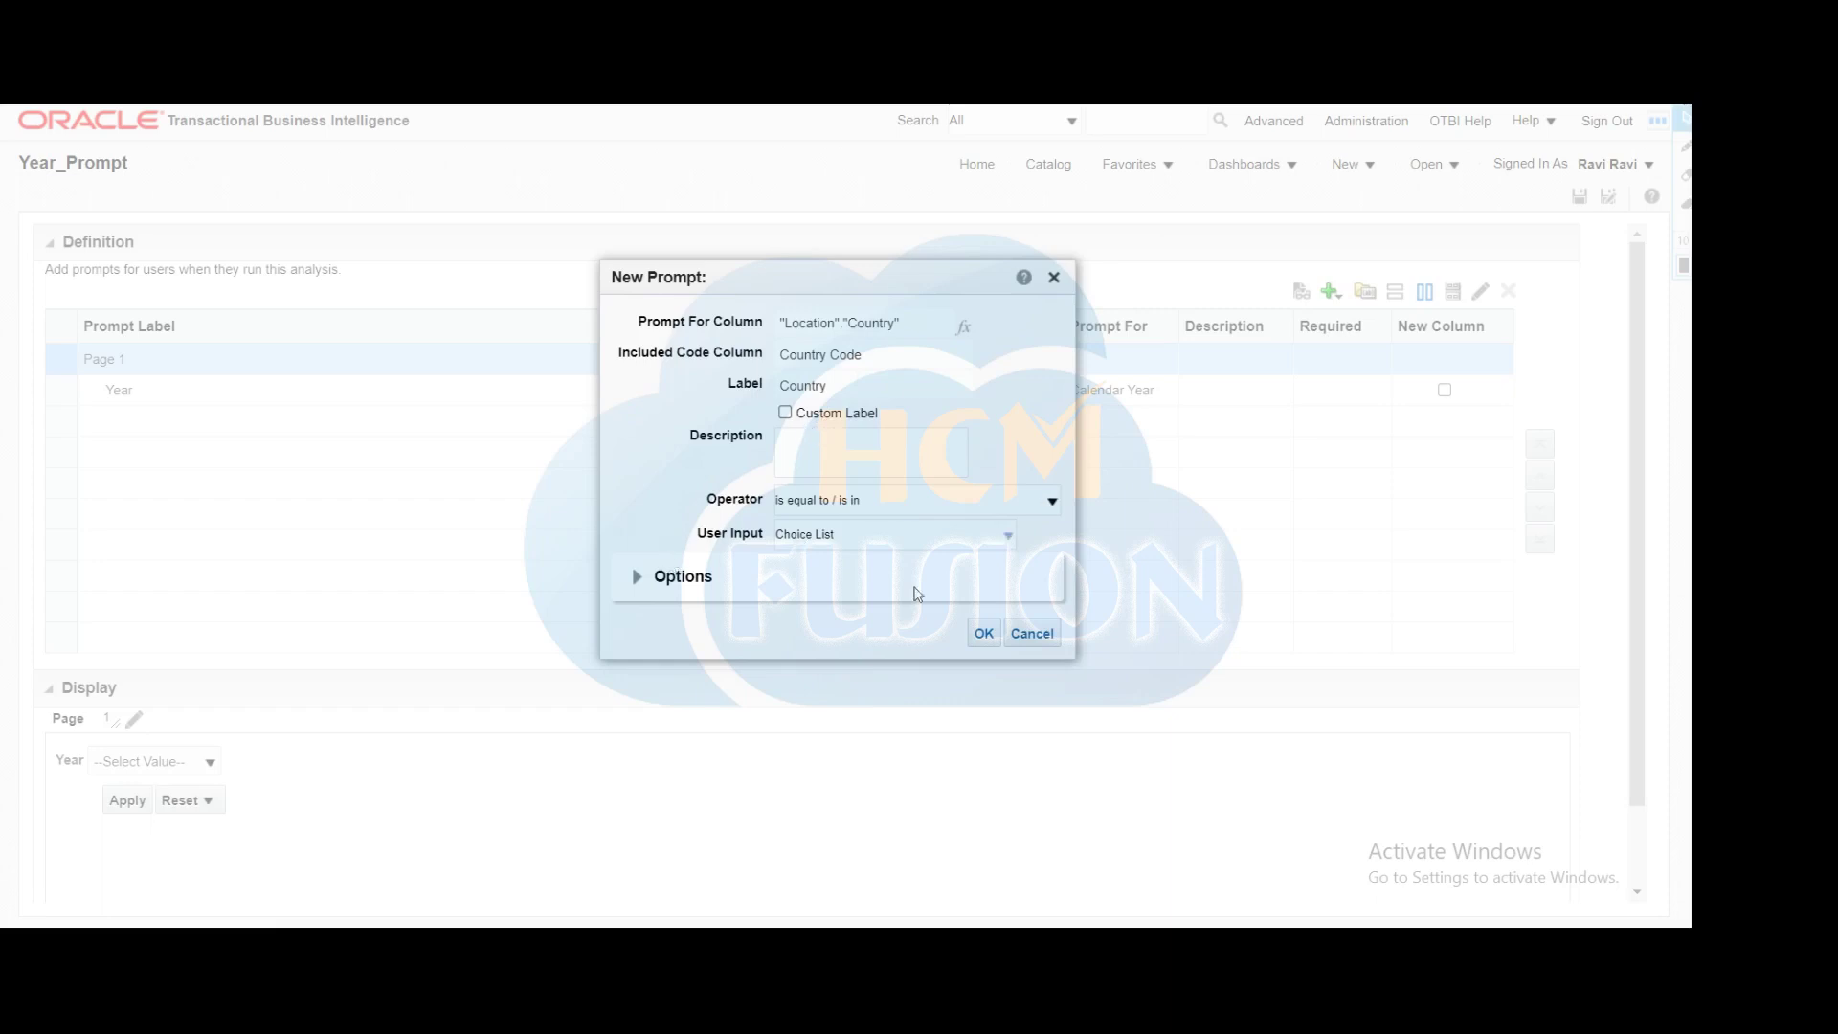
# Step: Add the Country prompt beside Year and save Year_Prompt
pyautogui.click(984, 633)
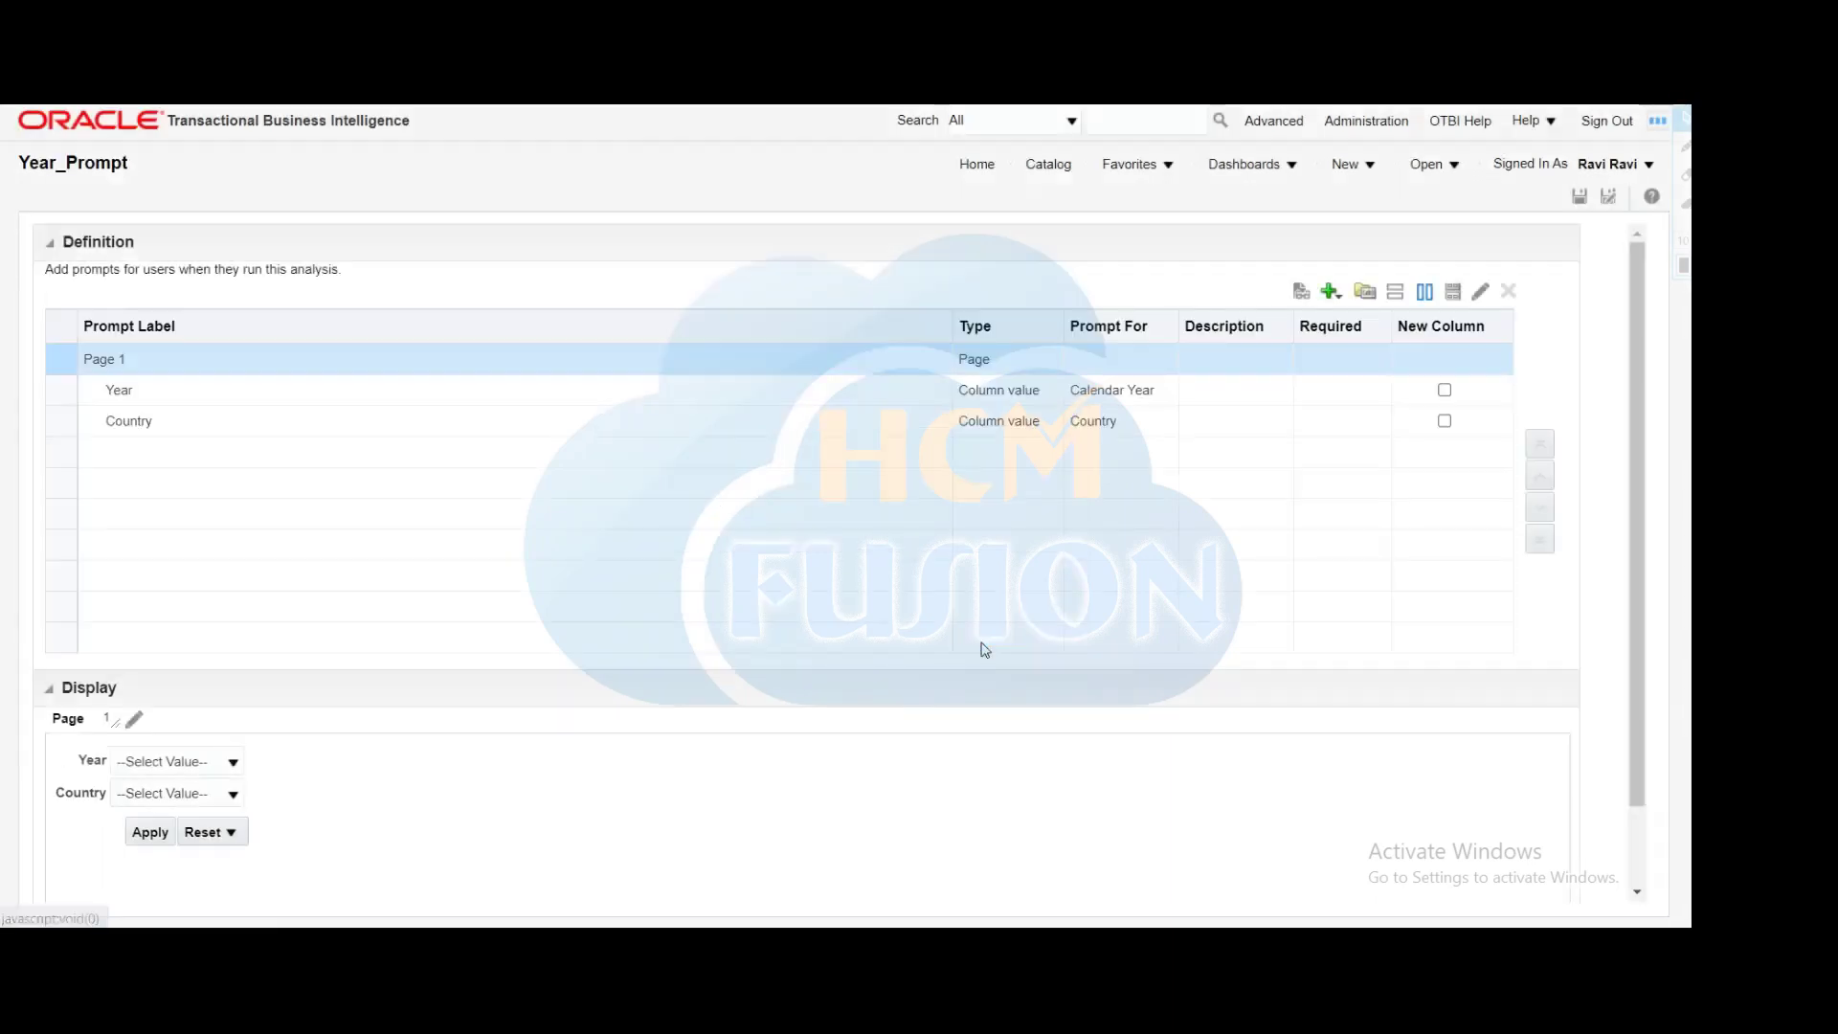
pyautogui.click(277, 431)
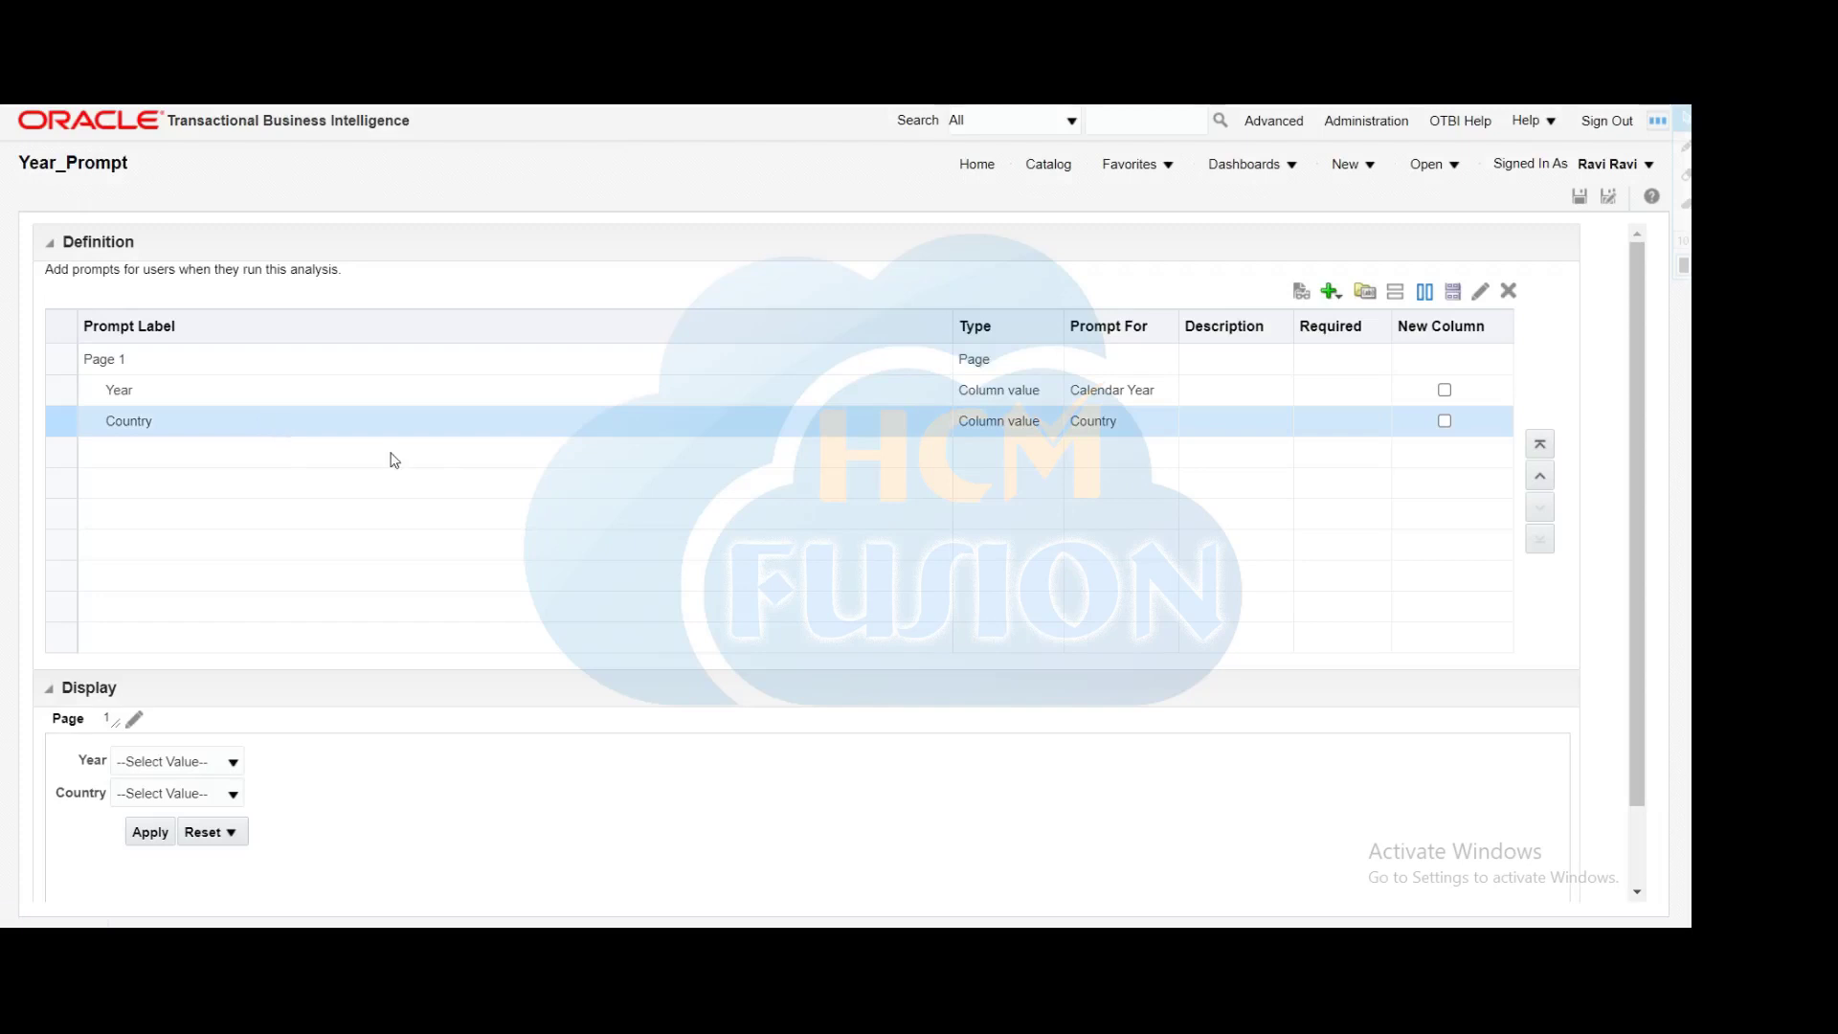
pyautogui.click(1580, 196)
# Step: Open Absence_Count from the catalog and show its Criteria, including the prompted Calendar Year filter
pyautogui.click(1051, 169)
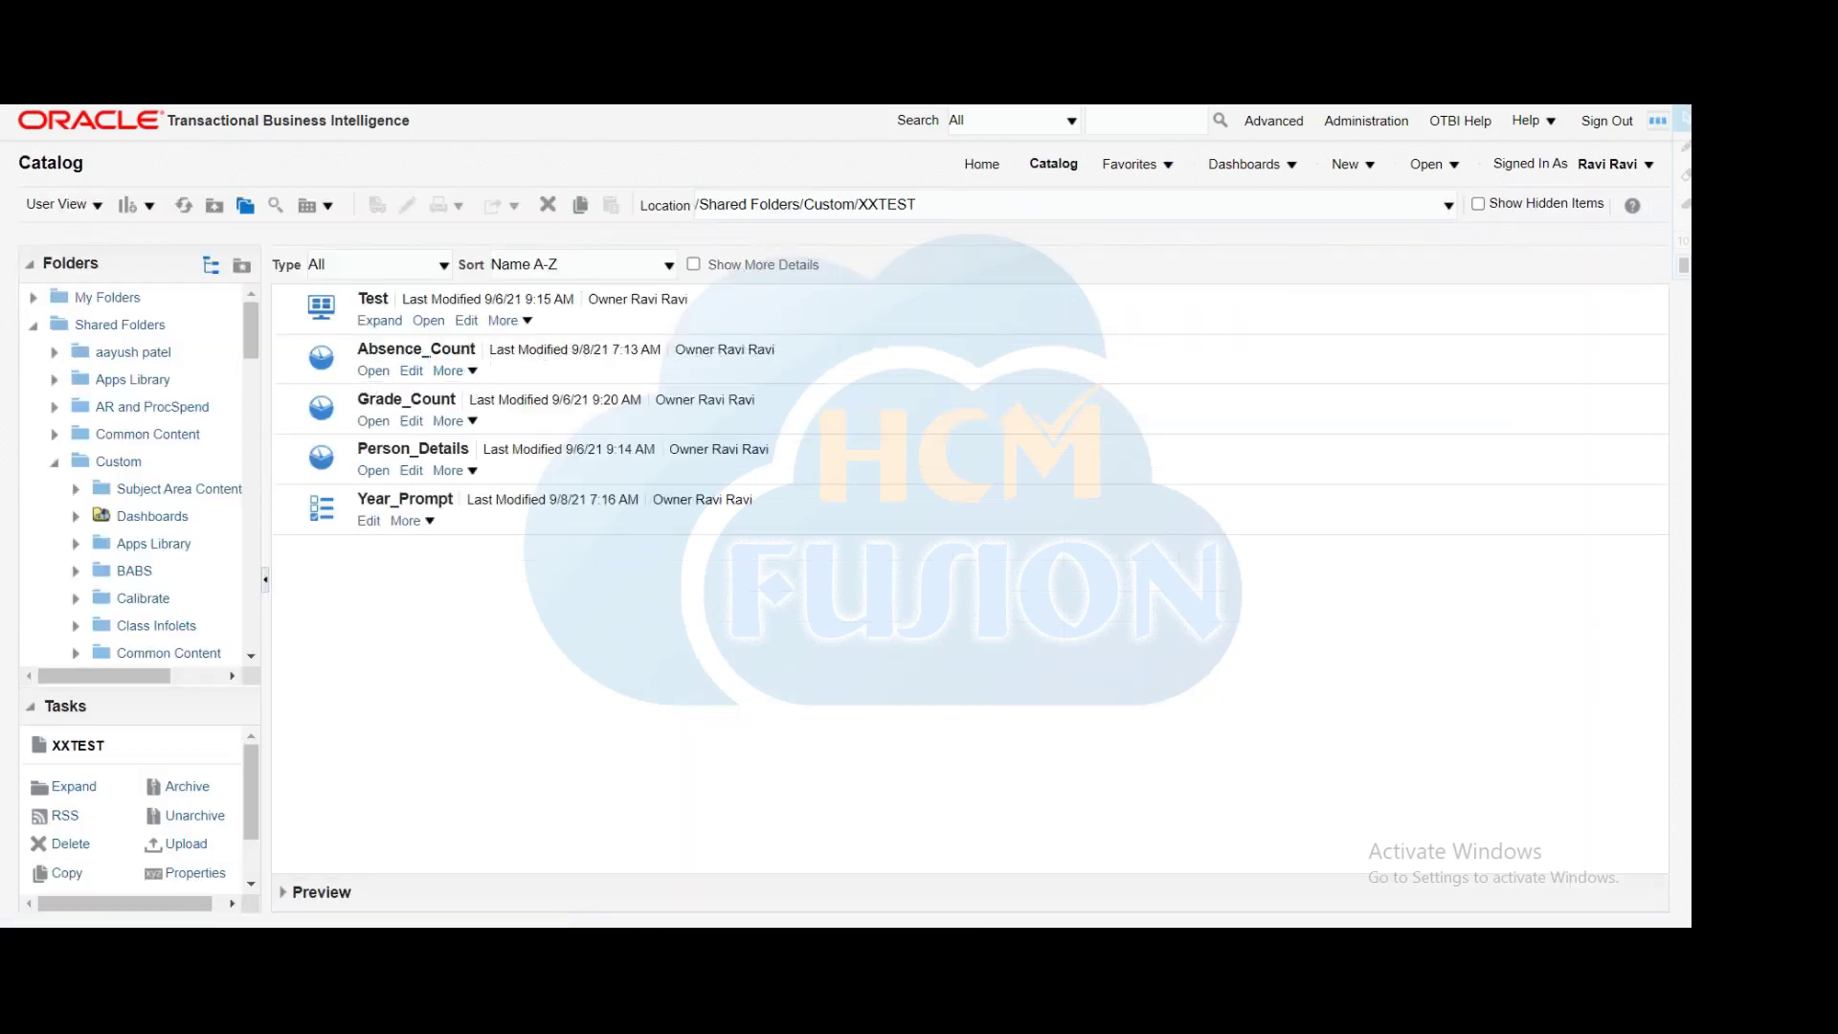
pyautogui.click(411, 373)
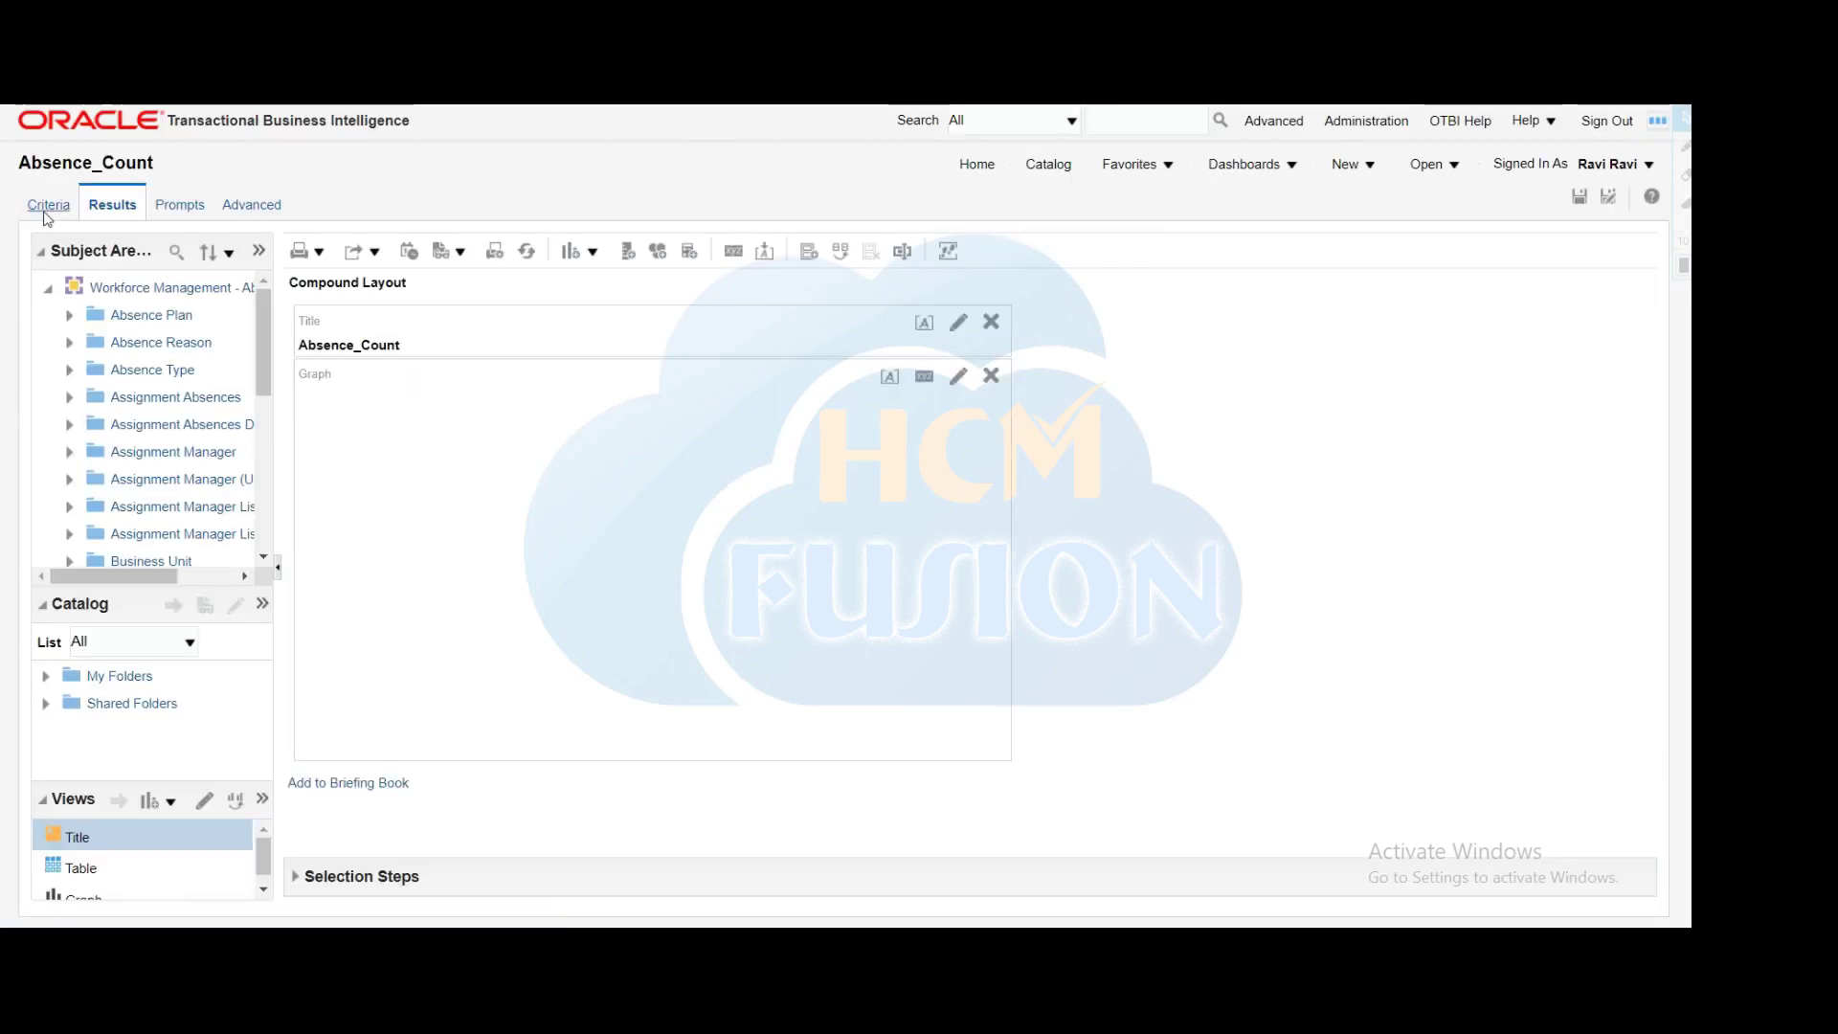
pyautogui.click(48, 206)
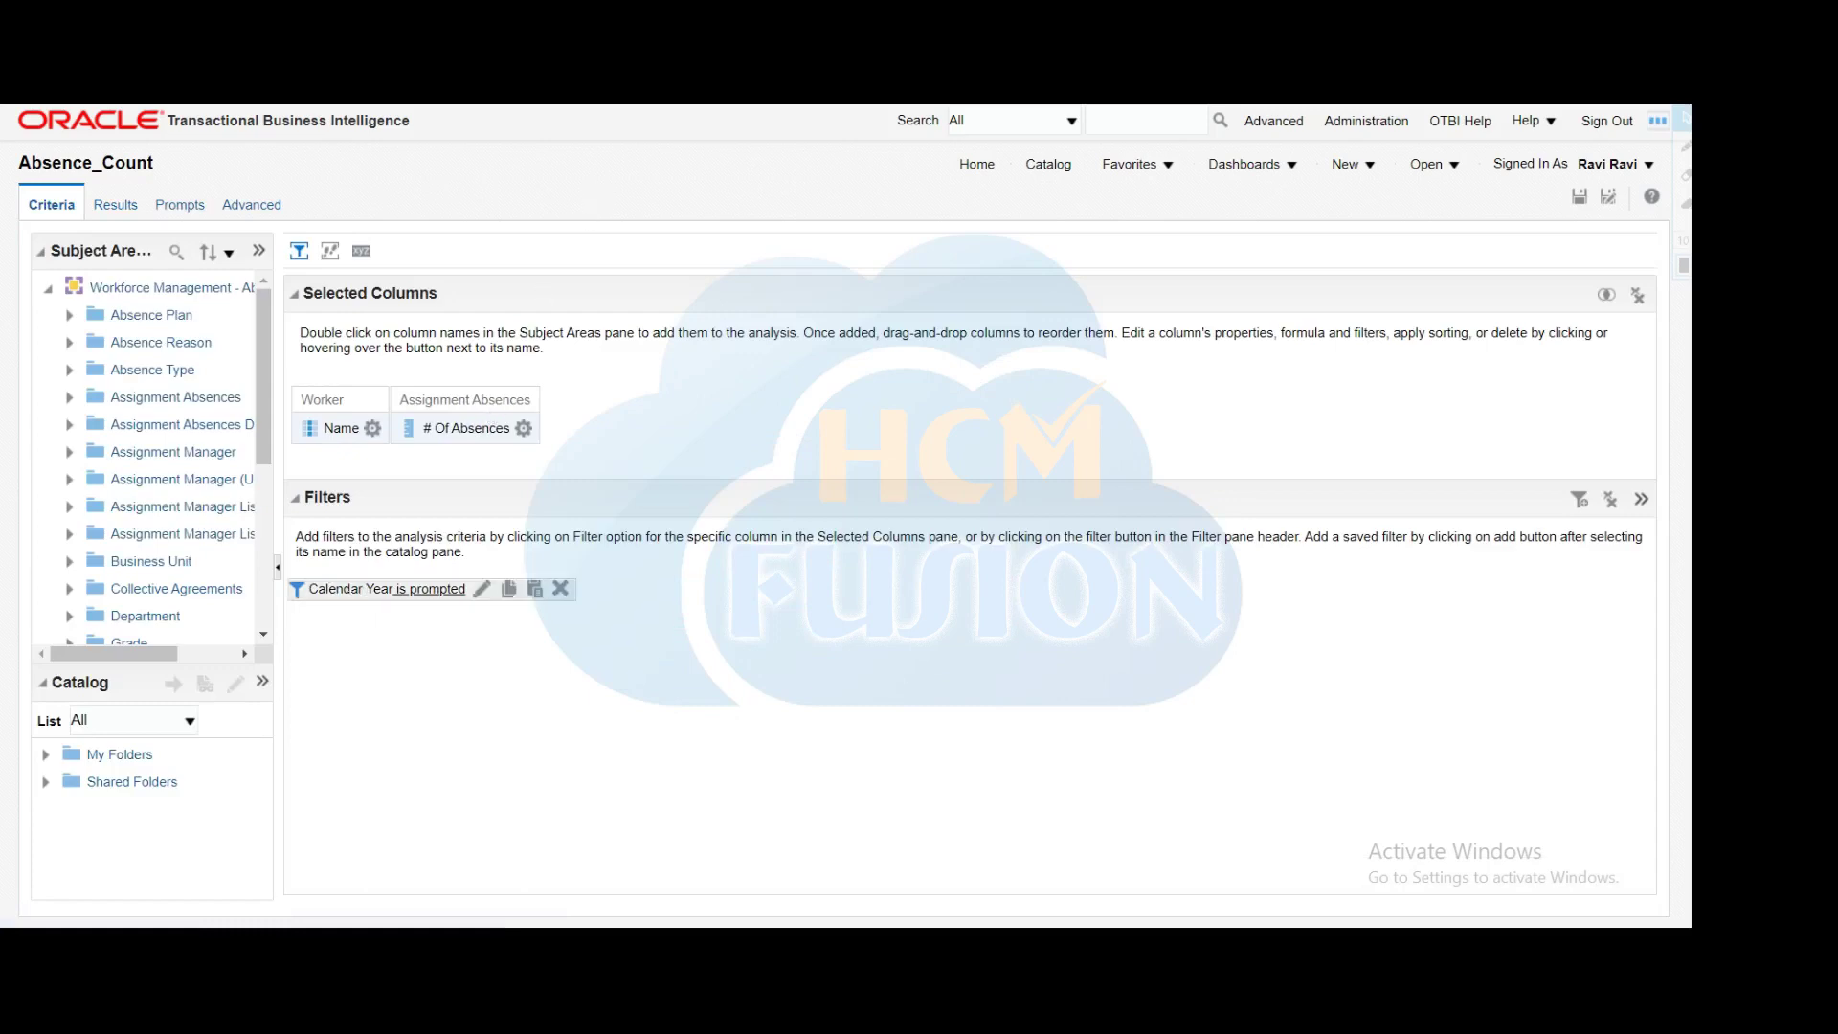
# Step: Start a new Absence_Count filter on the Location > Country column
pyautogui.click(1580, 499)
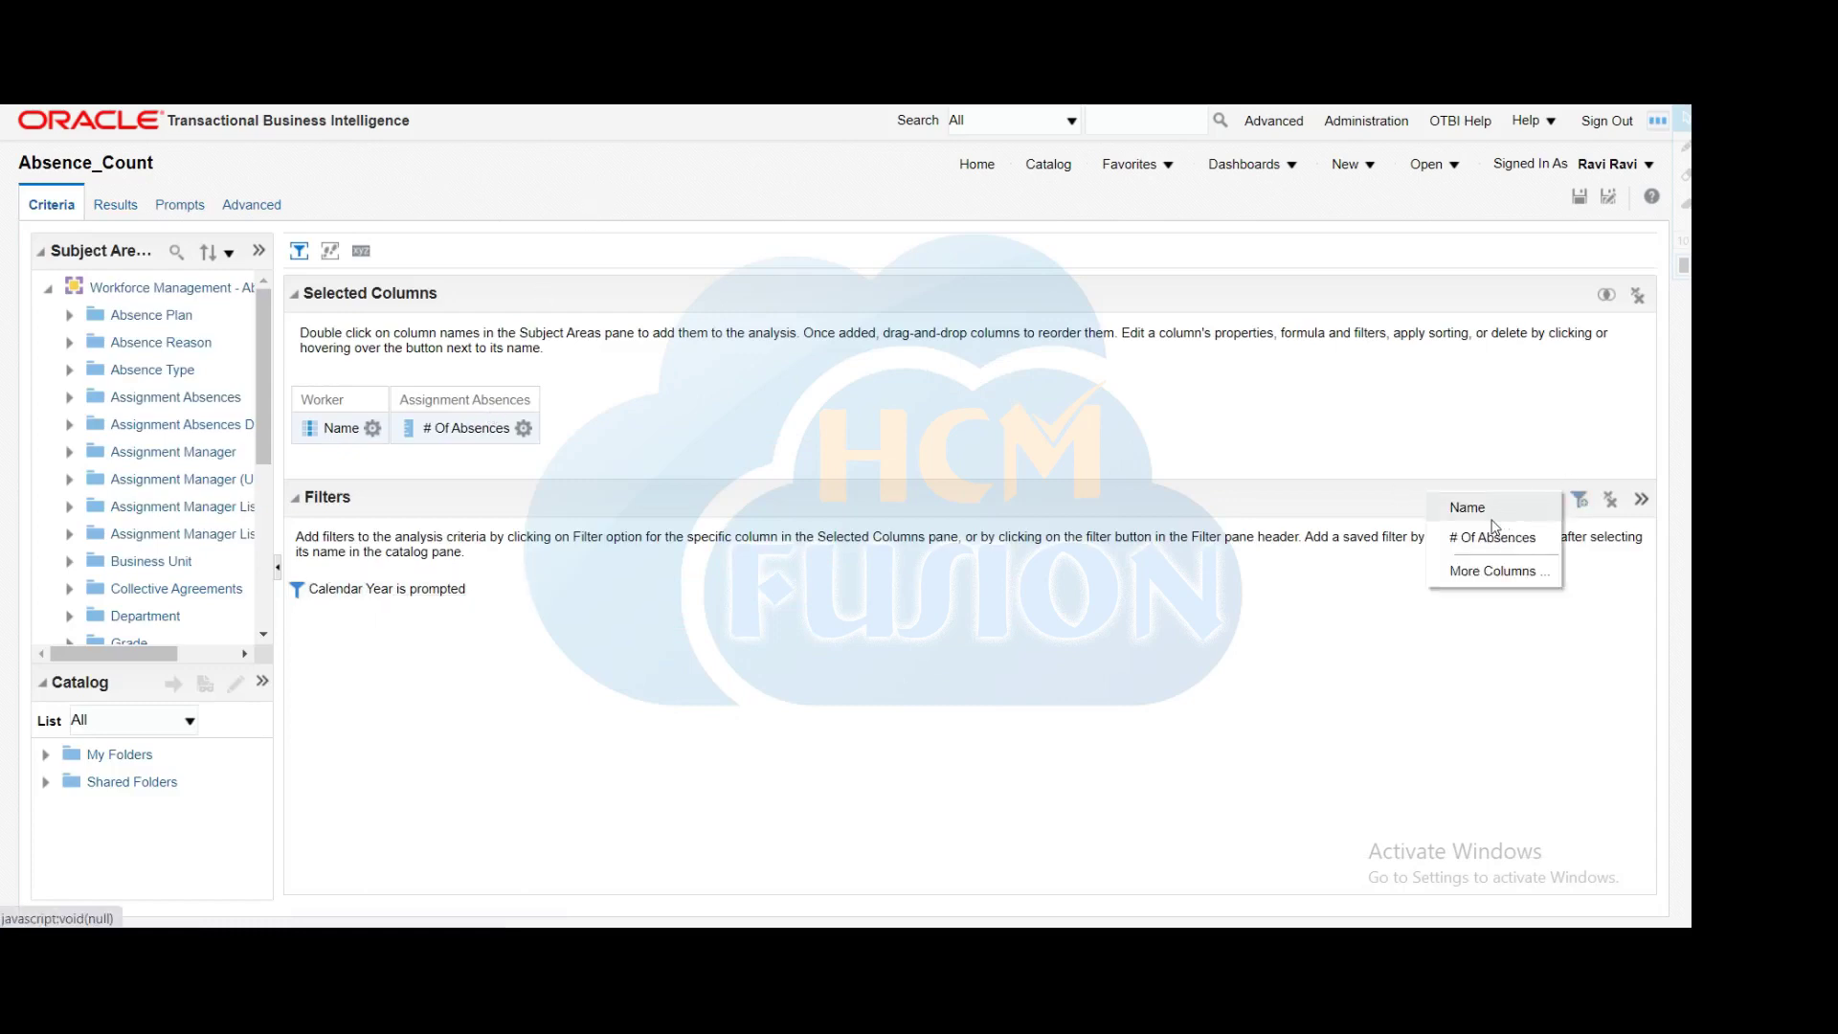
pyautogui.click(1496, 571)
pyautogui.scroll(-5, 776, 459)
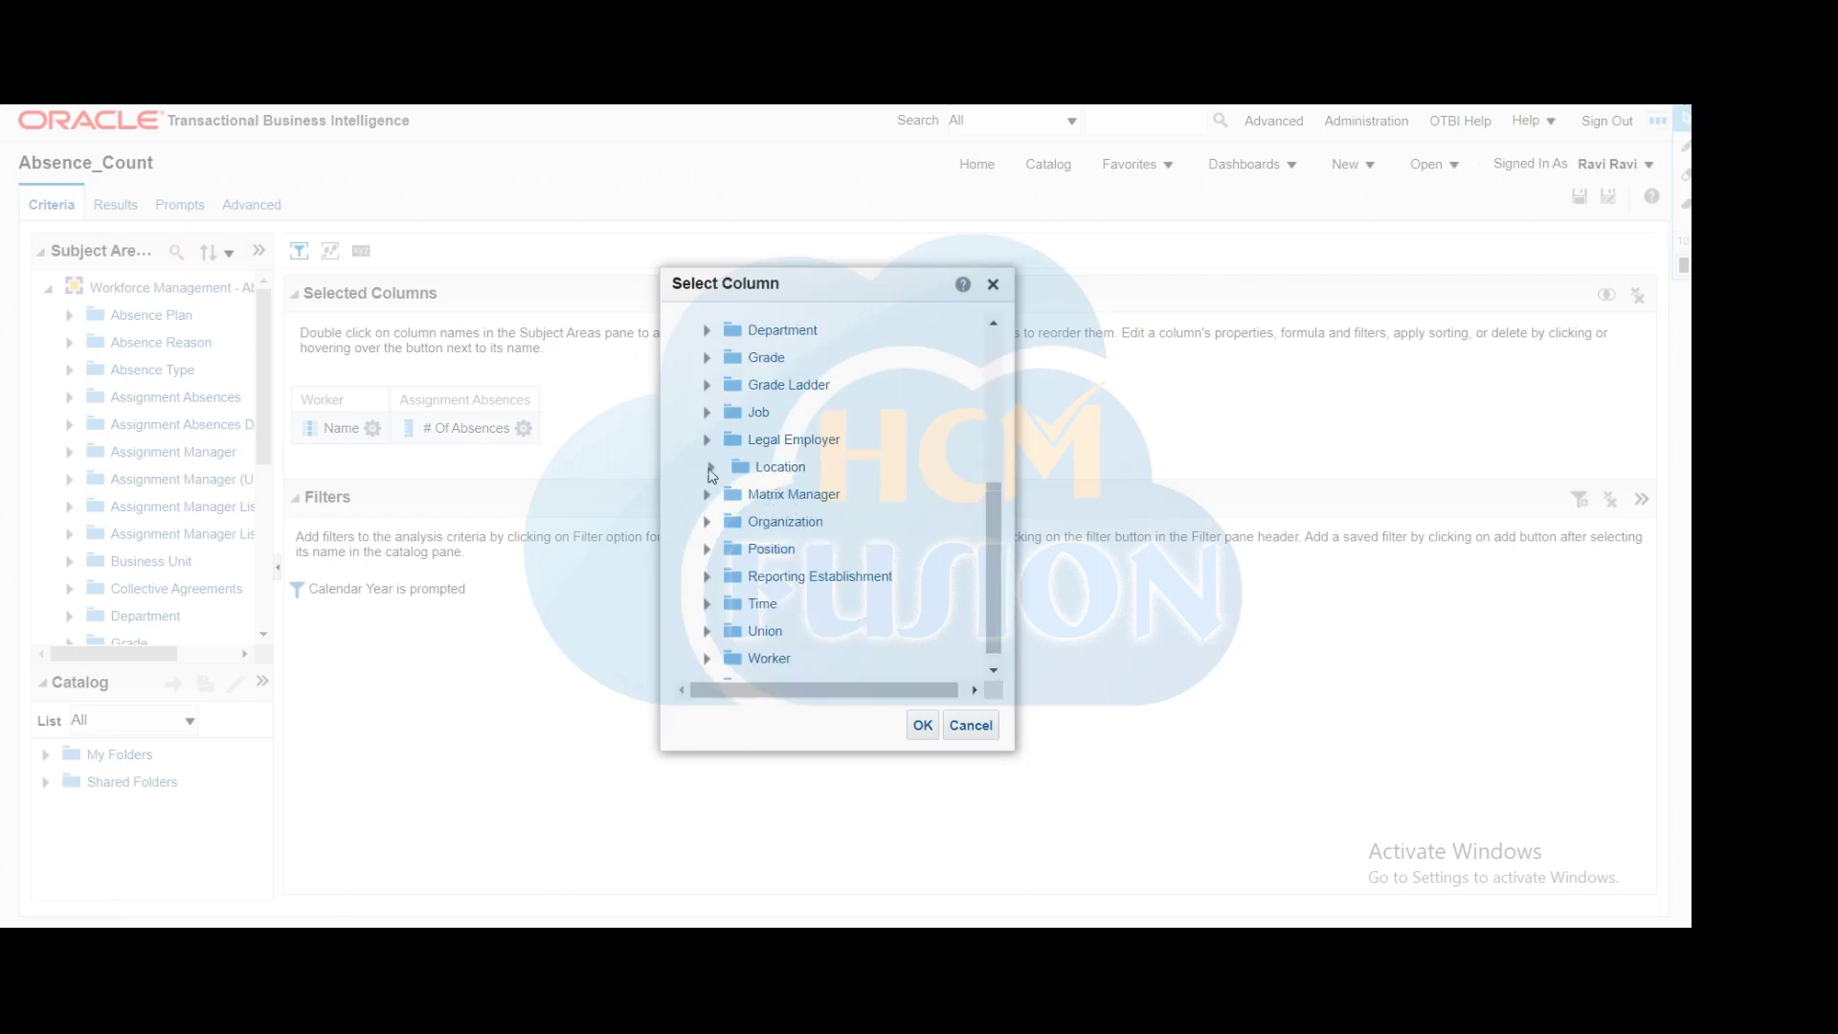
pyautogui.click(709, 467)
pyautogui.scroll(-3, 802, 519)
pyautogui.scroll(-3, 803, 520)
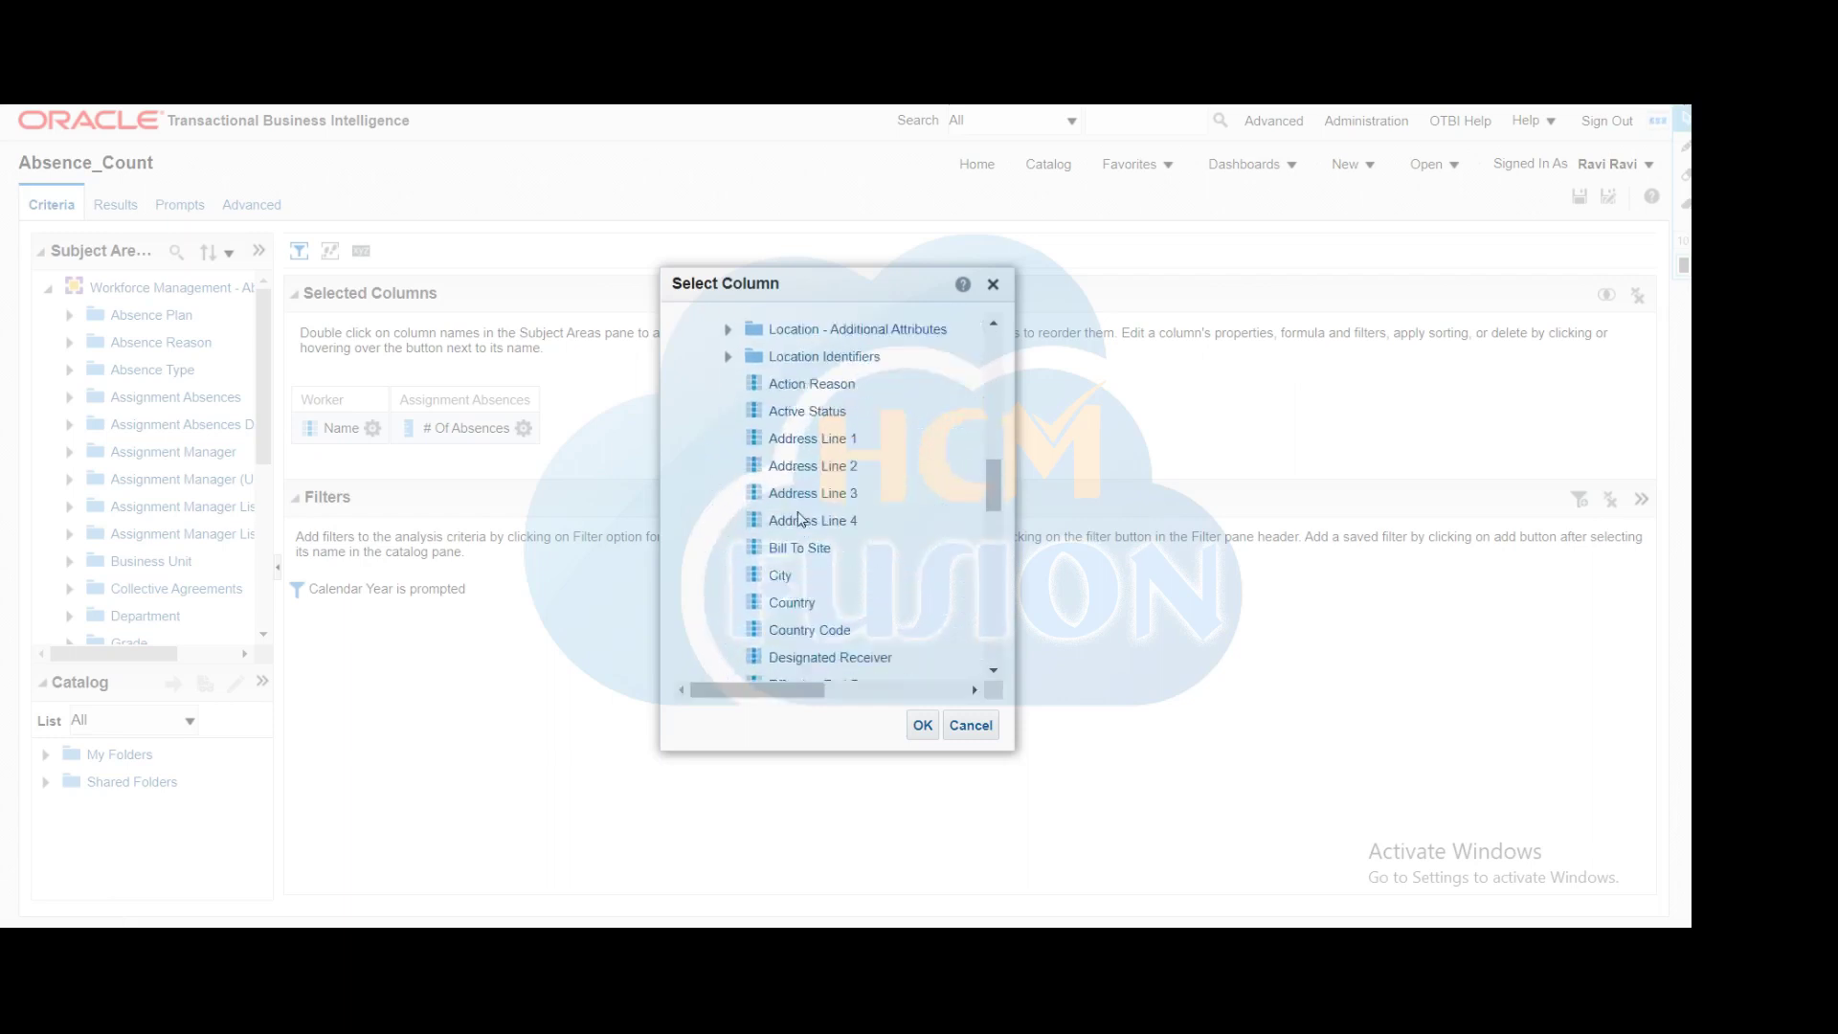
pyautogui.click(791, 517)
pyautogui.click(922, 725)
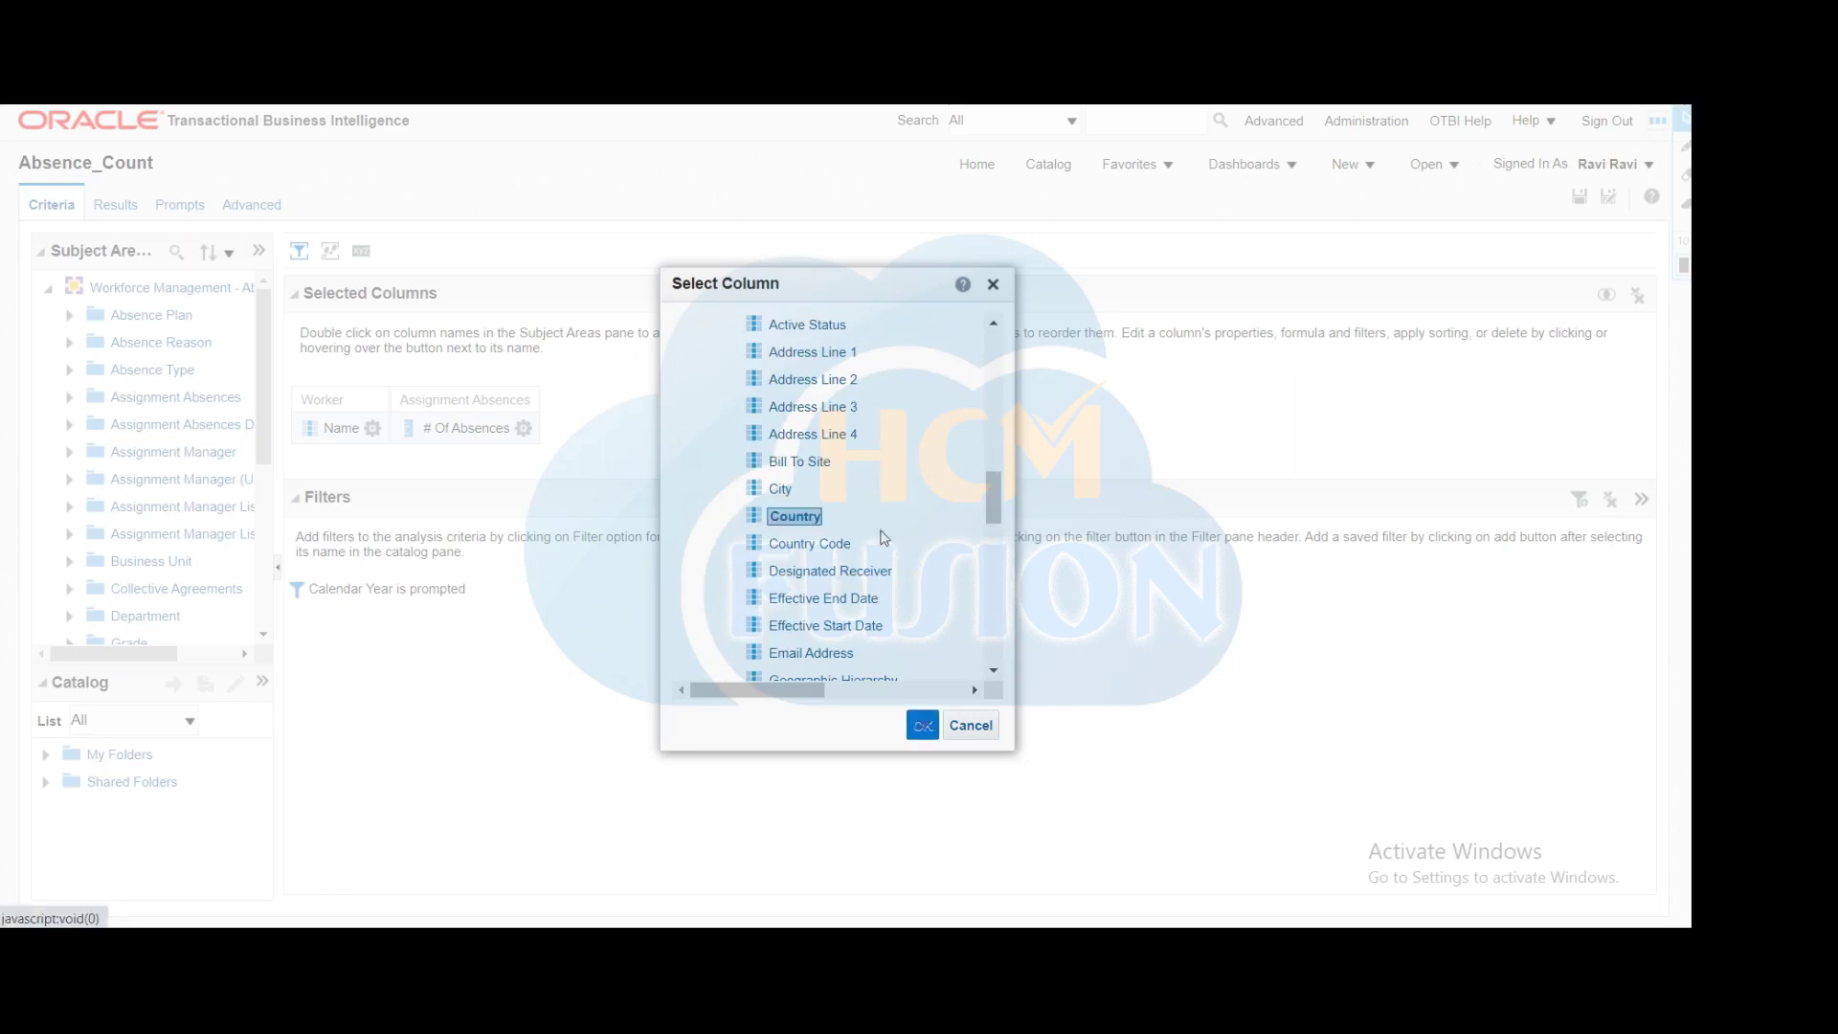
# Step: Make the Country filter 'is prompted' and save the Absence_Count analysis
pyautogui.click(965, 428)
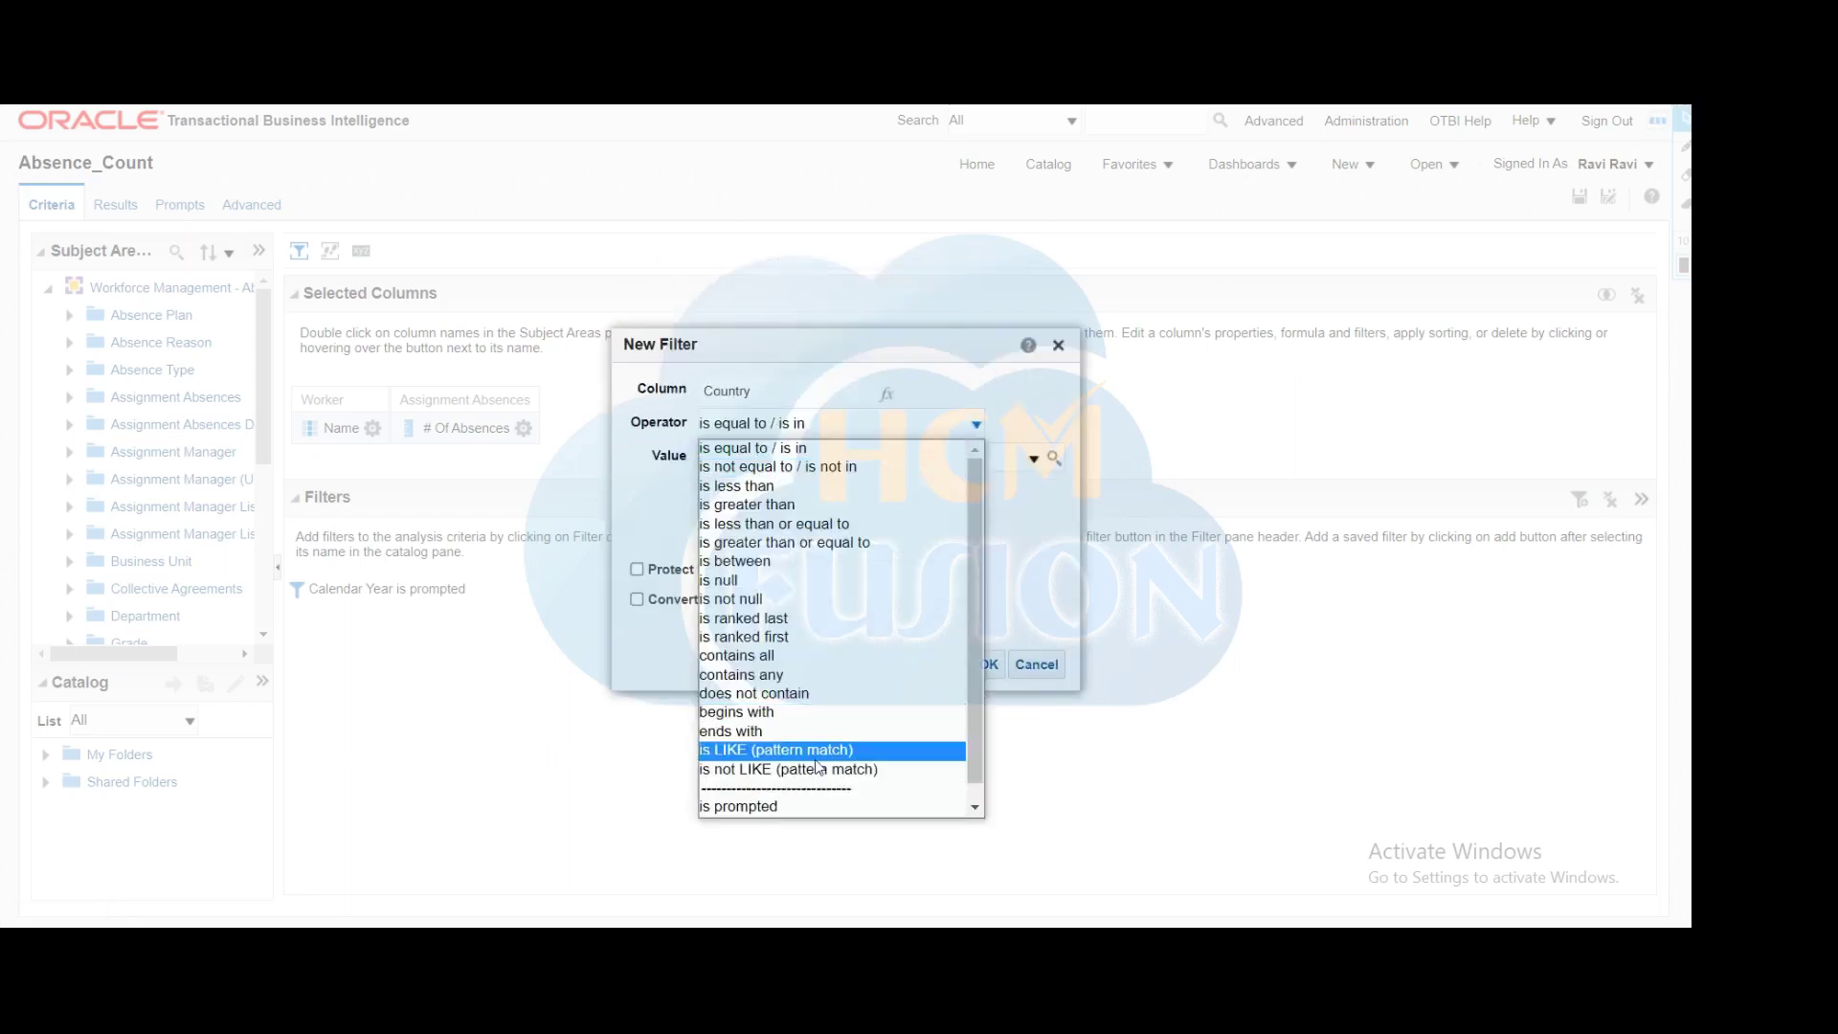
pyautogui.click(799, 805)
pyautogui.click(908, 664)
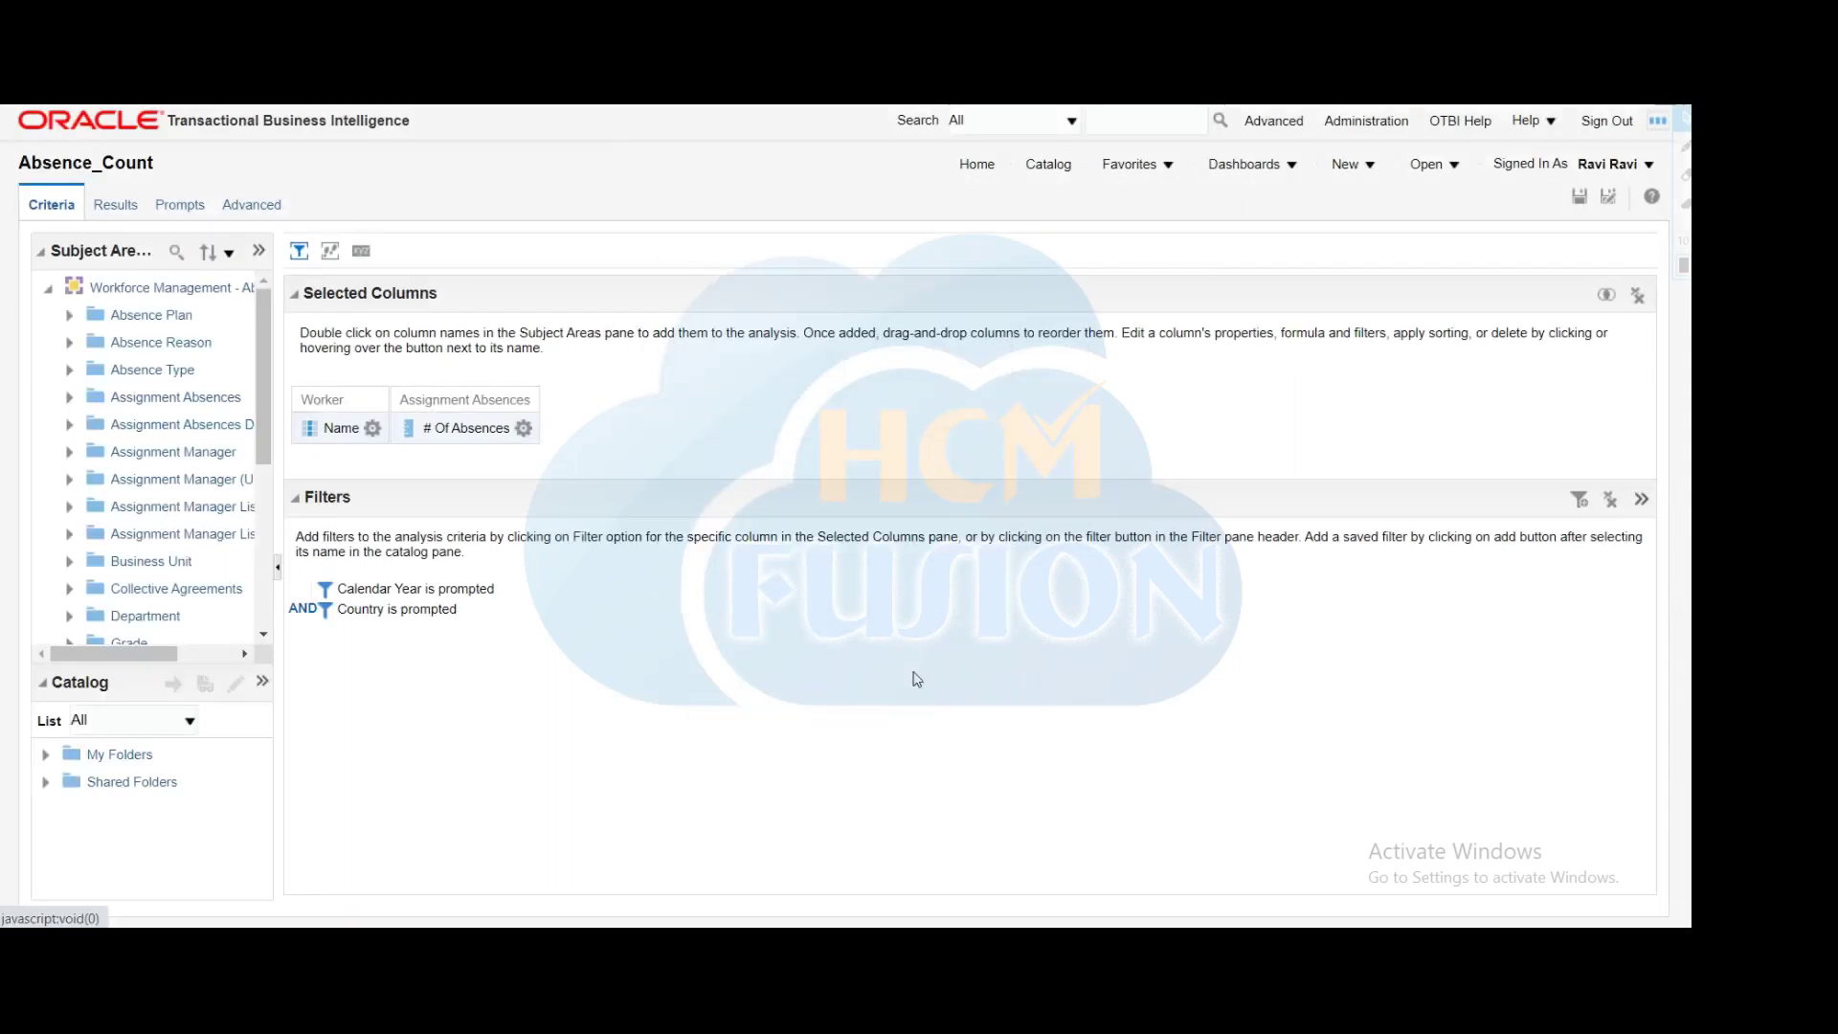
pyautogui.click(1581, 199)
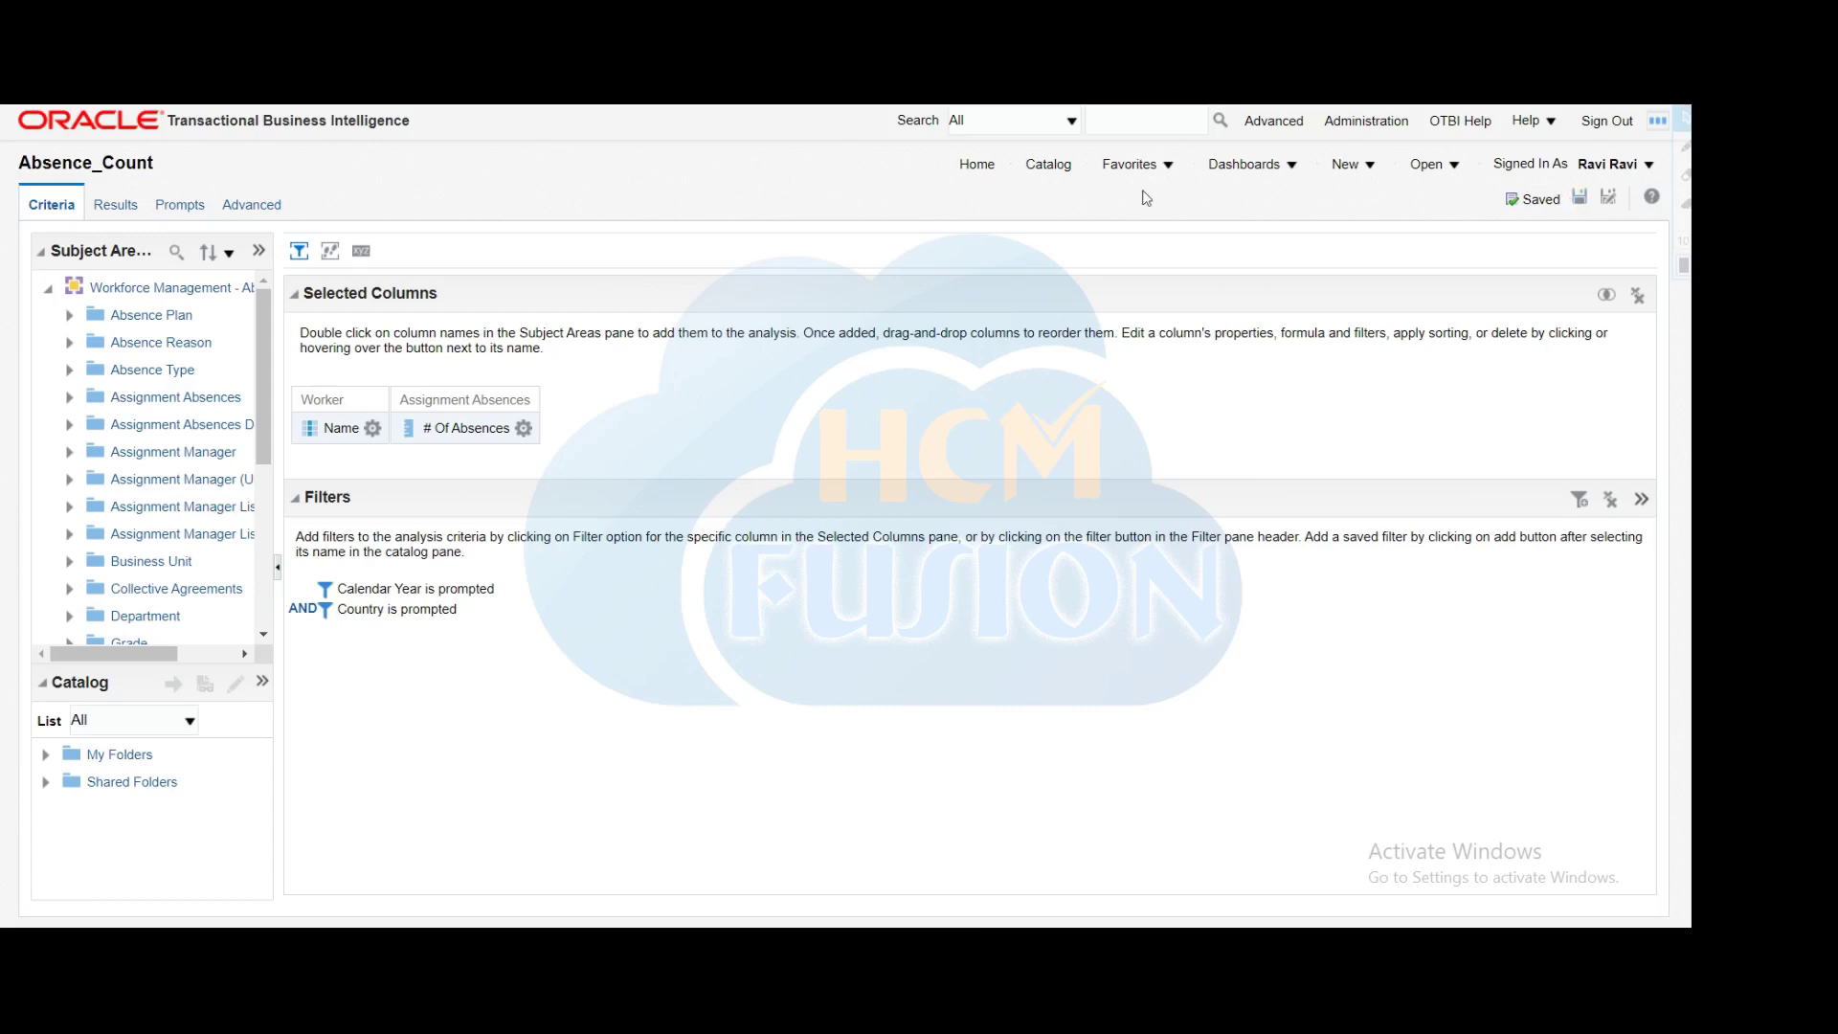
pyautogui.click(1047, 165)
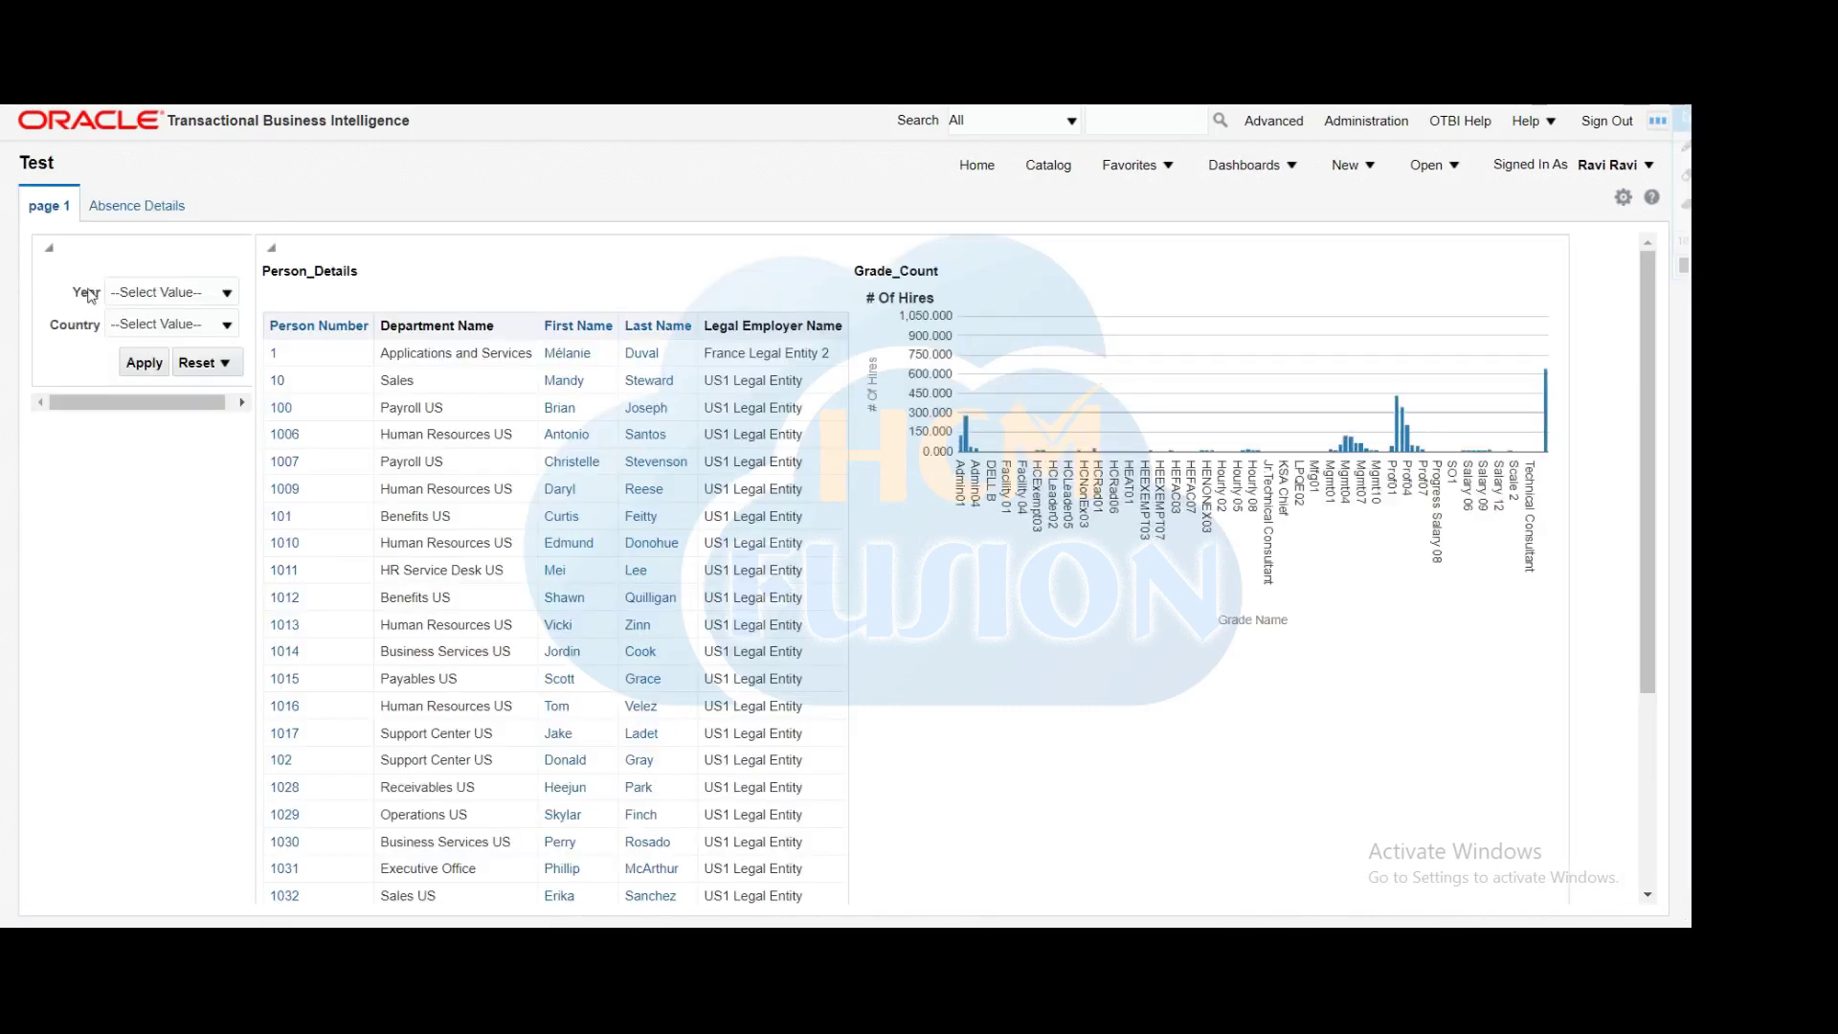
# Step: On the Absence Details page, apply Year 2012 in the Year prompt to the Absence_Count graph
pyautogui.click(117, 208)
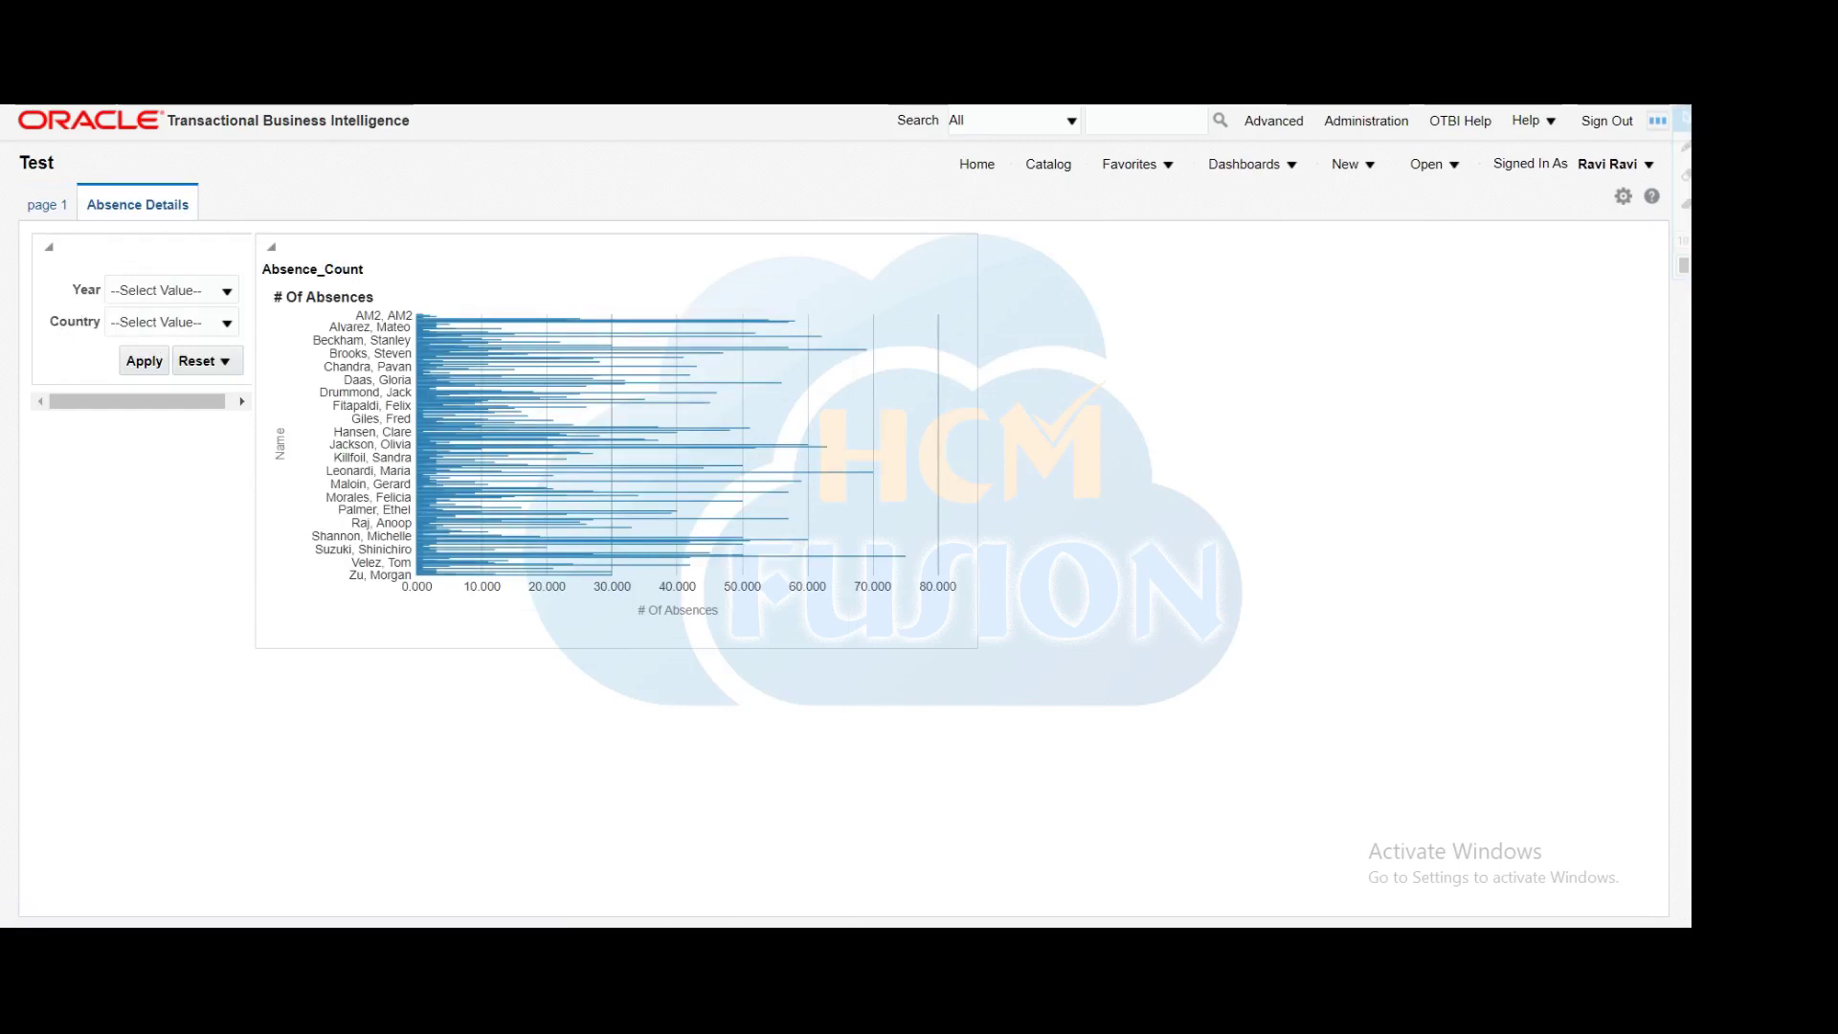
pyautogui.click(227, 292)
pyautogui.scroll(-15, 177, 414)
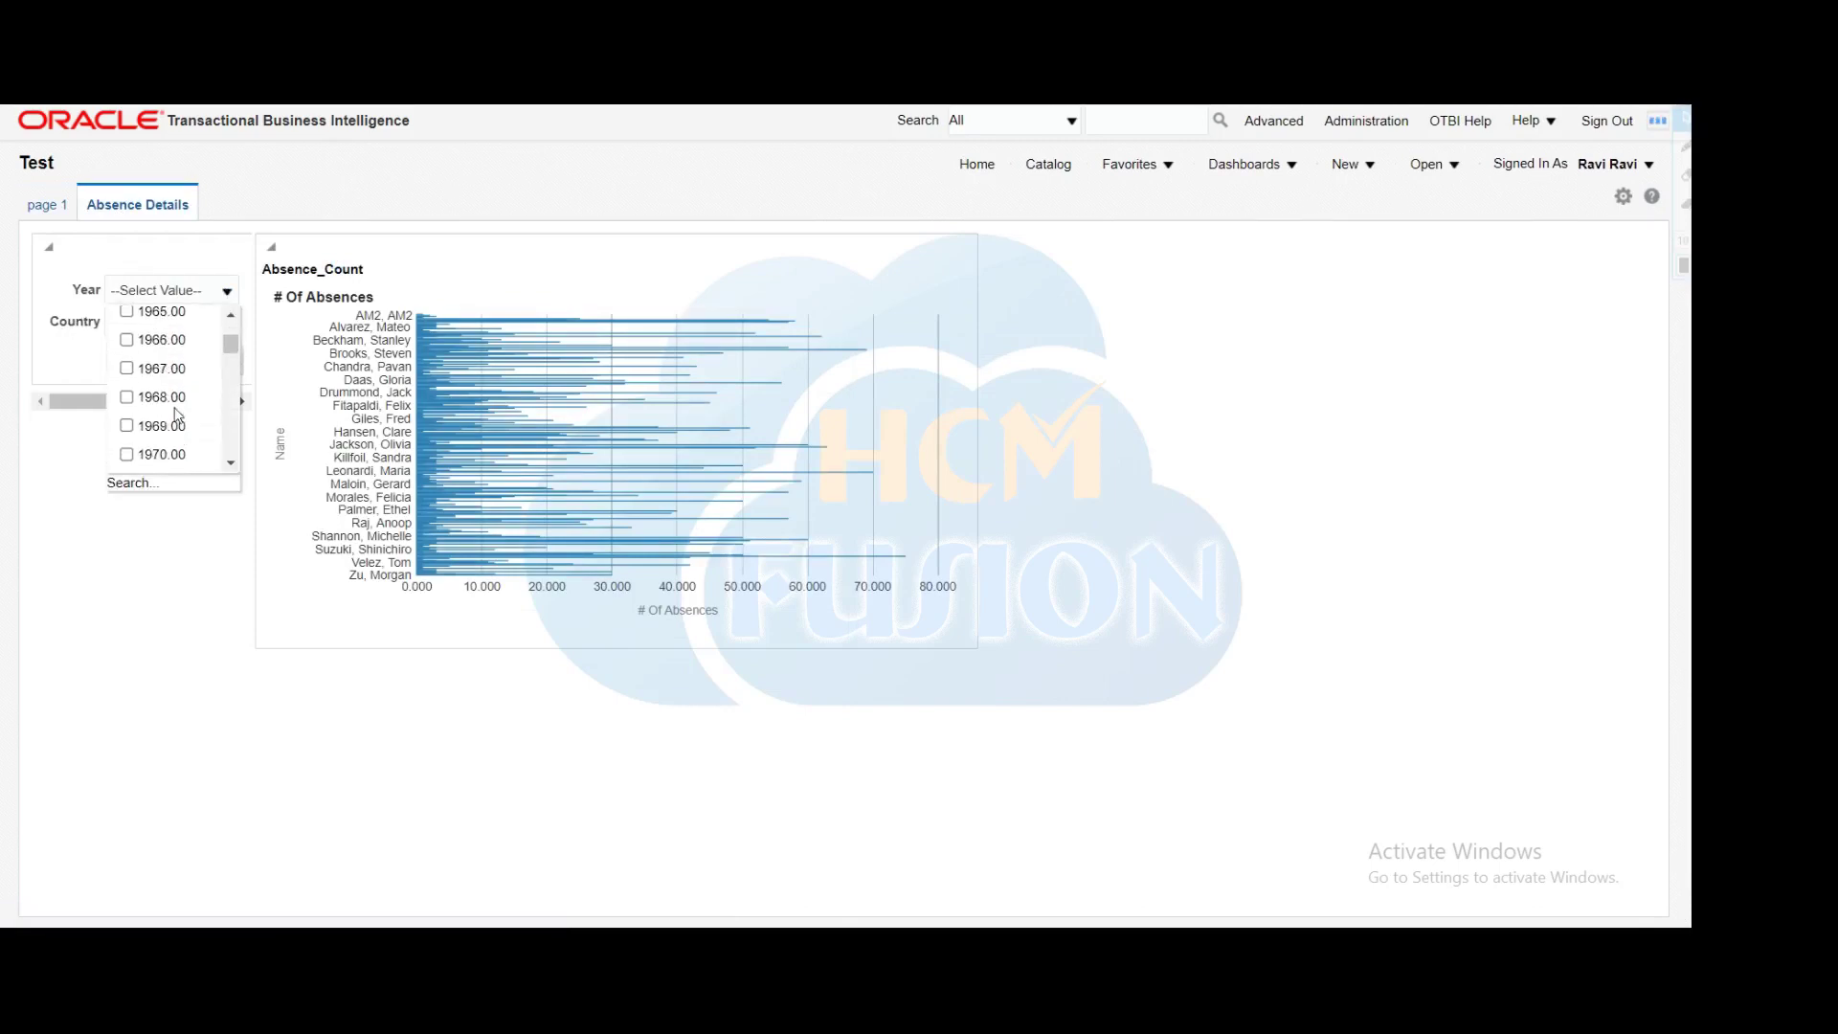
pyautogui.scroll(-4, 178, 414)
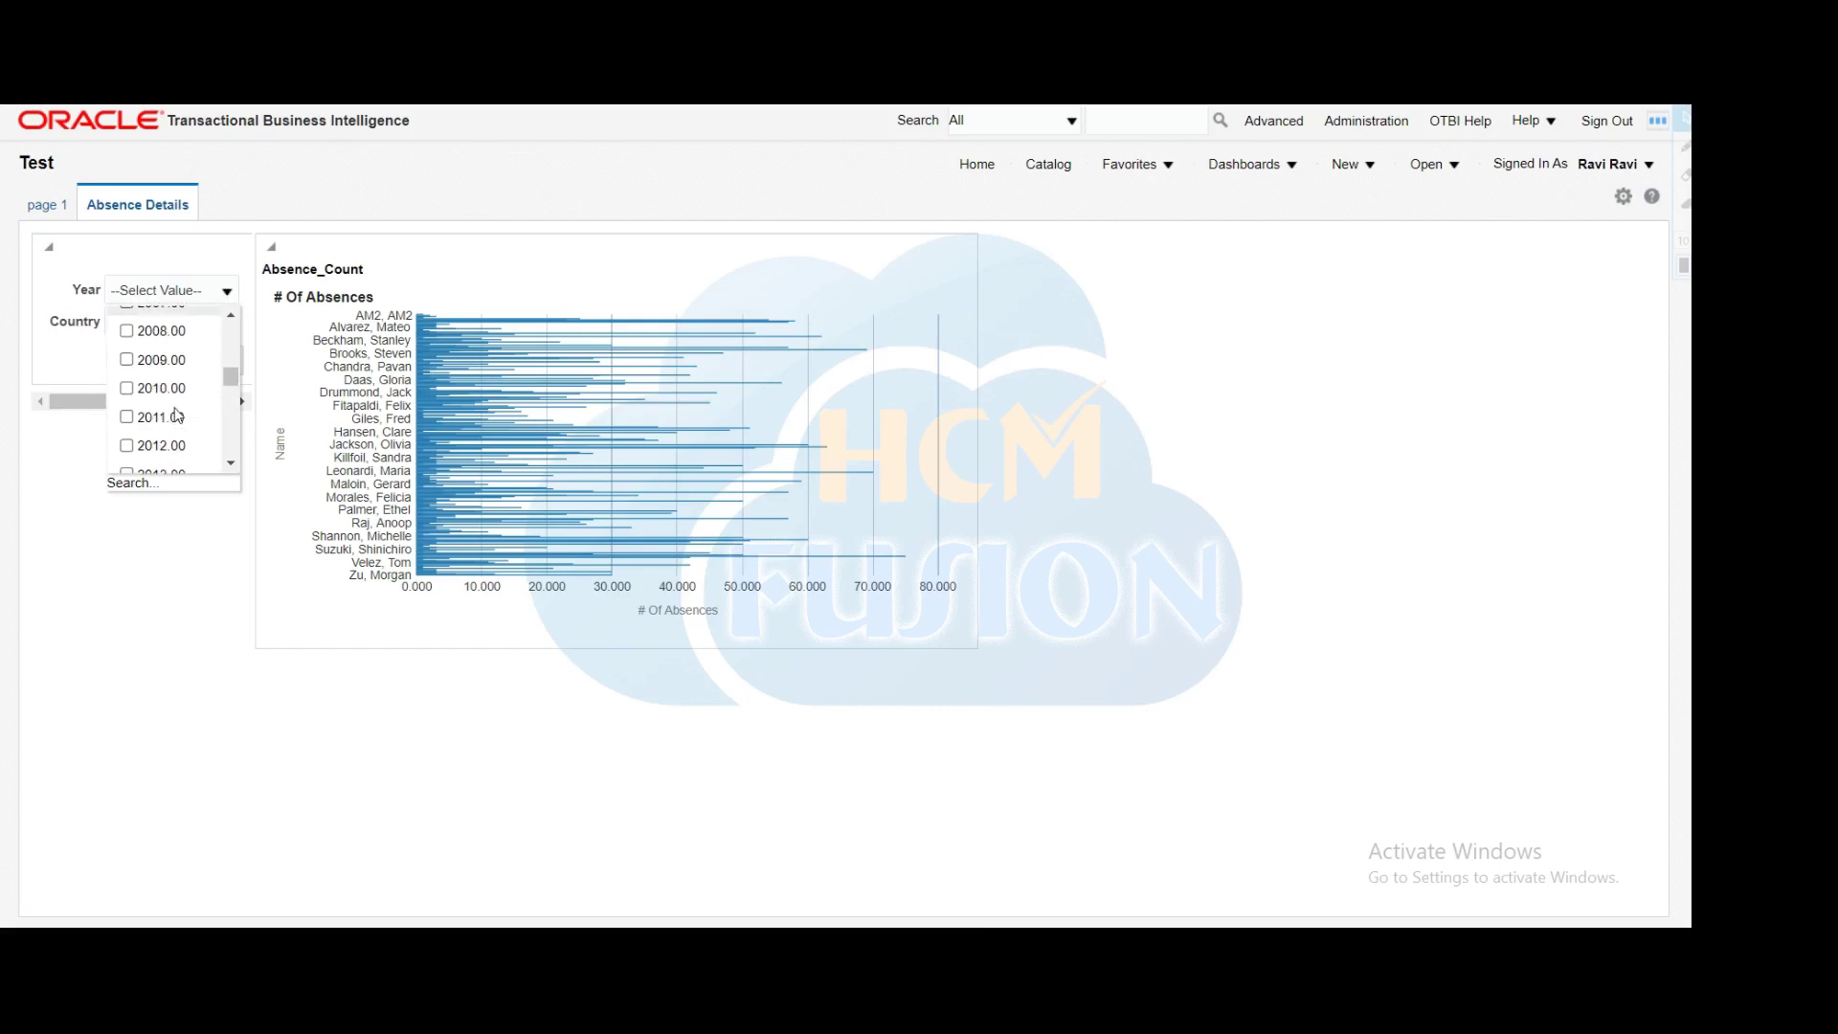
pyautogui.click(129, 446)
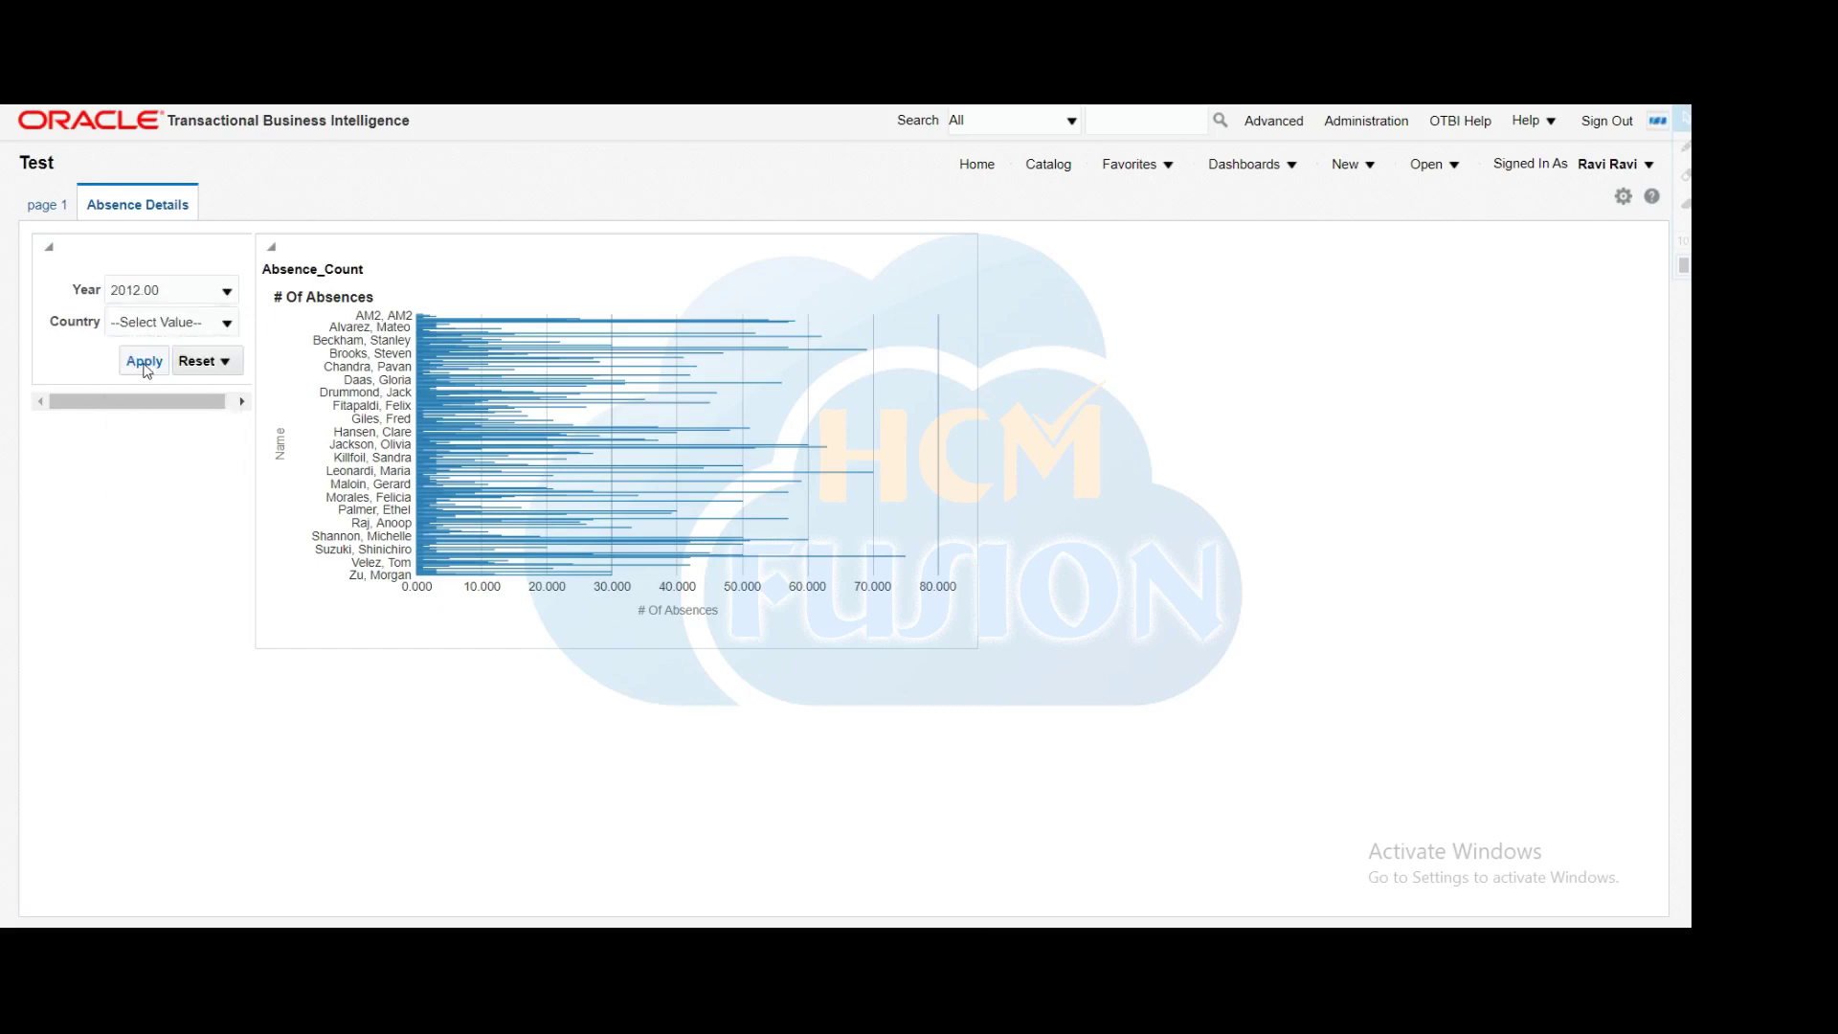
pyautogui.click(145, 364)
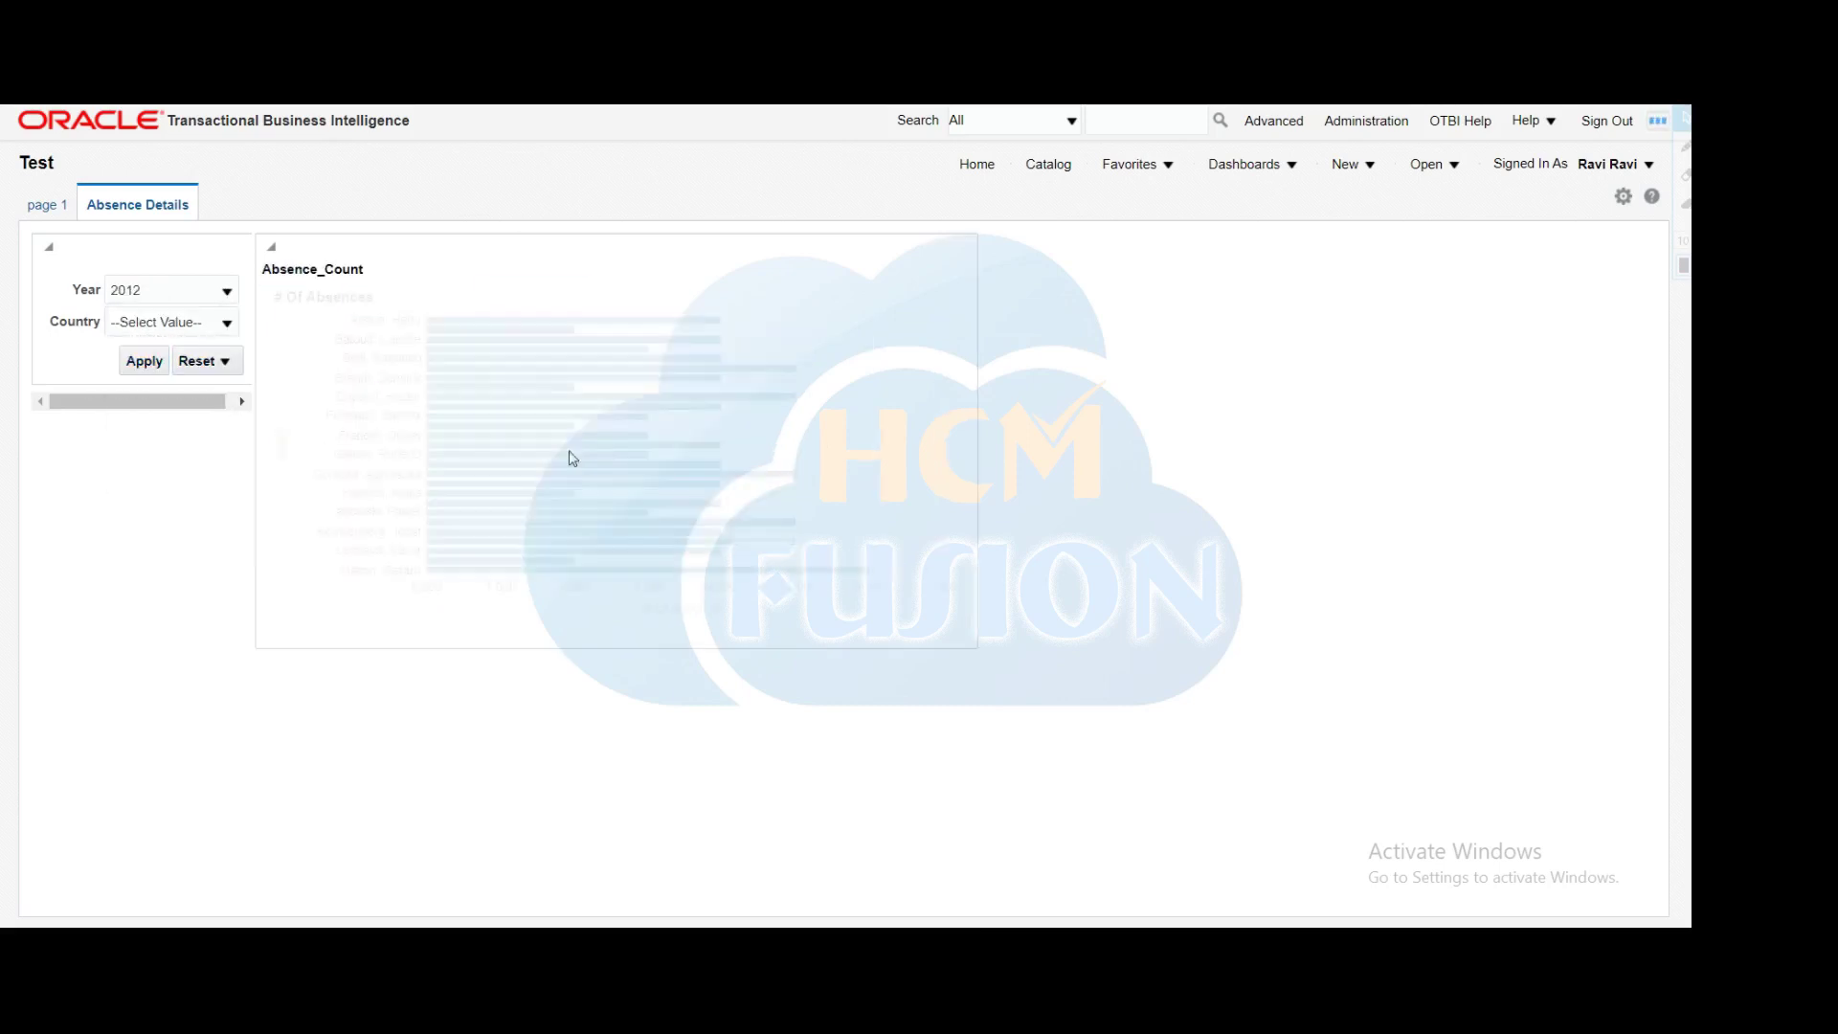
# Step: Apply Germany in the Country prompt, narrowing the 2012 graph to five German workers
pyautogui.click(227, 322)
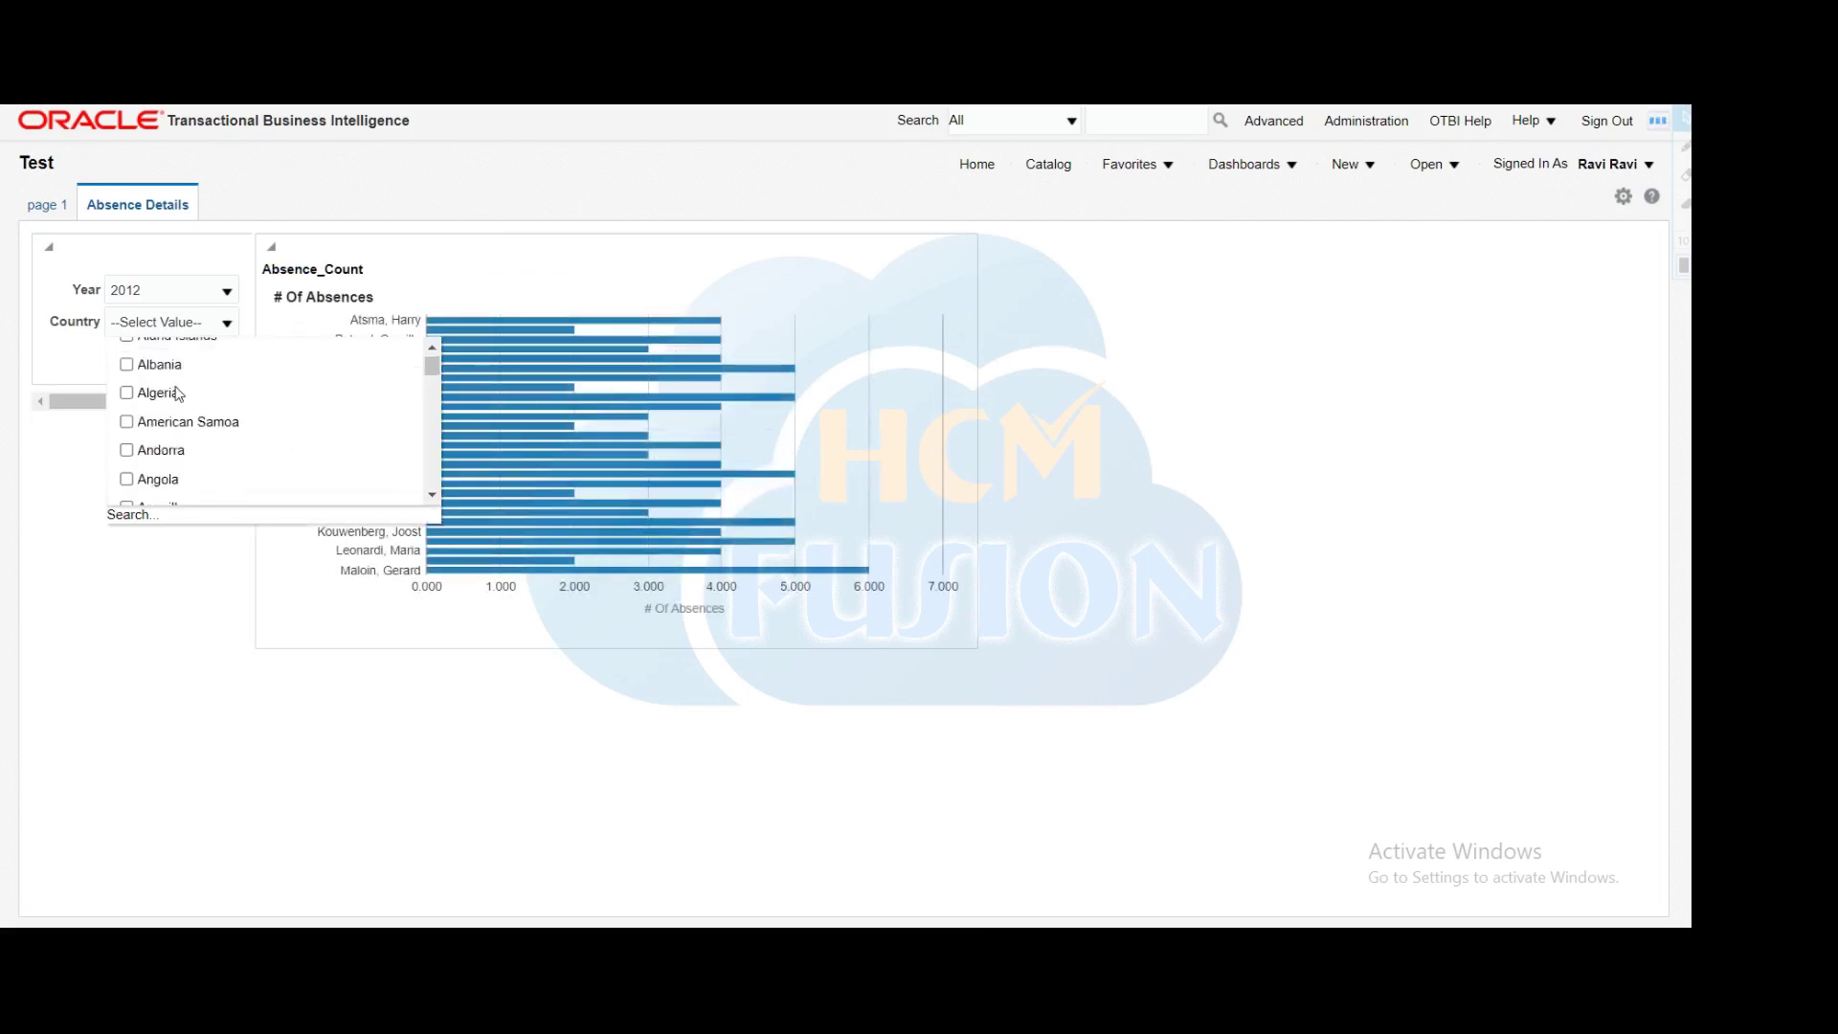
pyautogui.scroll(-7, 177, 392)
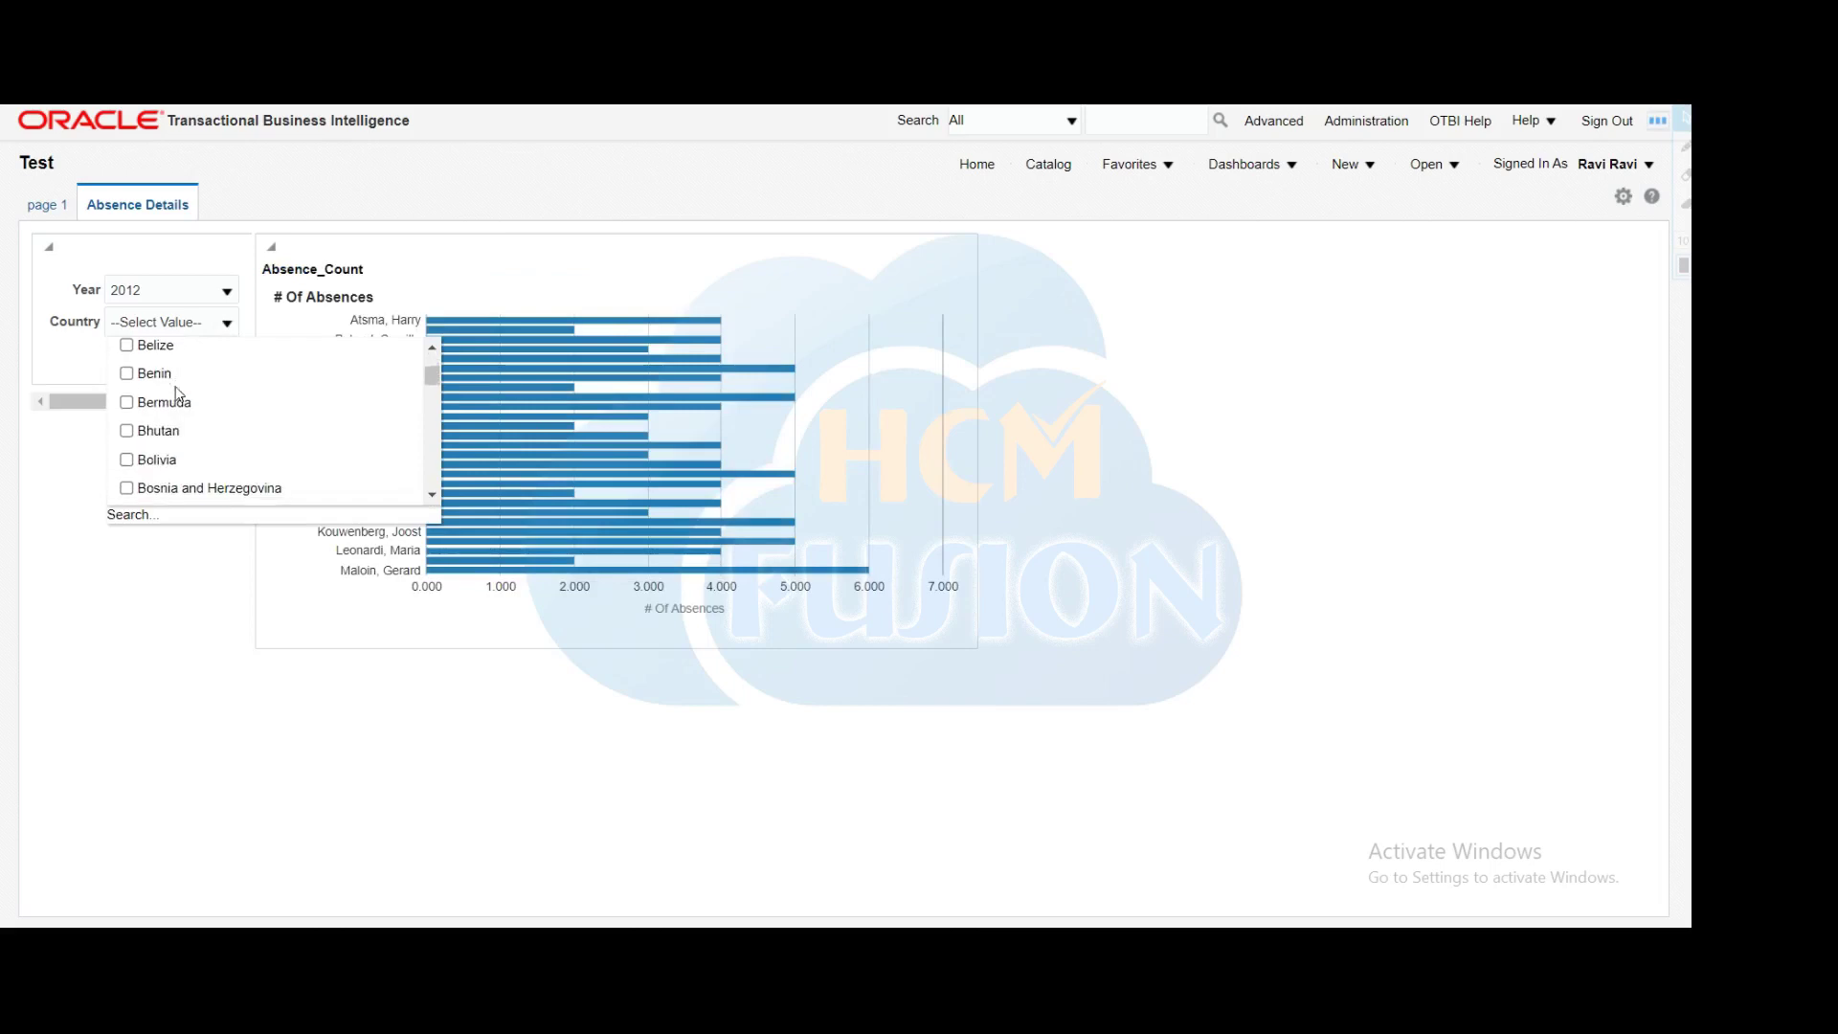
pyautogui.scroll(-15, 177, 393)
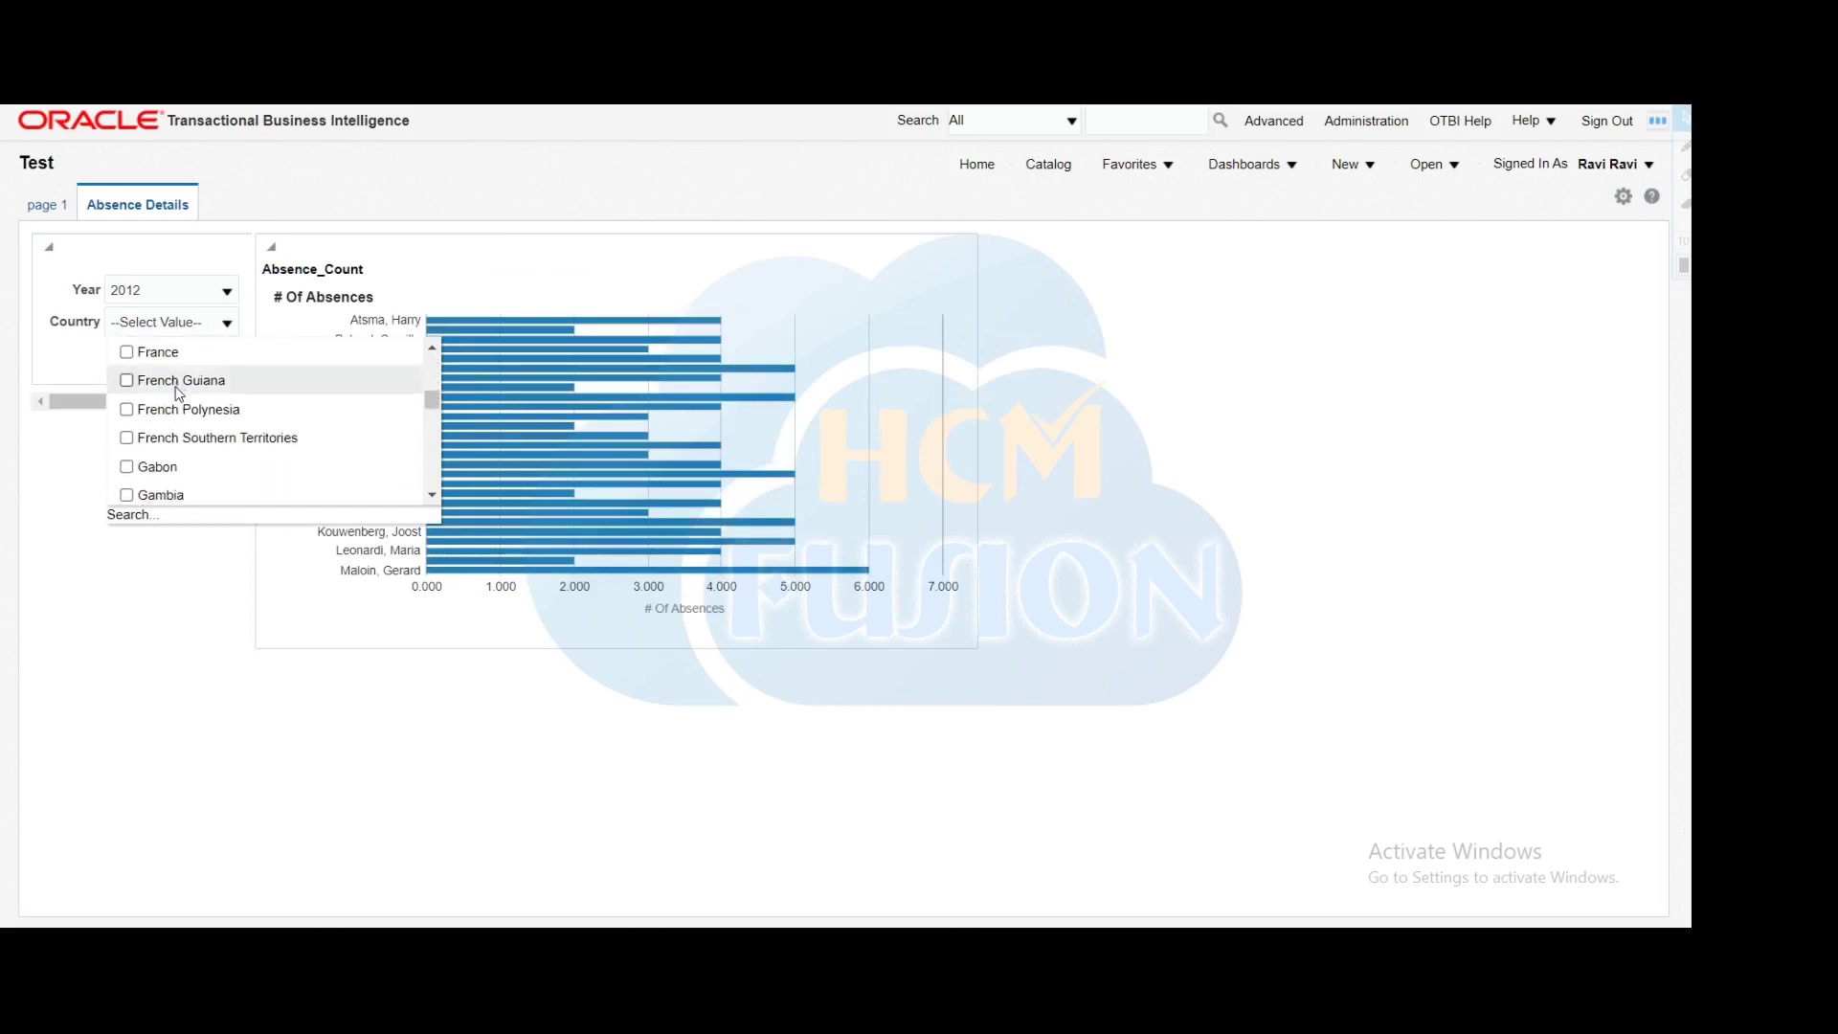
pyautogui.scroll(-5, 177, 392)
pyautogui.scroll(2, 230, 471)
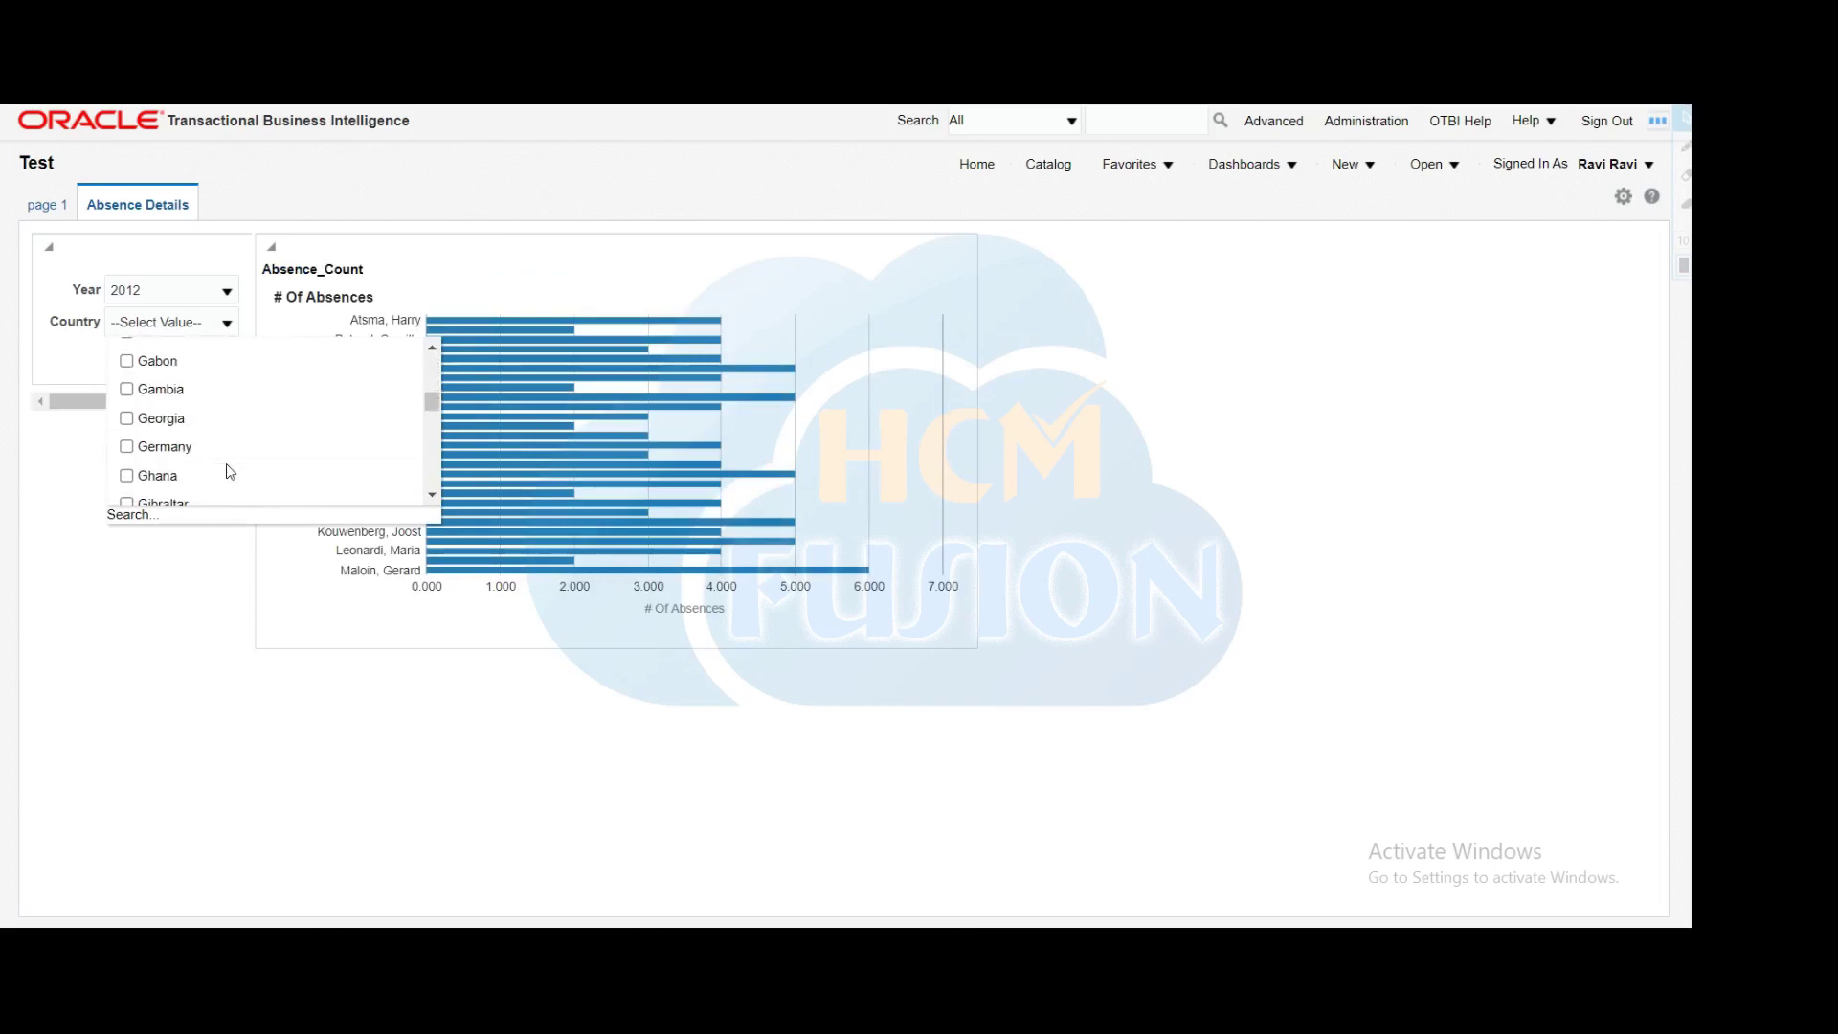
pyautogui.click(127, 451)
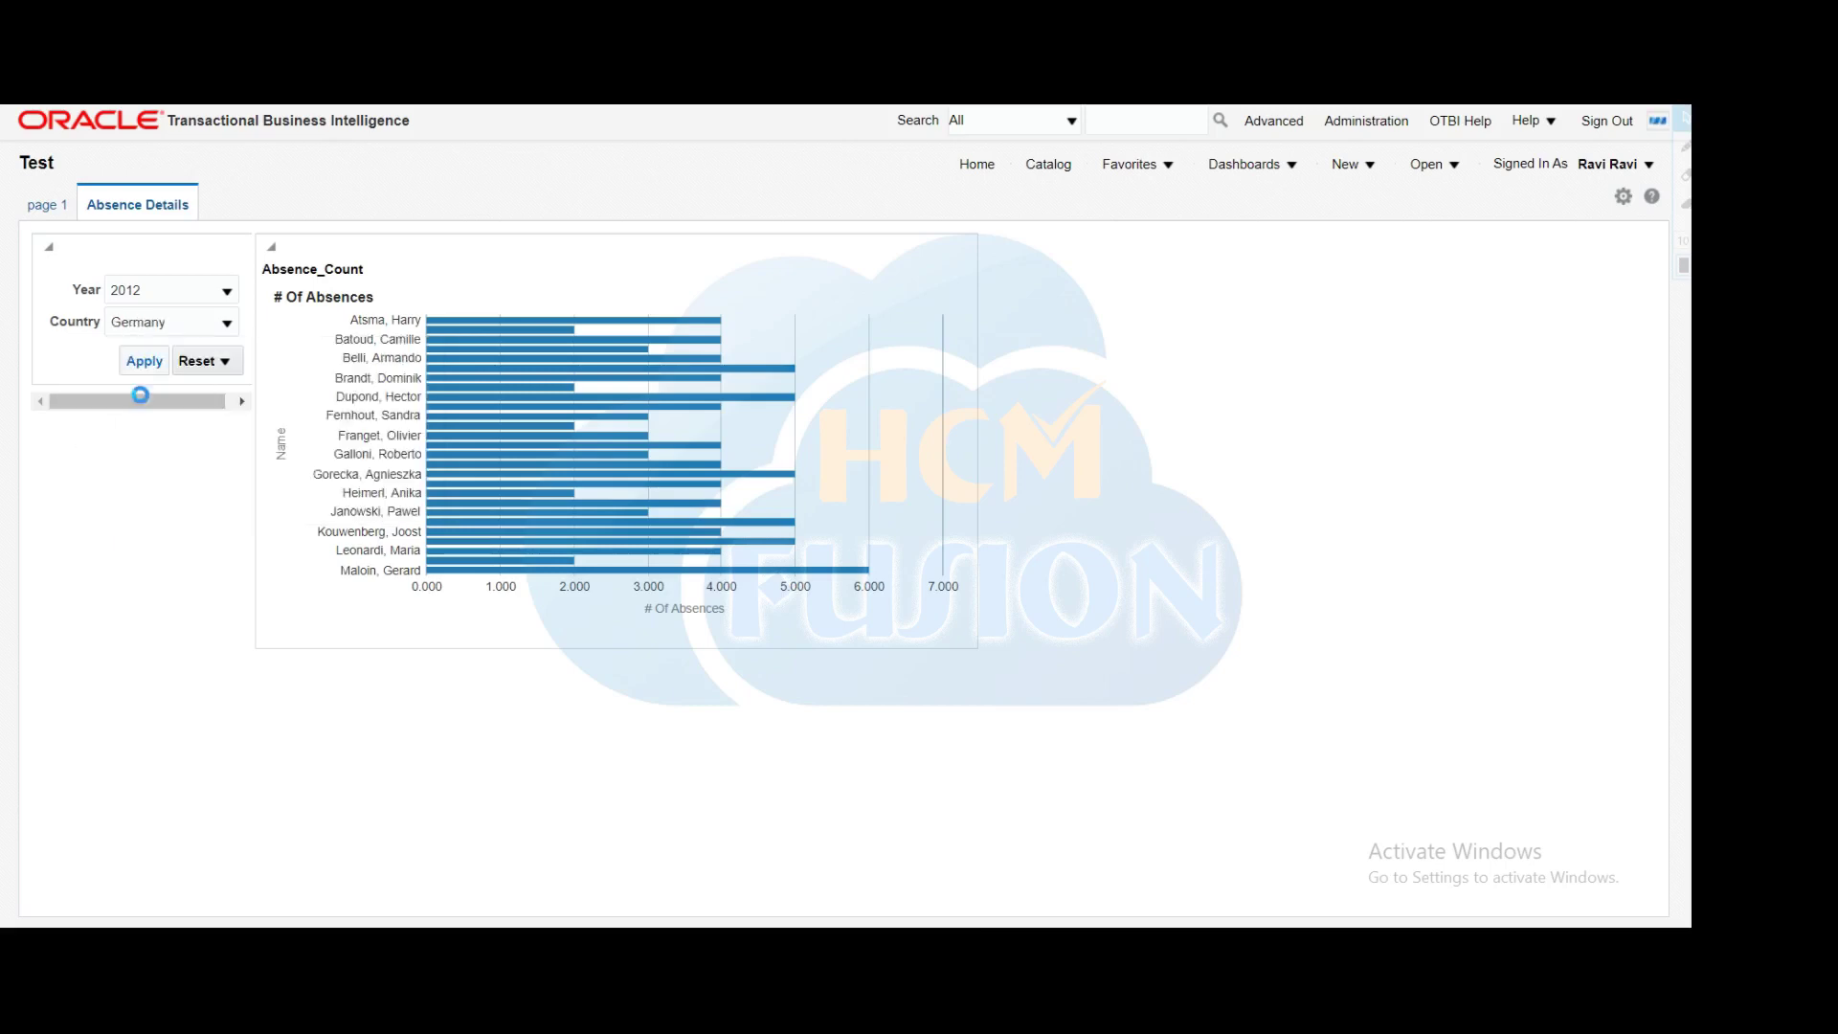
pyautogui.click(144, 361)
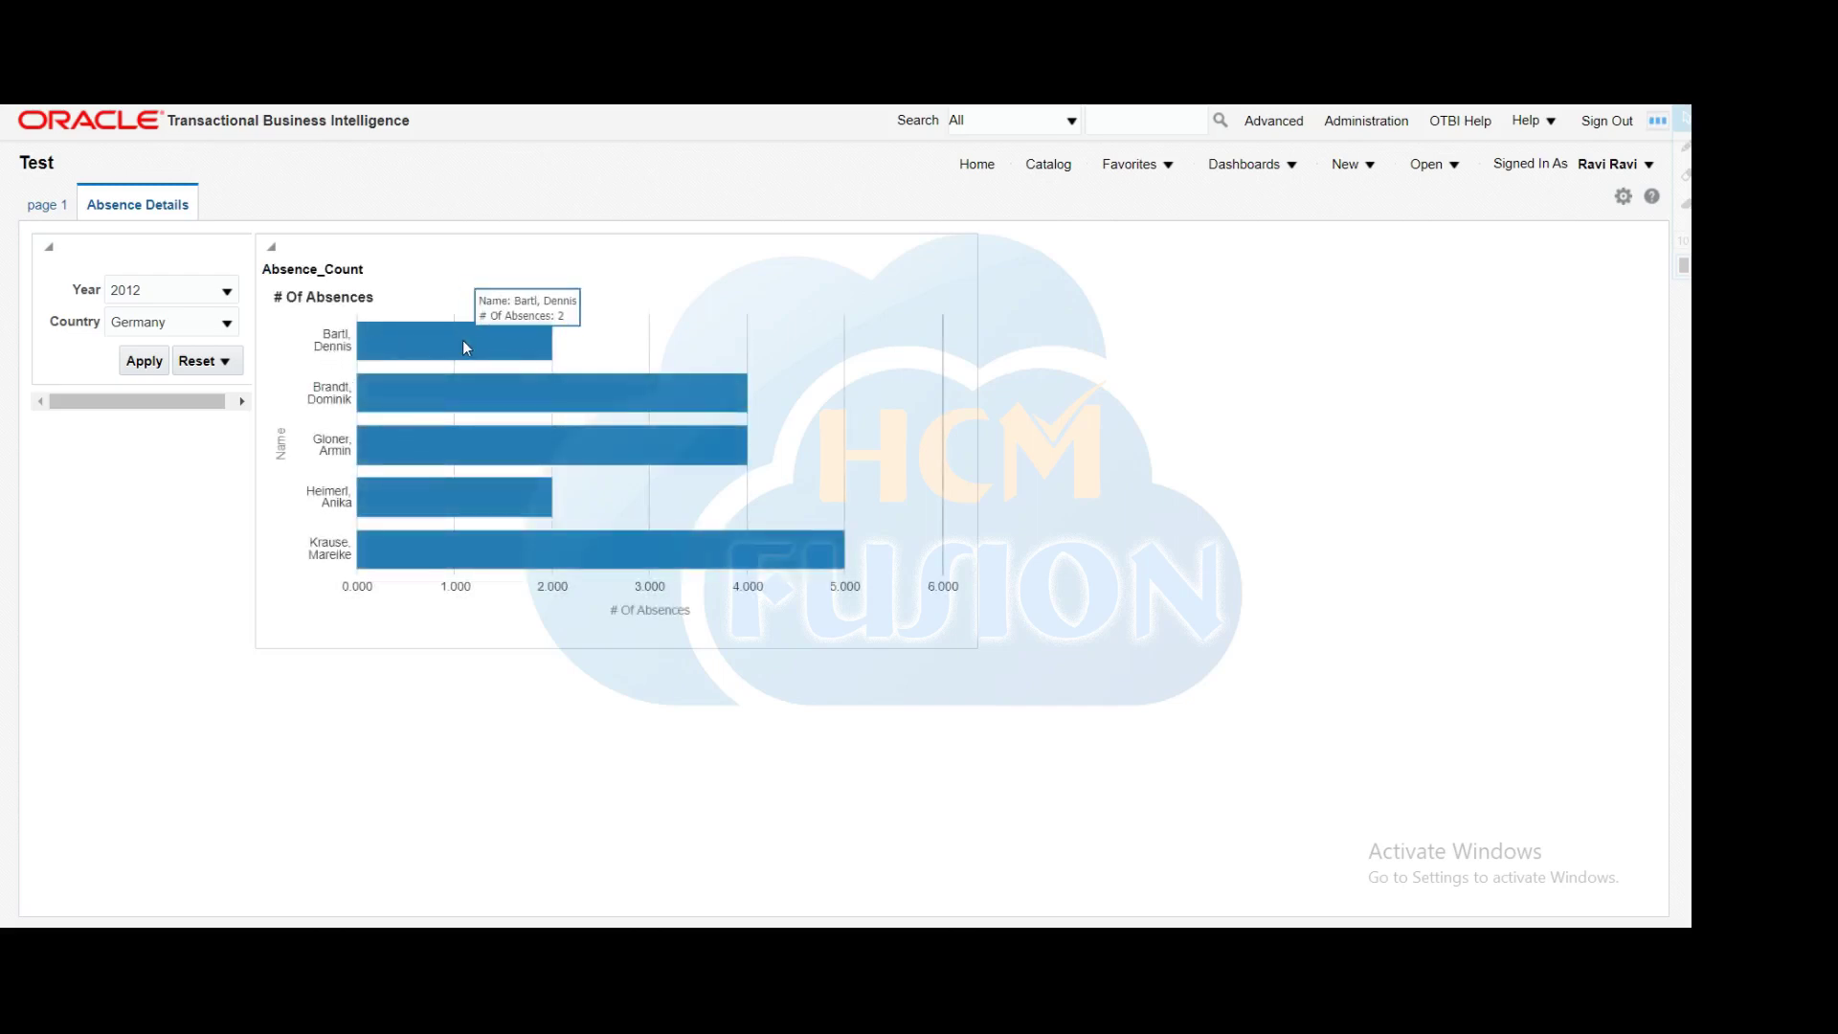
pyautogui.moveTo(497, 413)
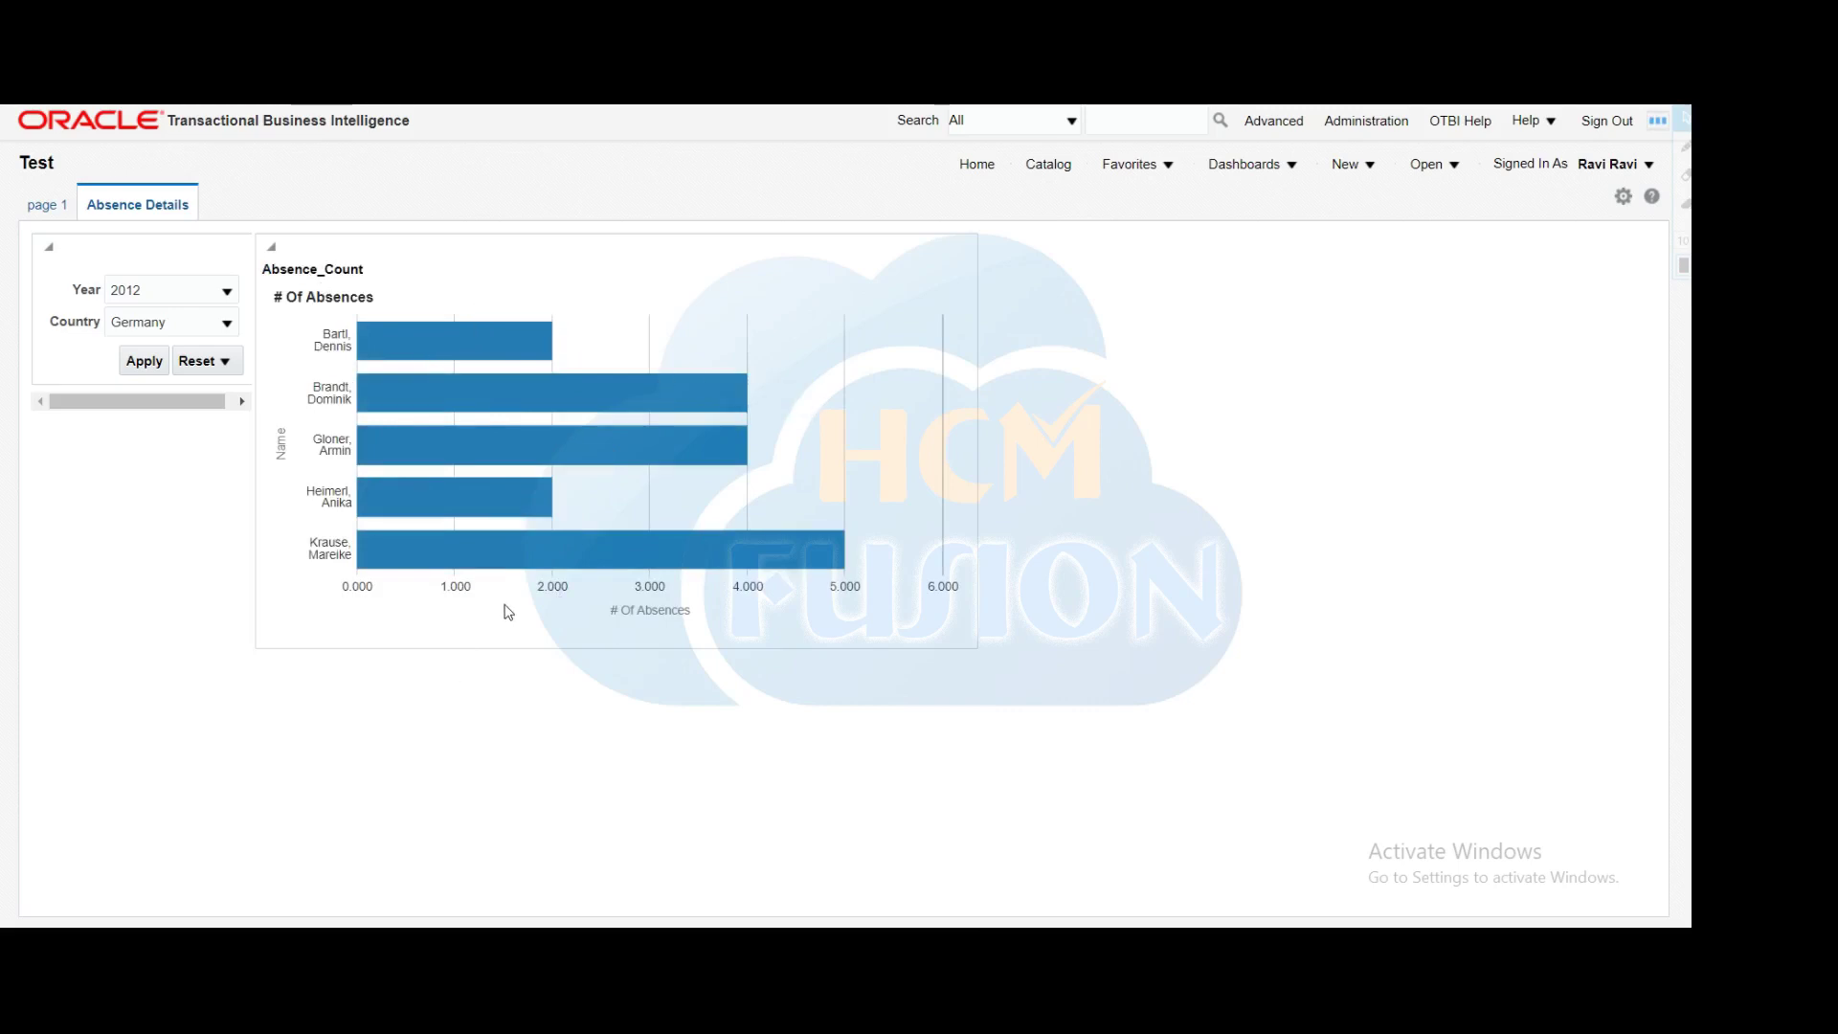
pyautogui.moveTo(548, 486)
pyautogui.click(1053, 166)
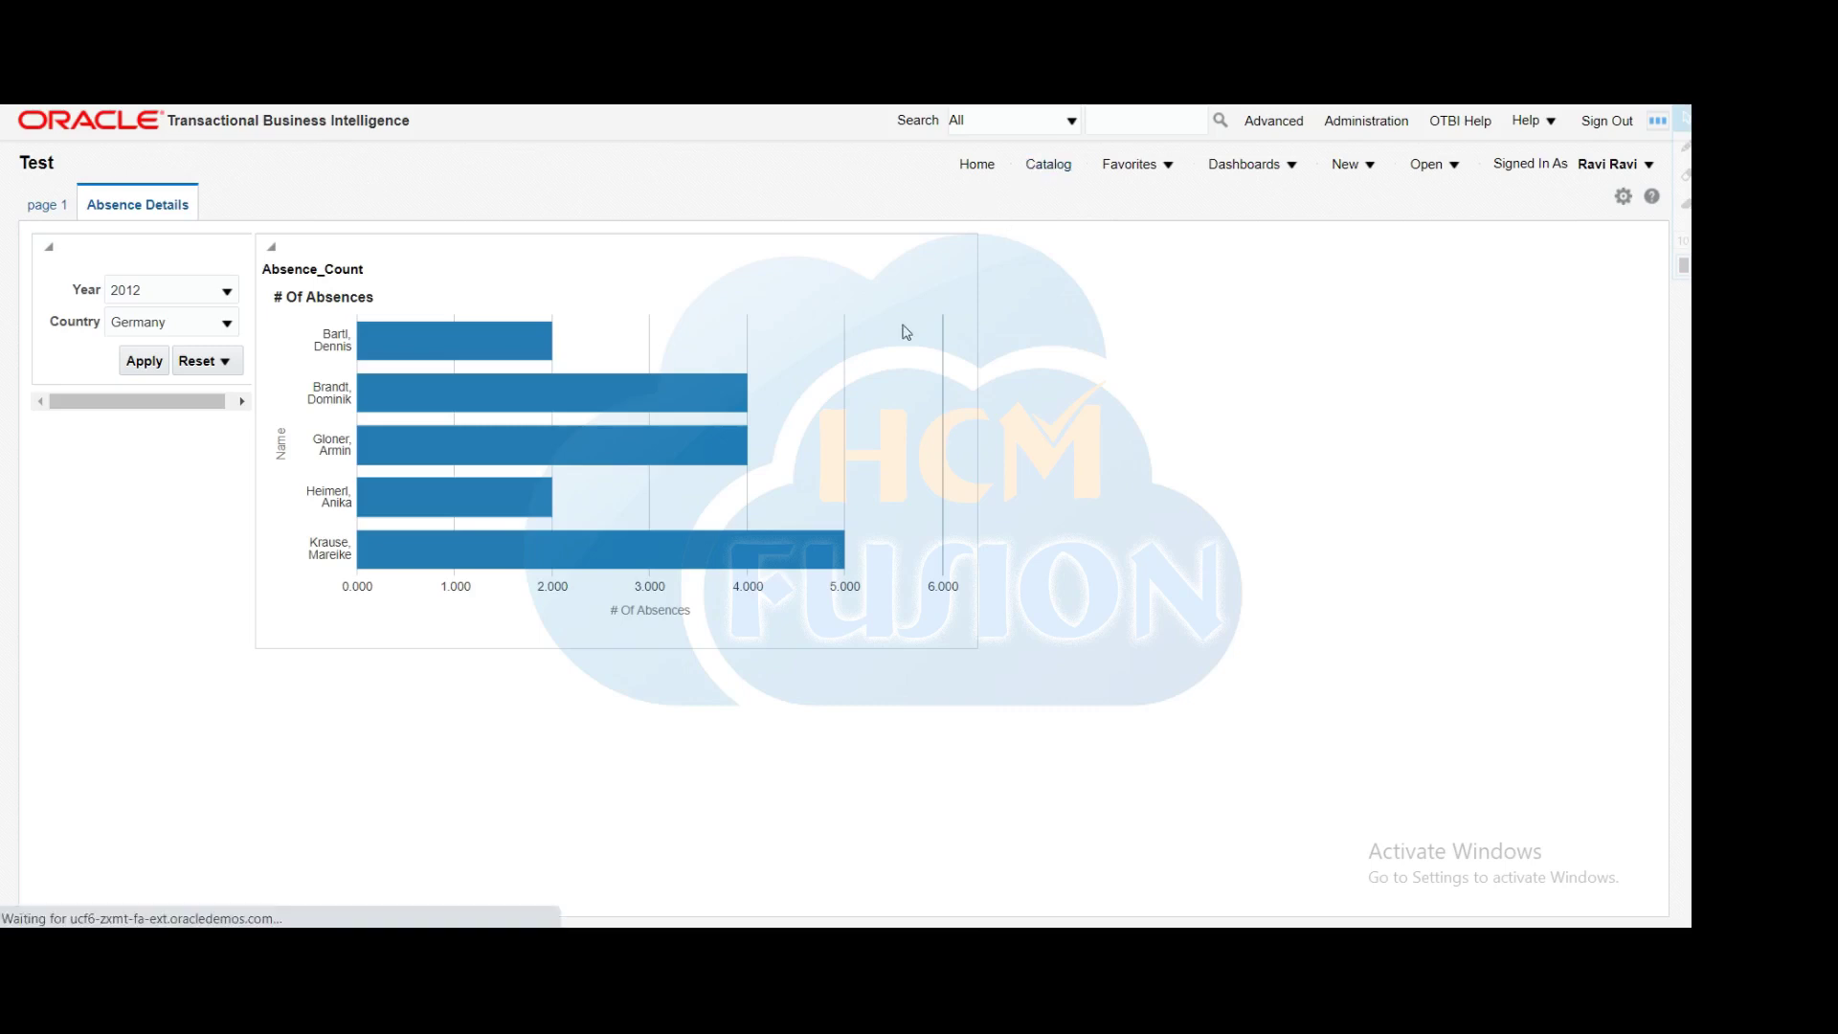